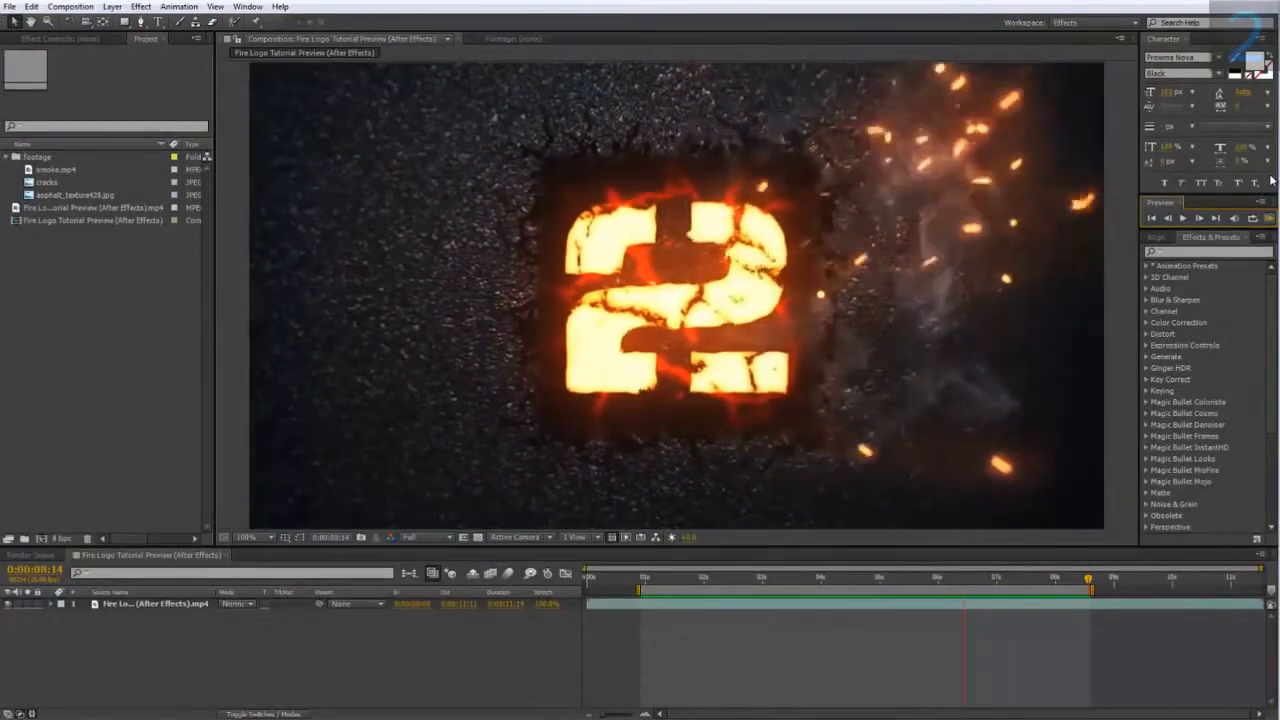
- Create a new composition named "fire logo 02"
left_click(70, 6)
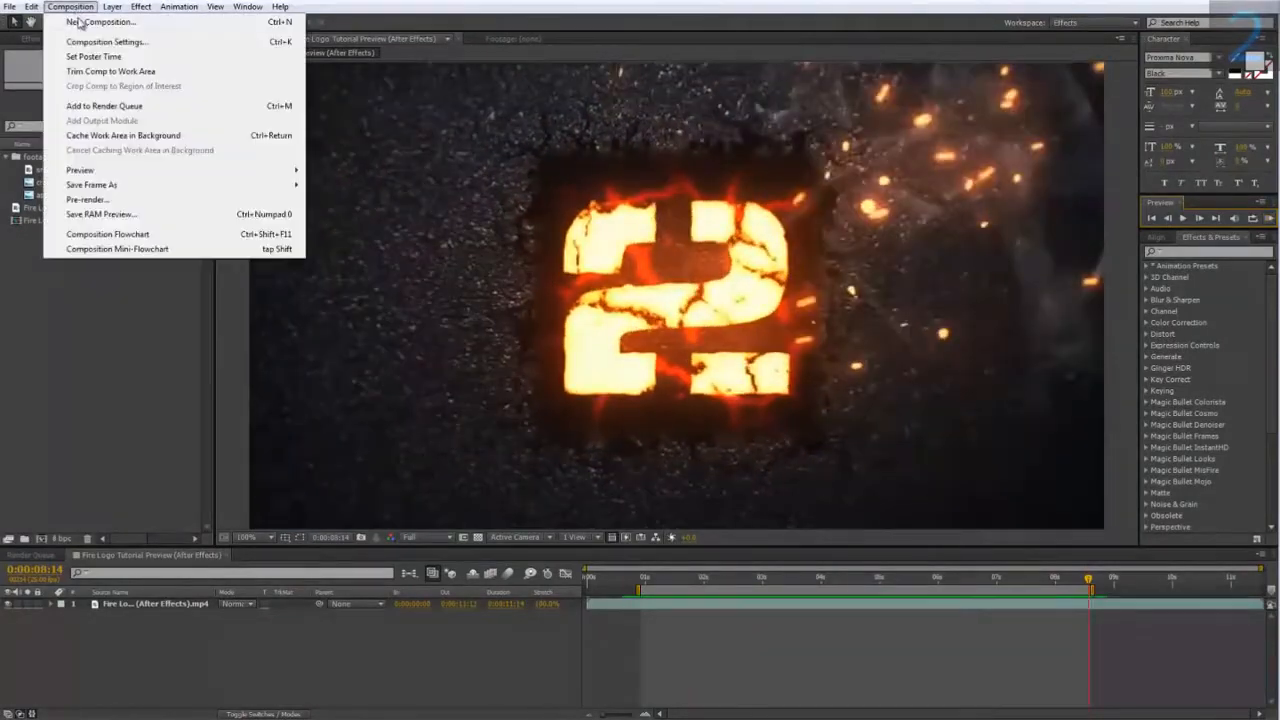
left_click(100, 21)
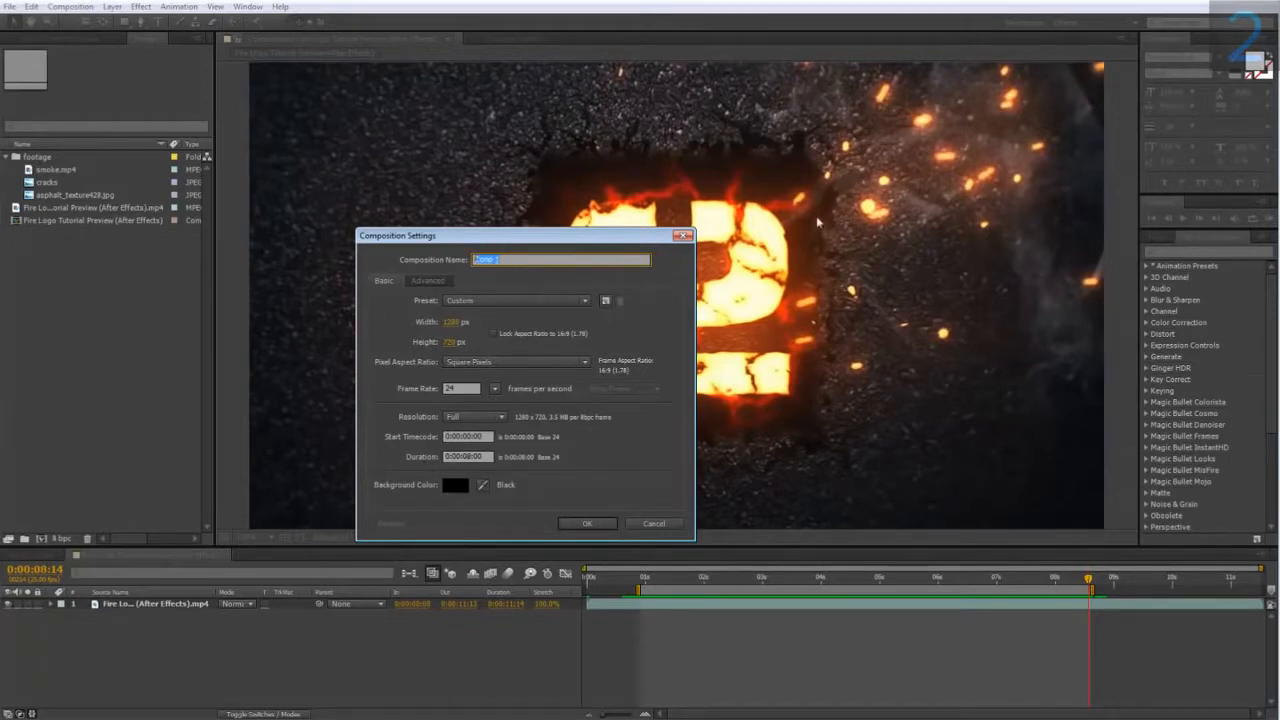
type("fire logo 02")
left_click(580, 522)
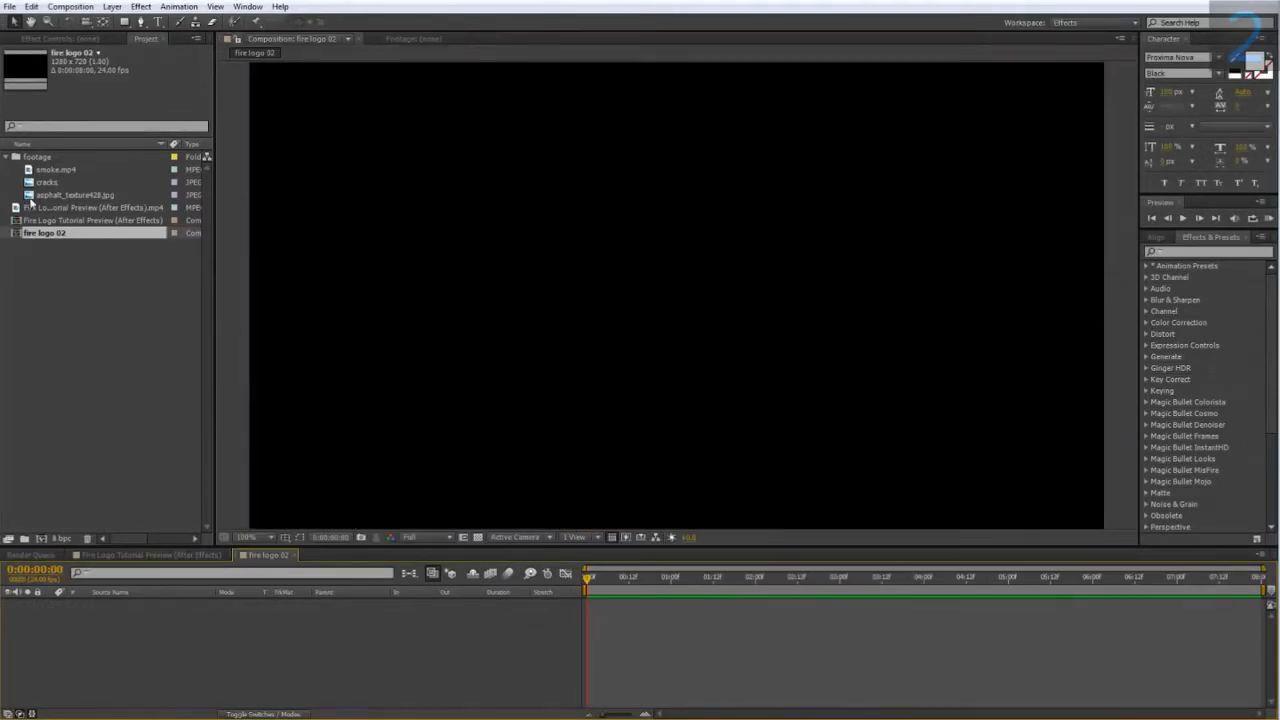
- Place asphalt_texture428.jpg as a layer in the fire logo 02 composition and inspect its texture up close
left_click_drag(50, 199, 133, 611)
scroll(442, 294, "down", 1)
left_click_drag(442, 294, 390, 296)
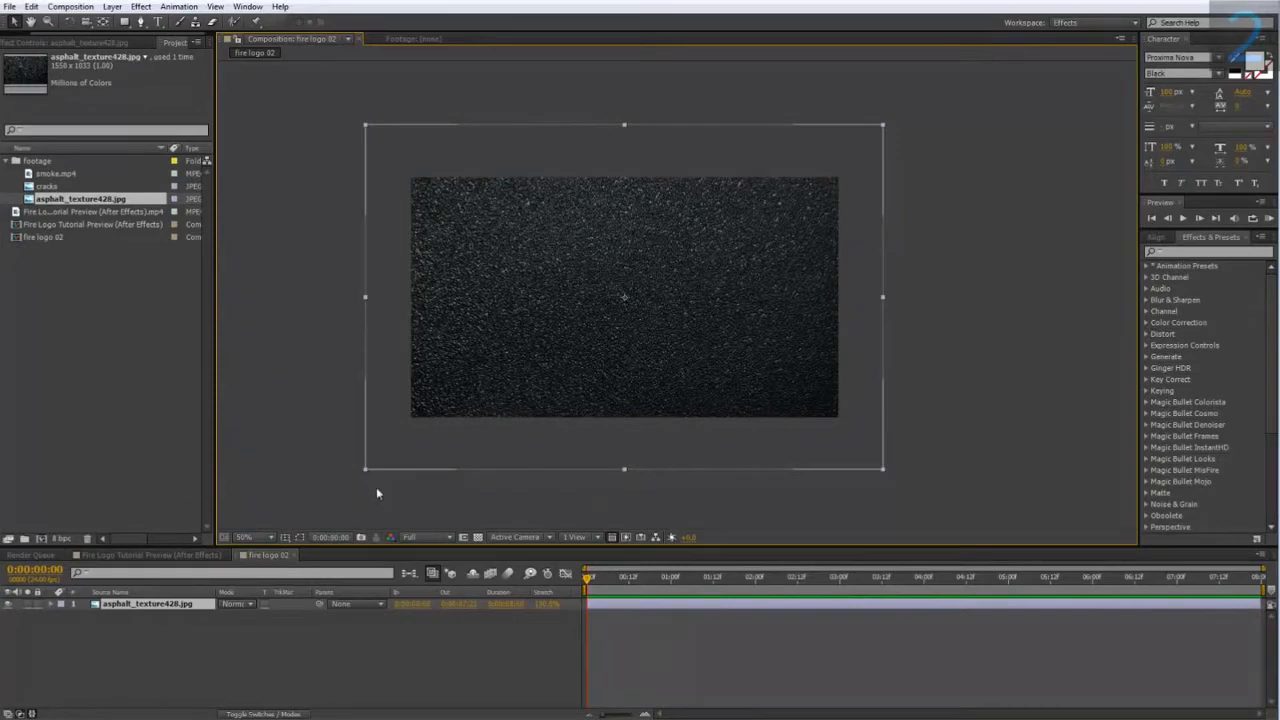
scroll(376, 490, "up", 1)
left_click_drag(363, 461, 420, 470)
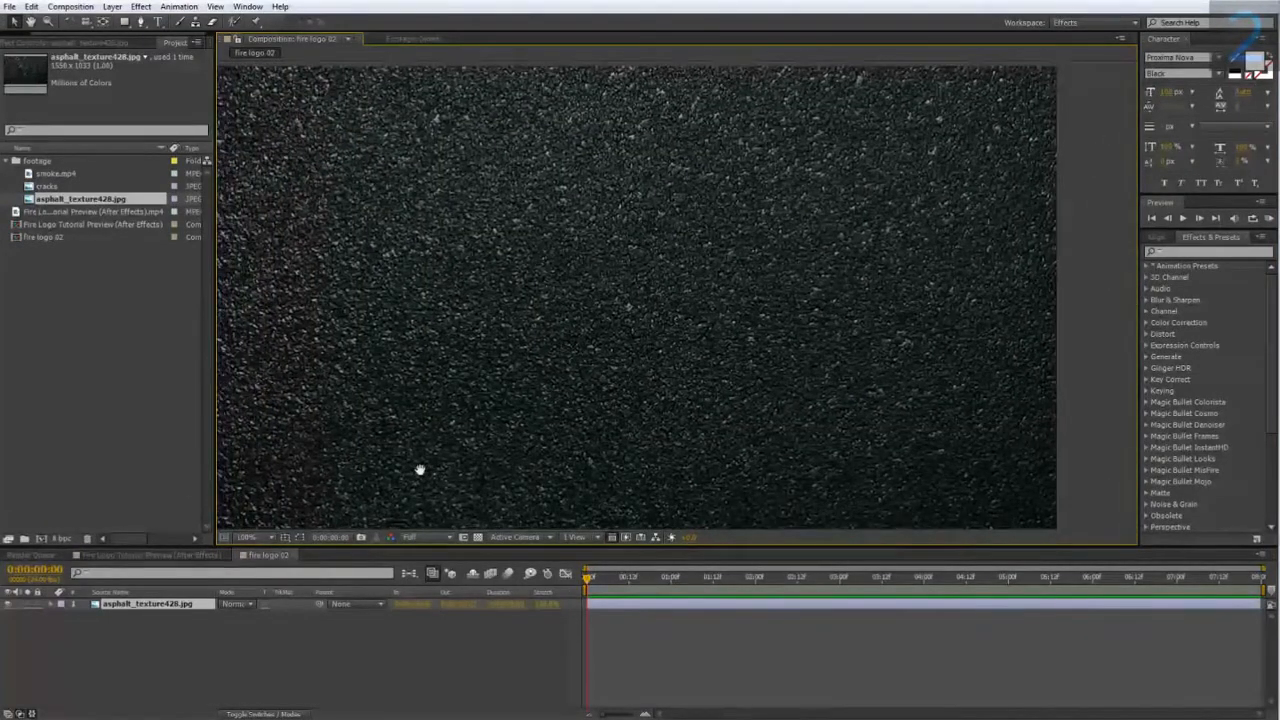
scroll(420, 465, "up", 3)
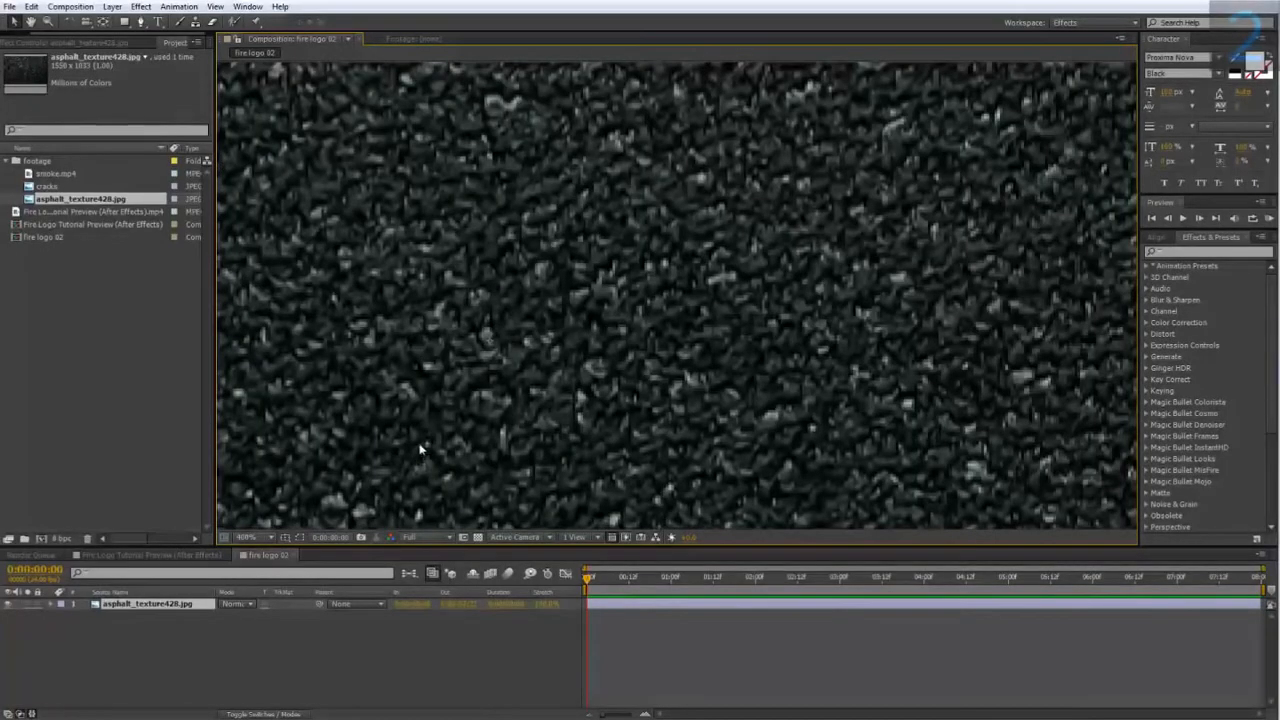
scroll(412, 328, "down", 3)
mouse_move(411, 331)
left_mouse_down()
mouse_move(434, 332)
mouse_move(420, 326)
left_mouse_up()
- Apply the Tint color correction effect to the asphalt layer and compare the look with the tutorial preview composition
right_click(133, 608)
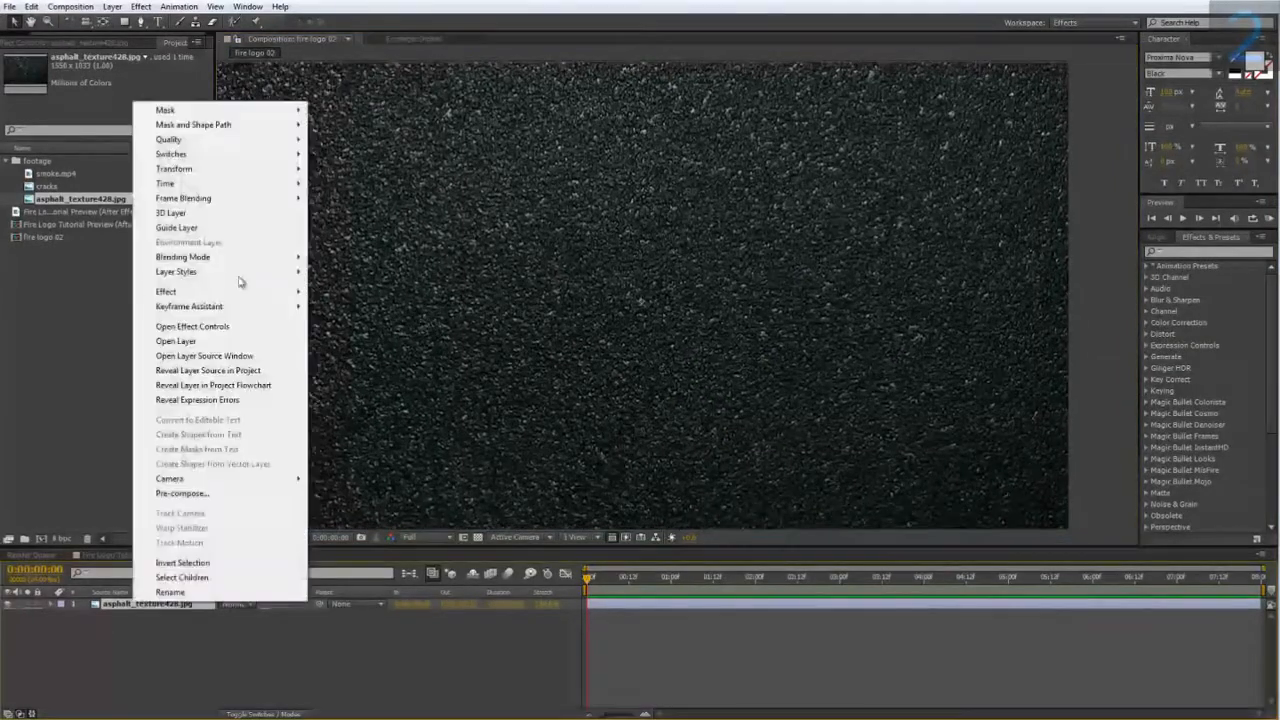
mouse_move(166, 295)
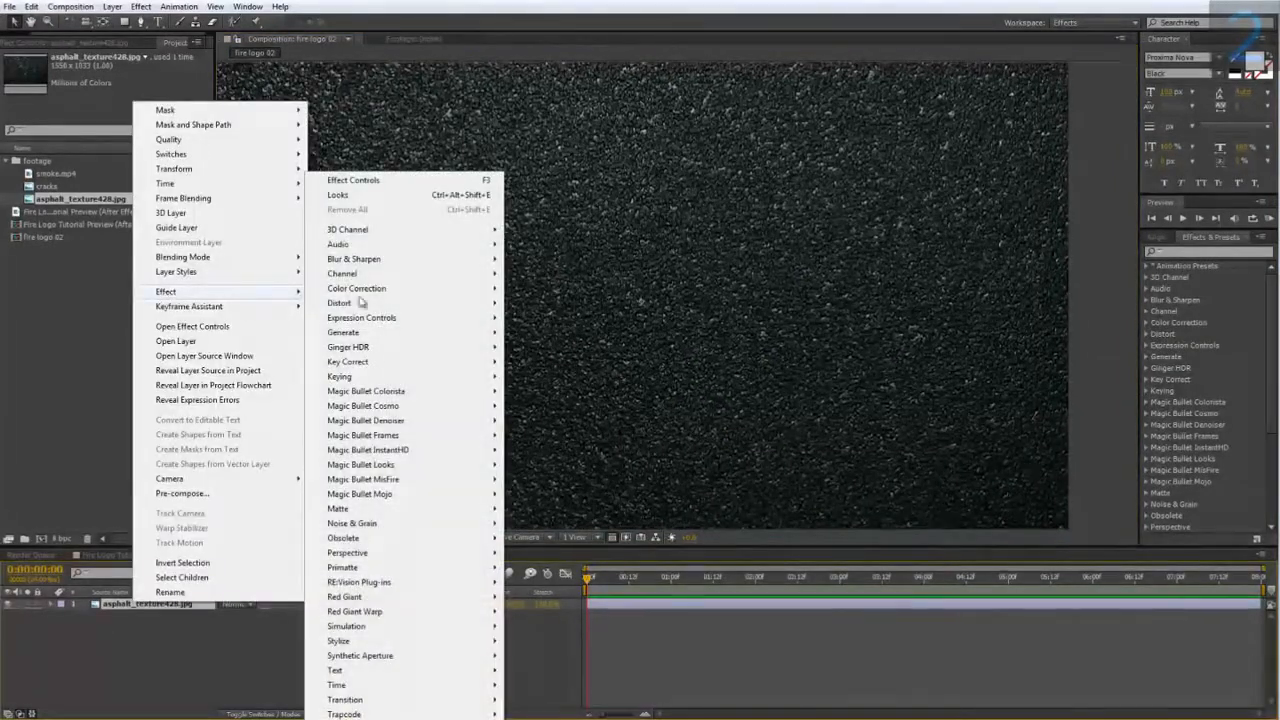
mouse_move(376, 290)
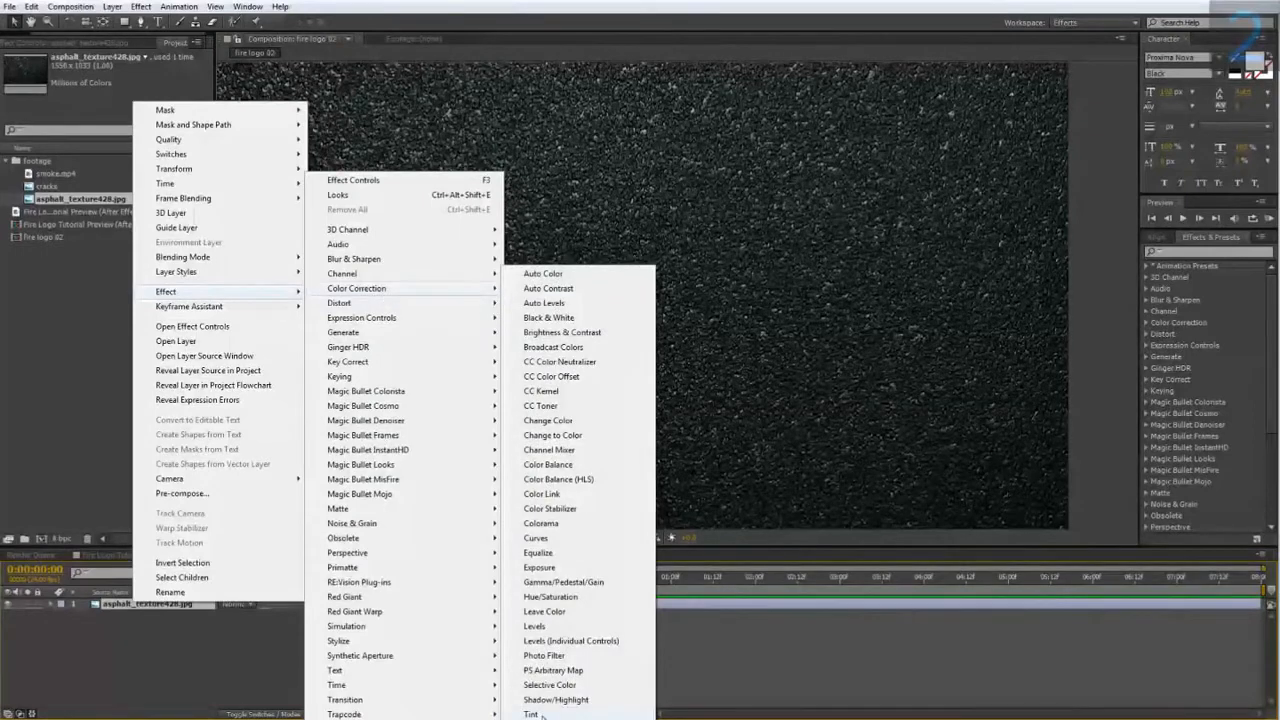
left_click(545, 713)
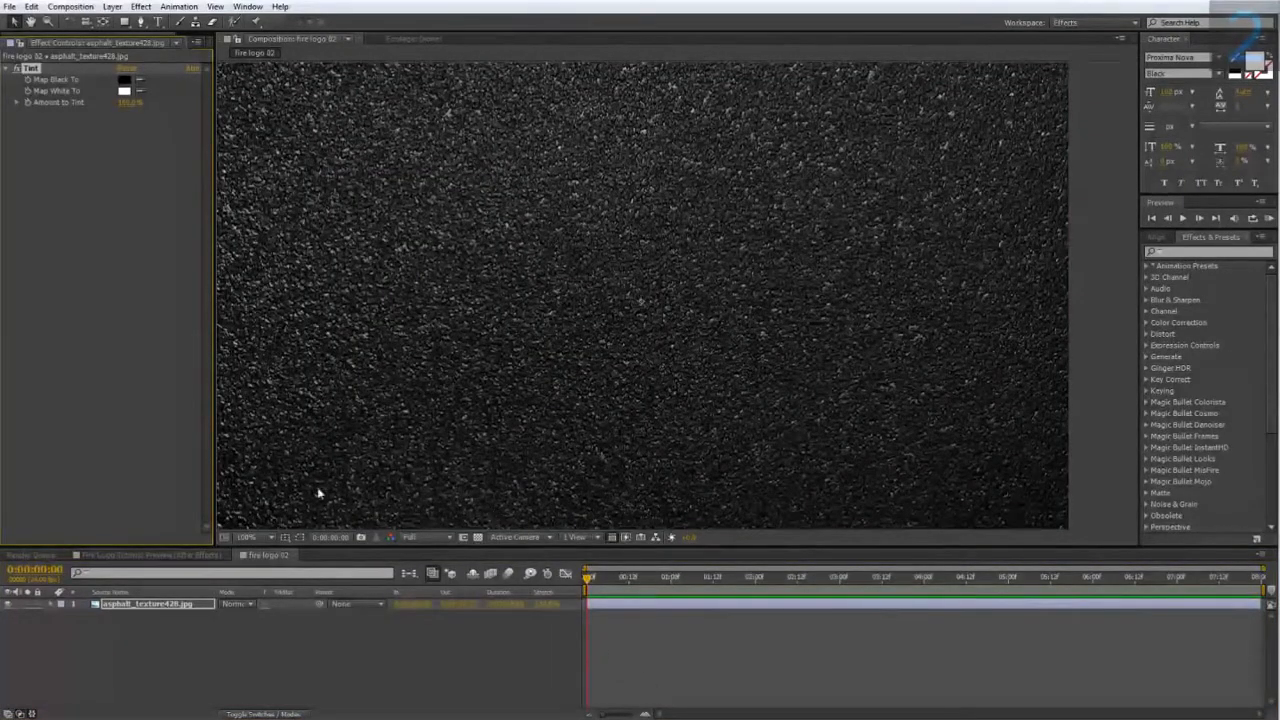
left_click(154, 555)
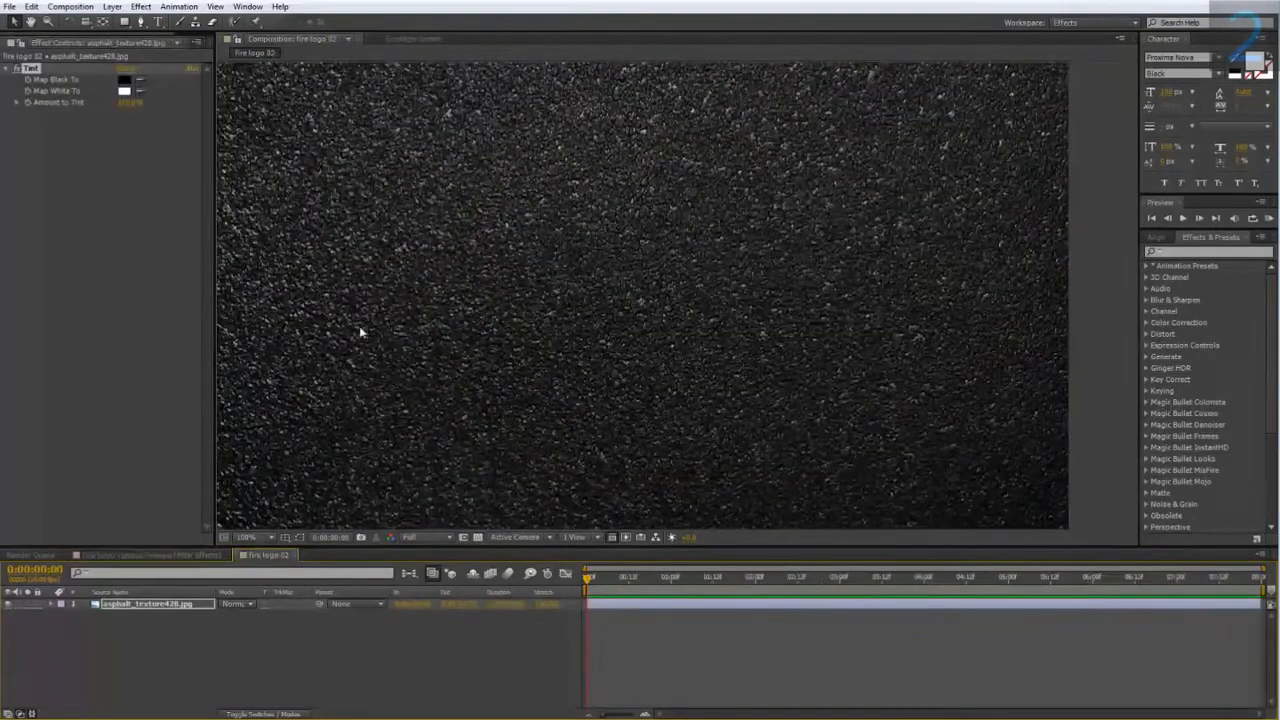
- Draw a square mask in the center of the asphalt layer and set its mask mode to Subtract
left_click(124, 24)
key("comma")
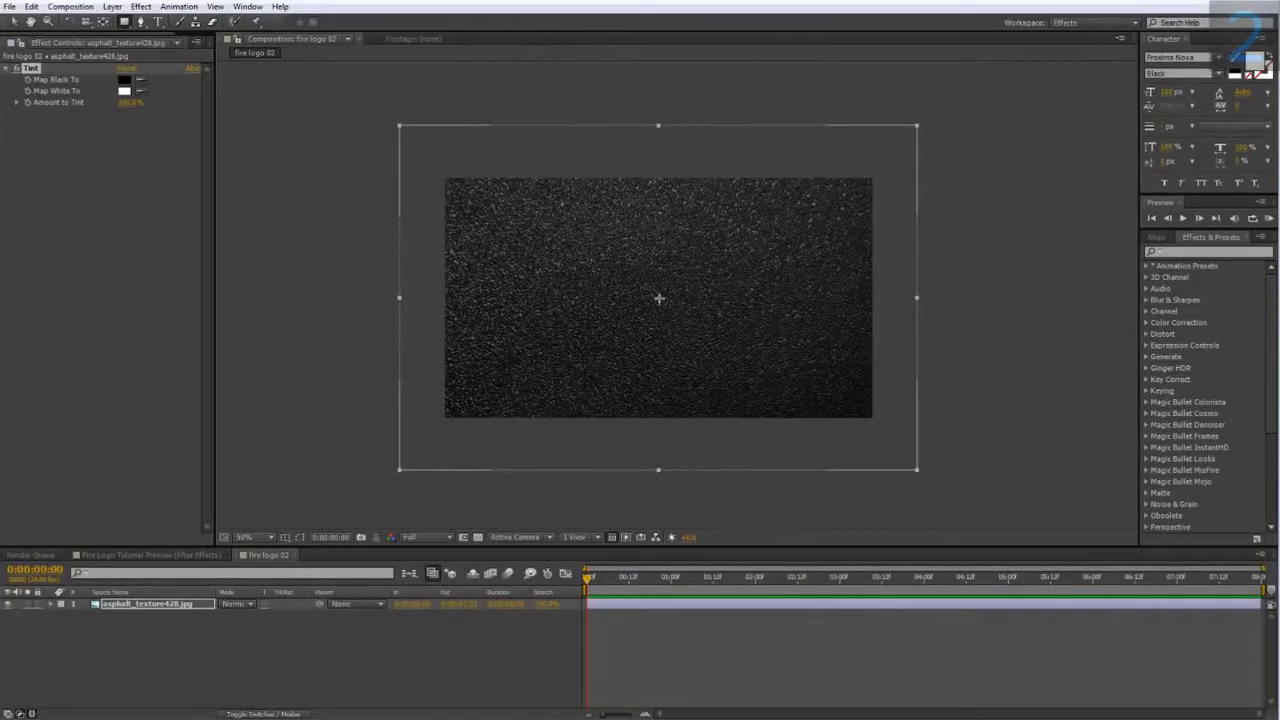
mouse_move(659, 298)
left_mouse_down()
mouse_move(728, 362)
mouse_move(714, 358)
left_mouse_up()
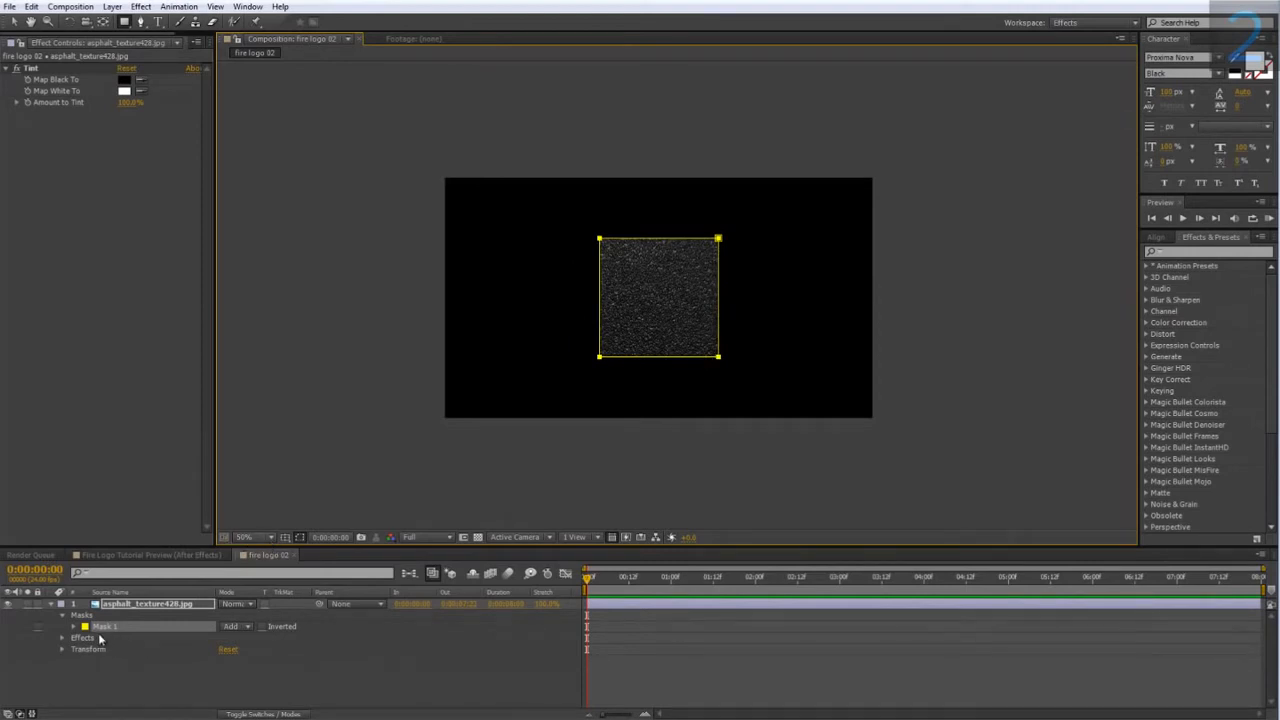
left_click(224, 630)
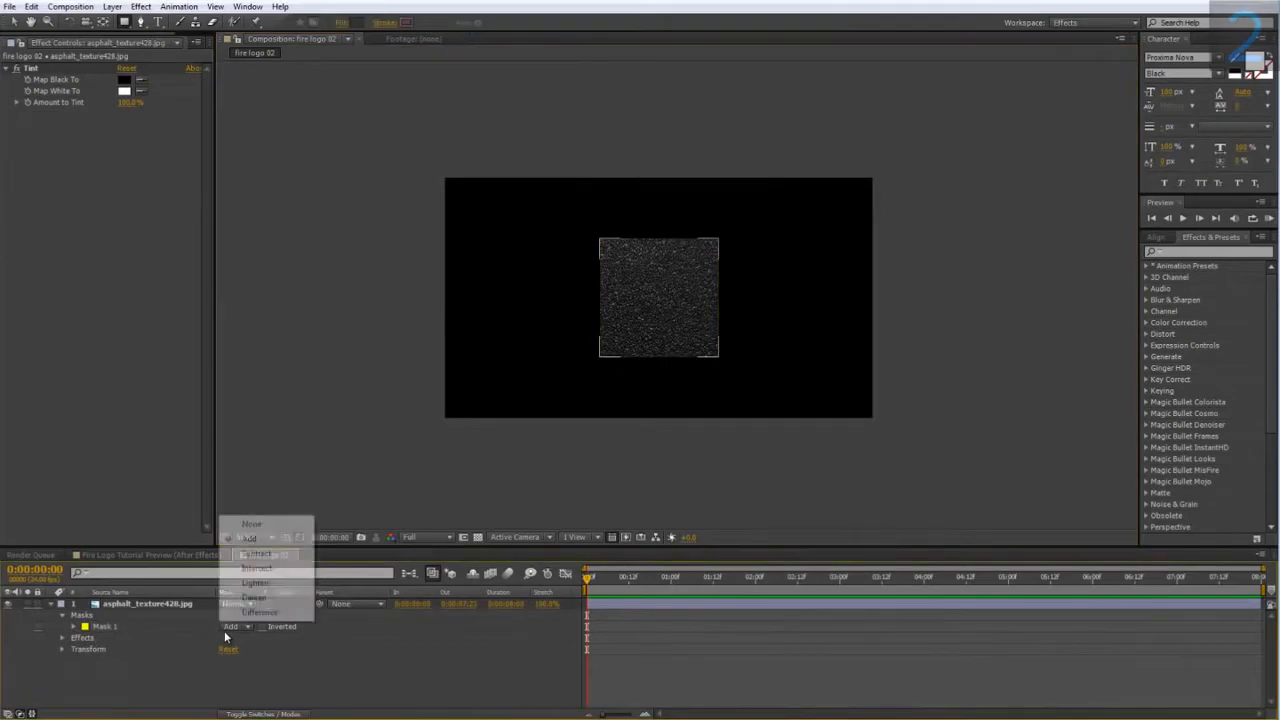
left_click(245, 554)
key("slash")
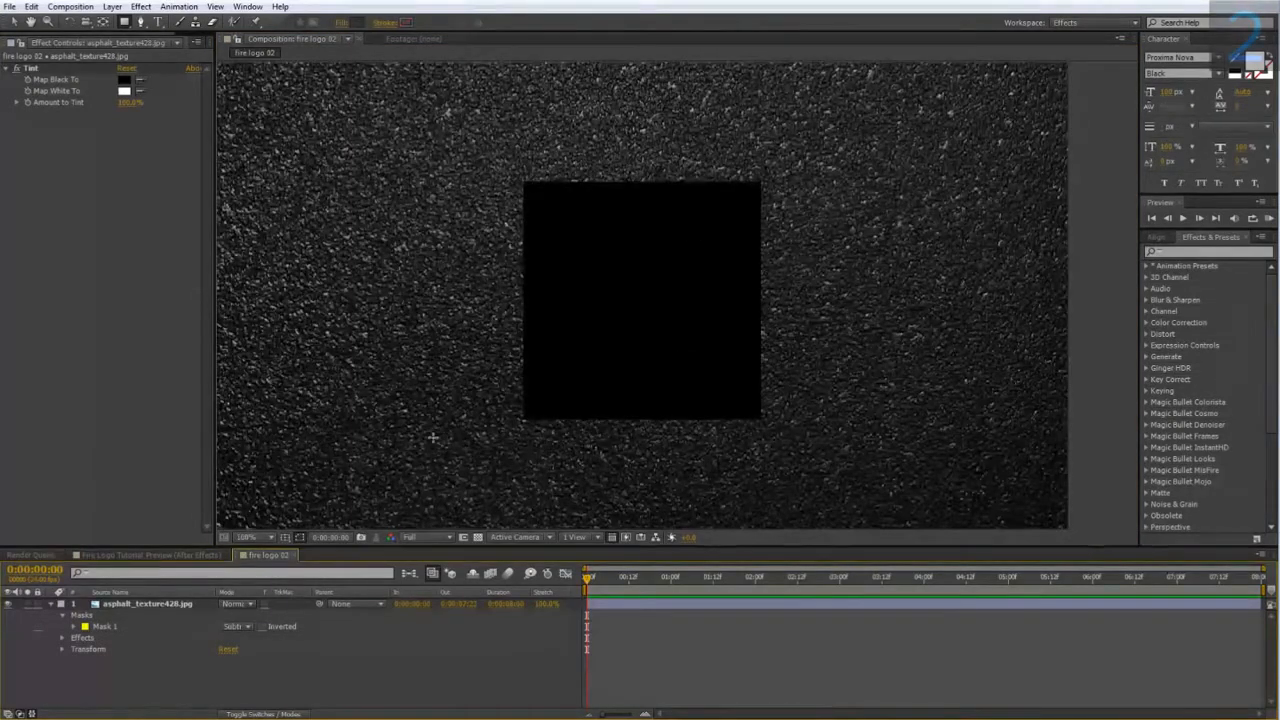
- Set the mask feather of the asphalt layer's square mask to 25 pixels
left_click(138, 606)
key("f")
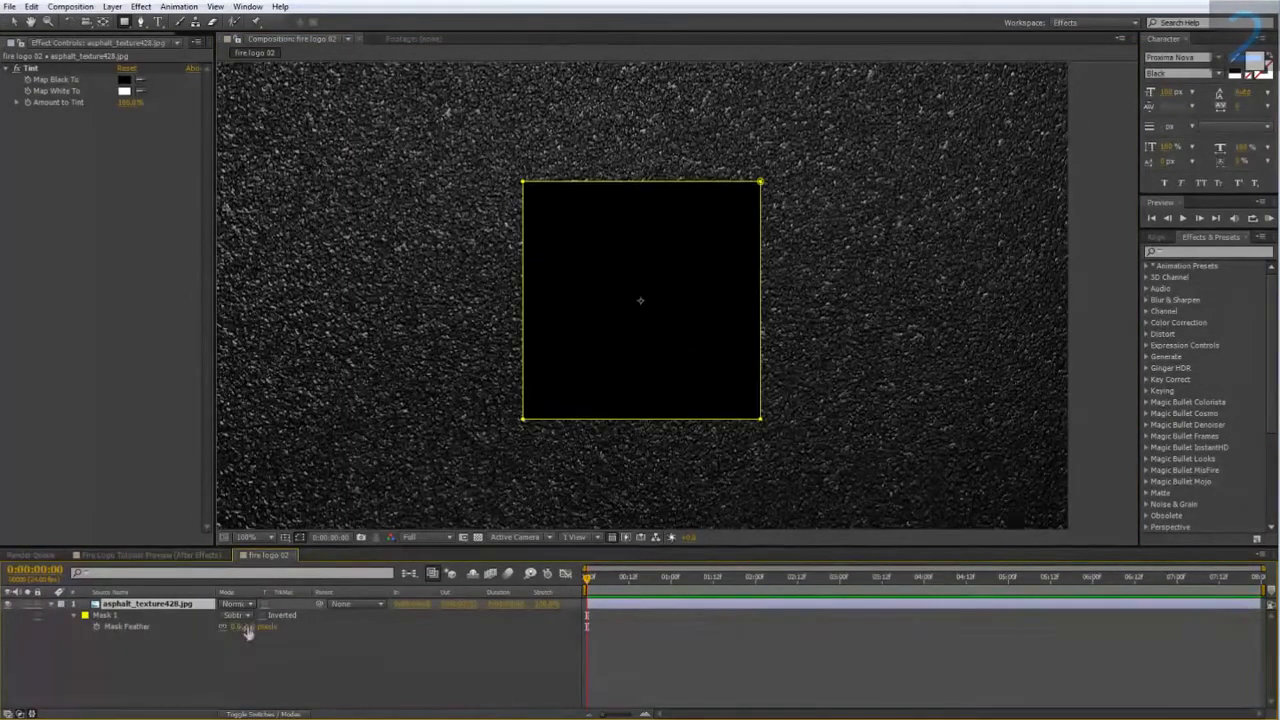
left_click(255, 626)
type("25")
key("Return")
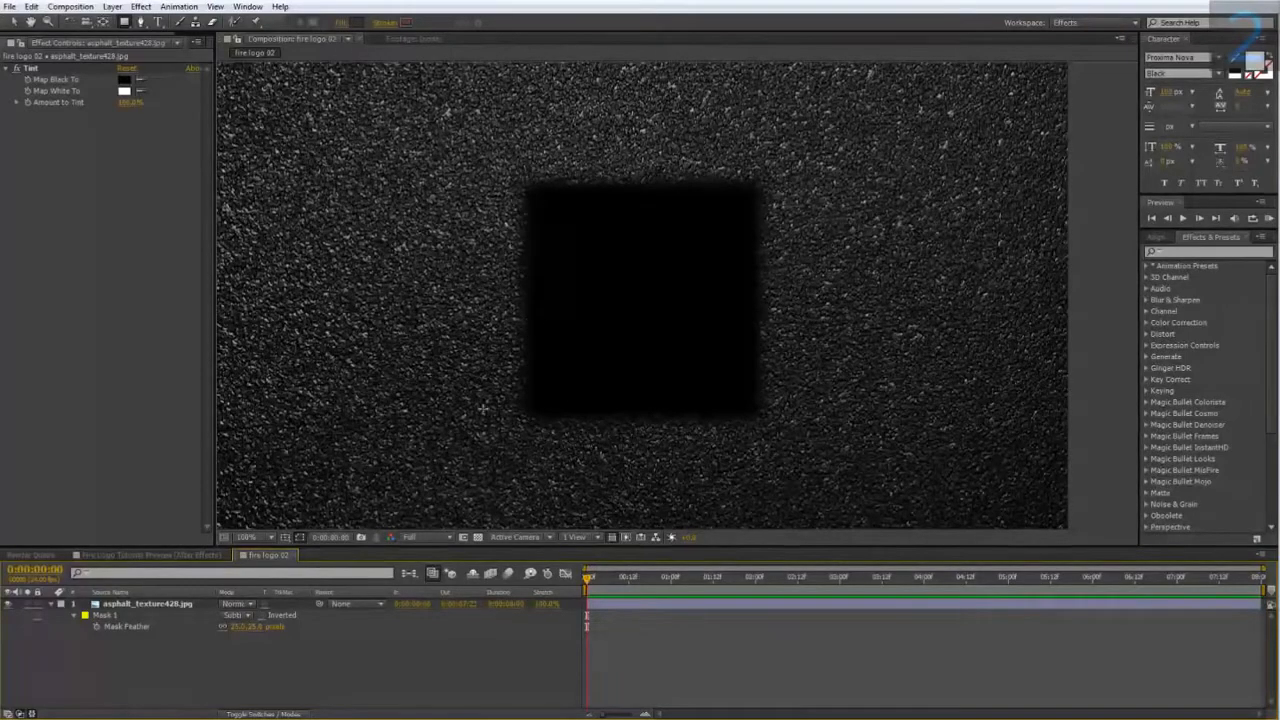
- Check the hole's edges in the tutorial preview composition and apply the Roughen Edges effect to the asphalt layer in fire logo 02
left_click(150, 555)
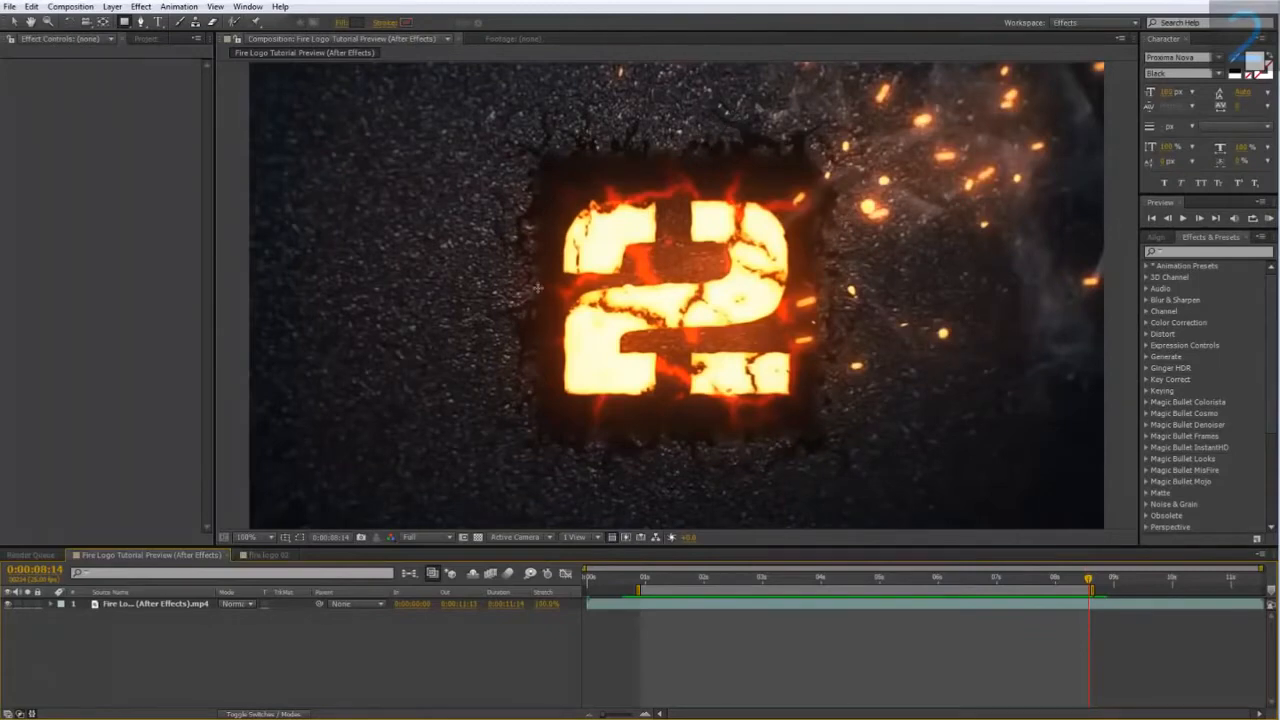
left_click(268, 554)
right_click(163, 603)
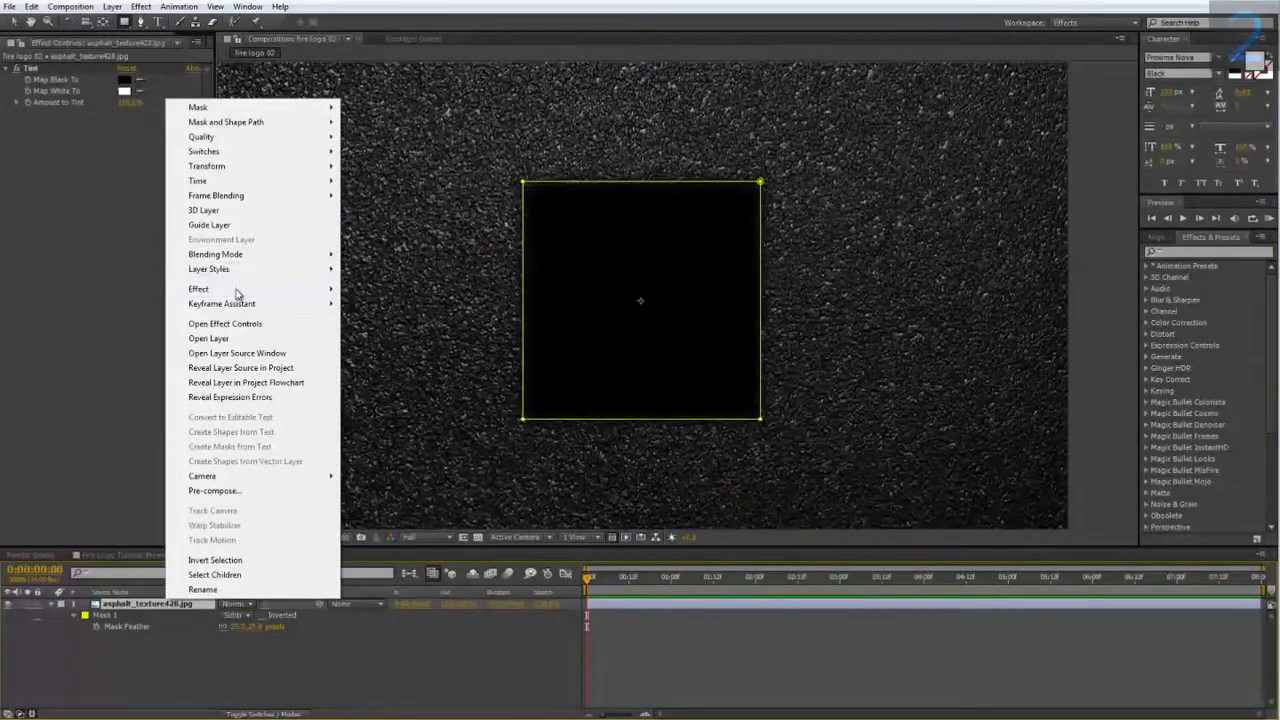
mouse_move(240, 292)
mouse_move(436, 643)
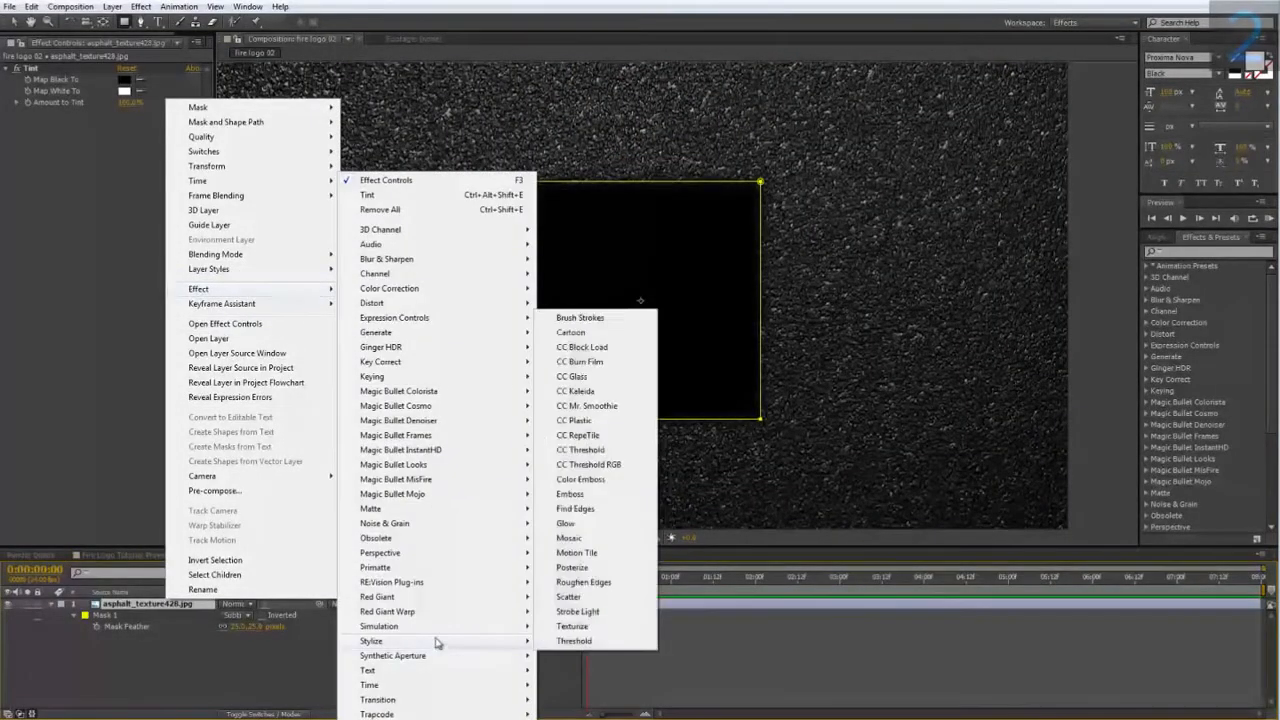
left_click(592, 584)
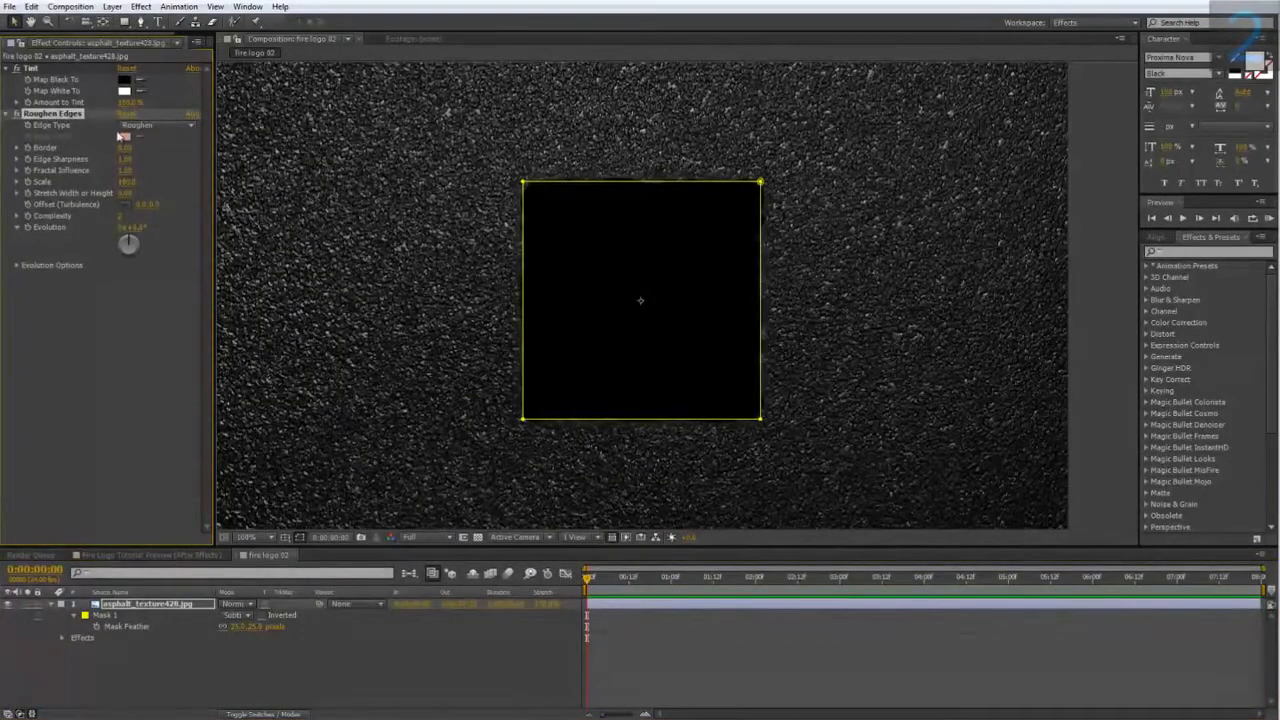
- Set the Roughen Edges edge type to Rusty and hide the mask outline in the composition view
left_click(150, 126)
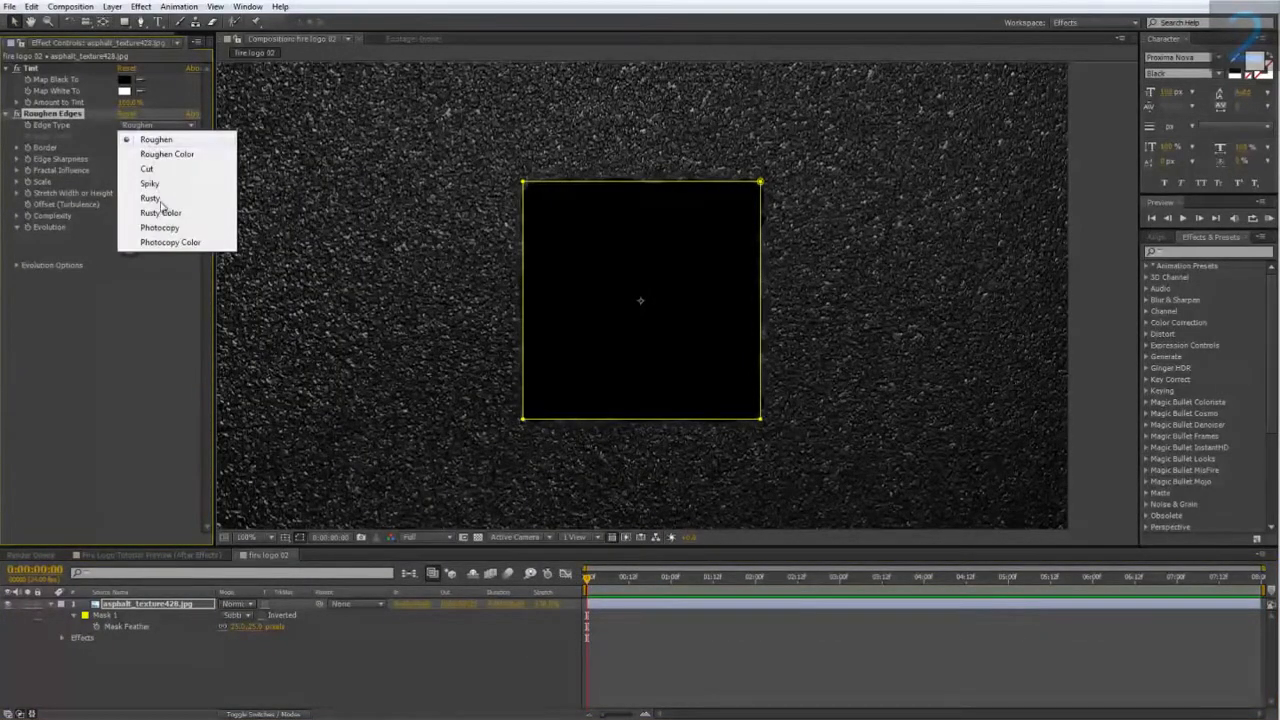
left_click(152, 200)
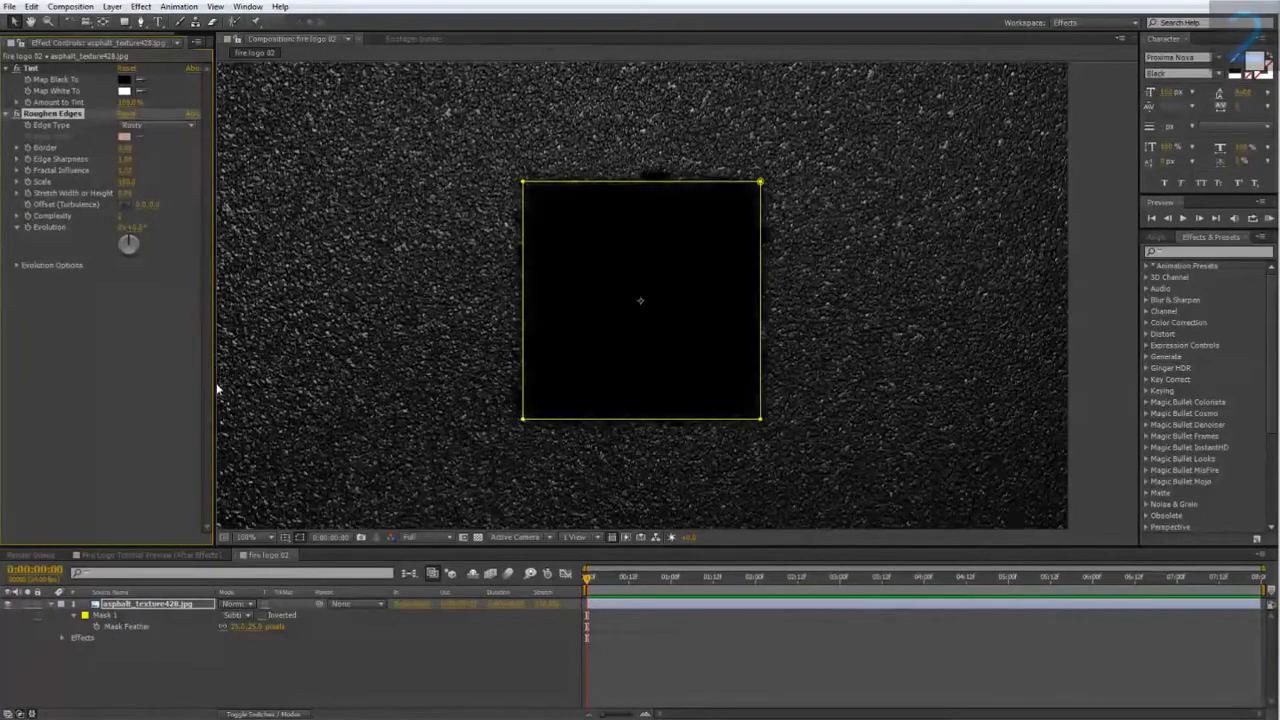
left_click(299, 537)
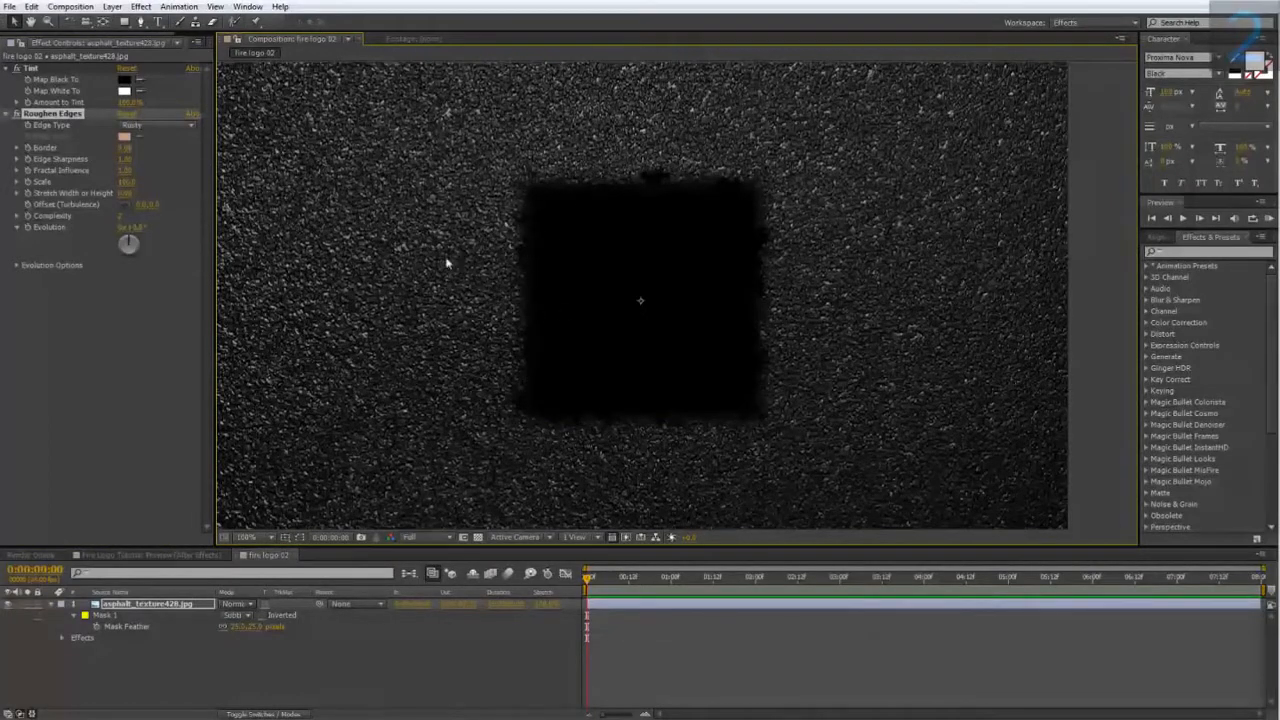
- Set the Roughen Edges border to 10 and increase the edge sharpness to make the hole's edges more jagged
left_click(120, 149)
key("Return")
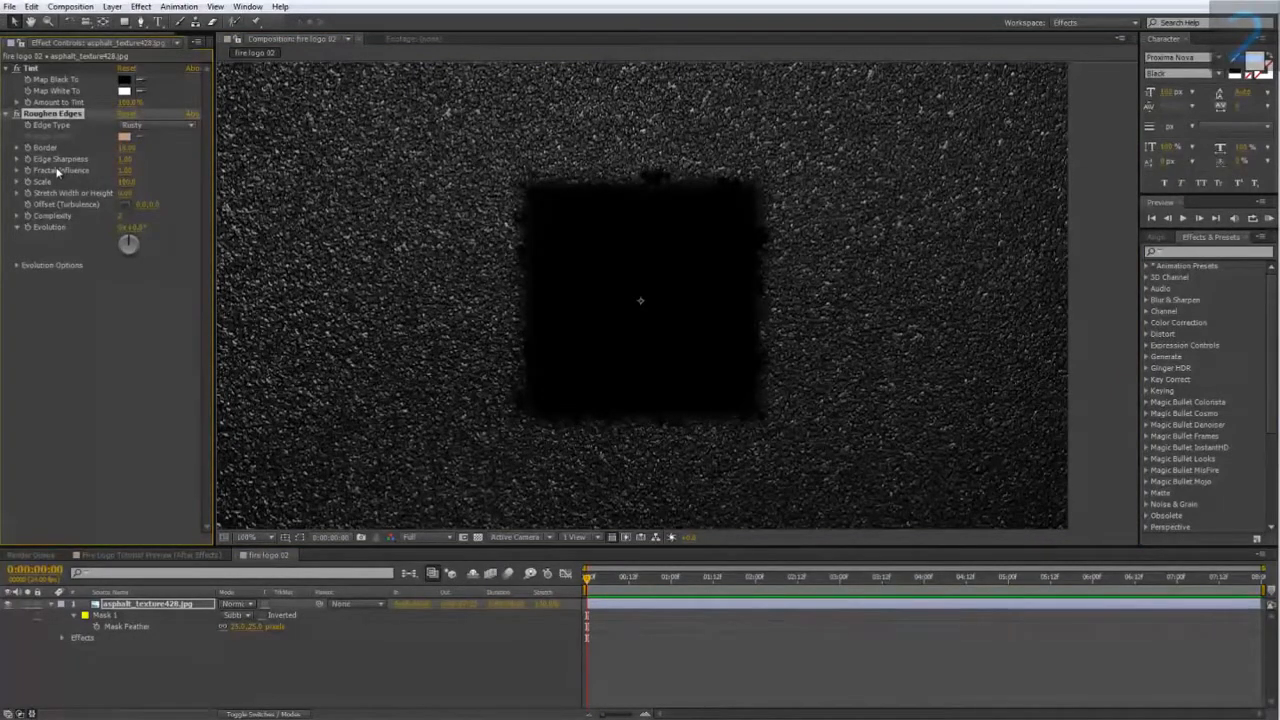
left_click(123, 160)
type("25")
key("Return")
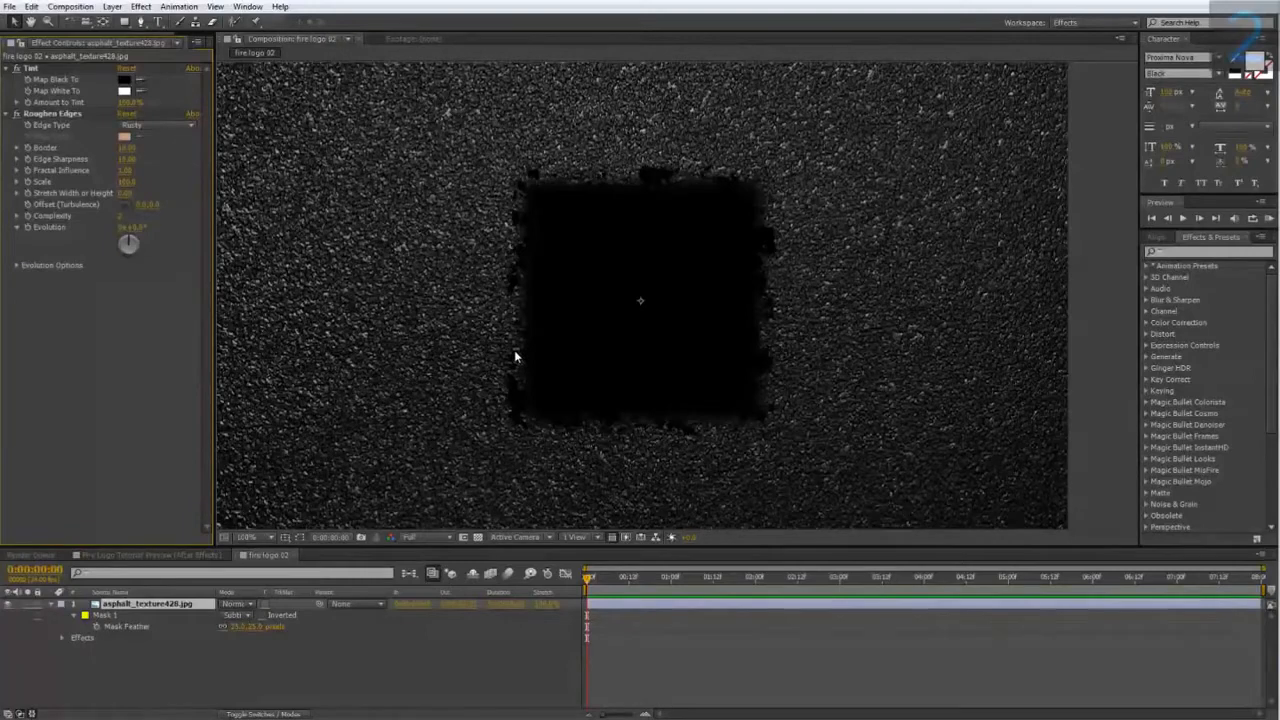
- Look at the cracks in the tutorial preview, and add the cracks image above the asphalt layer in fire logo 02
left_click(186, 556)
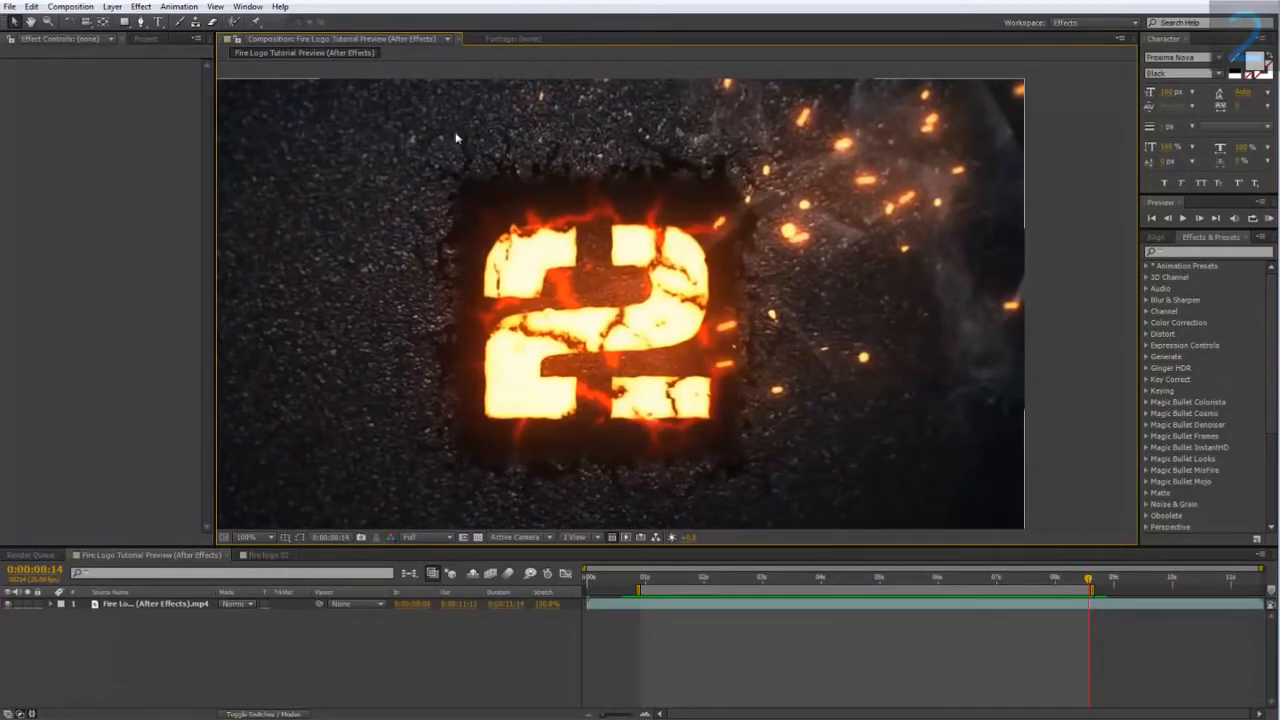
left_click(267, 556)
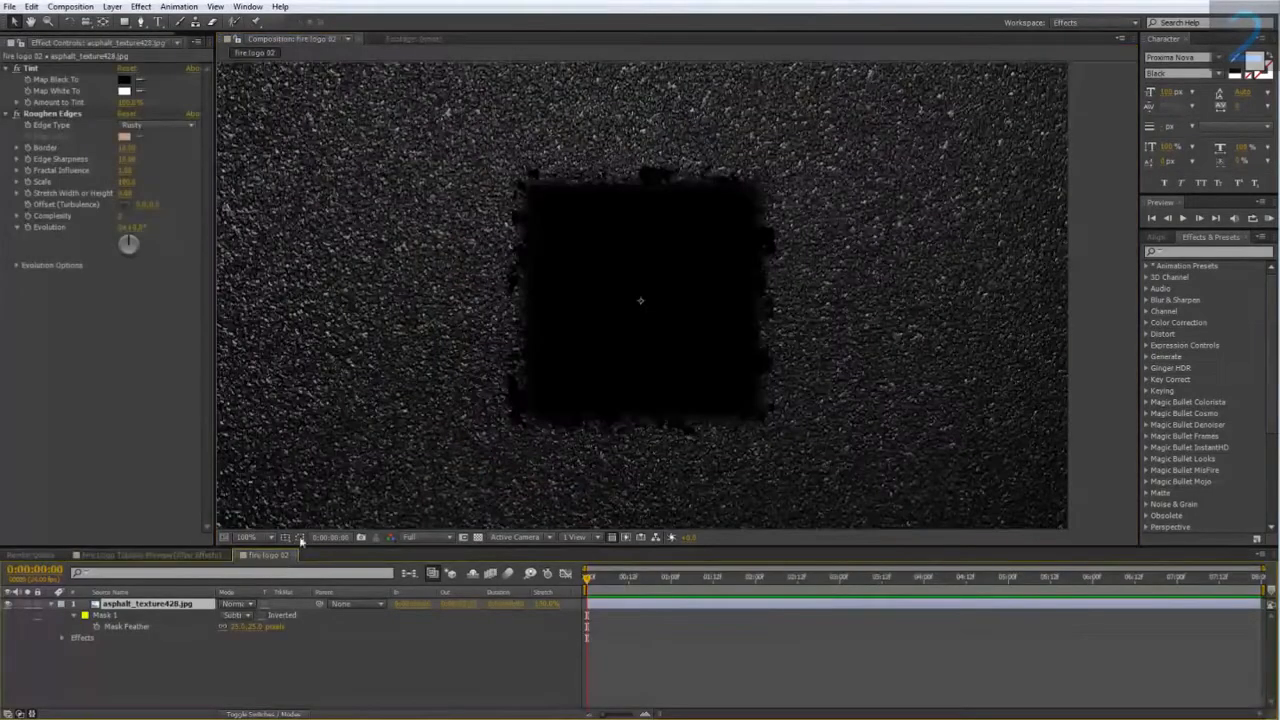
left_click(154, 387)
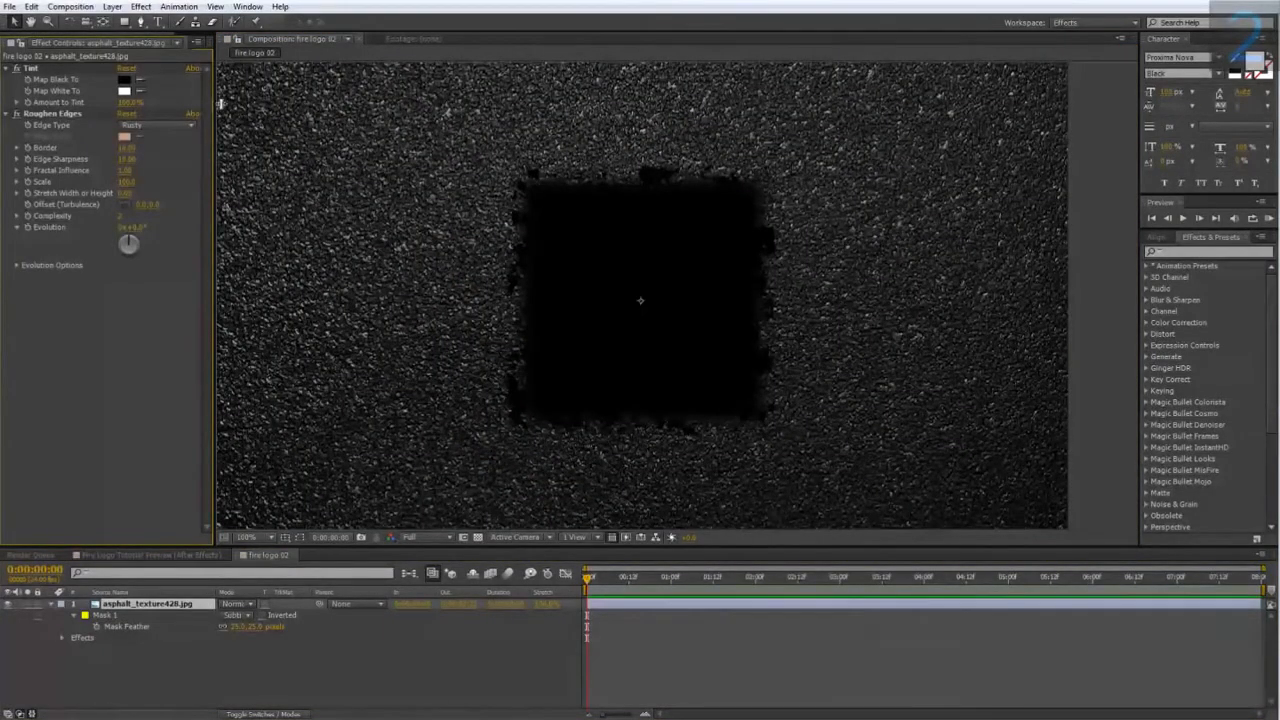
left_click_drag(214, 106, 272, 106)
left_click(211, 38)
left_click_drag(47, 186, 153, 606)
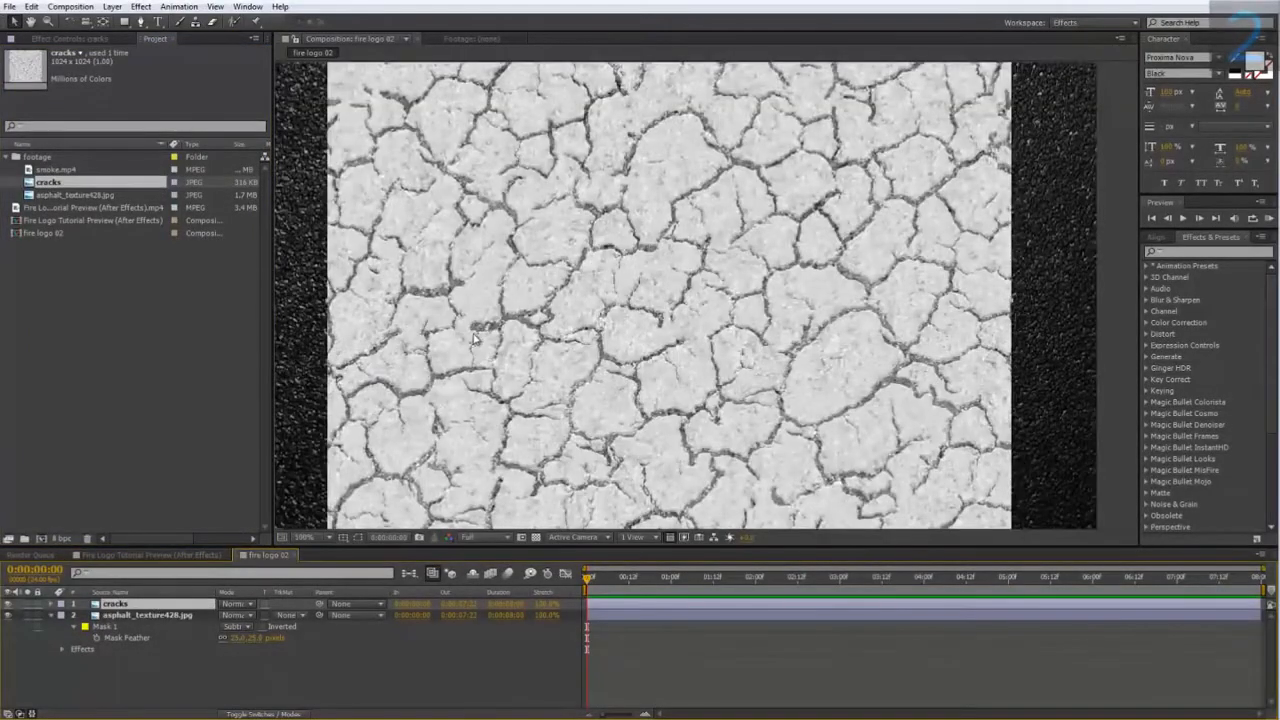
- Apply Curves to the cracks layer and steepen the RGB curve until the cracks are black on a nearly white surface
right_click(163, 604)
mouse_move(225, 296)
mouse_move(396, 290)
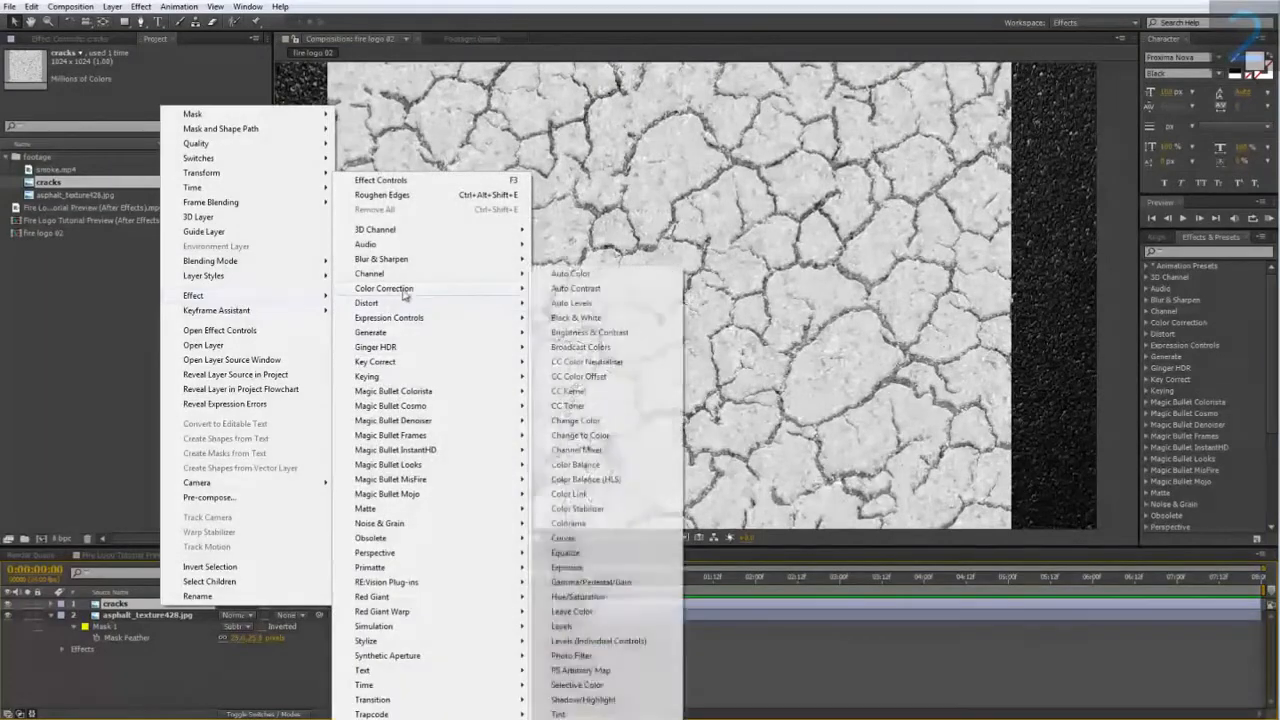
left_click(578, 537)
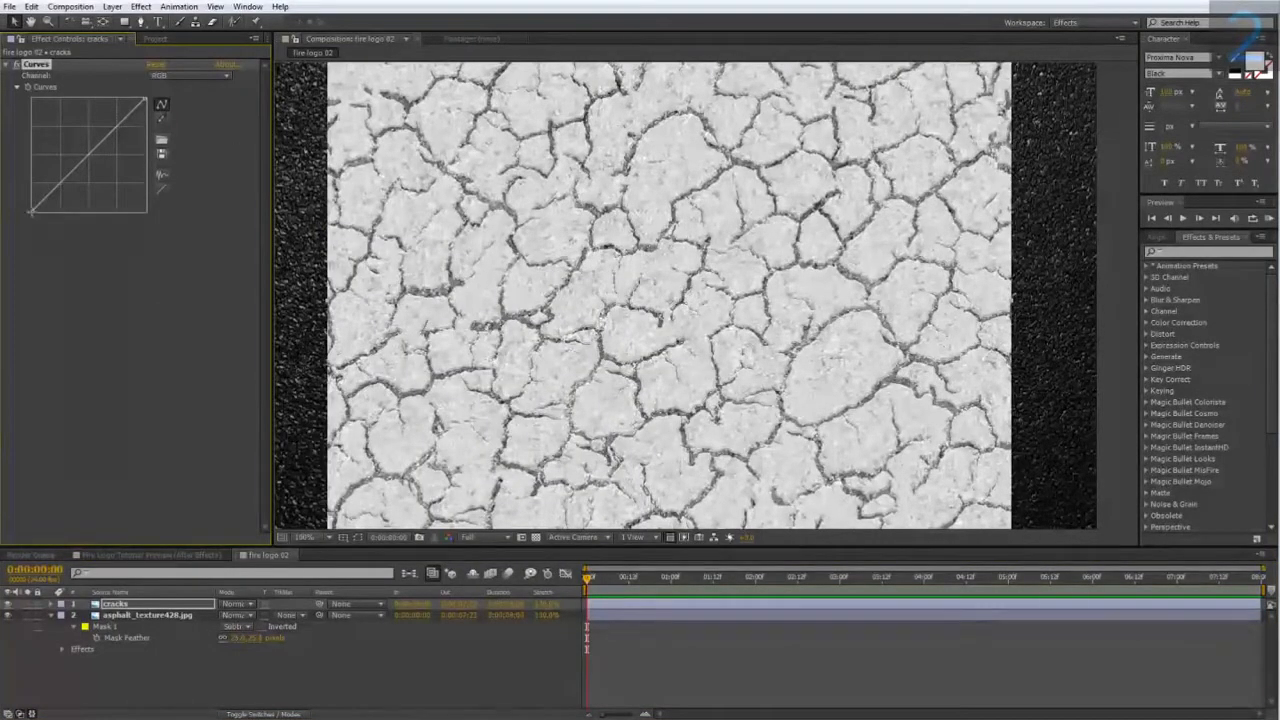
left_click_drag(34, 218, 92, 232)
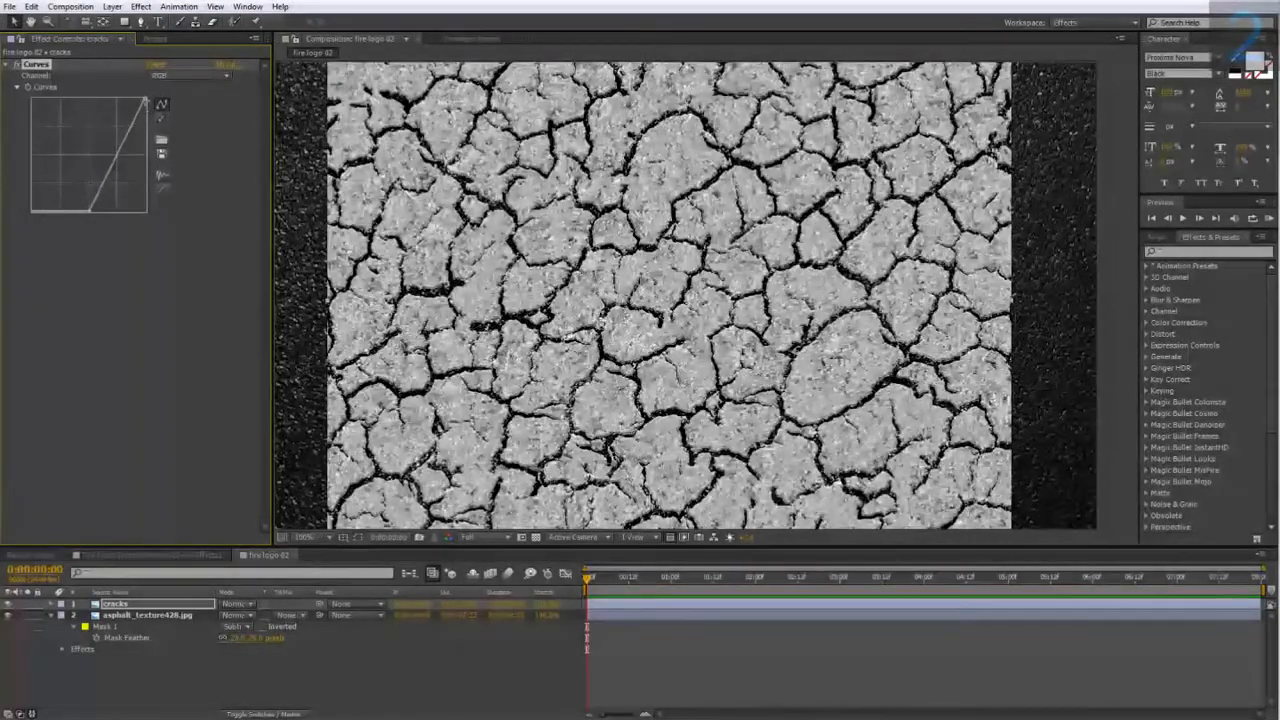
left_click_drag(146, 99, 117, 98)
mouse_move(100, 170)
left_mouse_down()
mouse_move(113, 179)
mouse_move(104, 169)
left_mouse_up()
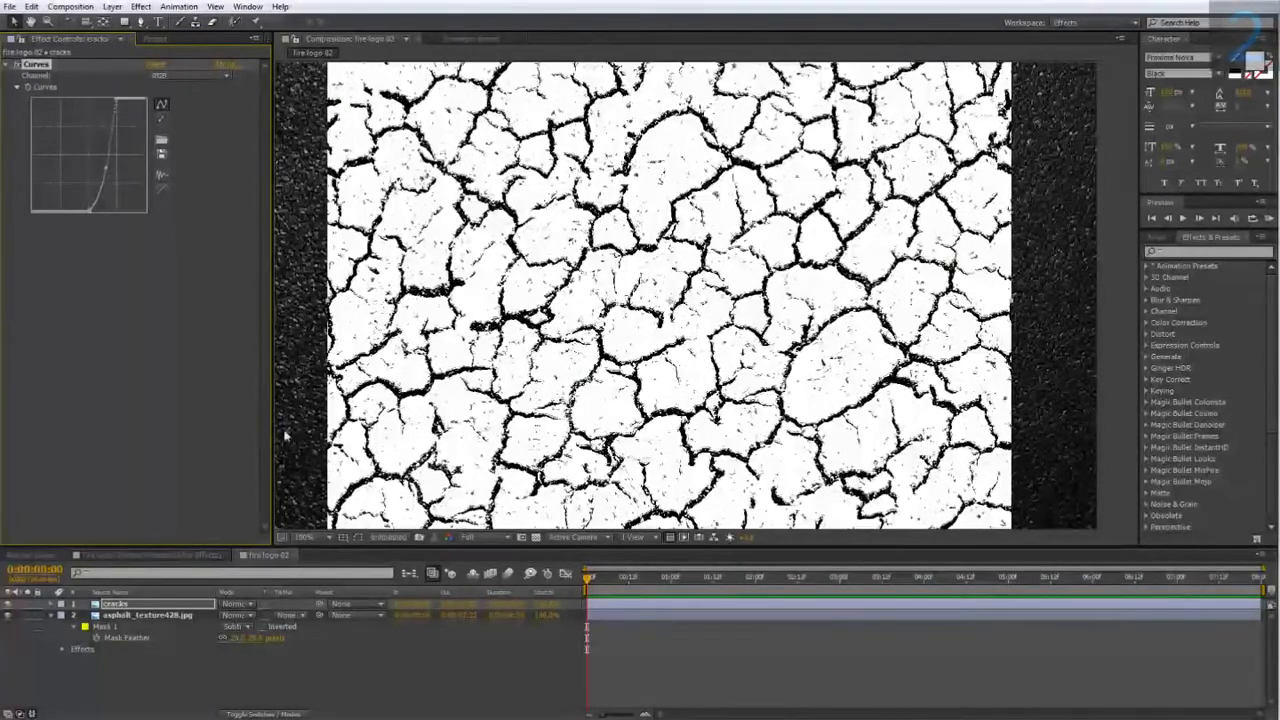
- Copy the asphalt layer's square mask onto the cracks layer and set the copied mask's mode to Add
left_click(113, 627)
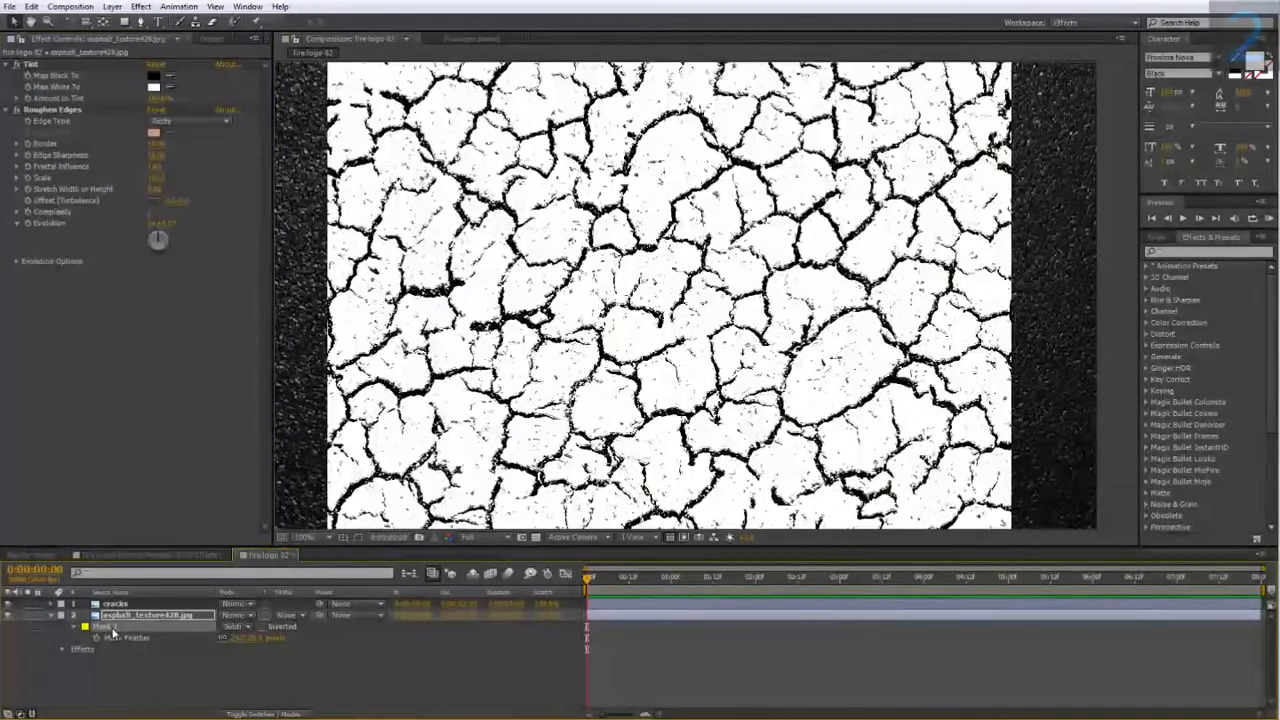
left_click(127, 605)
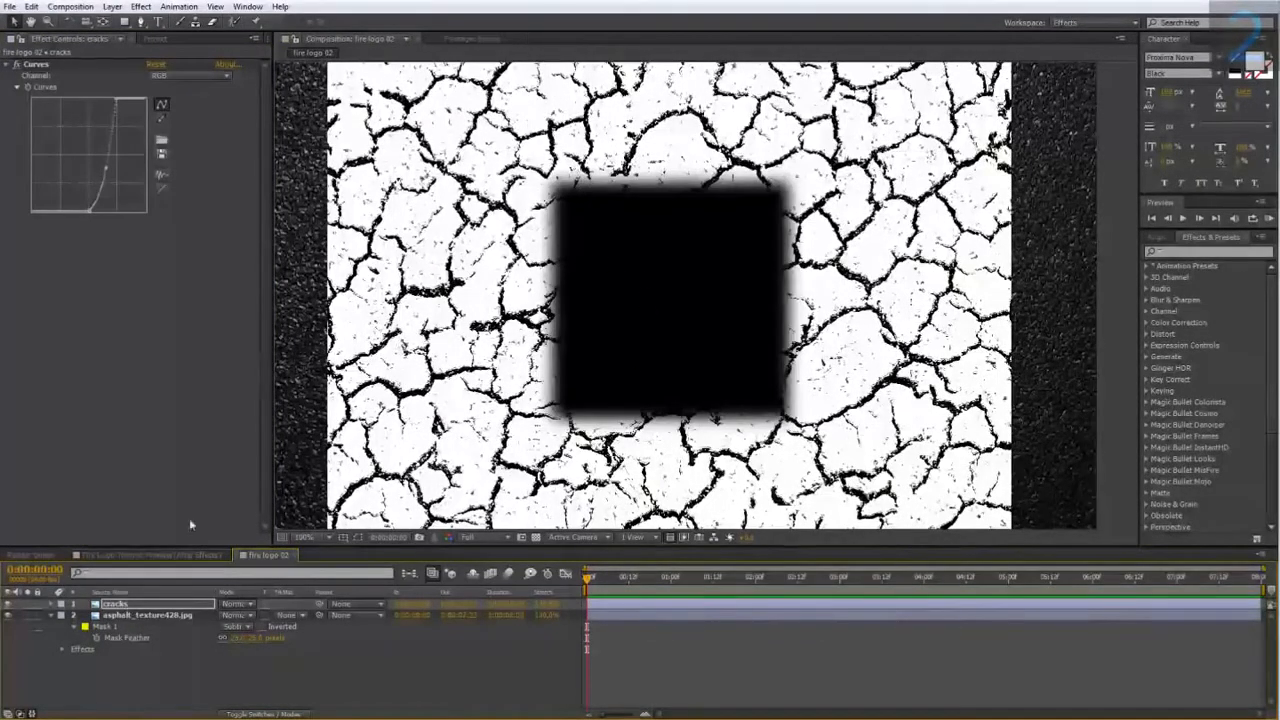
key("ctrl+v")
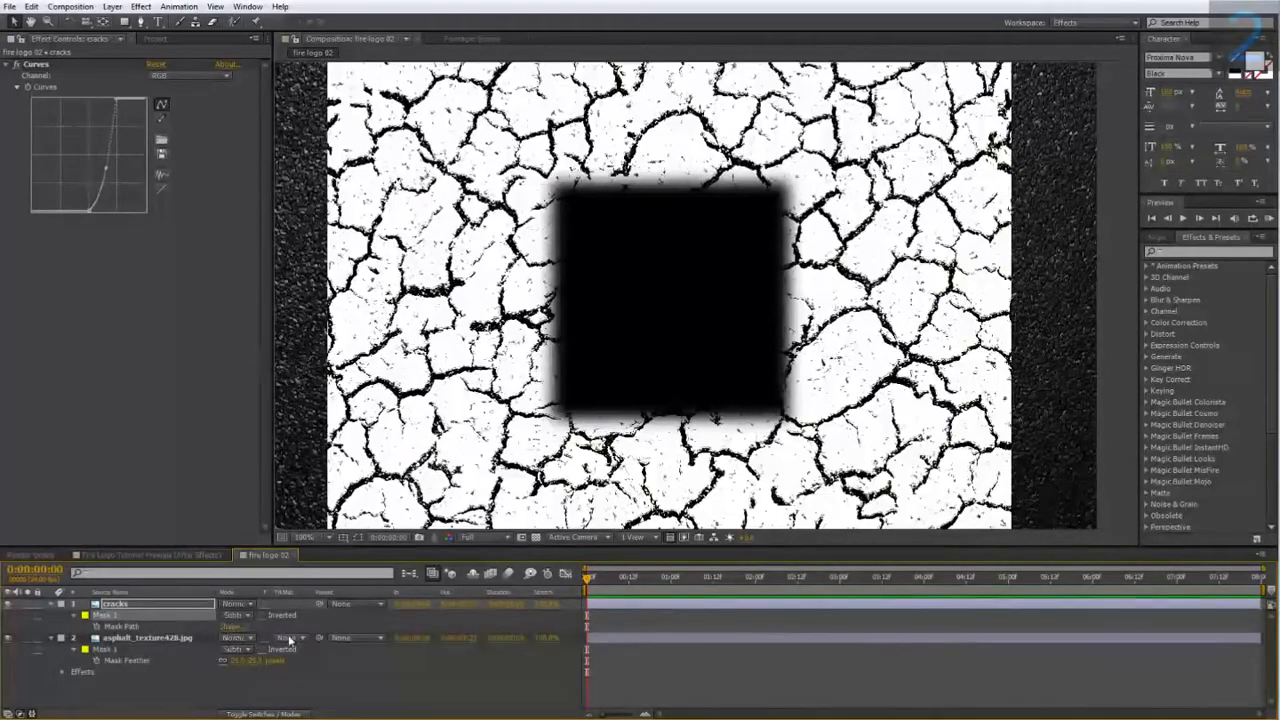
left_click(238, 616)
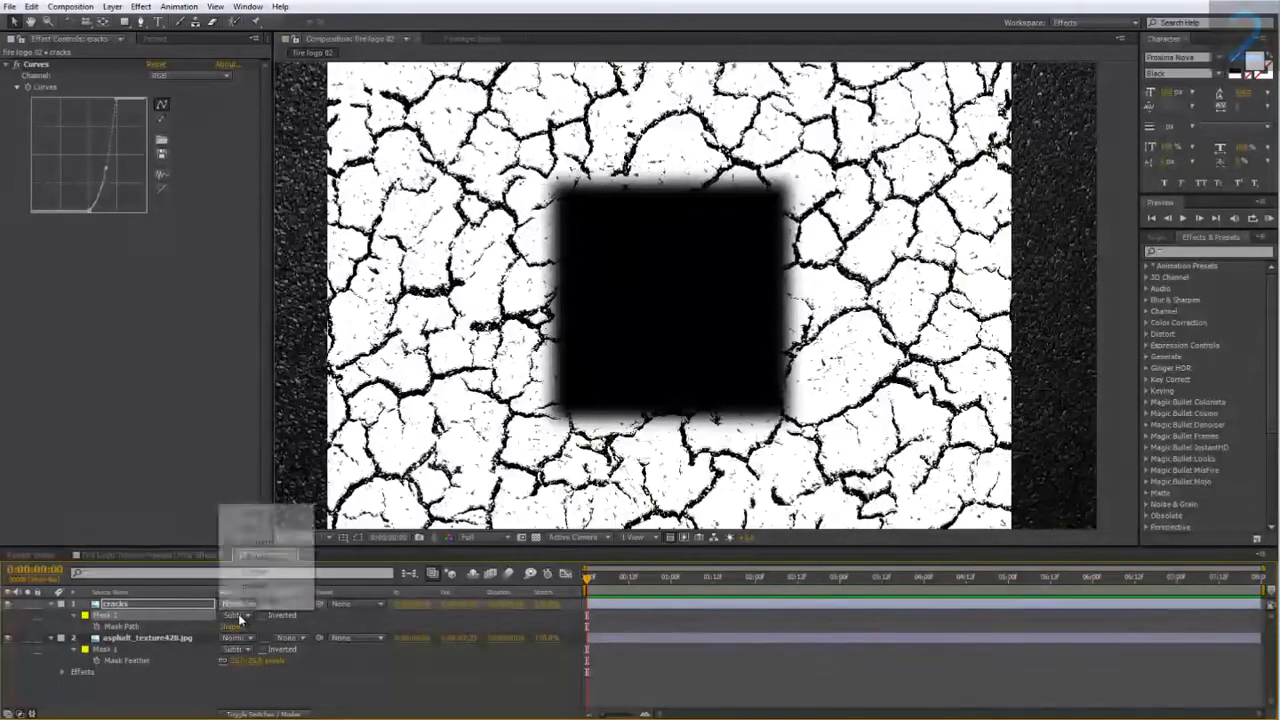
left_click(252, 527)
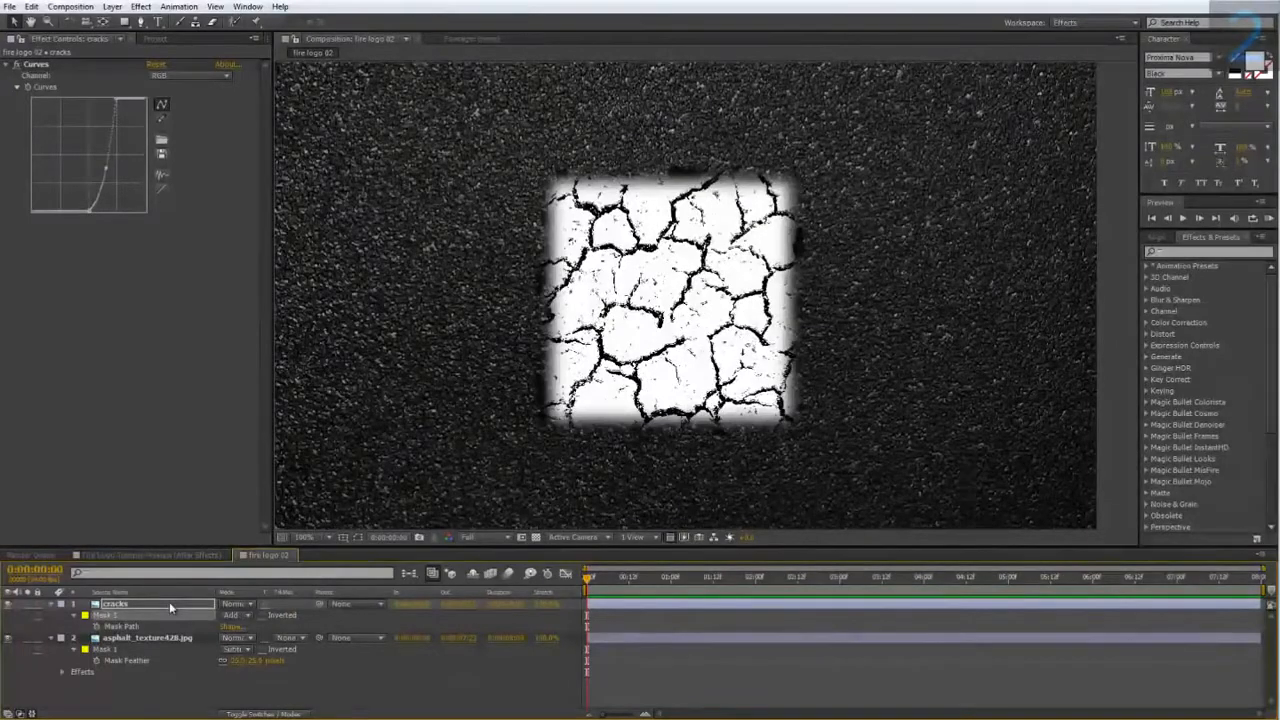
- Set the mask feather on the cracks layer to 100 pixels
key("f")
left_click(254, 628)
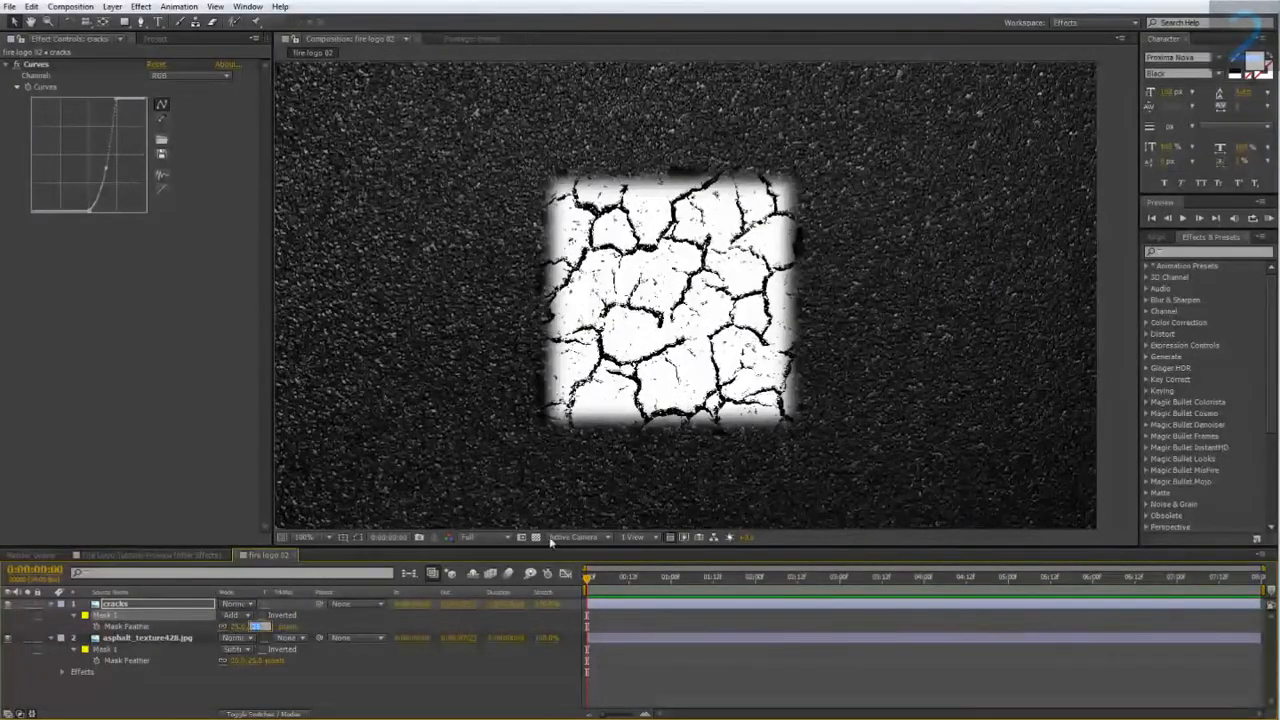
type("100")
key("Return")
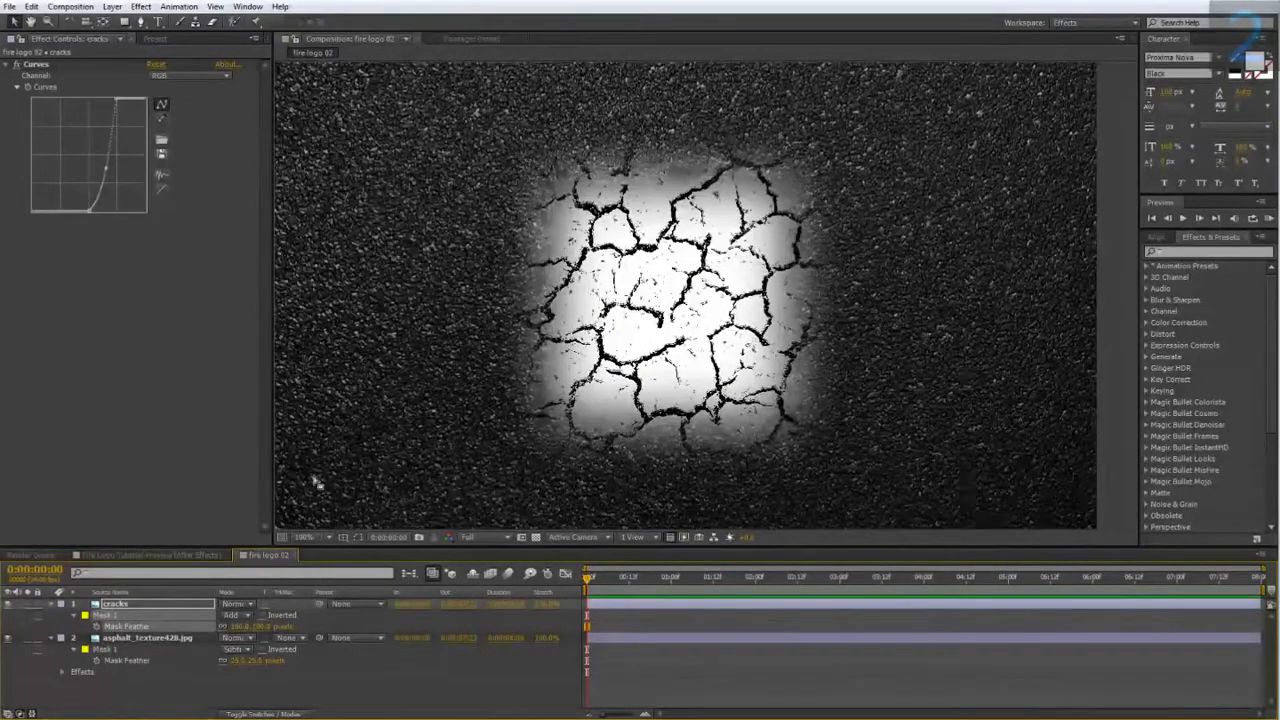
- Set the cracks layer's mask expansion to 100 pixels and collapse the layer's properties
left_click(78, 614)
left_click(78, 614)
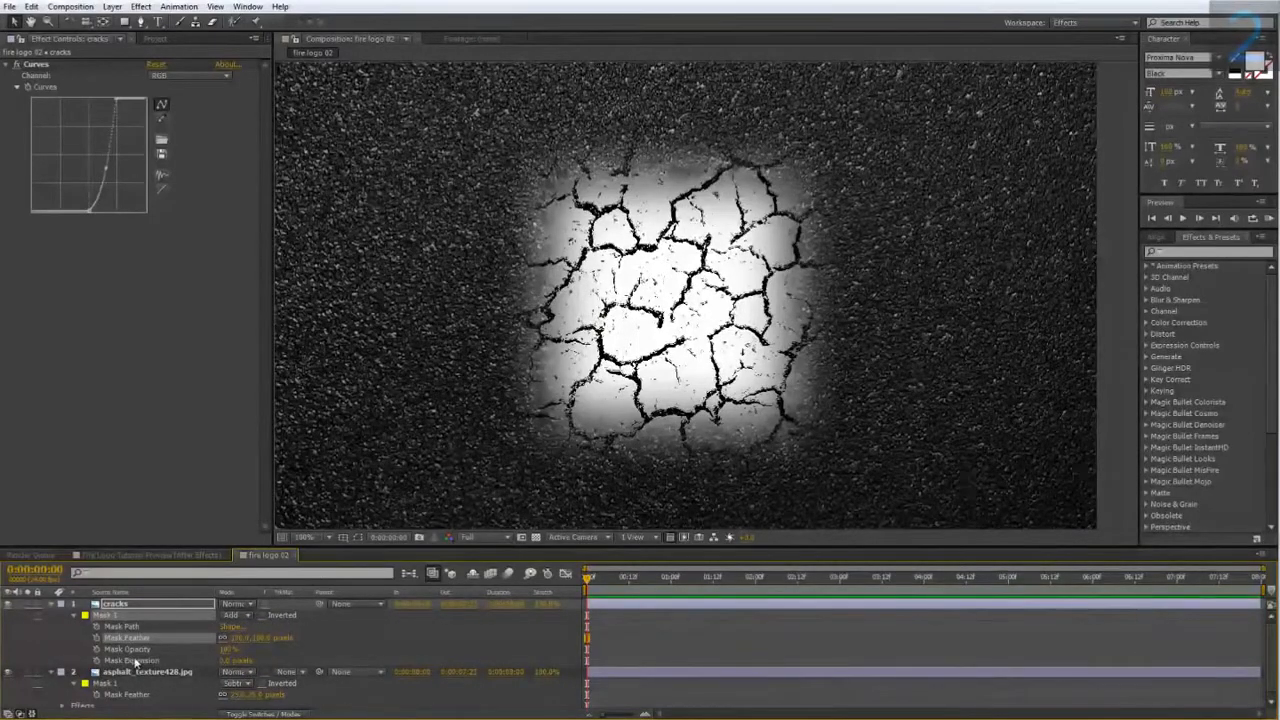
left_click(227, 660)
type("100")
key("Return")
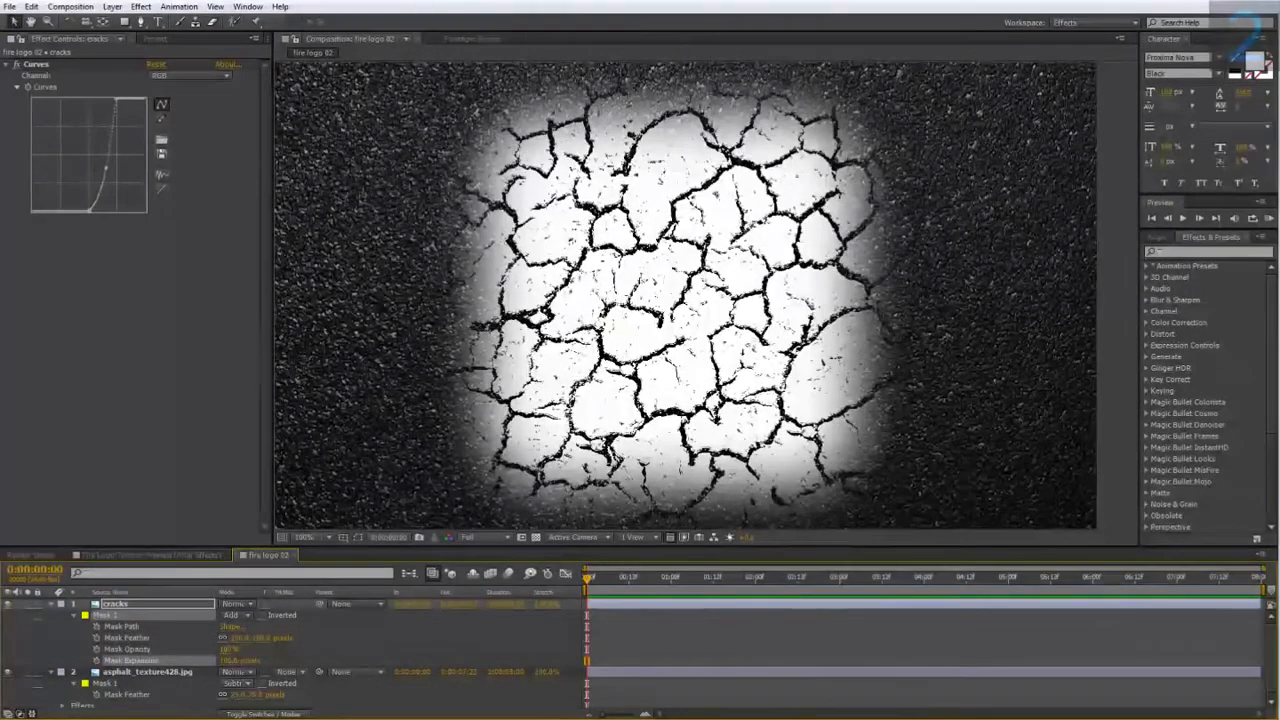
left_click(53, 606)
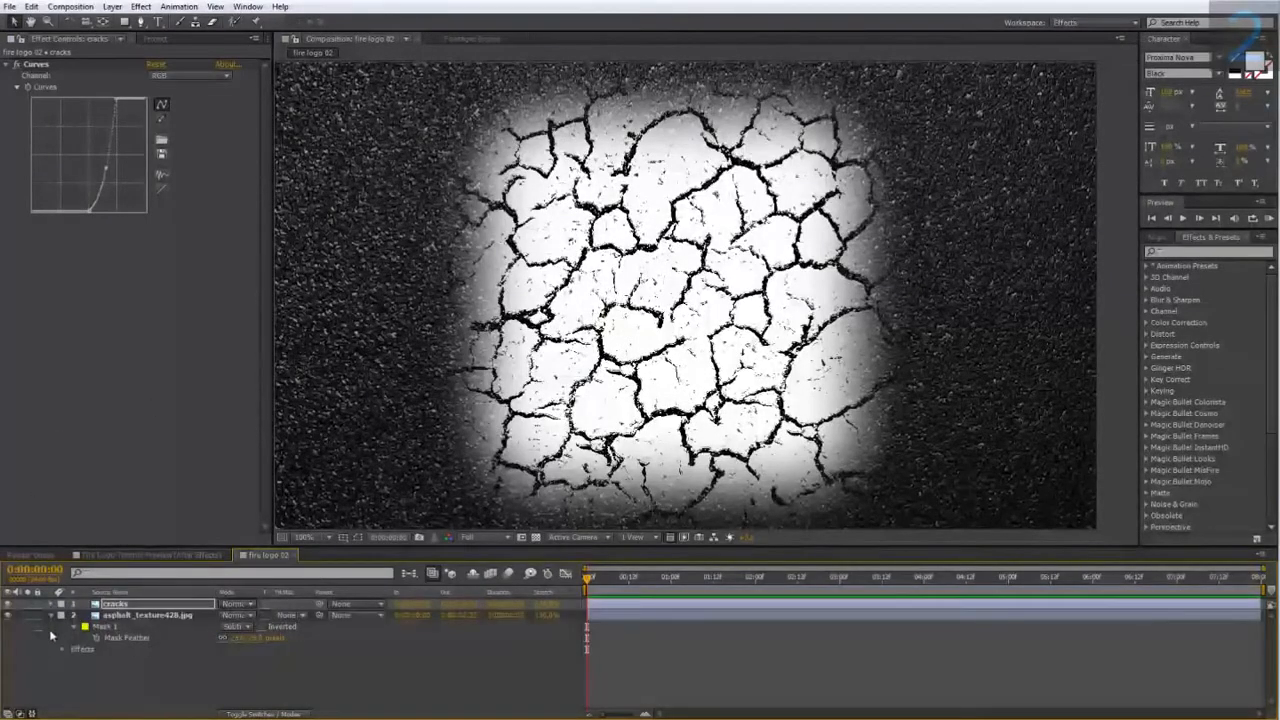
- Pre-compose the cracks layer as "cracks alpha", moving all attributes into the new composition
right_click(108, 604)
left_click(165, 491)
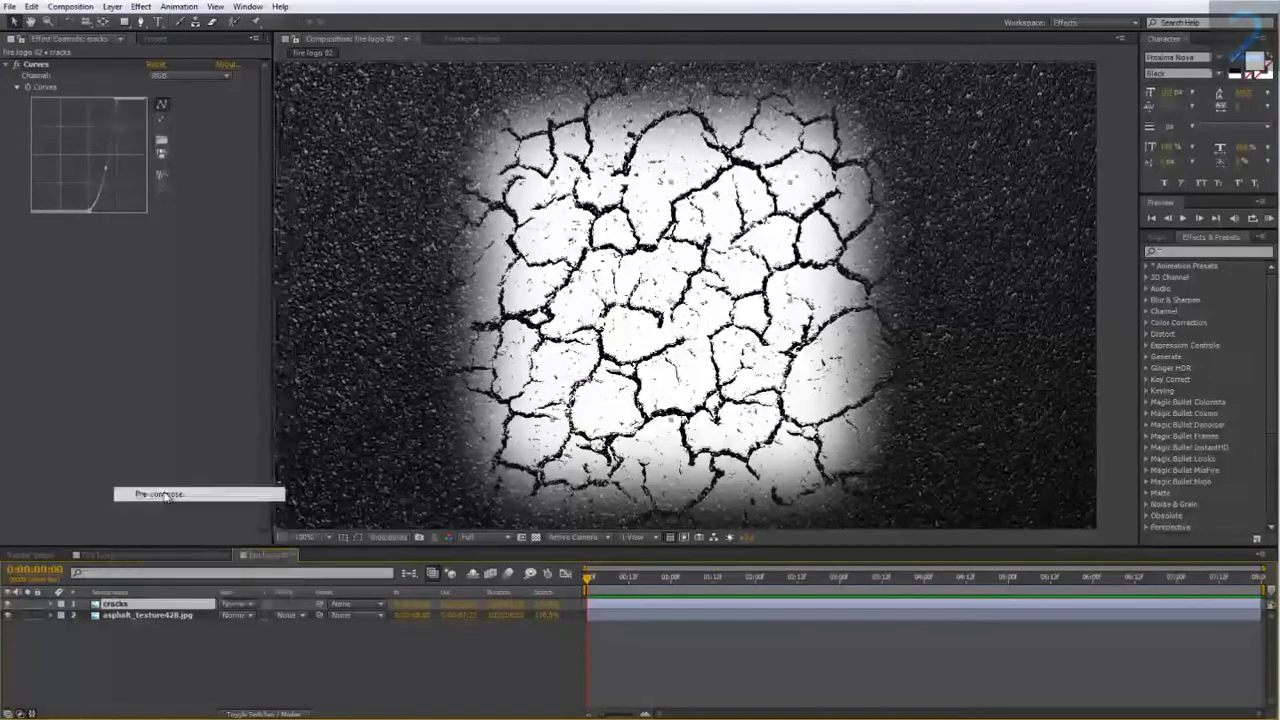
type("crac")
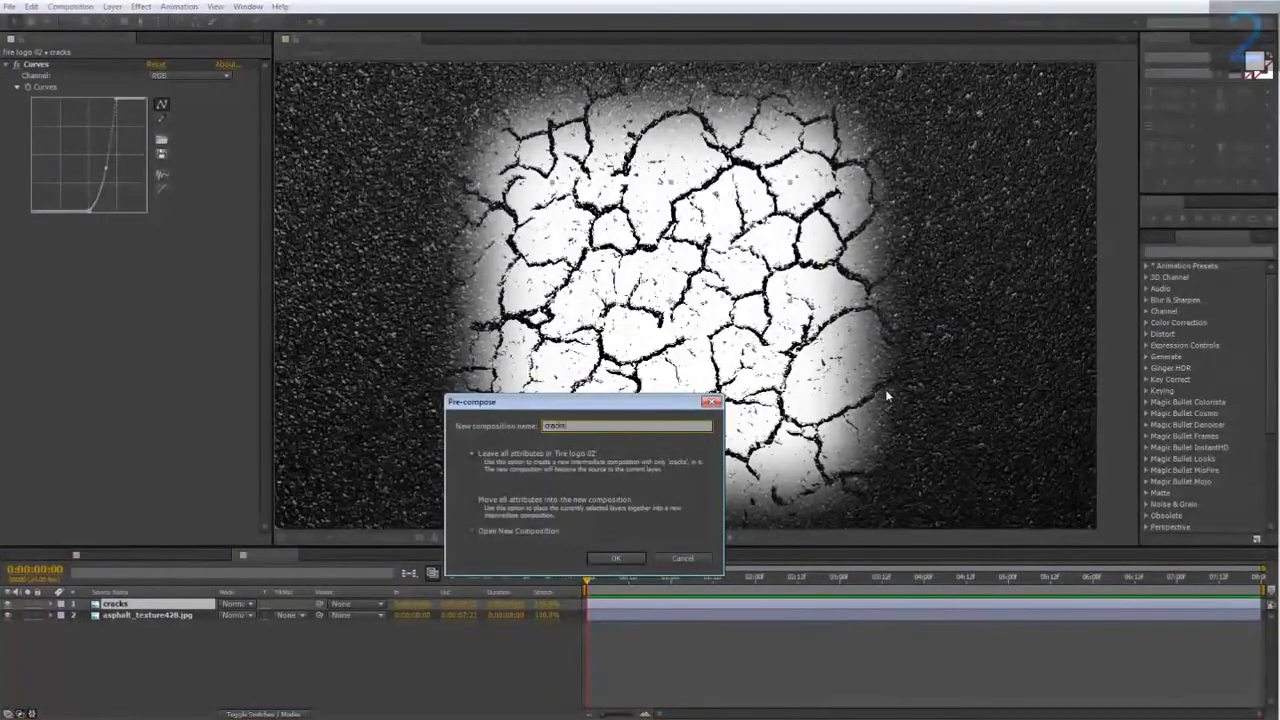
type("ks alpha")
left_click(475, 500)
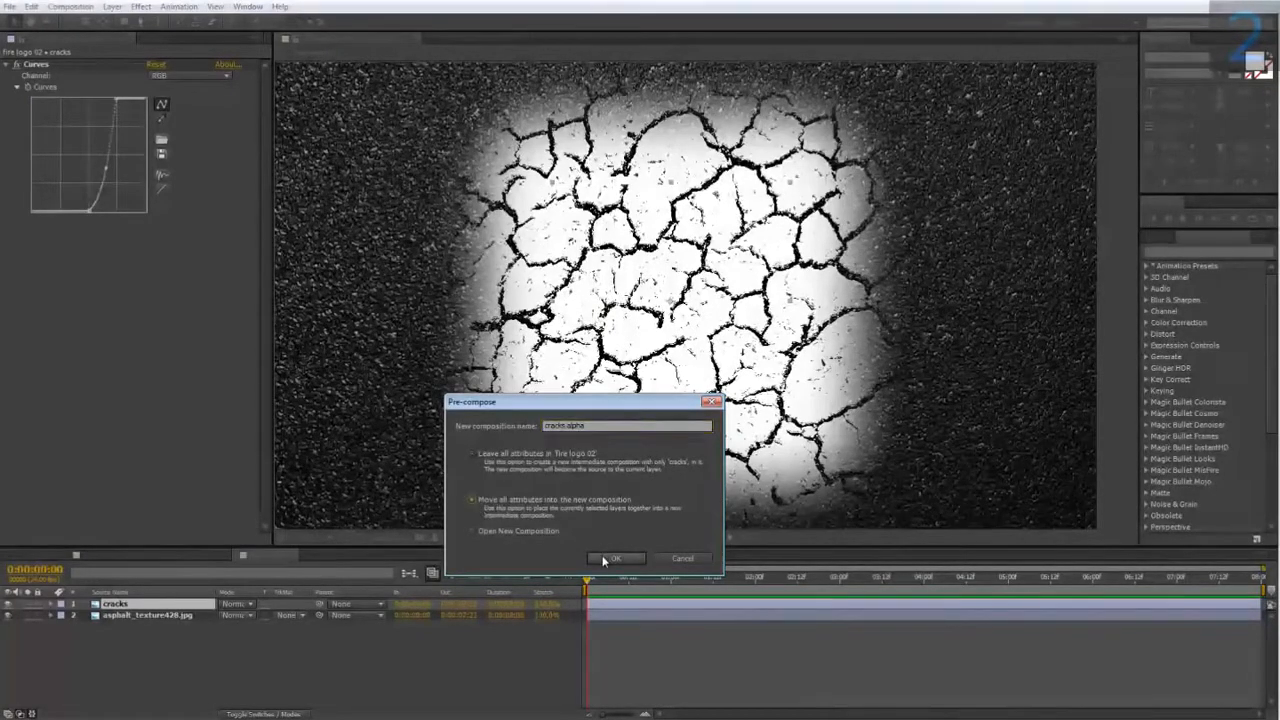
left_click(603, 559)
- Open the cracks alpha composition and add a white solid beneath the cracks layer
double_click(135, 603)
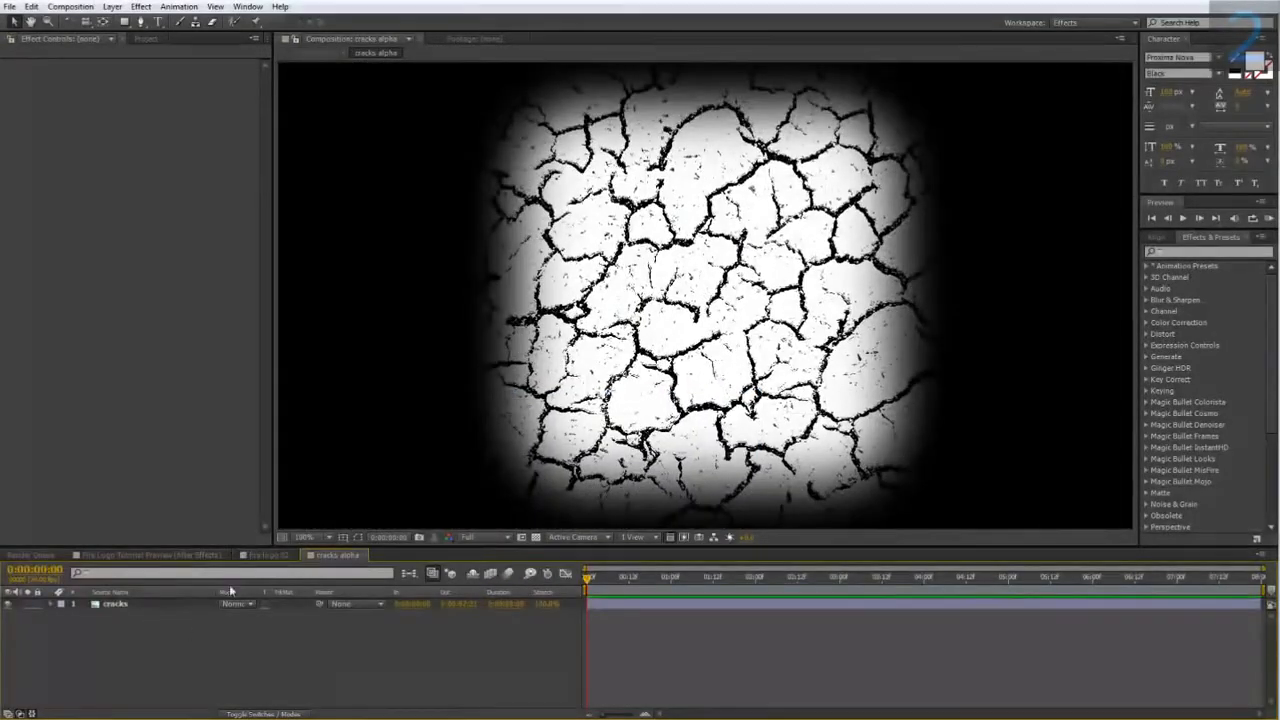
right_click(203, 631)
mouse_move(248, 480)
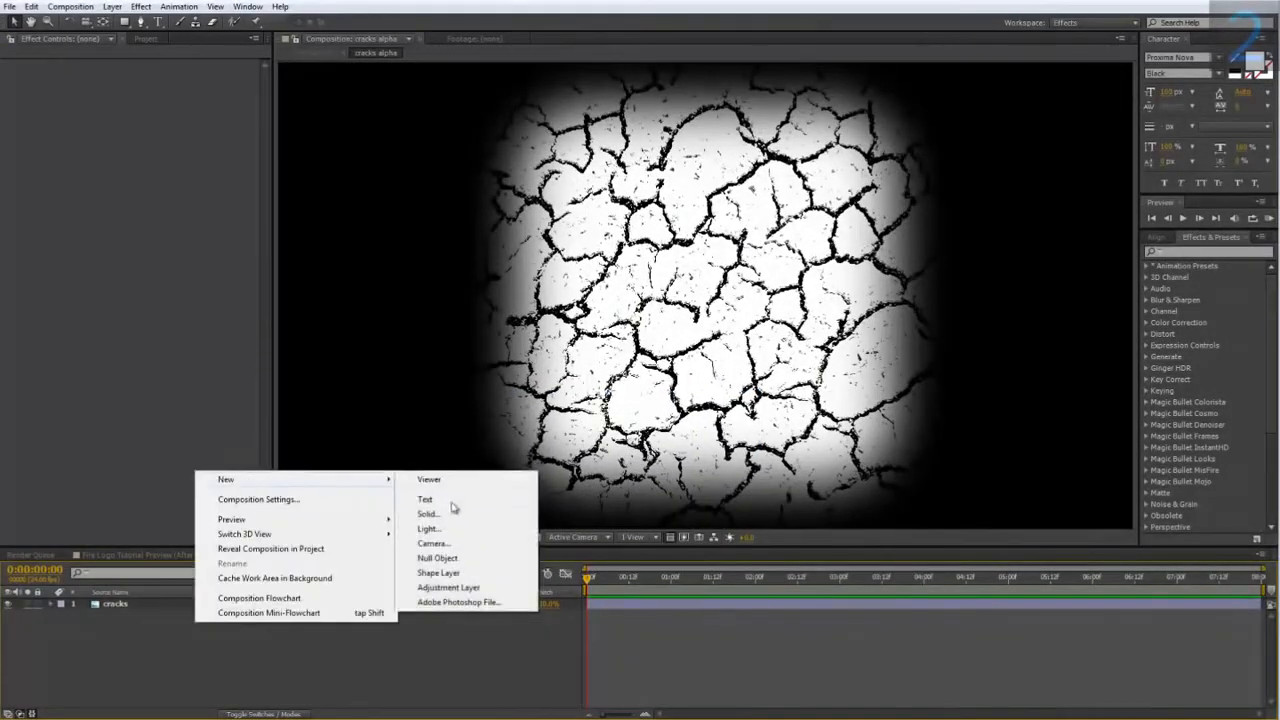
left_click(440, 514)
left_click(662, 503)
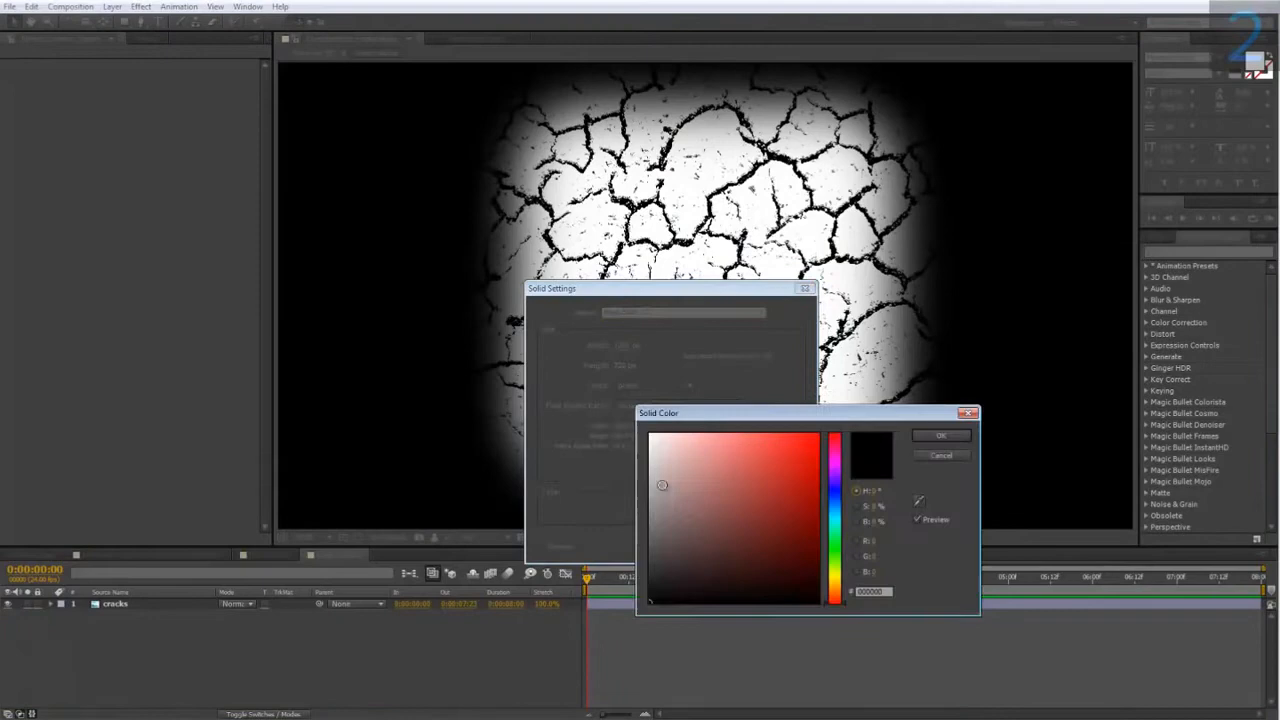
left_click(940, 436)
left_click(707, 547)
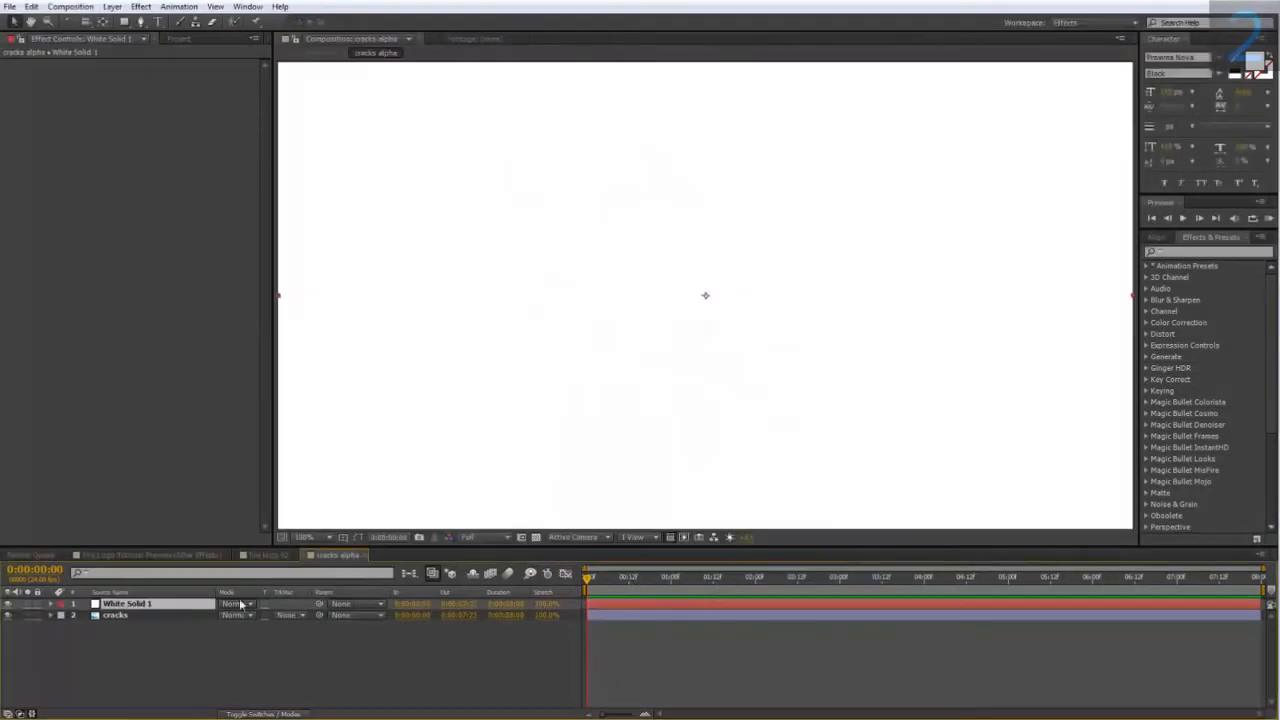
left_click_drag(159, 618, 155, 628)
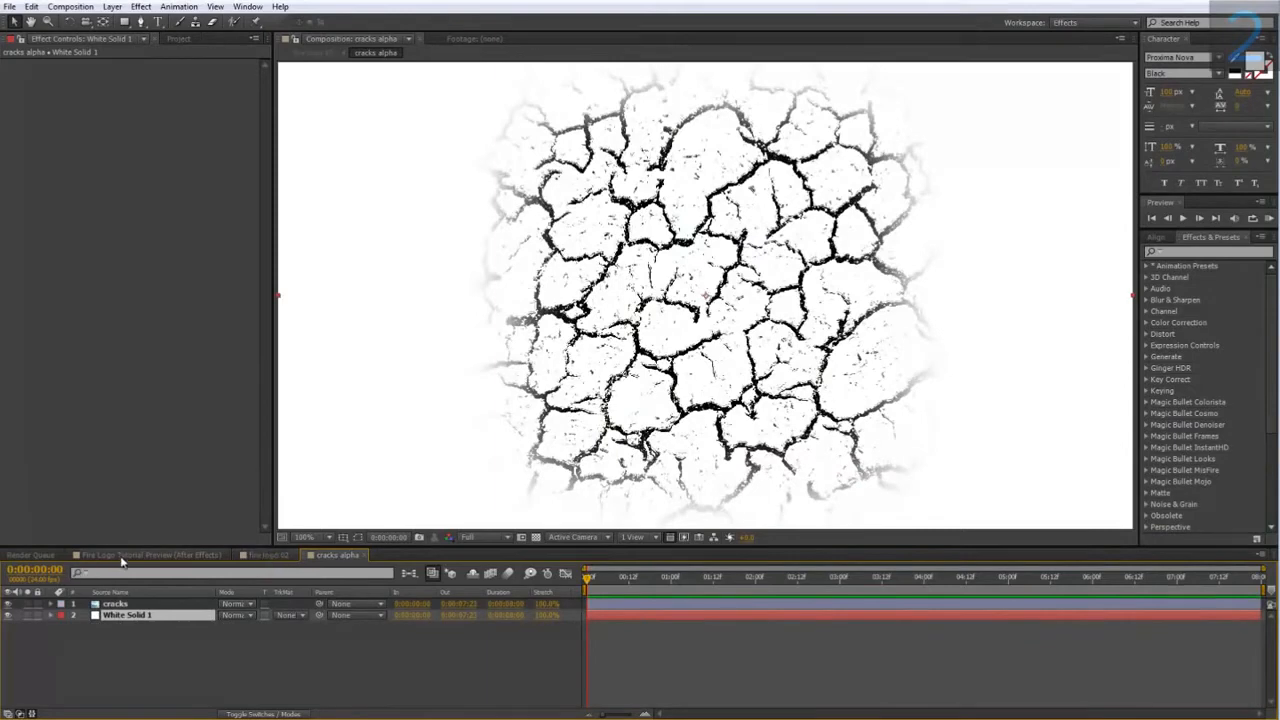
- In fire logo 02, set the asphalt layer's track matte to Luma Matte "cracks alpha" and inspect the cracks around the hole
left_click(270, 556)
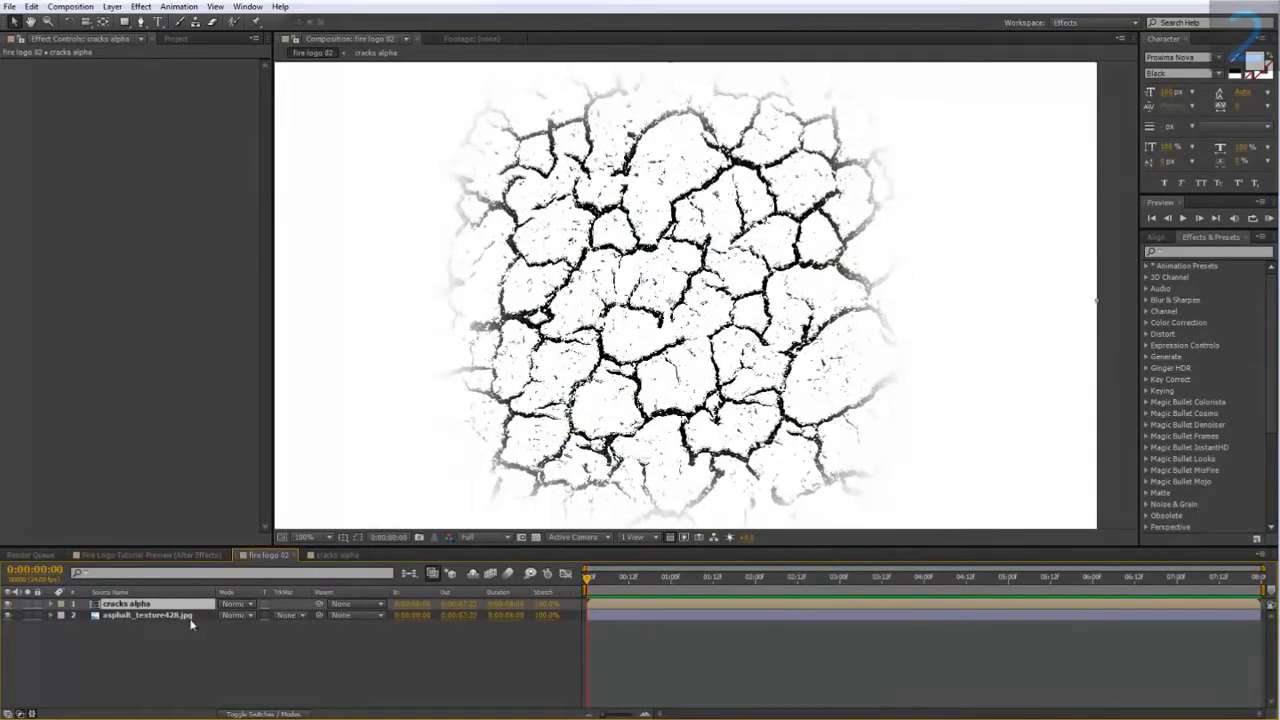
left_click(287, 615)
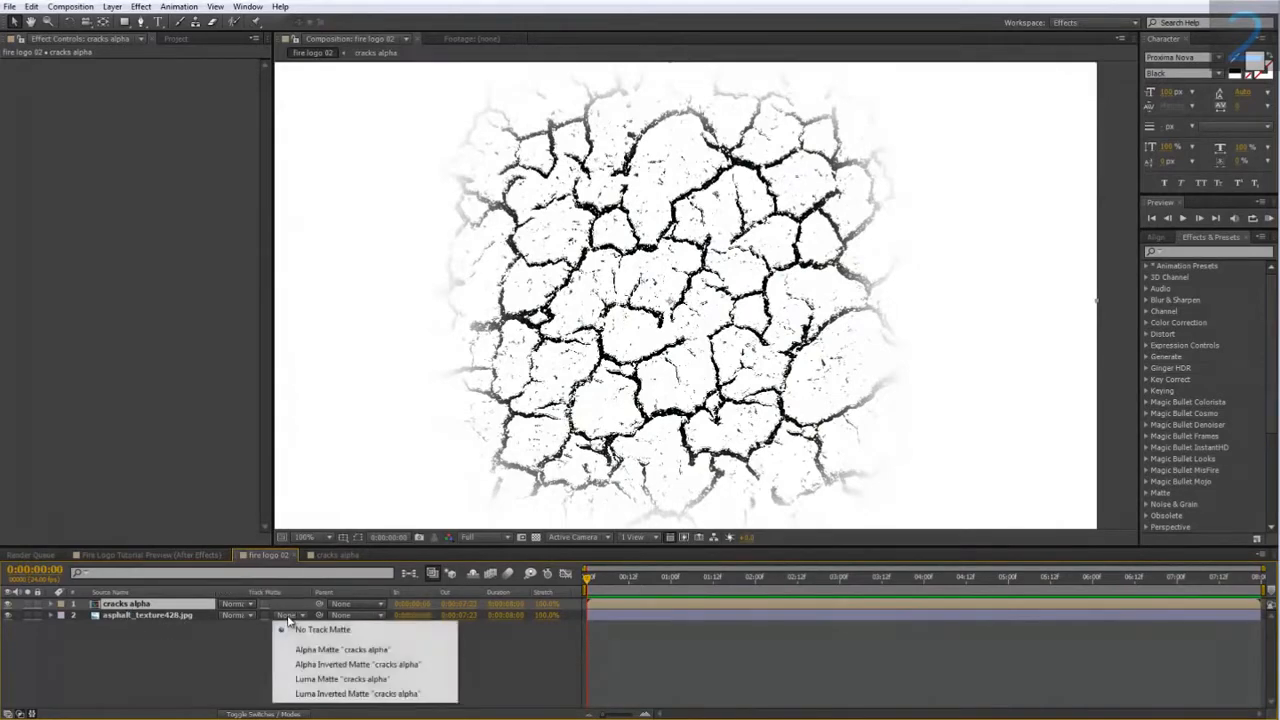
left_click(321, 679)
left_click_drag(613, 175, 604, 227)
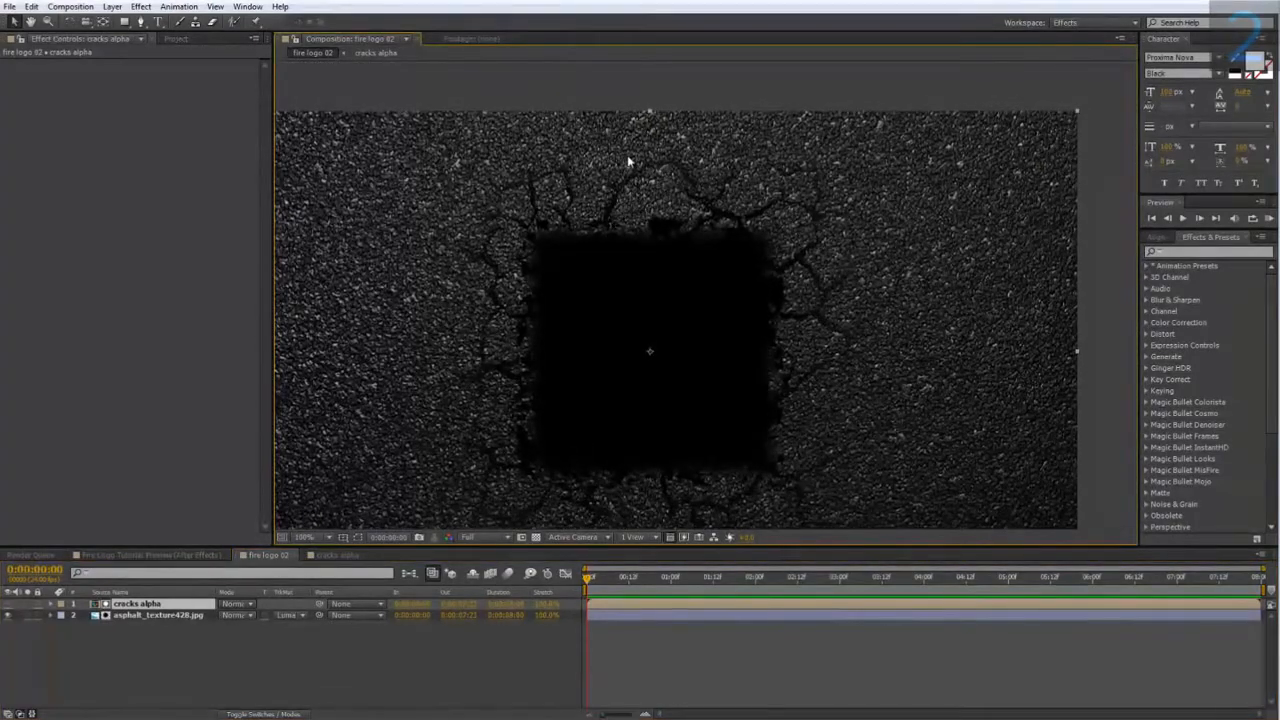
left_click_drag(454, 372, 449, 307)
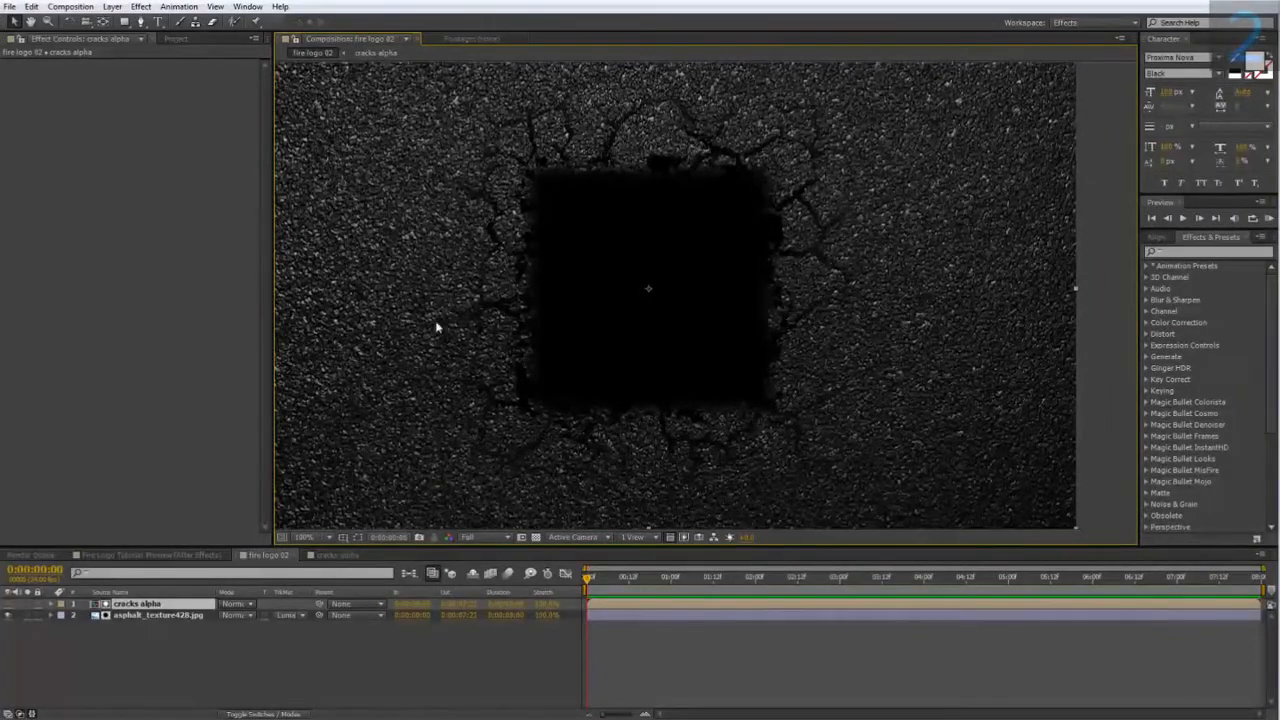
- Check the tutorial preview, and add a gray solid named "bg" beneath the asphalt layer in fire logo 02
left_click(150, 554)
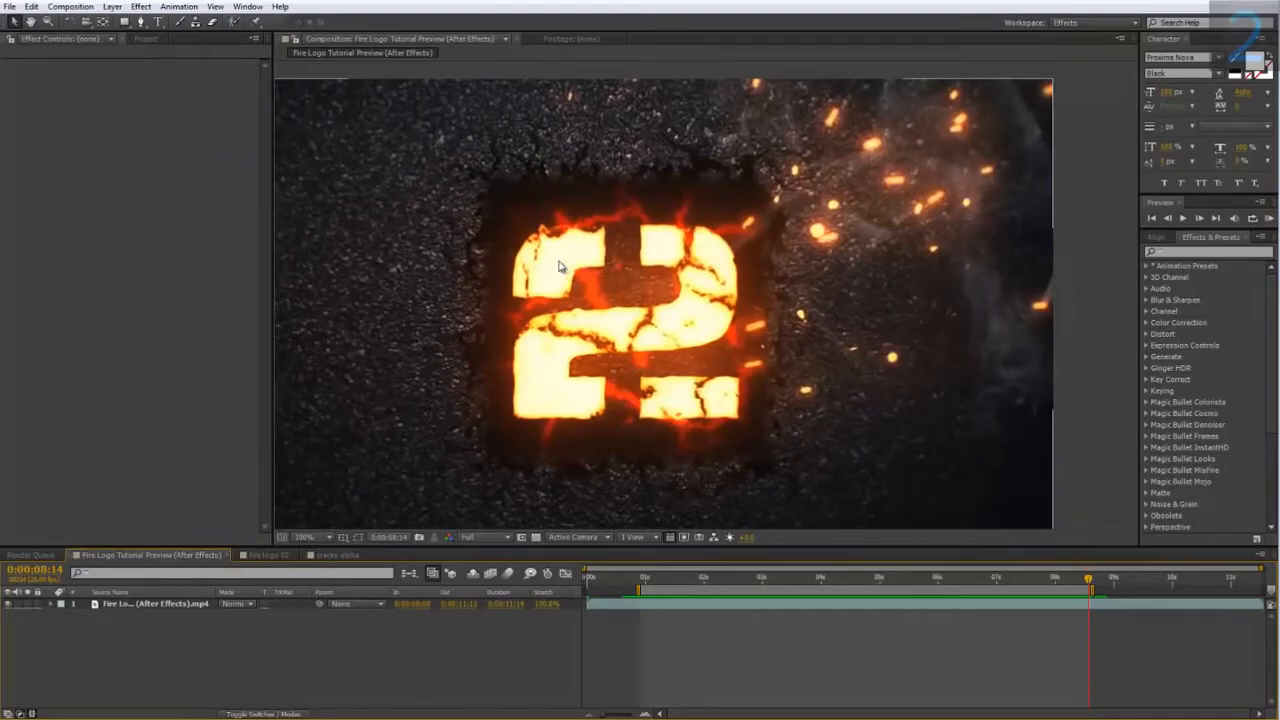
left_click(263, 555)
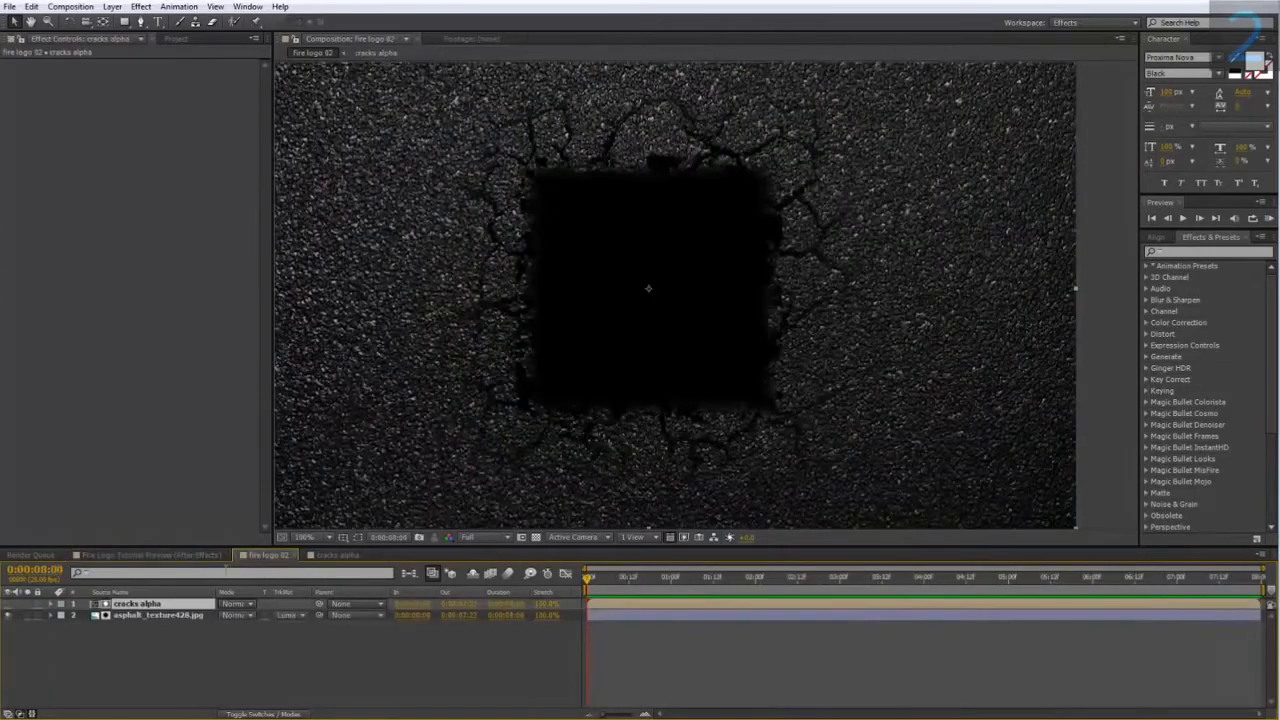
right_click(183, 632)
mouse_move(237, 489)
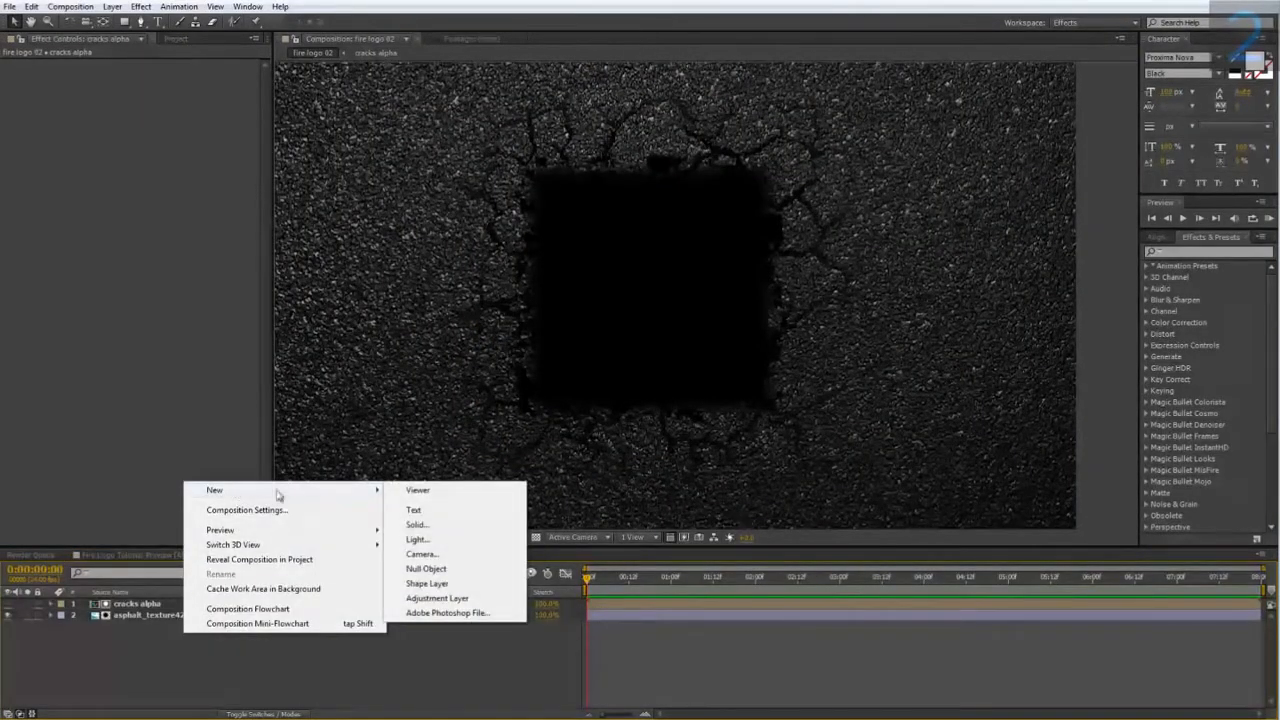
left_click(416, 525)
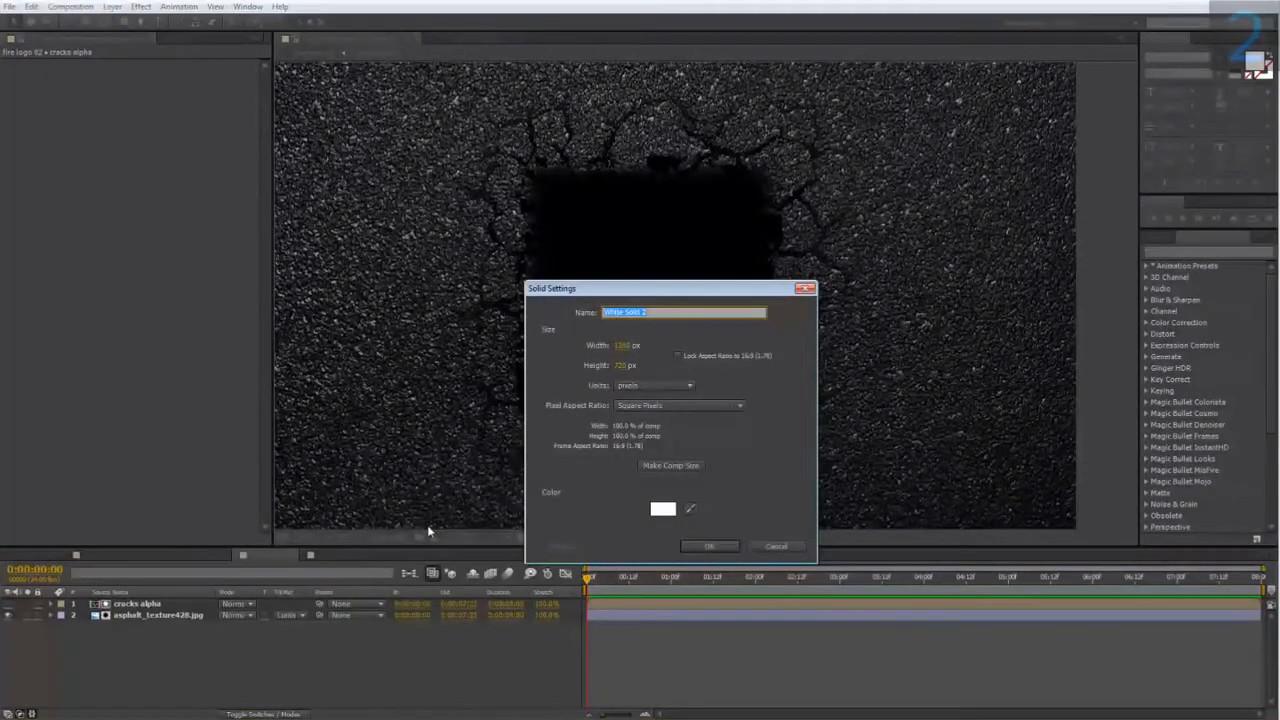
type("bg")
left_click(662, 509)
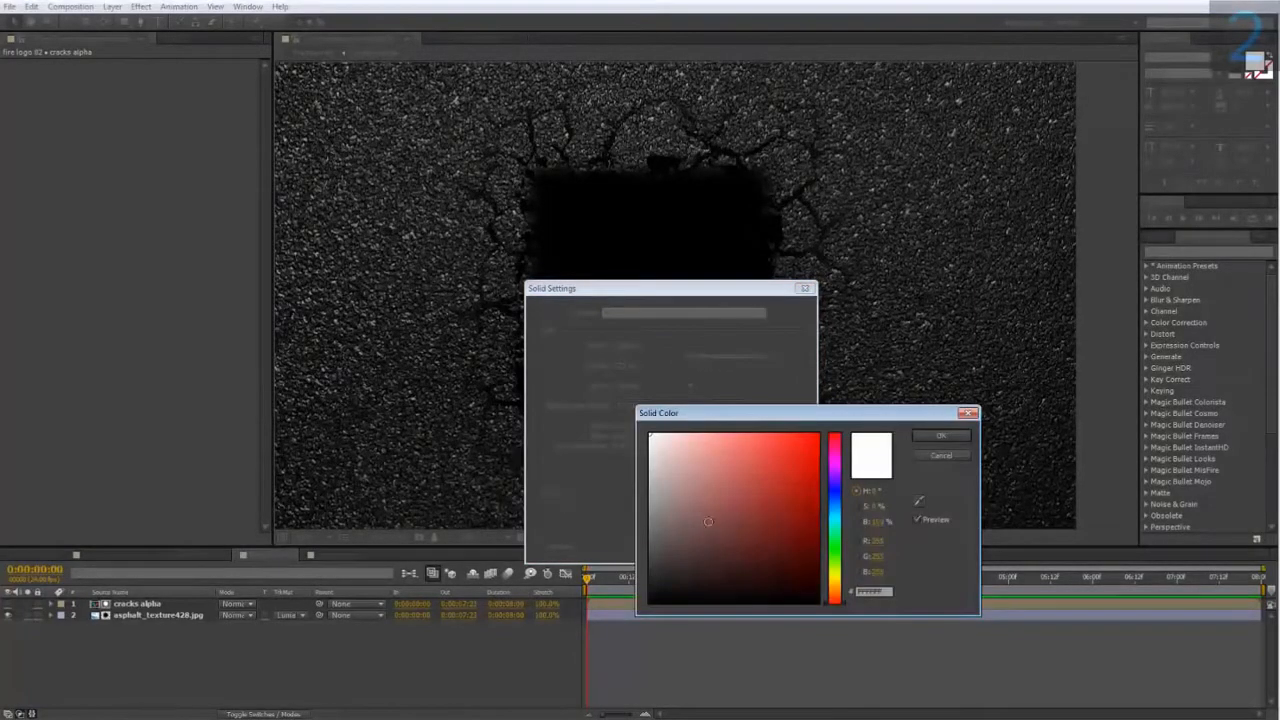
left_click(915, 439)
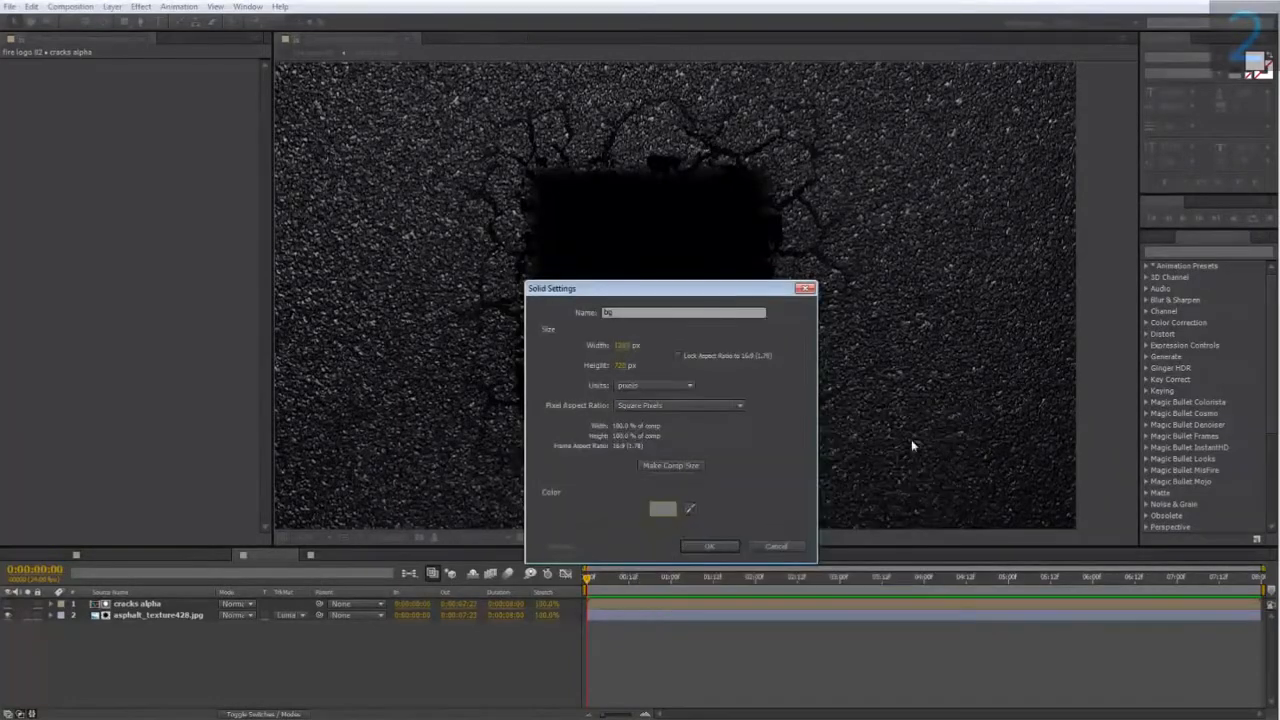
left_click(703, 546)
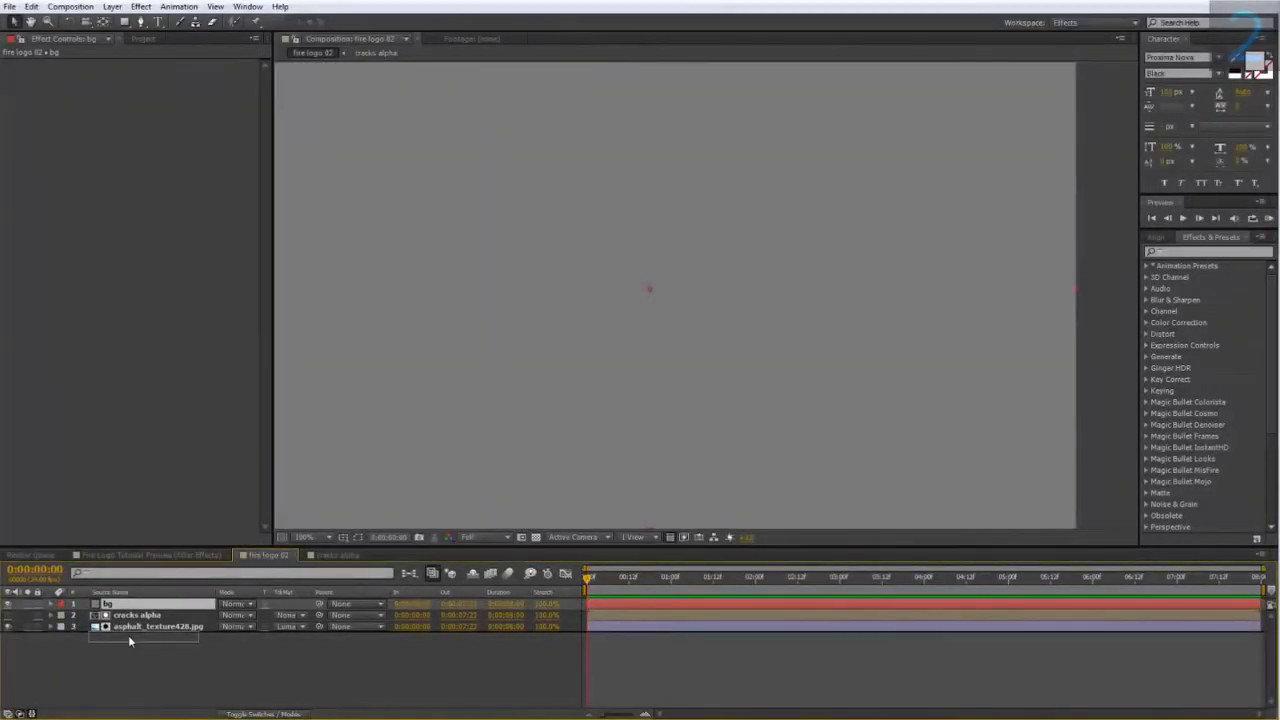
left_click_drag(128, 635, 128, 635)
- Pre-compose the bg solid as "bg pre", moving all attributes into the new composition
right_click(140, 627)
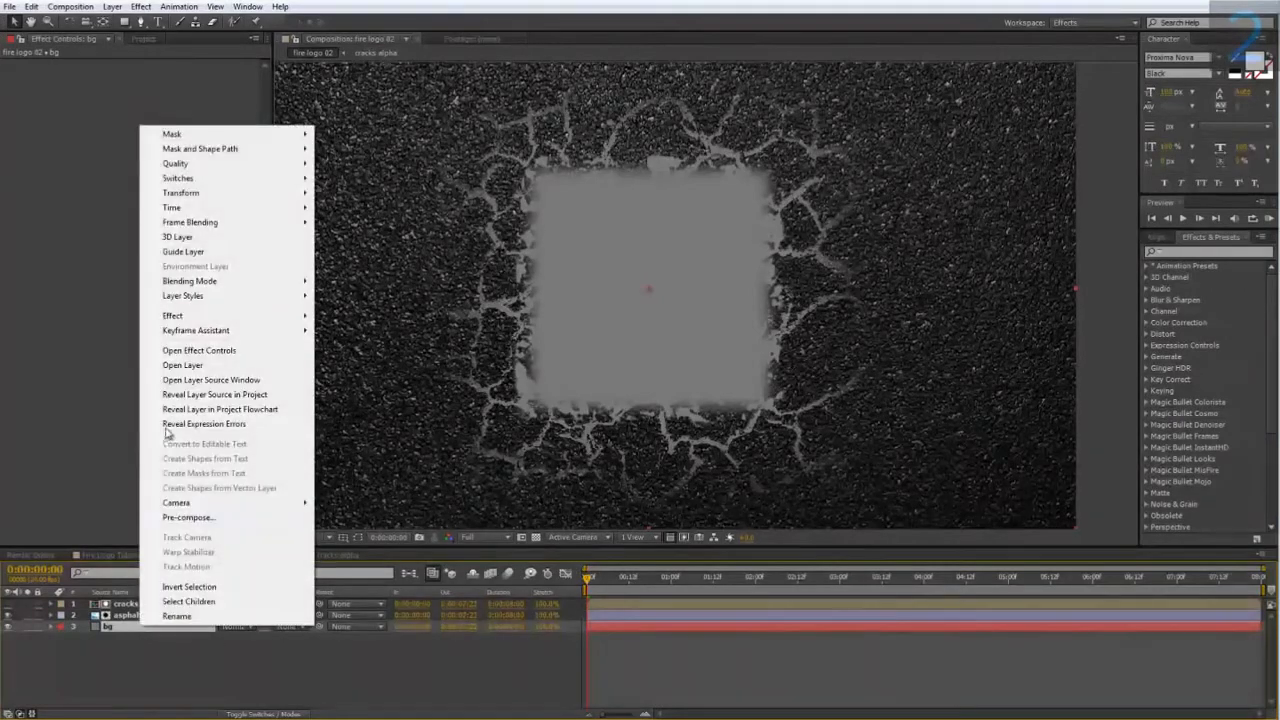
left_click(189, 517)
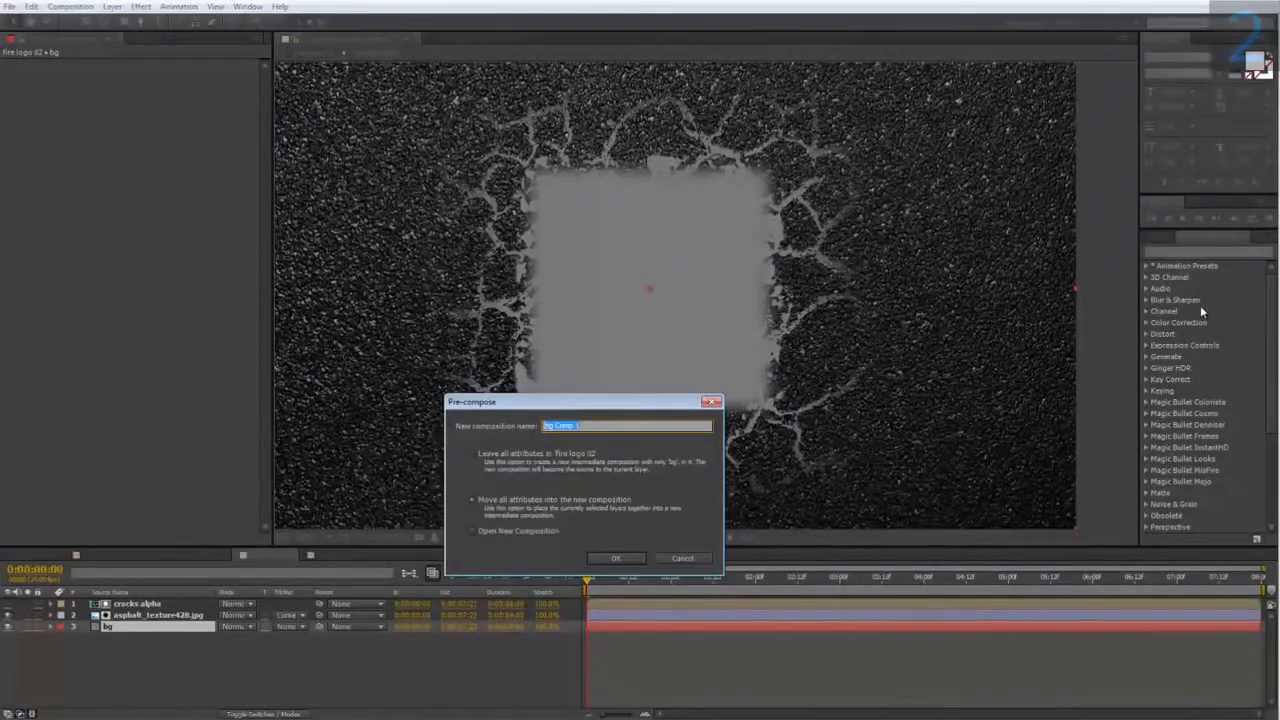
type("bg pre")
left_click(601, 560)
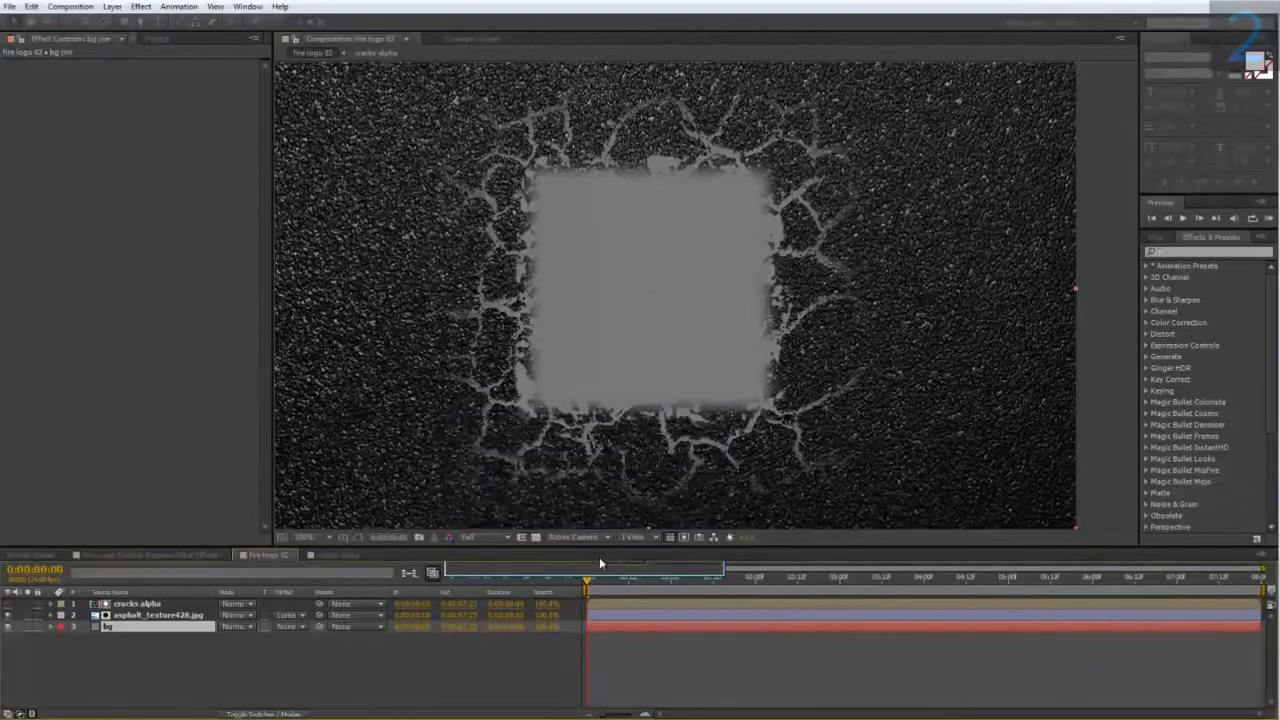
- Open bg pre and add the cracks alpha composition on top, with asphalt_texture428.jpg between it and the bg solid
double_click(119, 627)
left_click(150, 39)
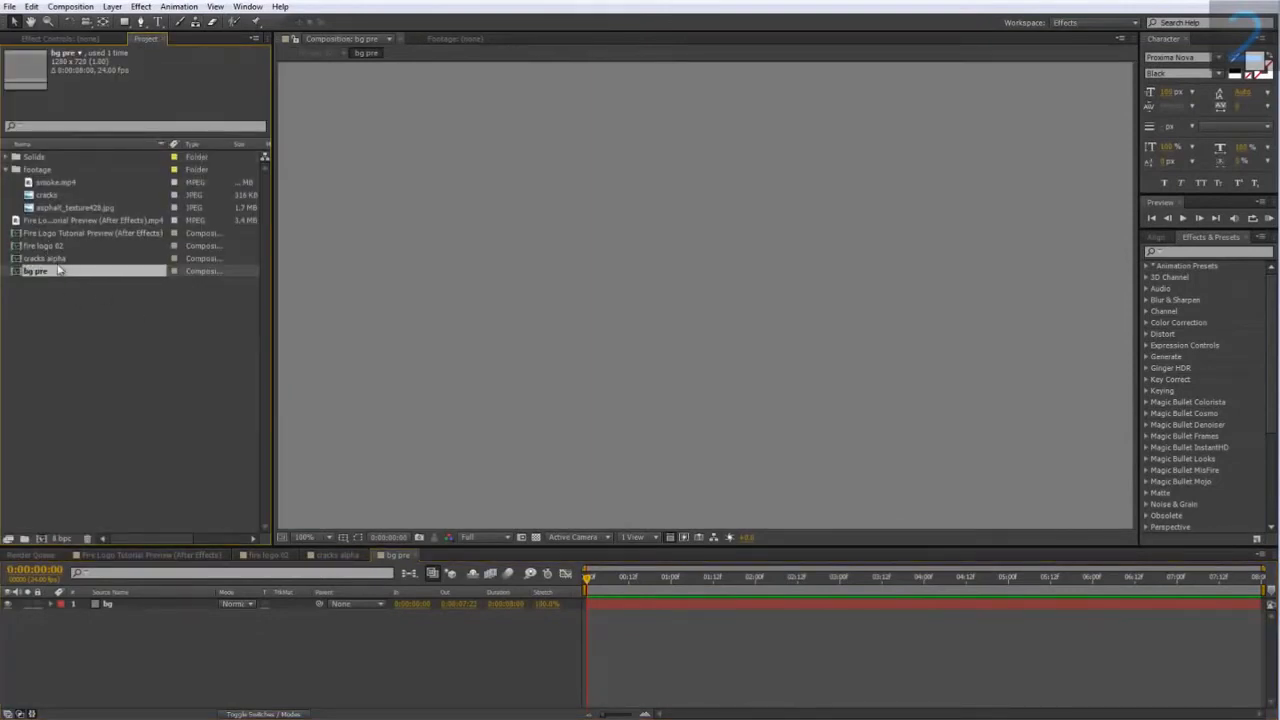
left_click_drag(48, 259, 132, 618)
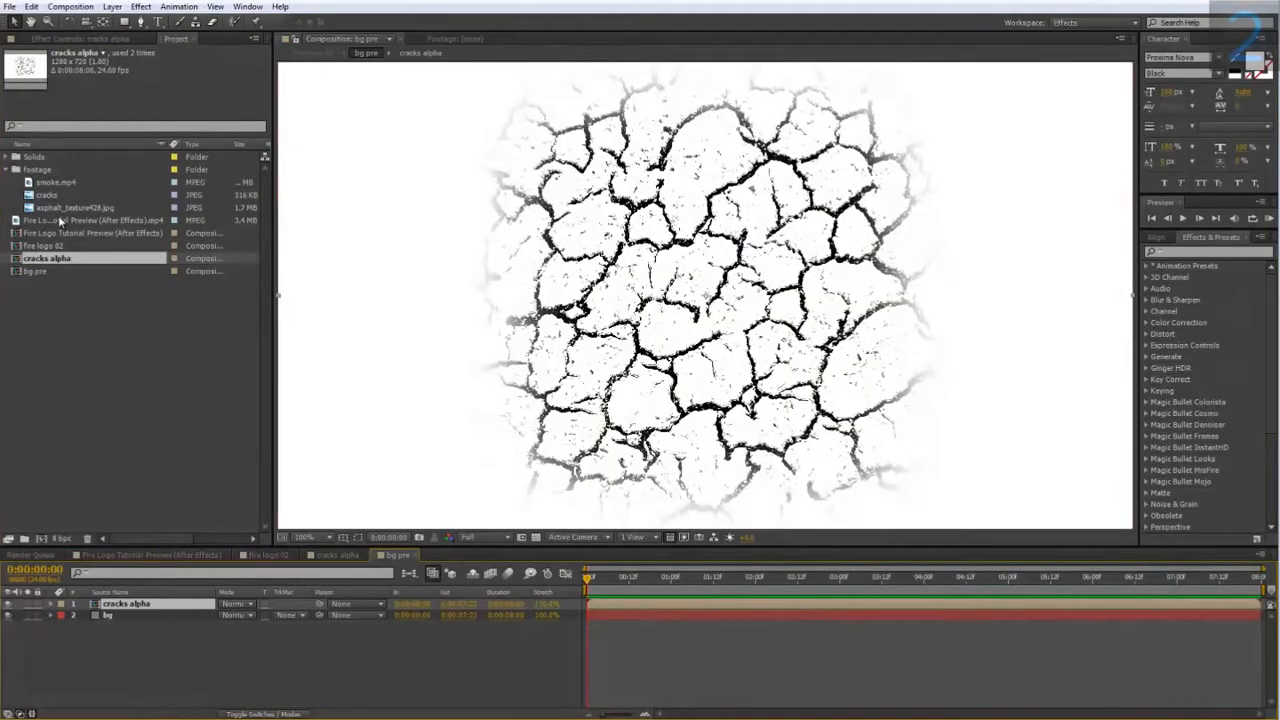
left_click_drag(57, 208, 133, 610)
left_click(148, 627)
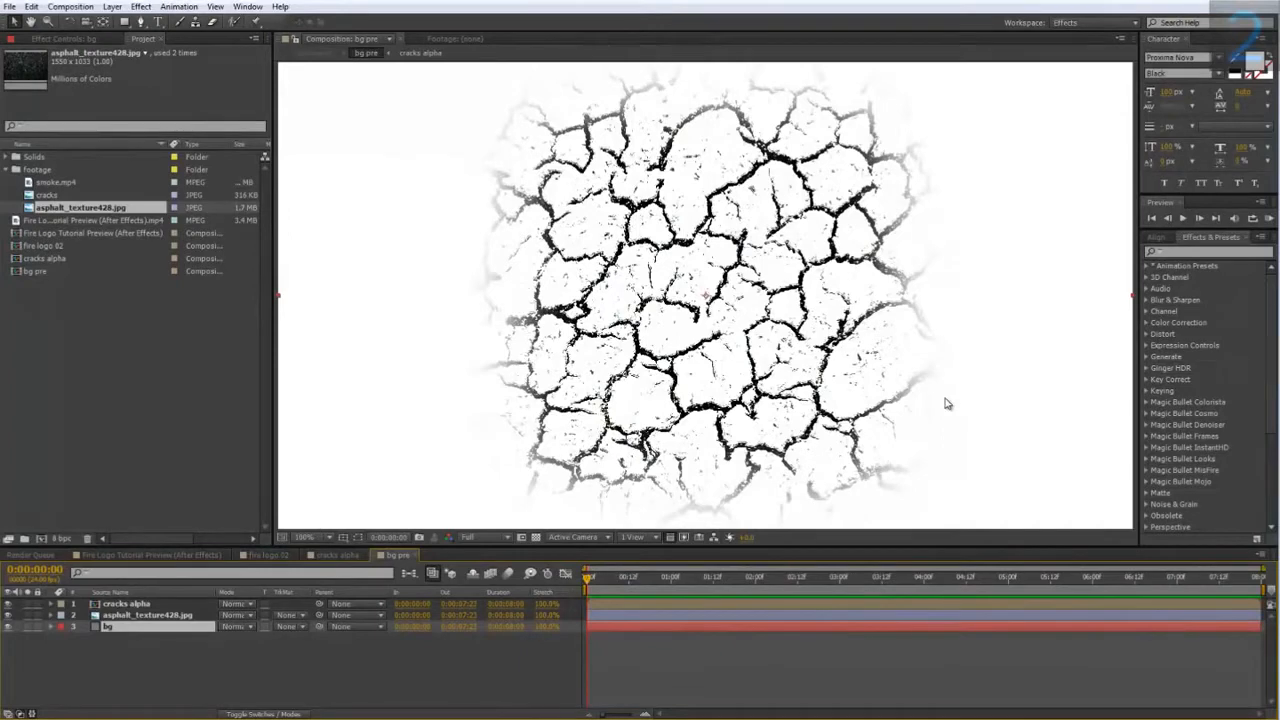
- Delete the bg solid from bg pre and add a bright orange-red solid in its place
key("Delete")
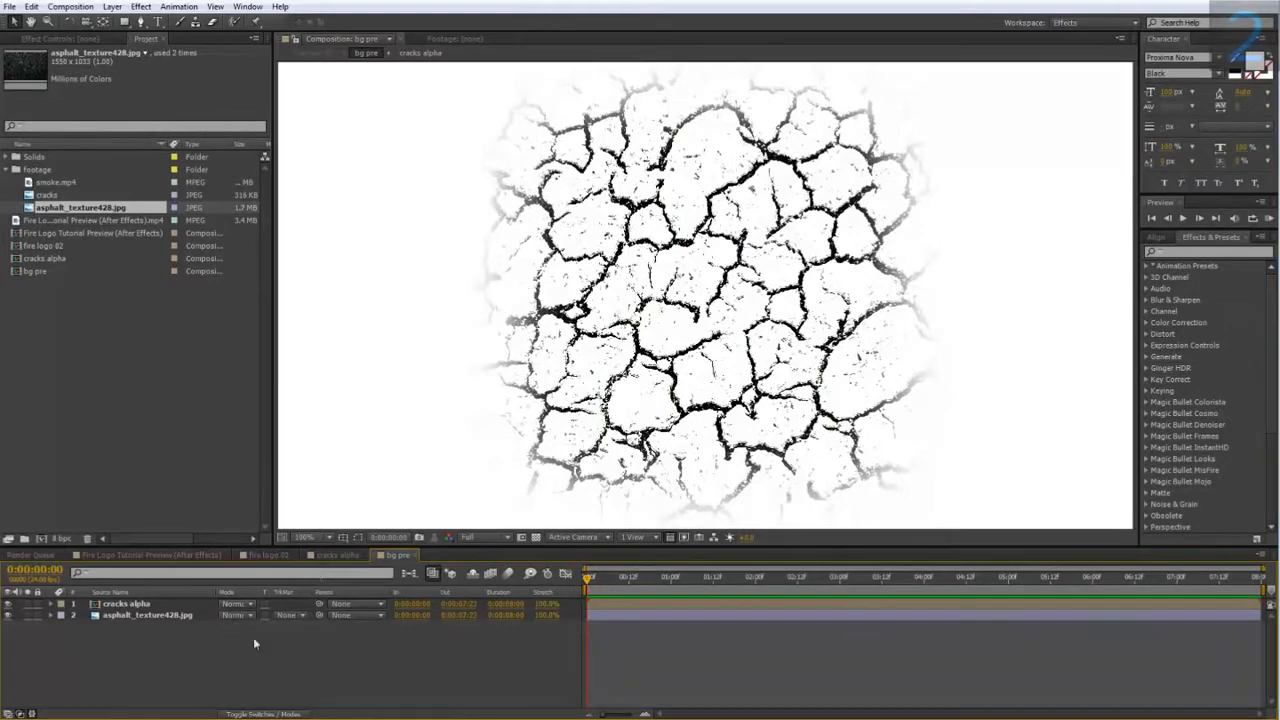
right_click(160, 626)
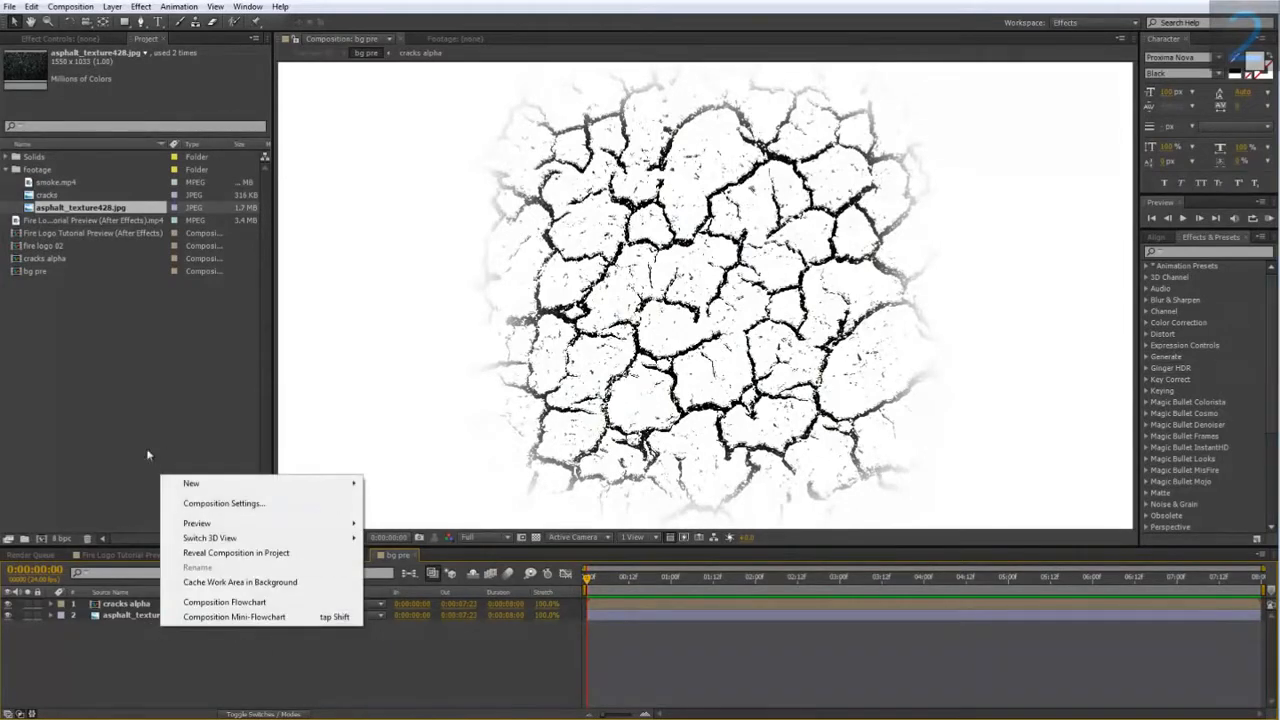
mouse_move(222, 488)
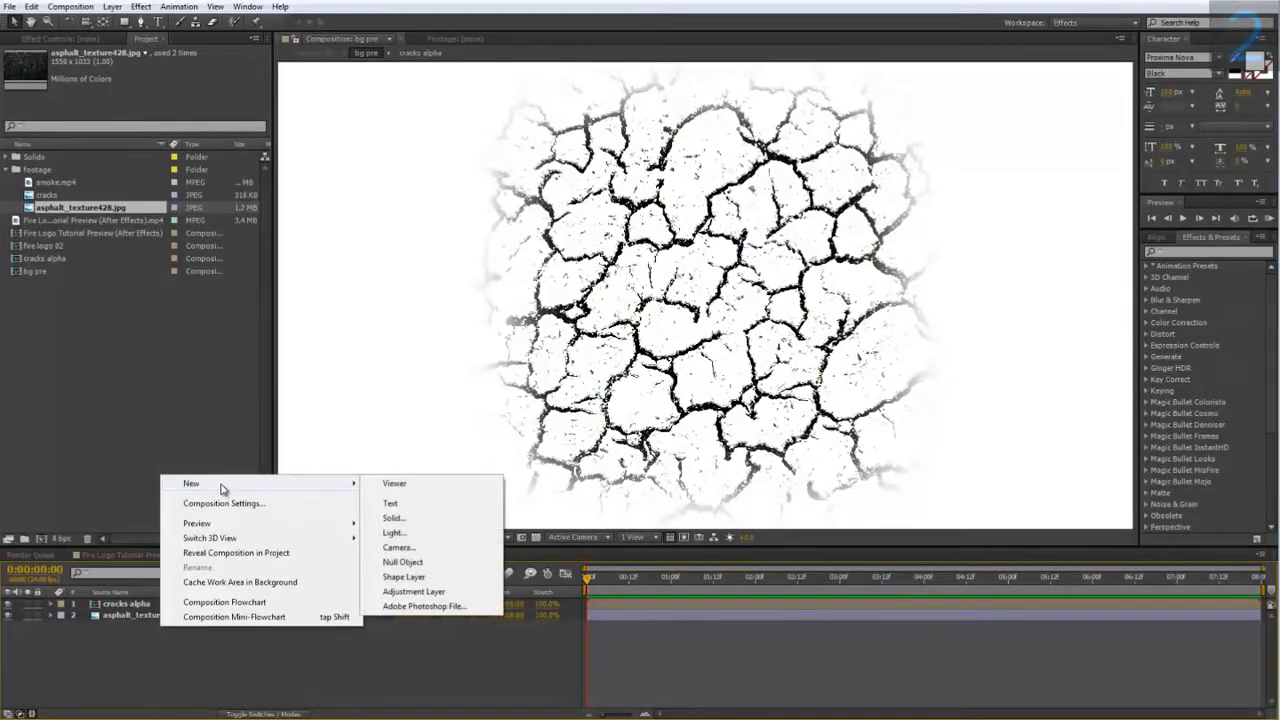
left_click(427, 520)
left_click(661, 511)
left_click_drag(796, 486, 824, 446)
left_click(838, 594)
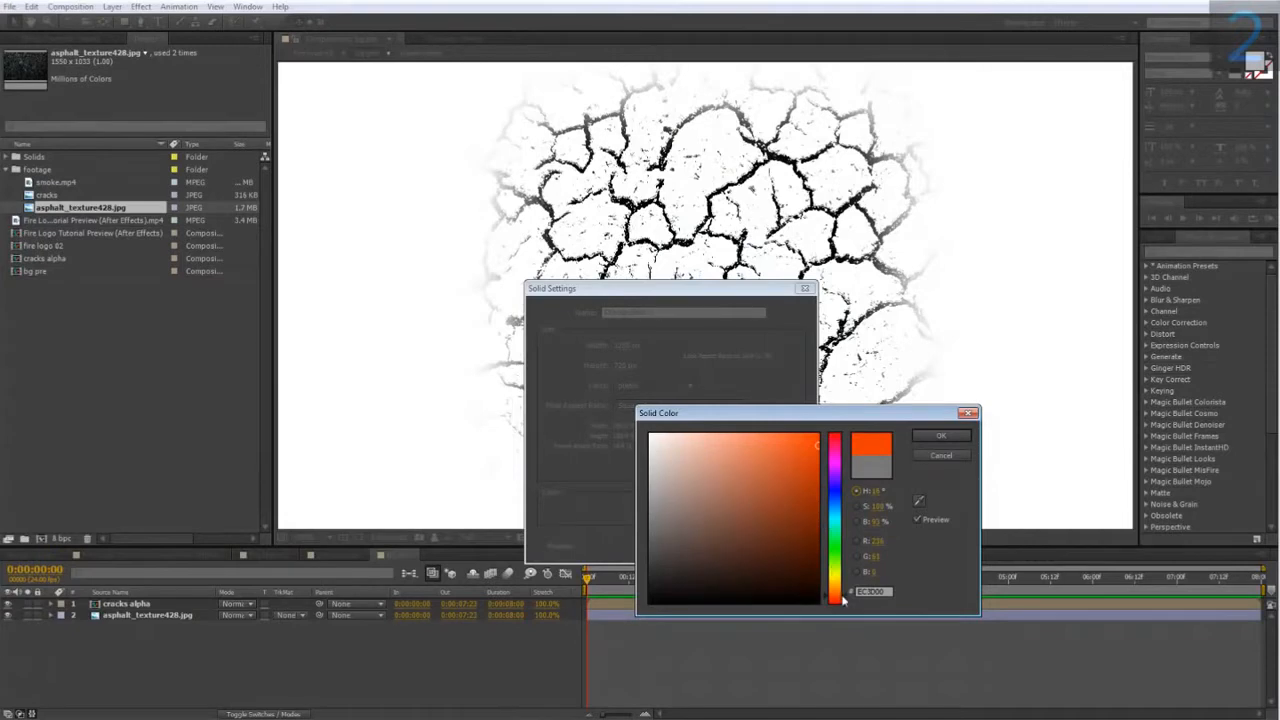
left_click(846, 600)
left_click(939, 438)
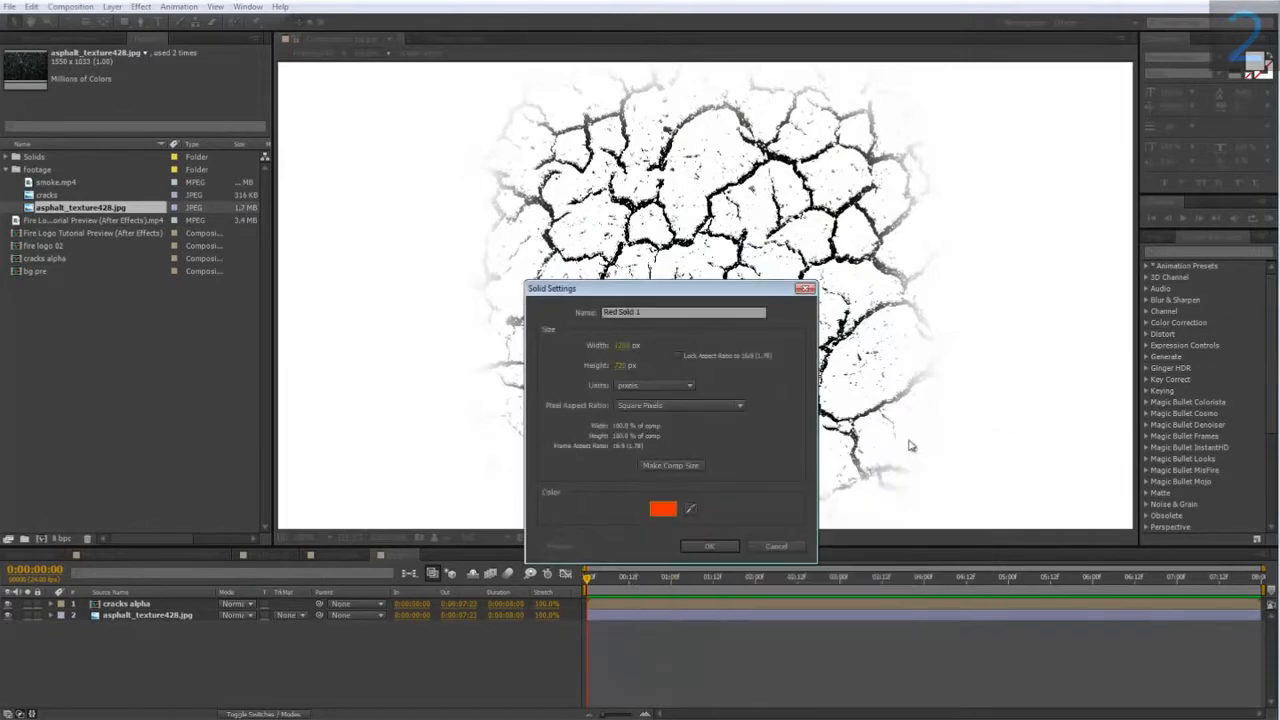
left_click(705, 545)
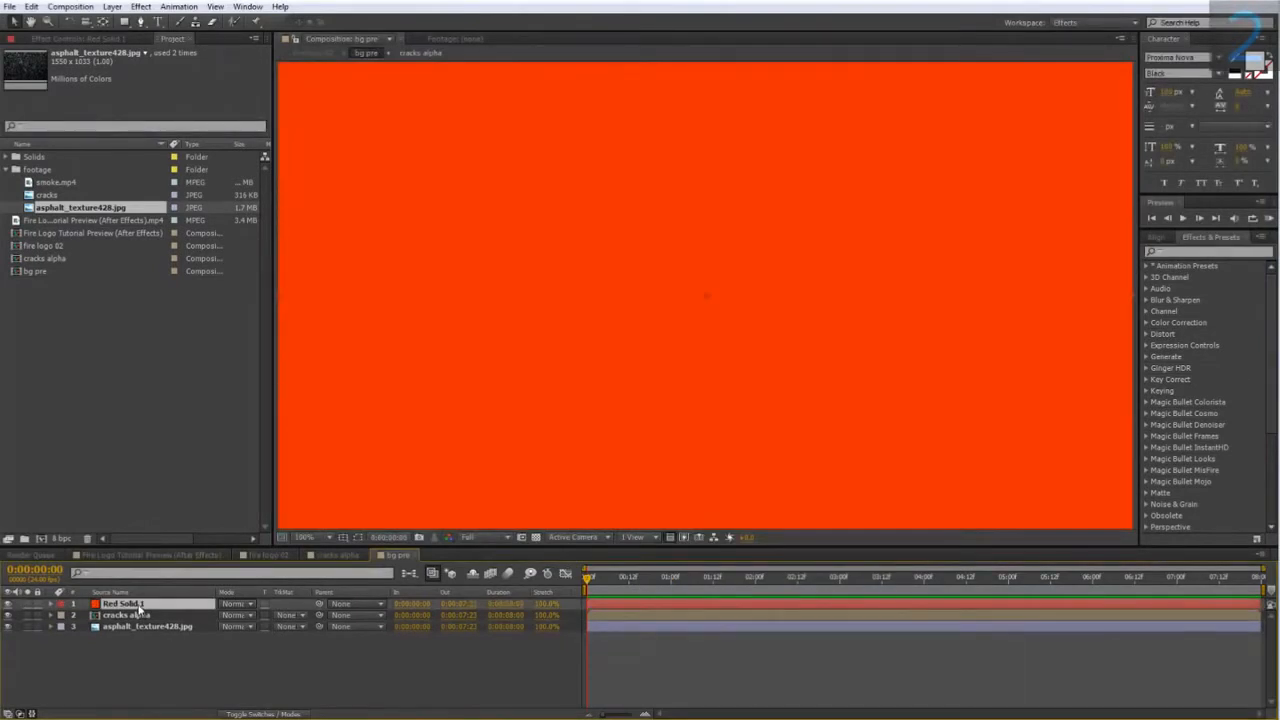
- Move the orange-red solid beneath cracks alpha and set its track matte to Luma Inverted Matte "cracks alpha"
key("ctrl+bracketleft")
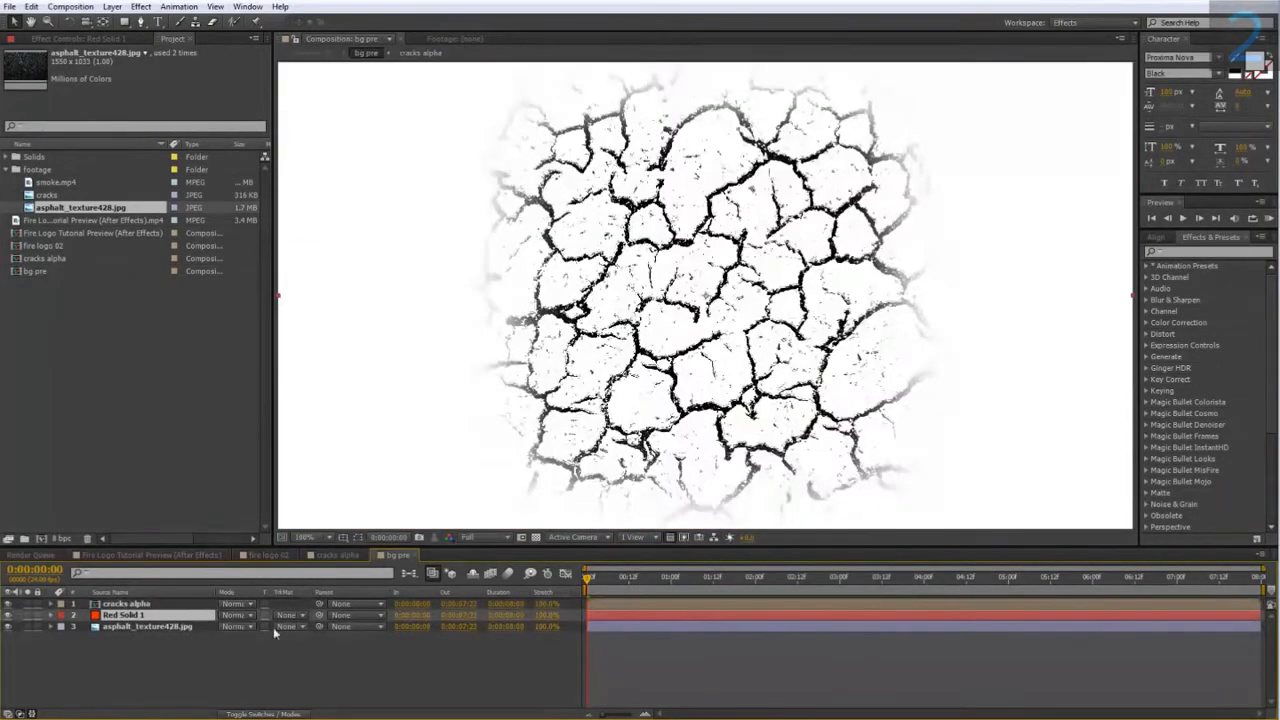
left_click(286, 615)
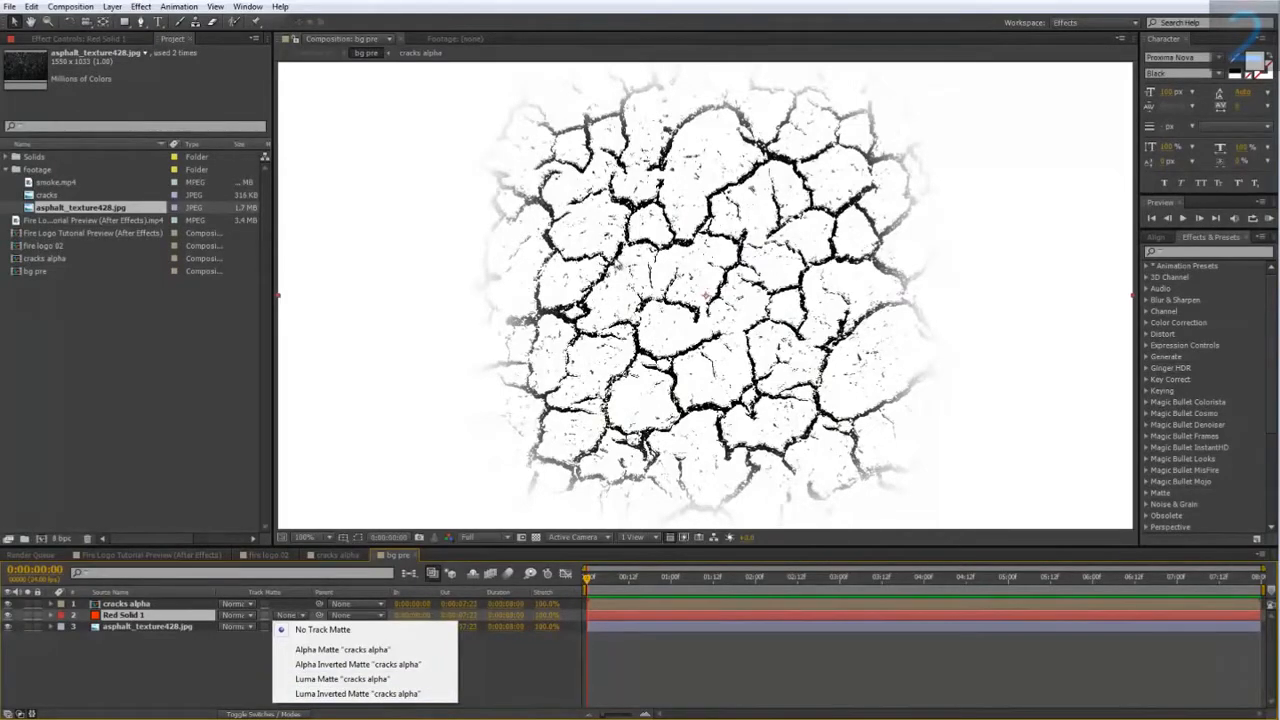
left_click(376, 693)
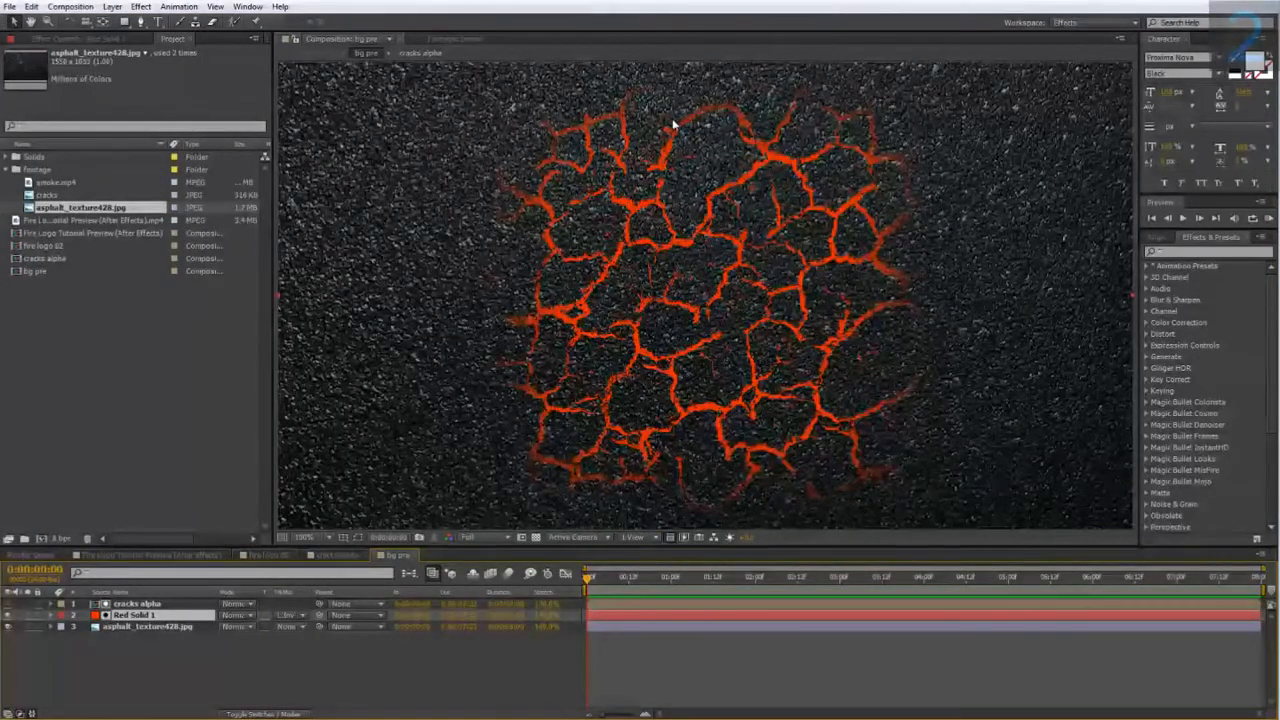
- Scale the asphalt_texture428.jpg layer in bg pre down to 64%
left_click(190, 626)
key("s")
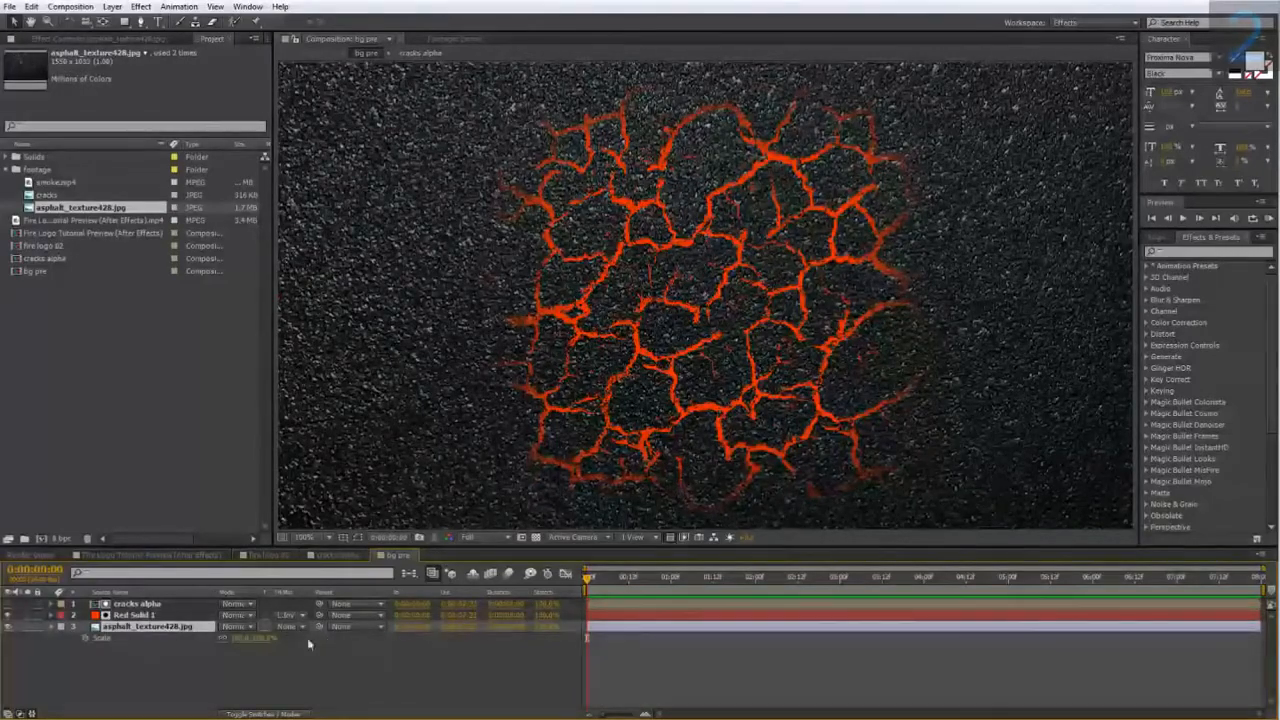
left_click_drag(258, 638, 236, 638)
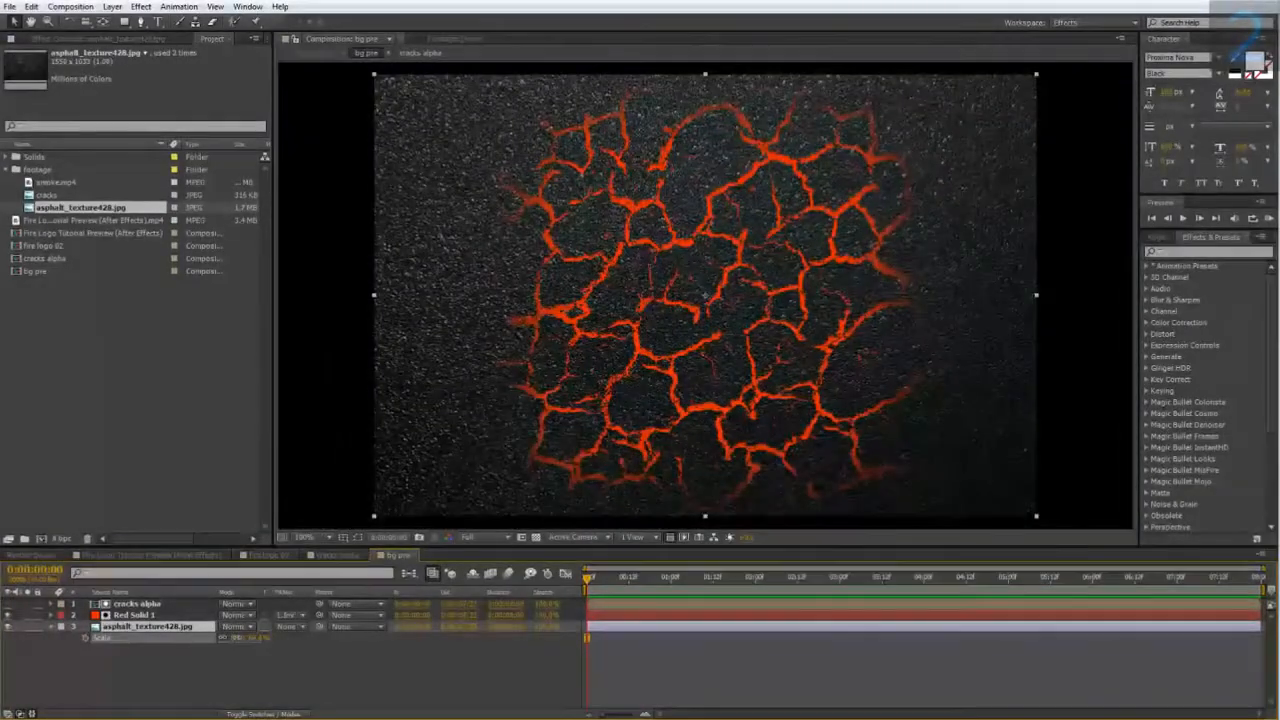
key("comma")
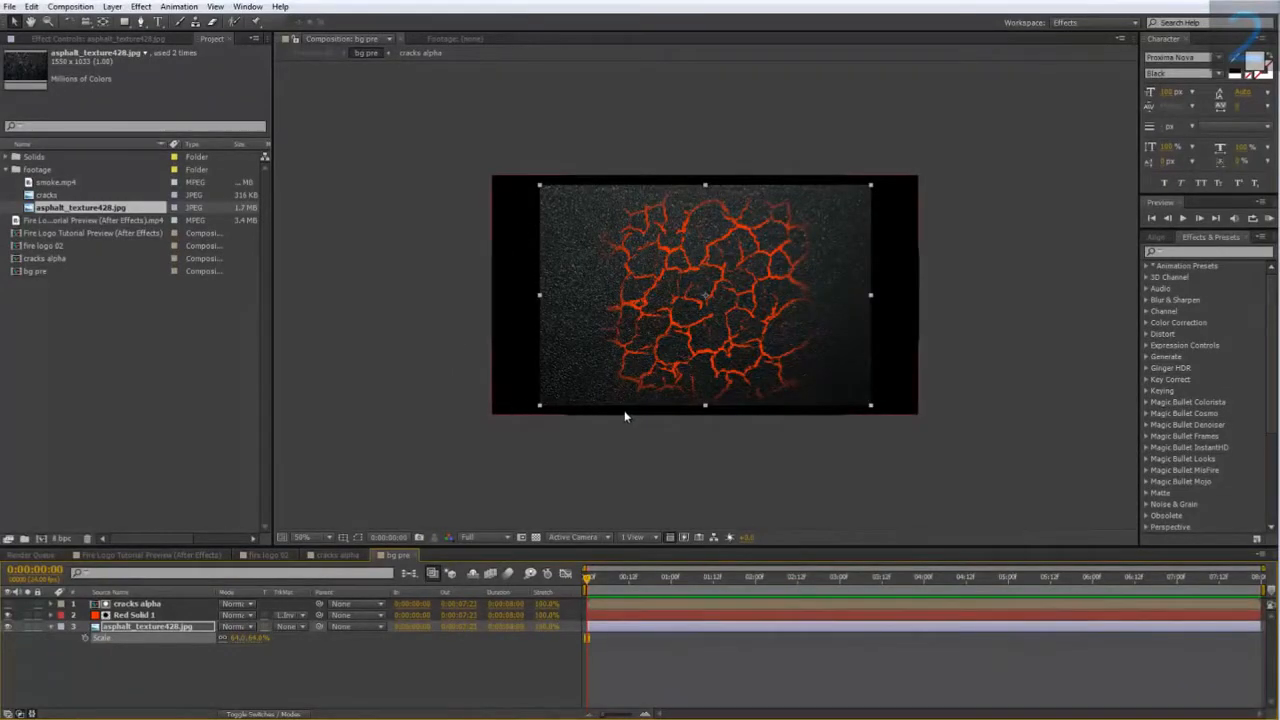
- Compare the tutorial preview with fire logo 02, examining how the glowing cracks line up with the outer asphalt cracks
left_click(144, 555)
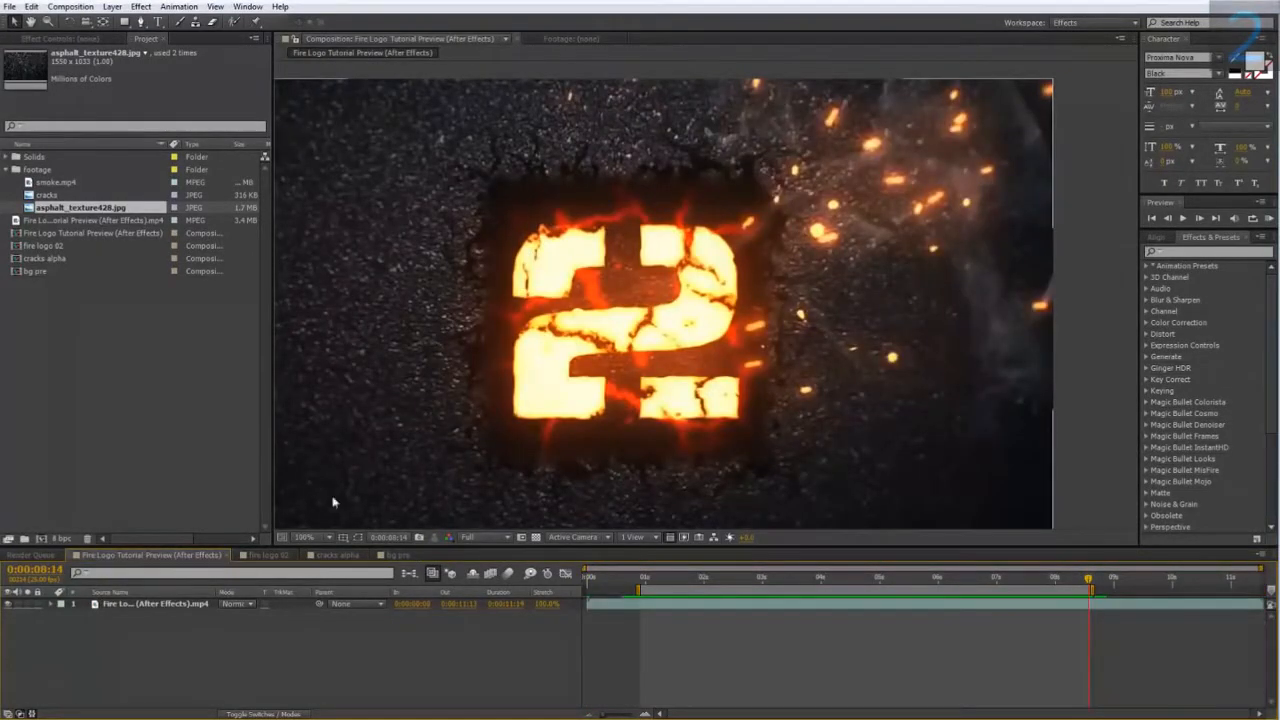
left_click(266, 556)
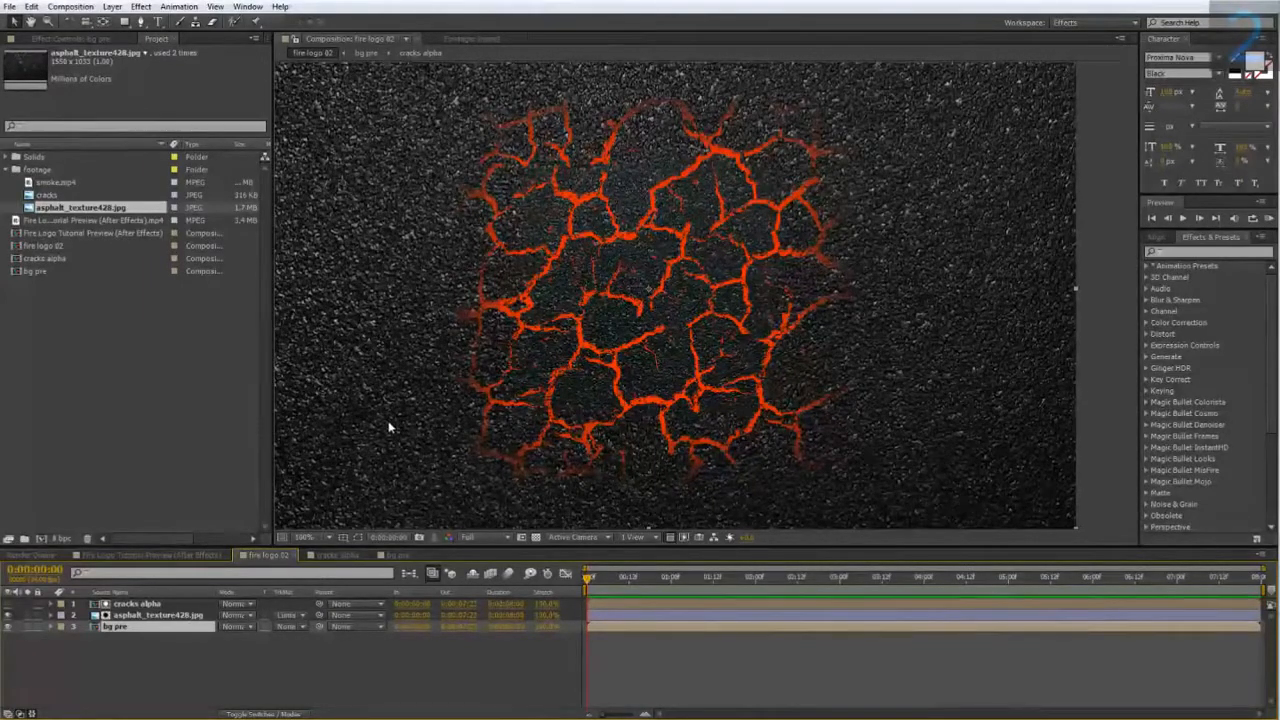
left_click(144, 605)
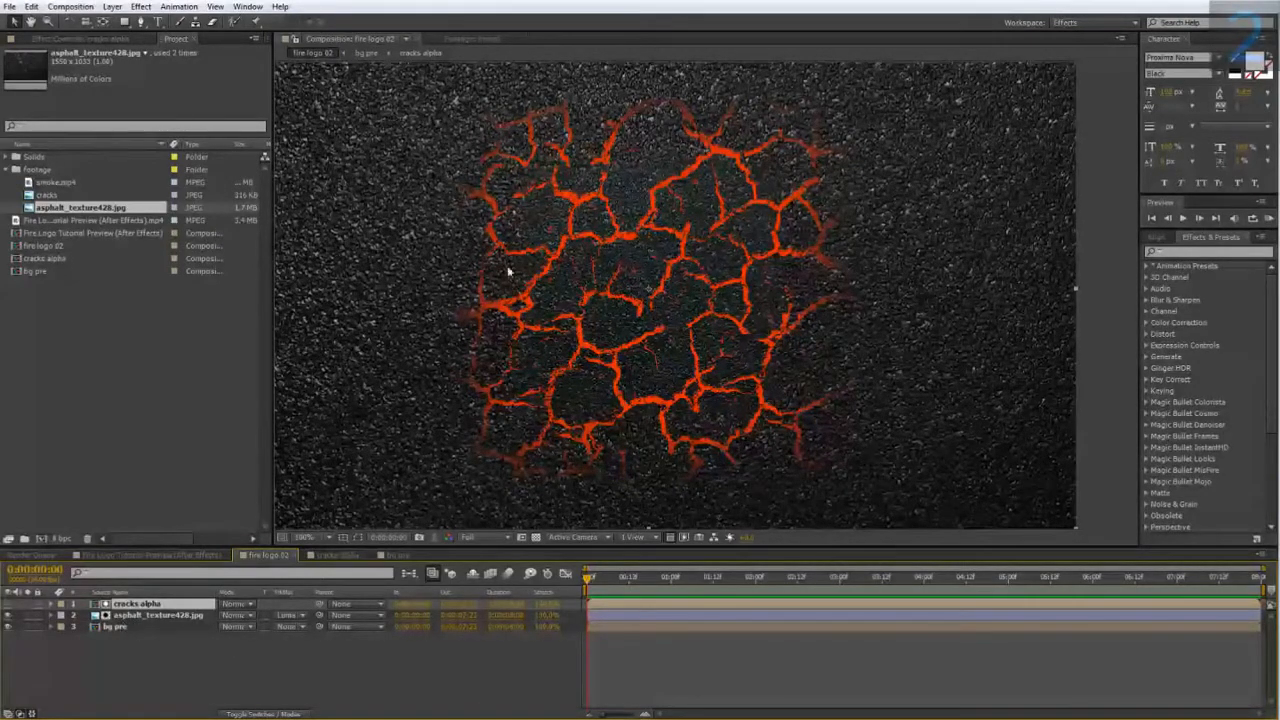
- In bg pre, flip the cracks alpha layer horizontally and shift it slightly upward
double_click(118, 627)
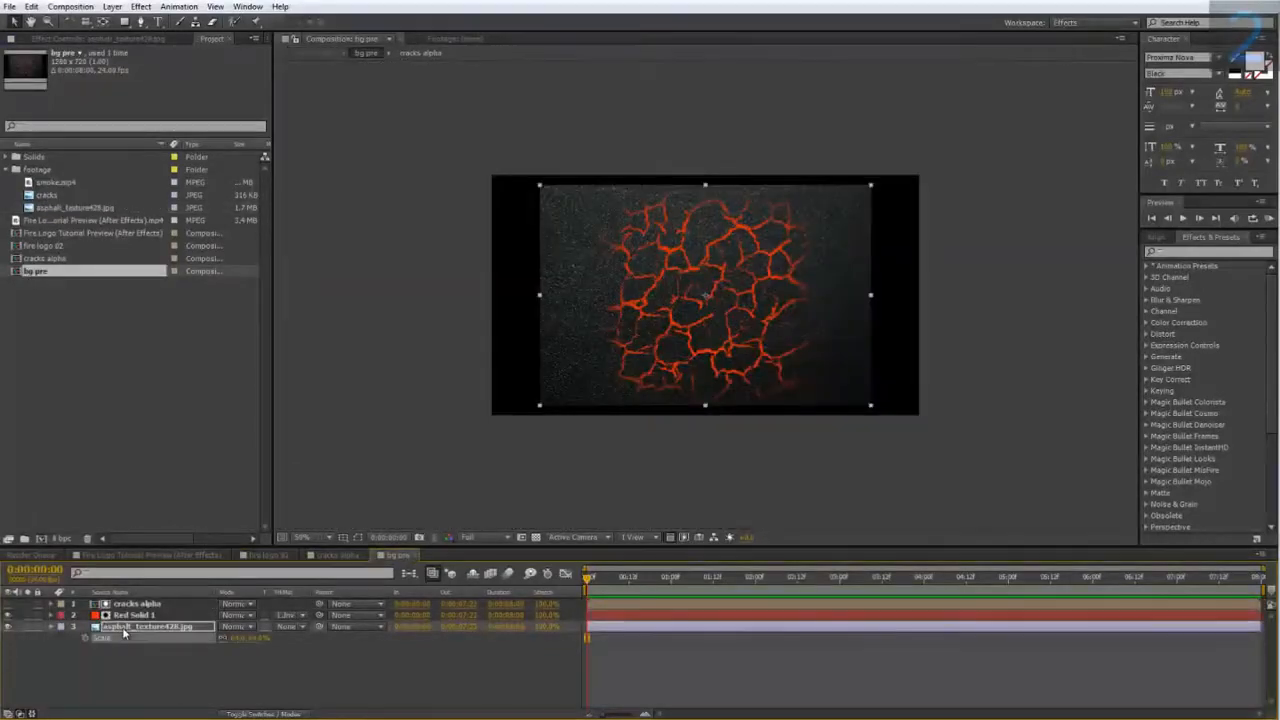
key("period")
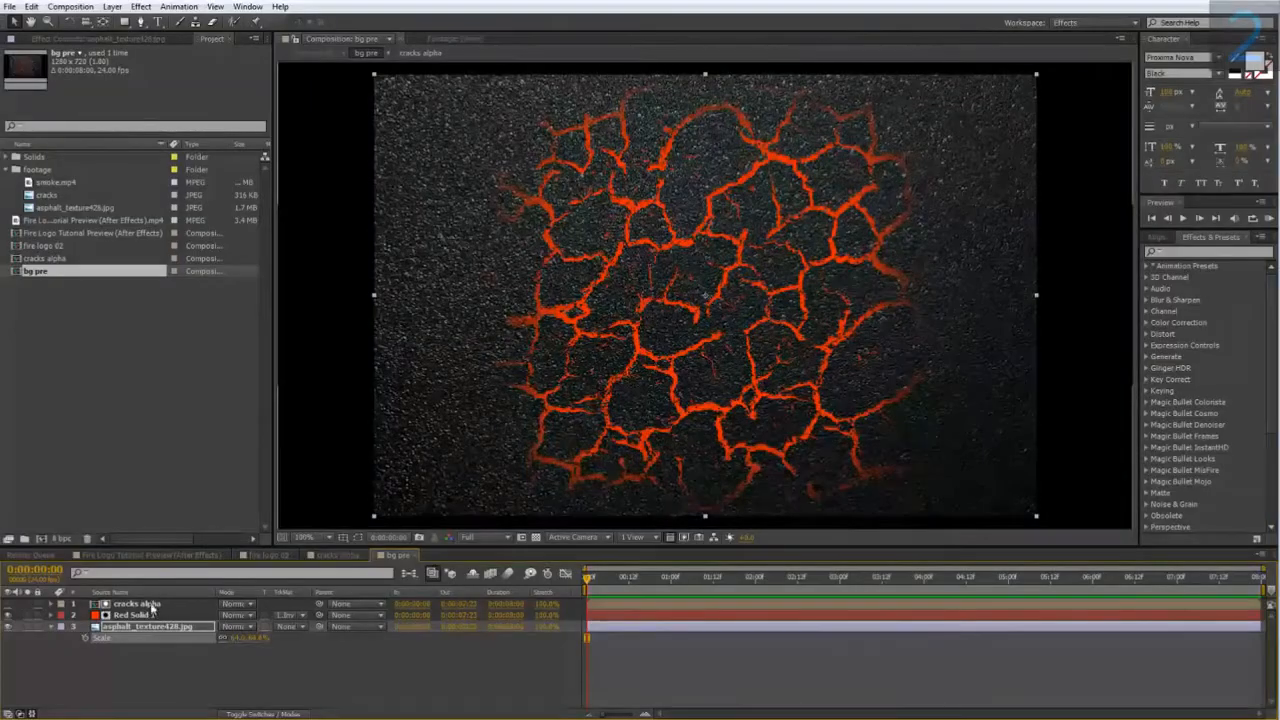
left_click(148, 604)
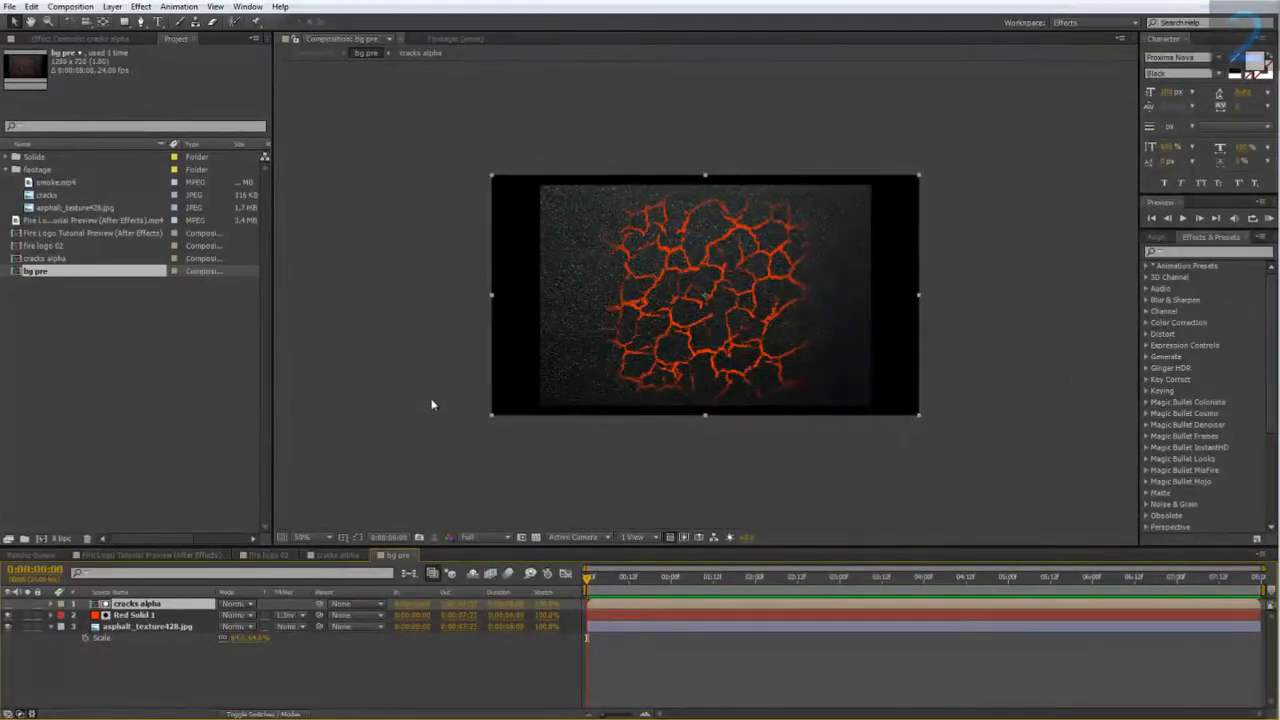
left_click_drag(493, 298, 923, 314)
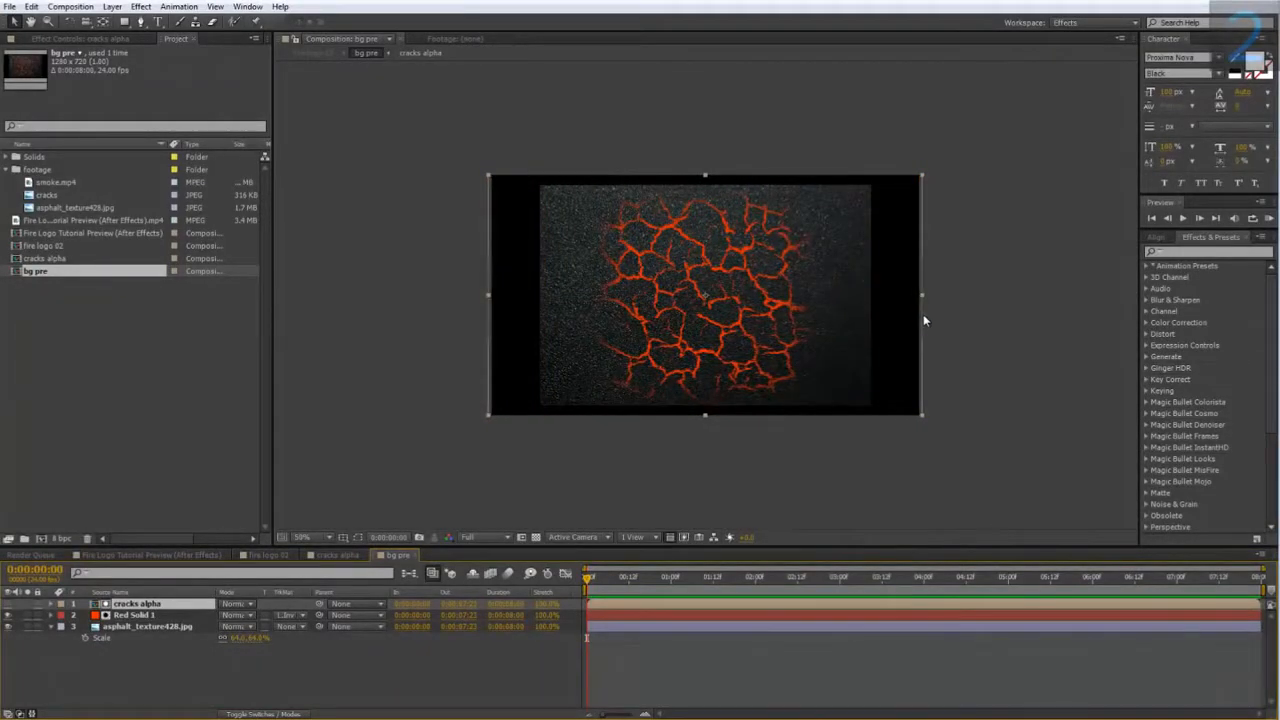
left_click_drag(714, 257, 713, 246)
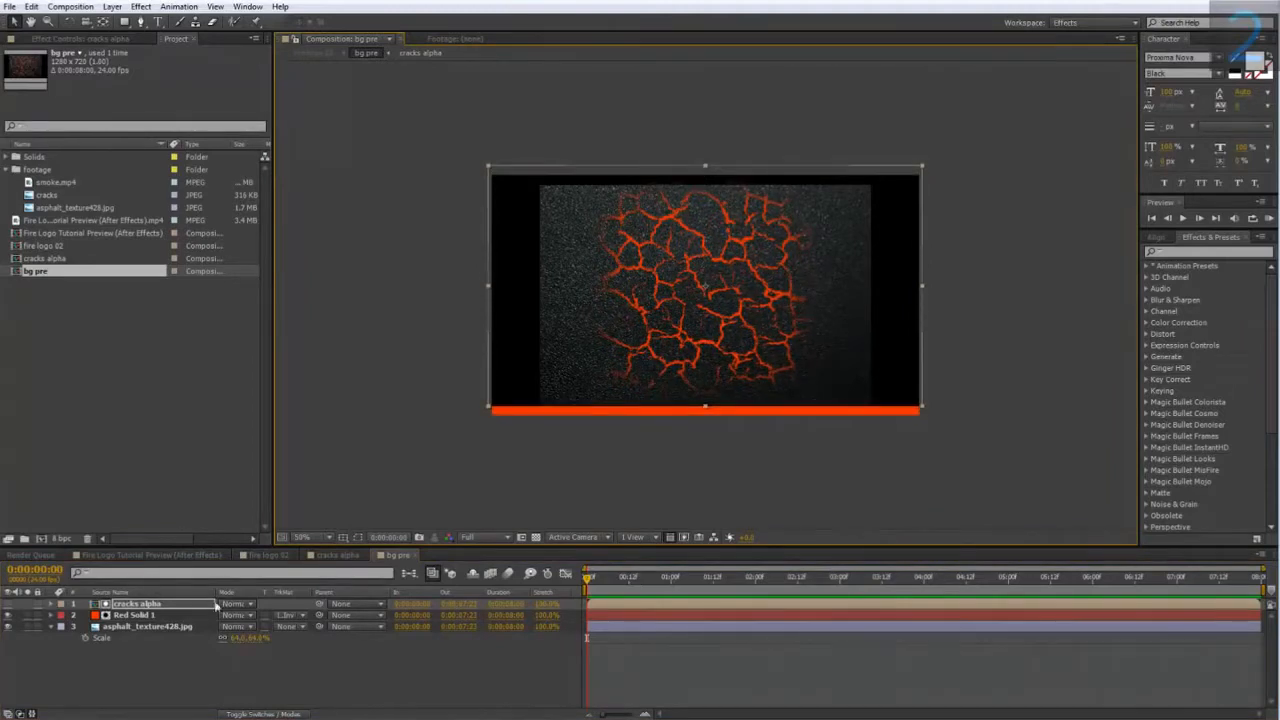
- In fire logo 02, add a Drop Shadow layer style to the asphalt texture layer and expand its settings
left_click(270, 555)
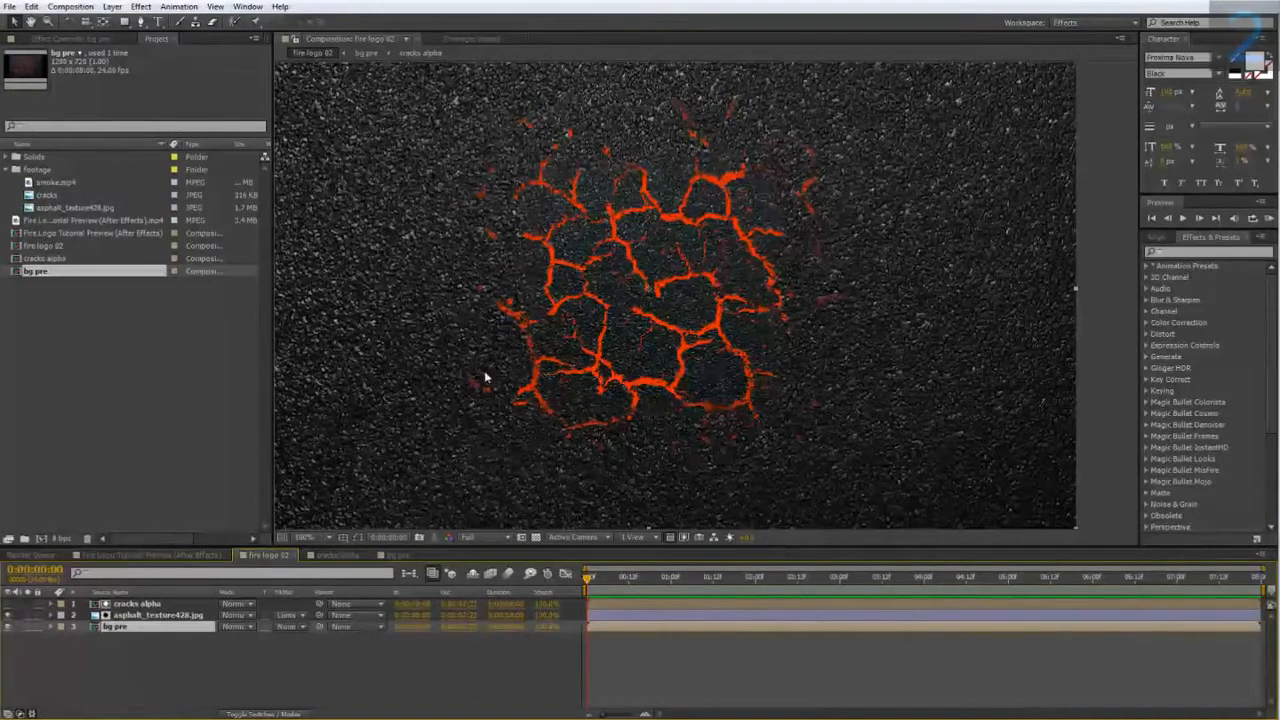
right_click(166, 614)
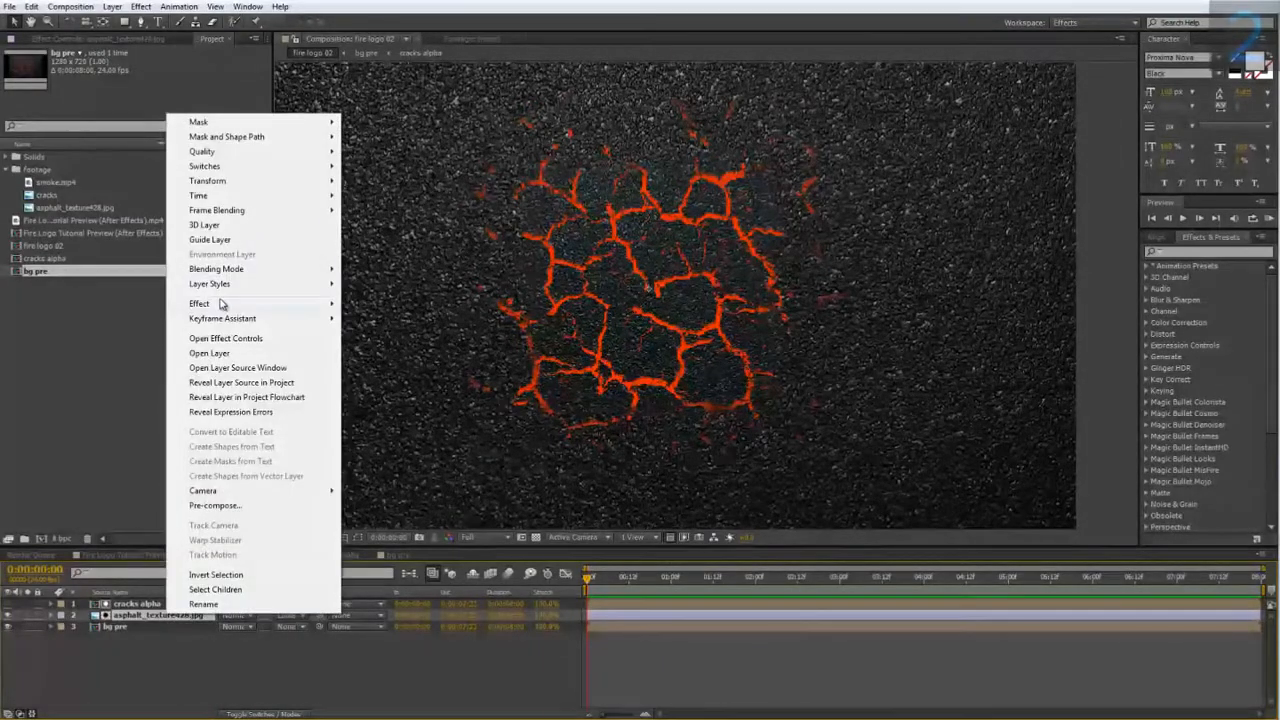
mouse_move(222, 303)
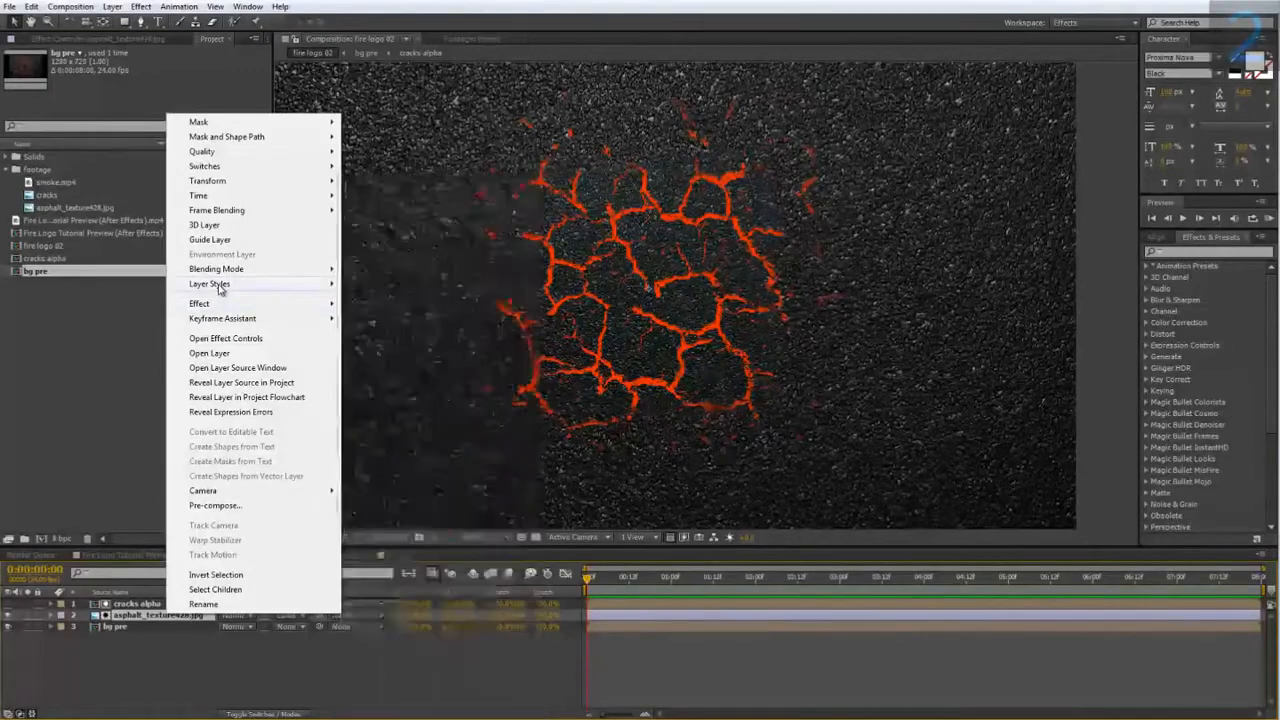
mouse_move(257, 286)
left_click(379, 336)
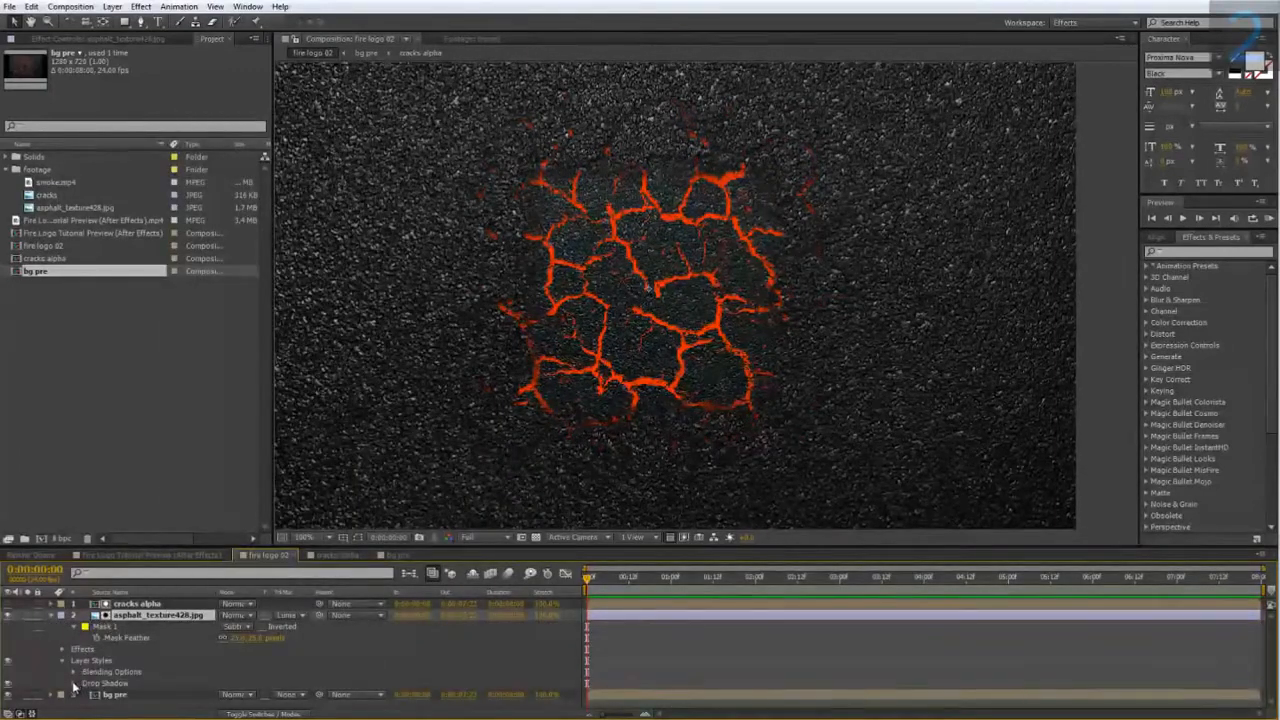
left_click(73, 688)
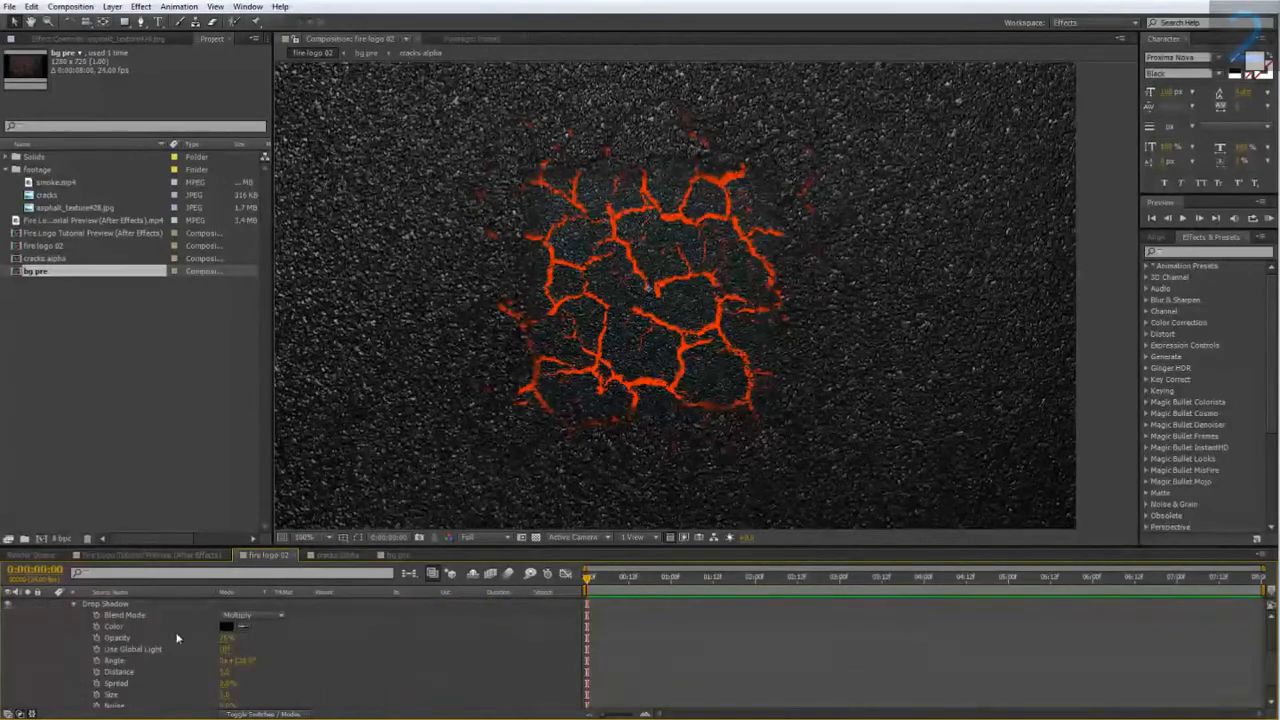
- Set the asphalt layer's drop shadow to 100% opacity, size 100 and spread 10%
left_click_drag(222, 643, 338, 635)
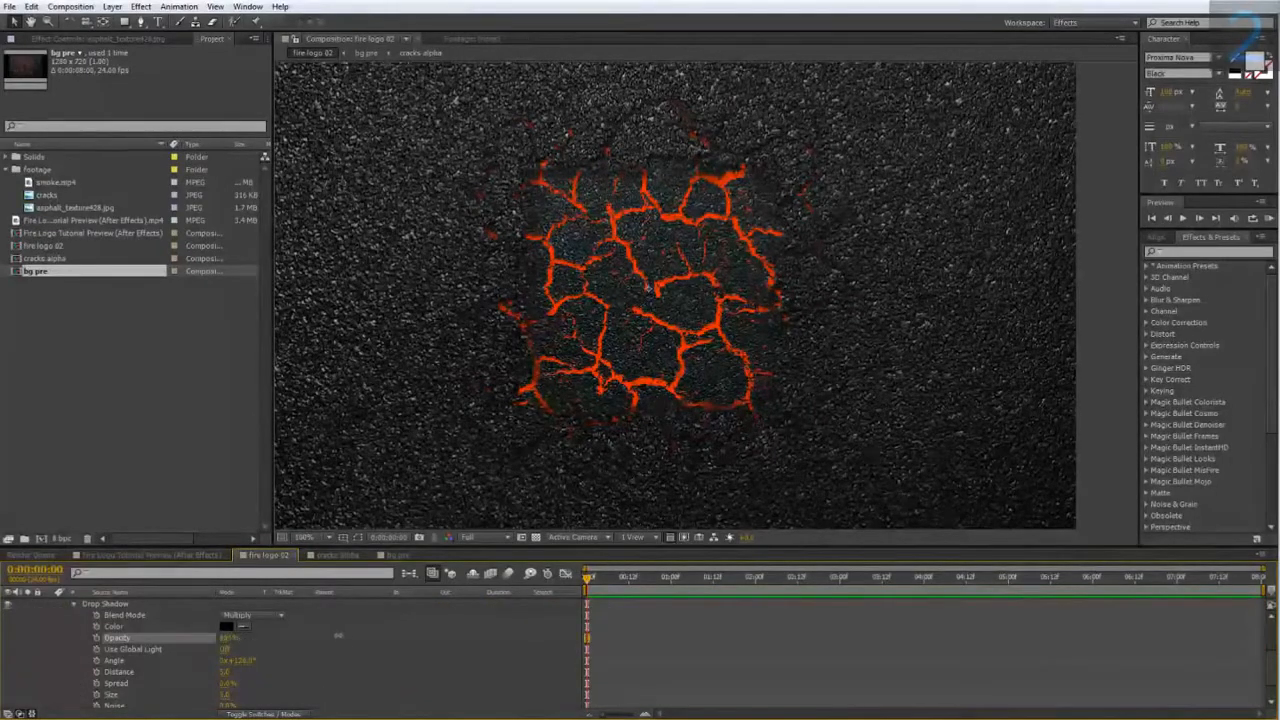
scroll(265, 663, "down", 2)
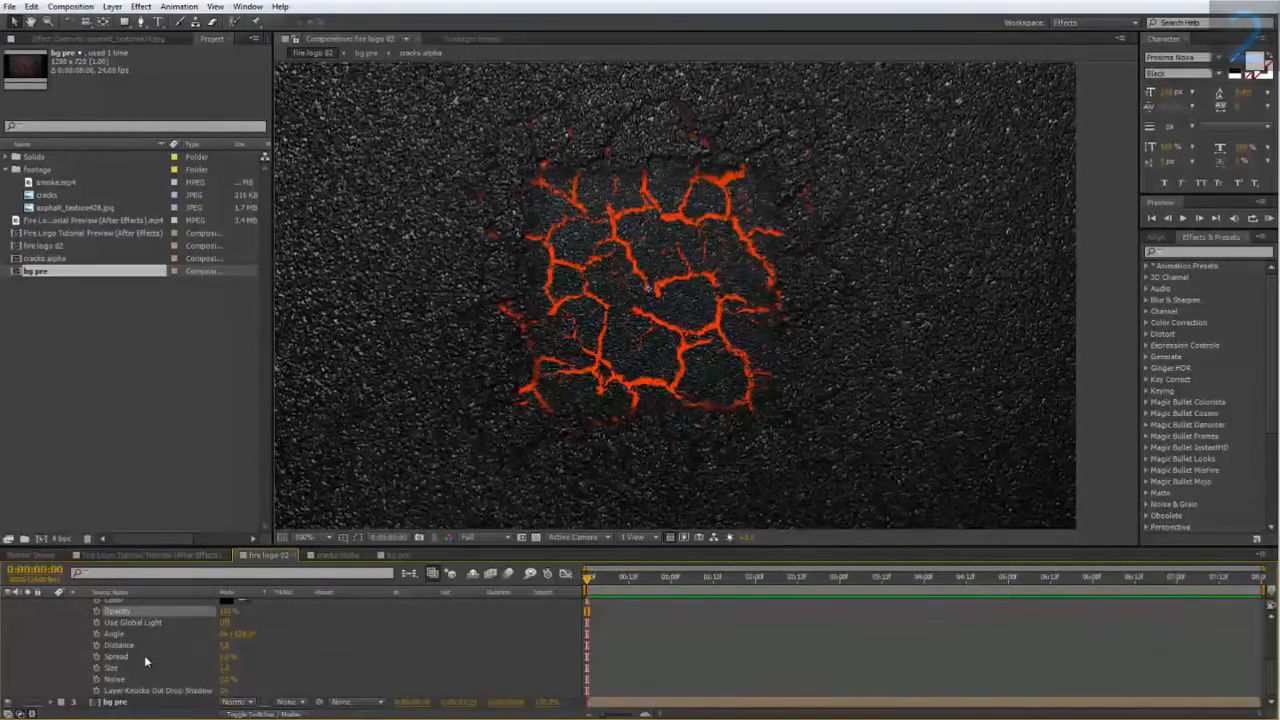
left_click(229, 667)
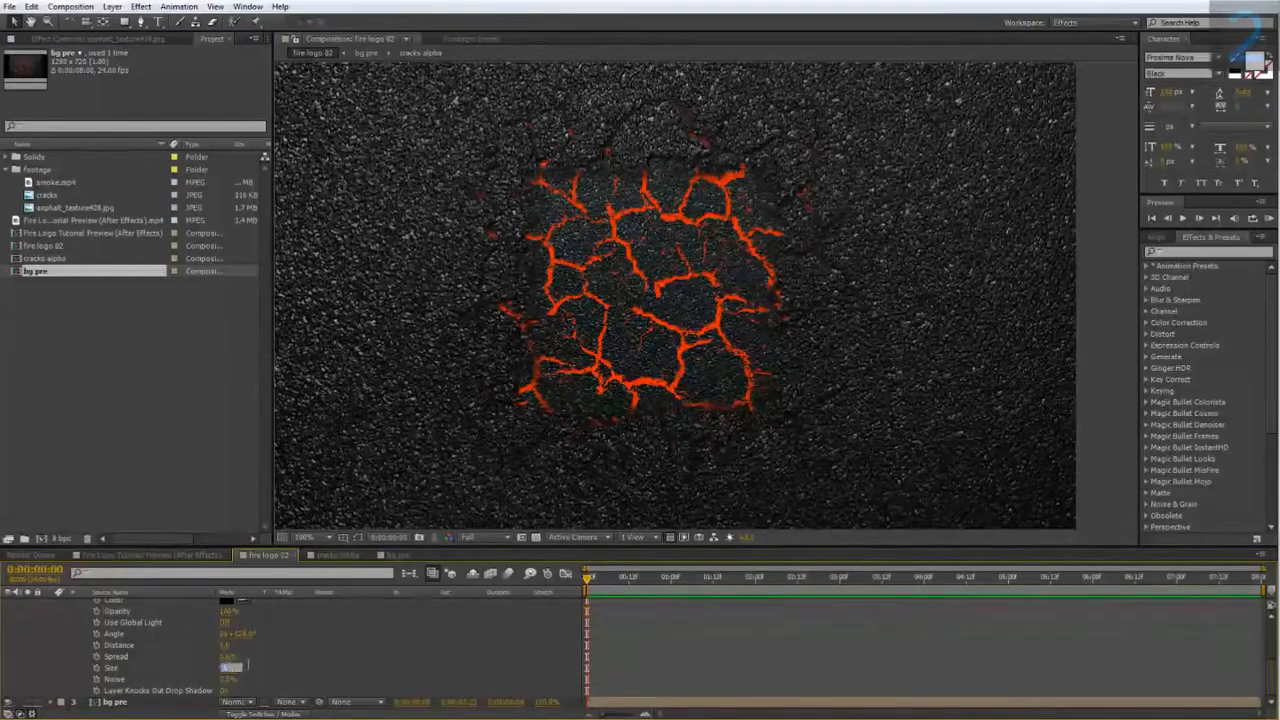
type("100")
key("Return")
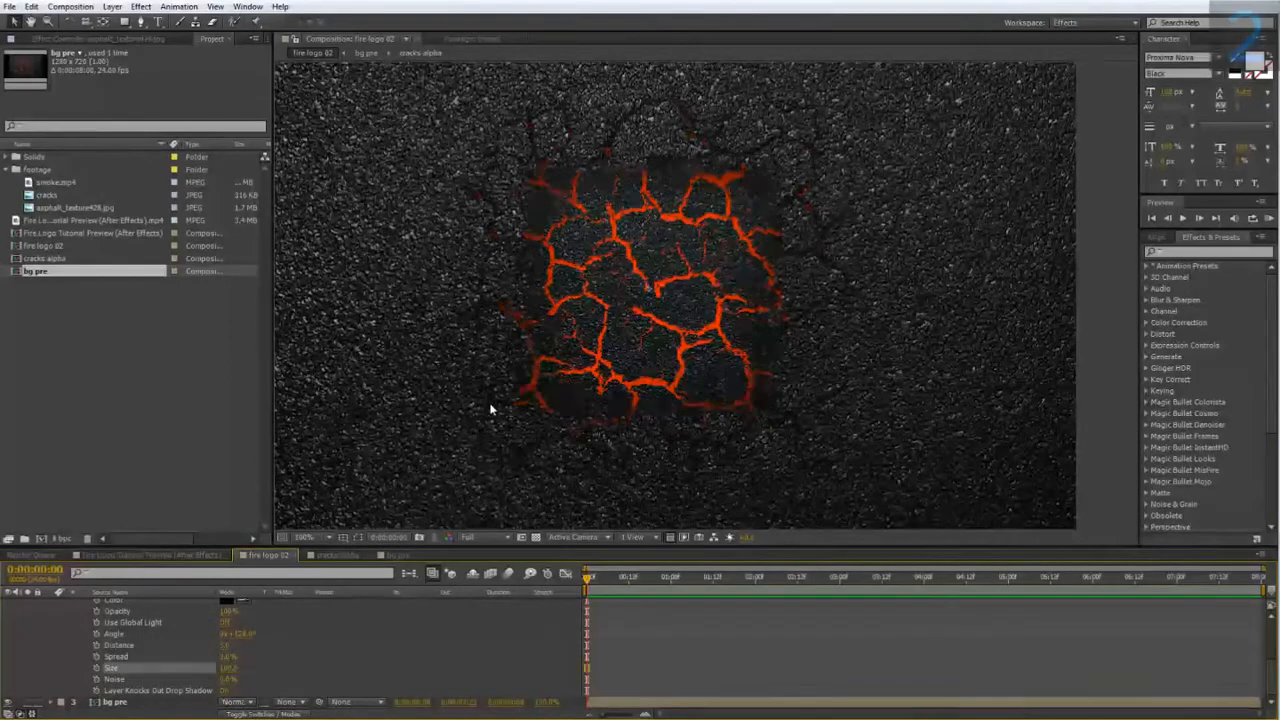
left_click(225, 657)
type("10")
key("Return")
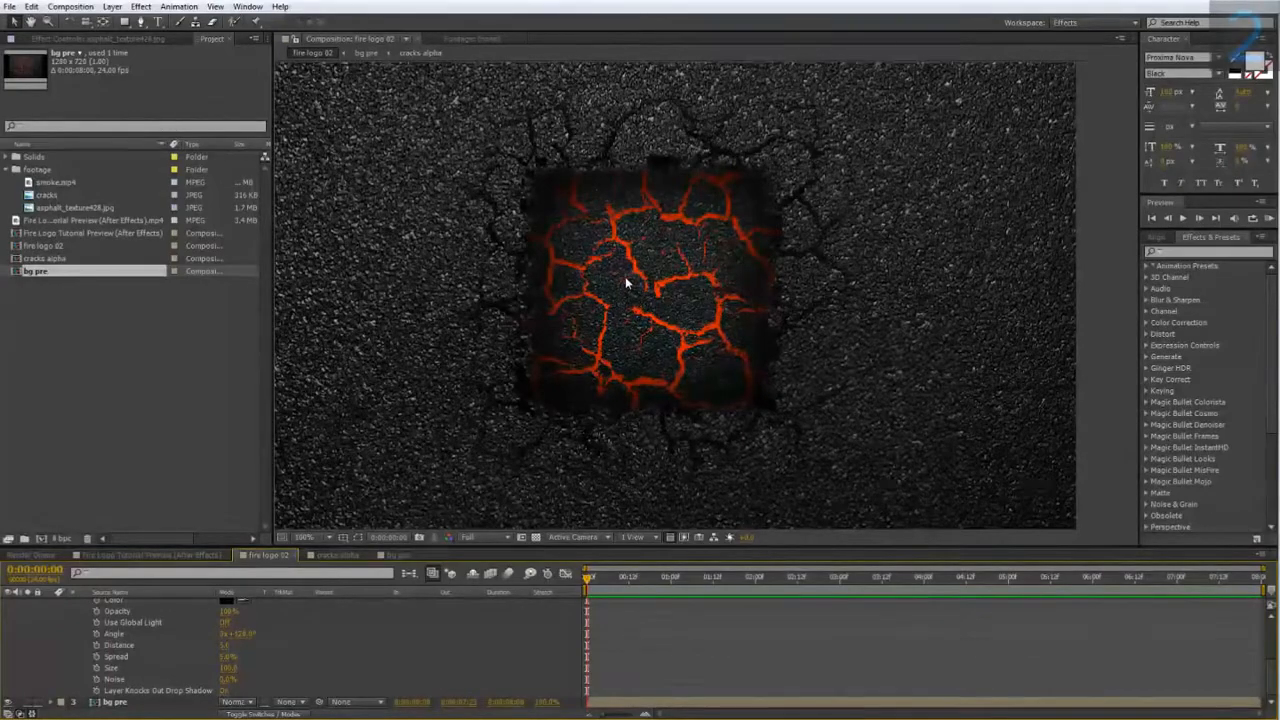
- Open bg pre again and apply the Tint effect to its asphalt_texture428.jpg layer
key("period")
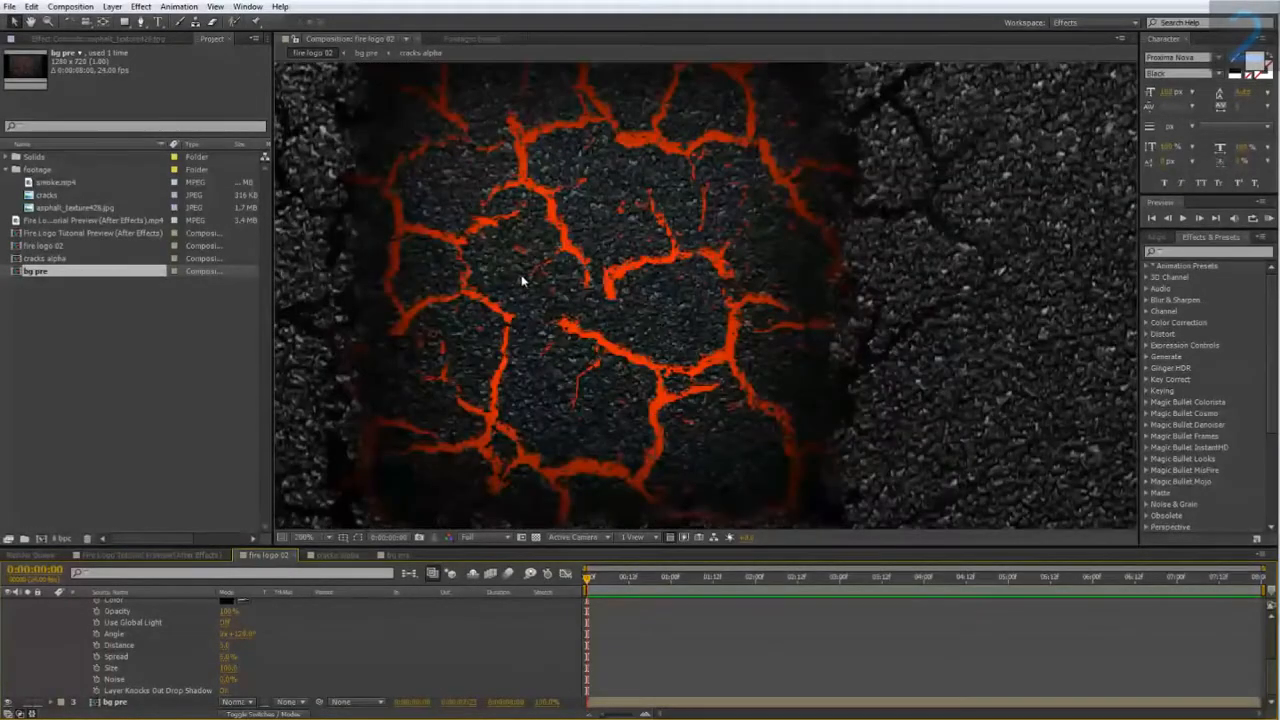
scroll(78, 624, "up", 3)
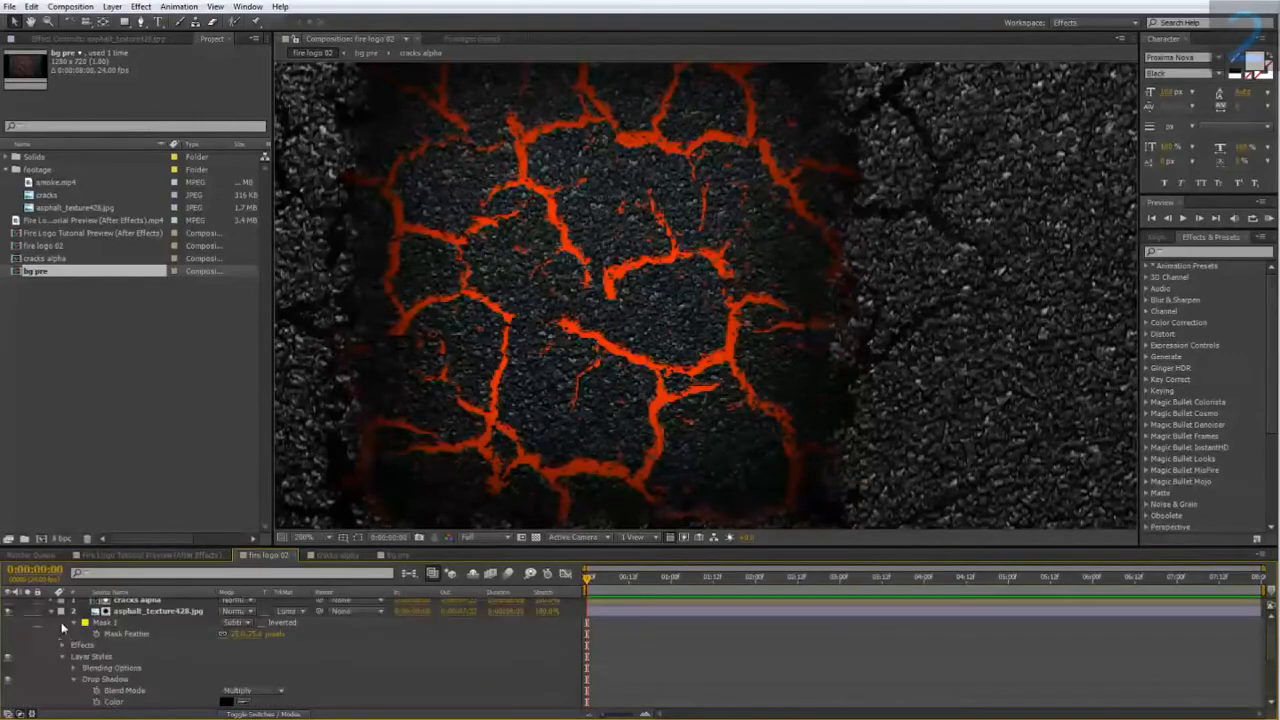
left_click(52, 615)
left_click(126, 628)
double_click(126, 628)
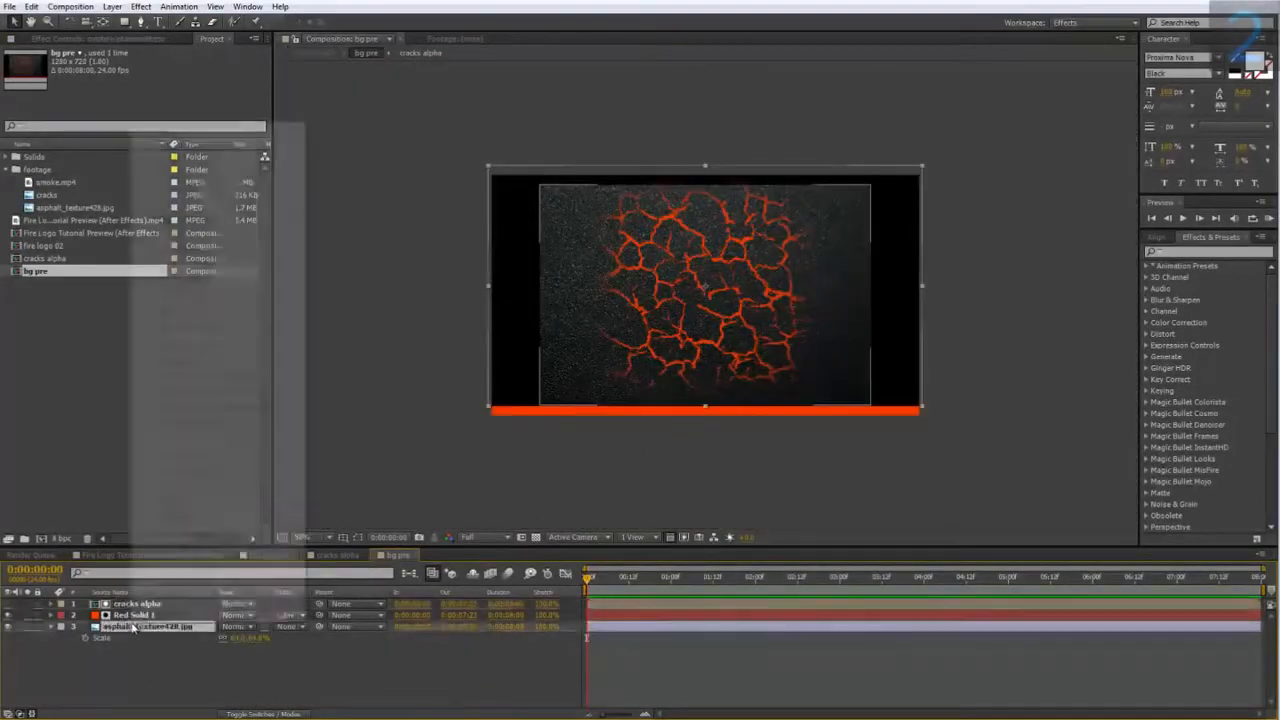
right_click(130, 627)
mouse_move(196, 312)
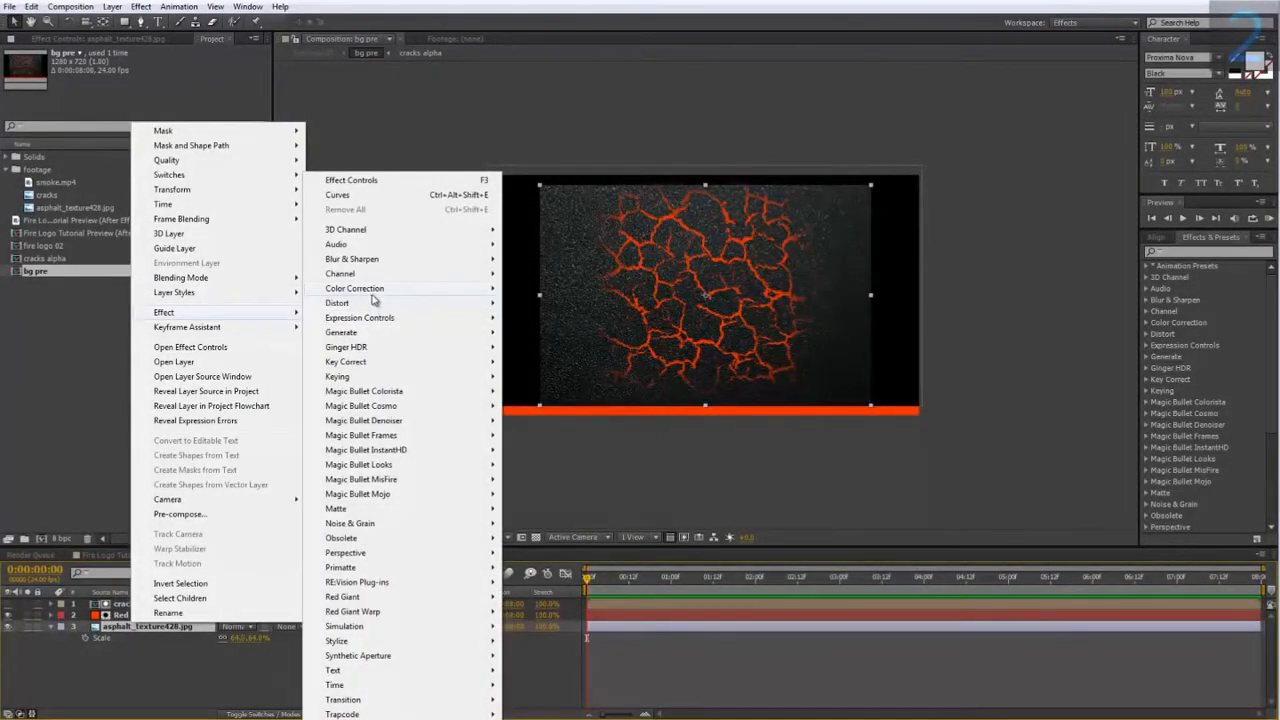
mouse_move(408, 292)
left_click(557, 714)
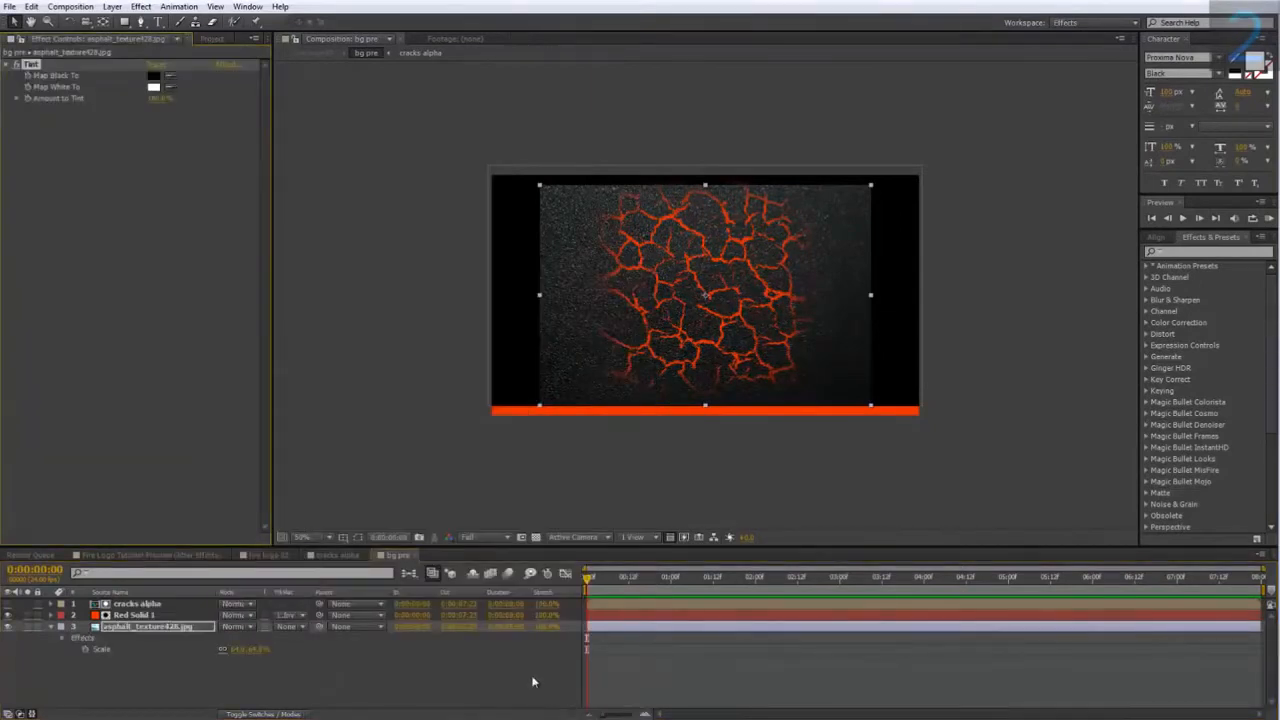
- In fire logo 02, add a text layer reading 2 in the Soldier Laser Expanded font, centred over the glowing hole
left_click(258, 555)
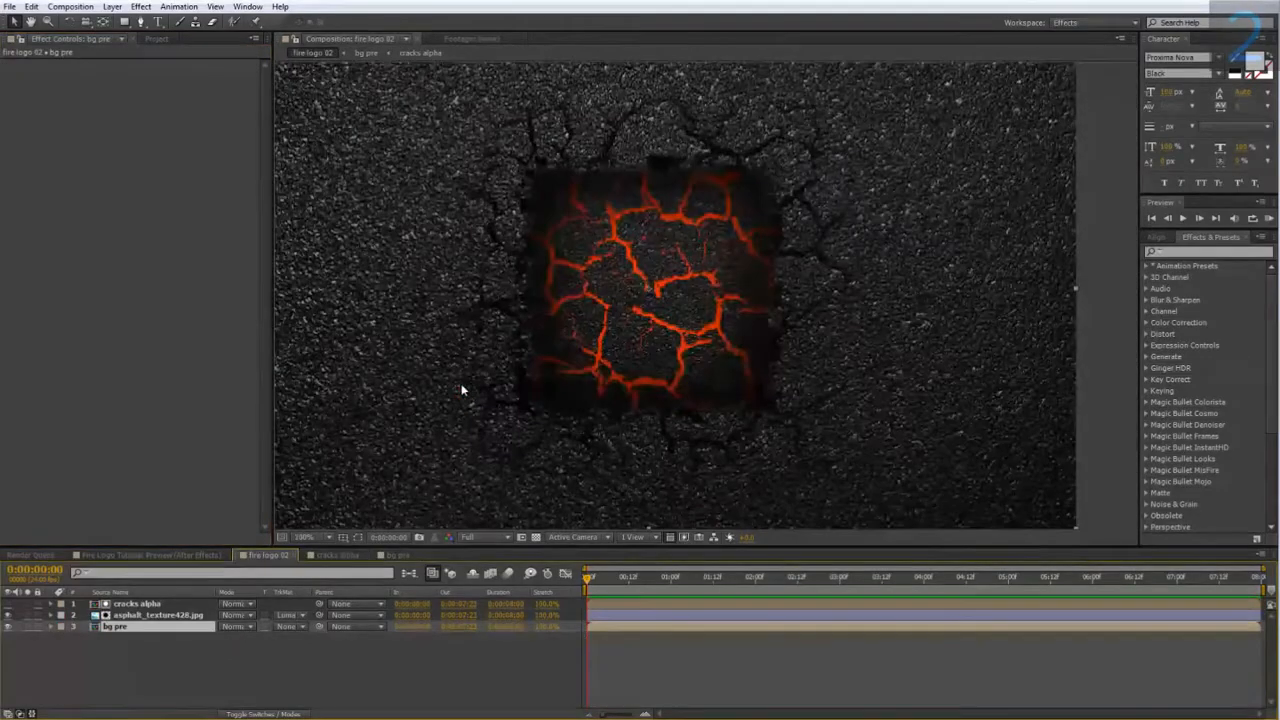
scroll(460, 414, "up", 1)
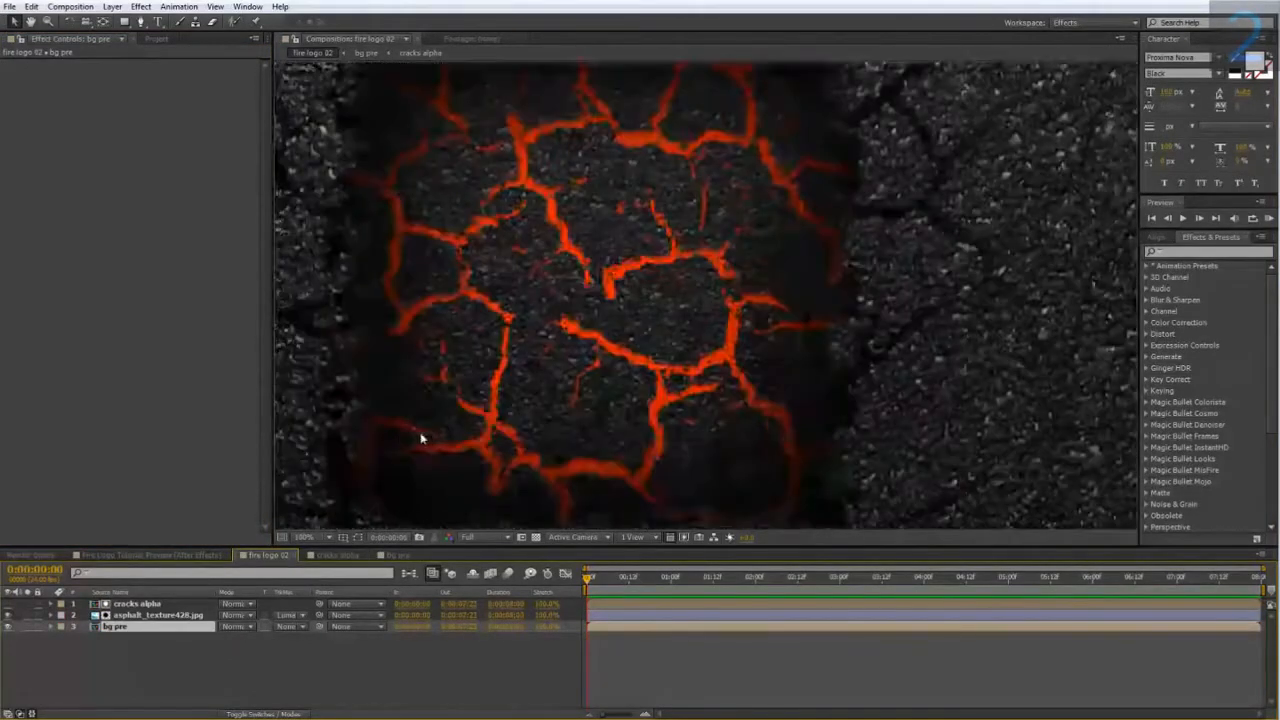
scroll(402, 434, "down", 1)
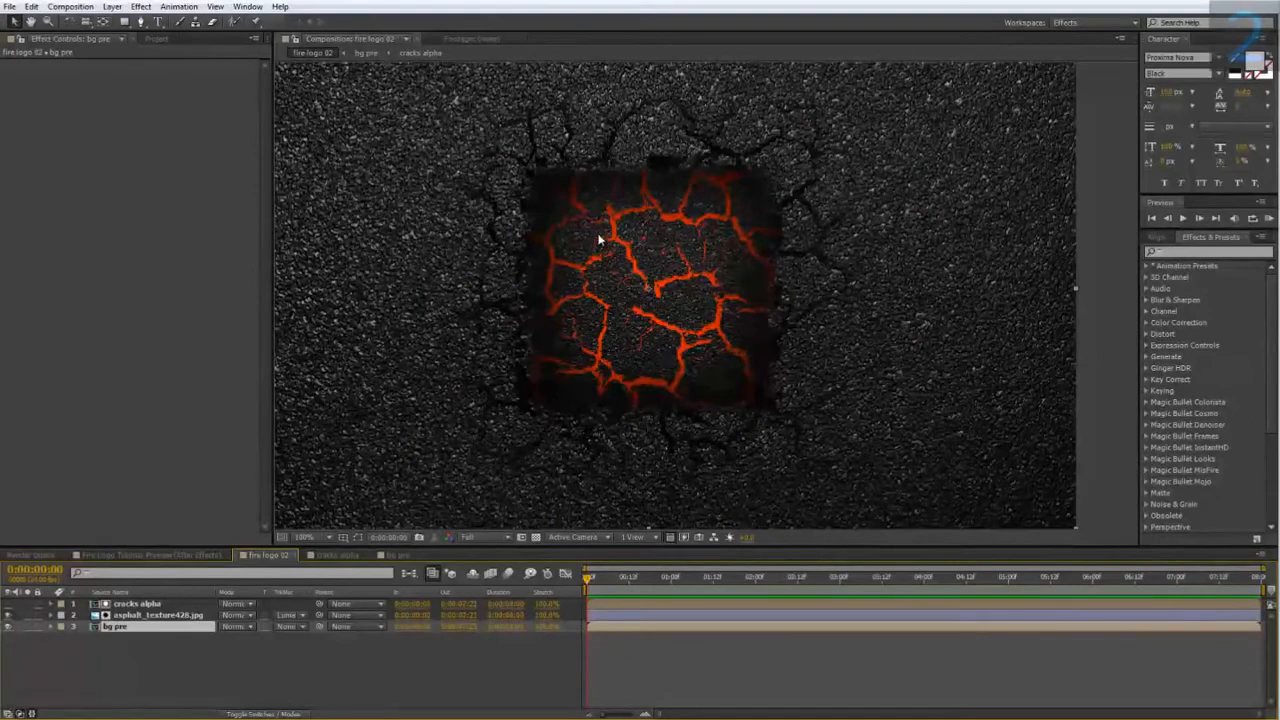
right_click(166, 655)
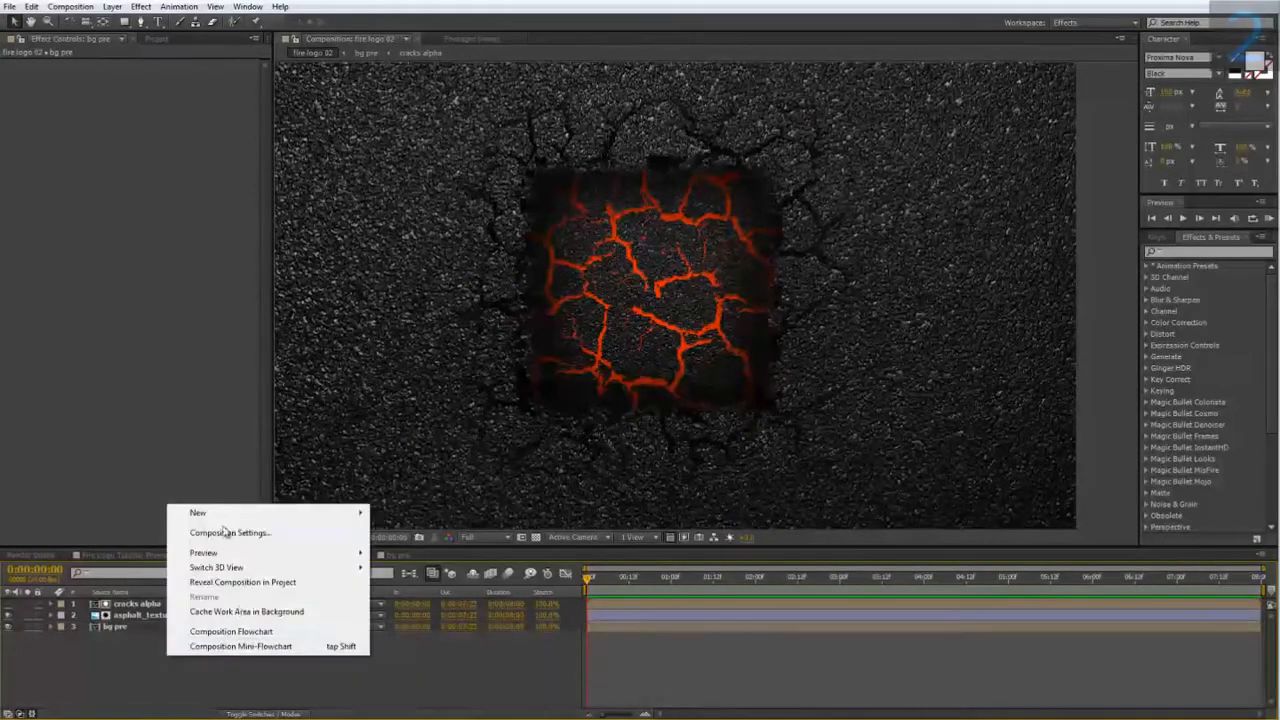
mouse_move(220, 513)
left_click(412, 536)
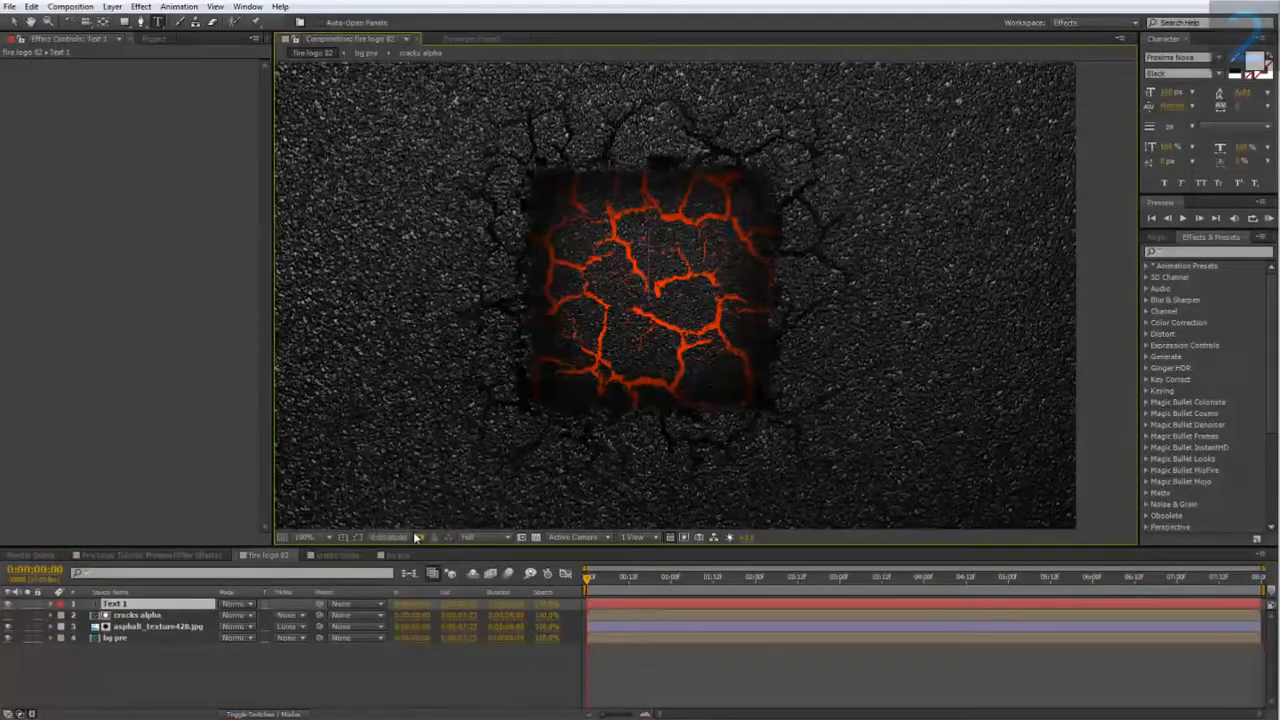
type("2")
left_click_drag(668, 249, 586, 248)
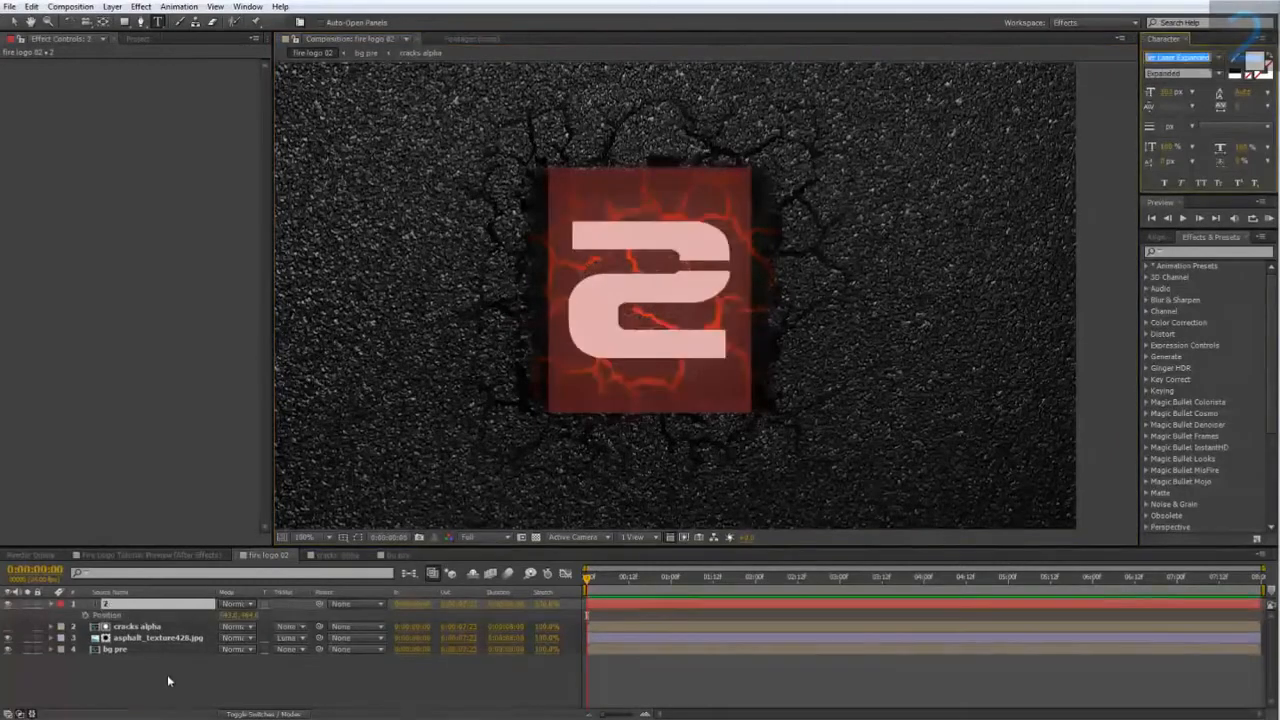
- Pre-compose the 2 text layer into a new composition named logo
left_click(118, 604)
right_click(120, 604)
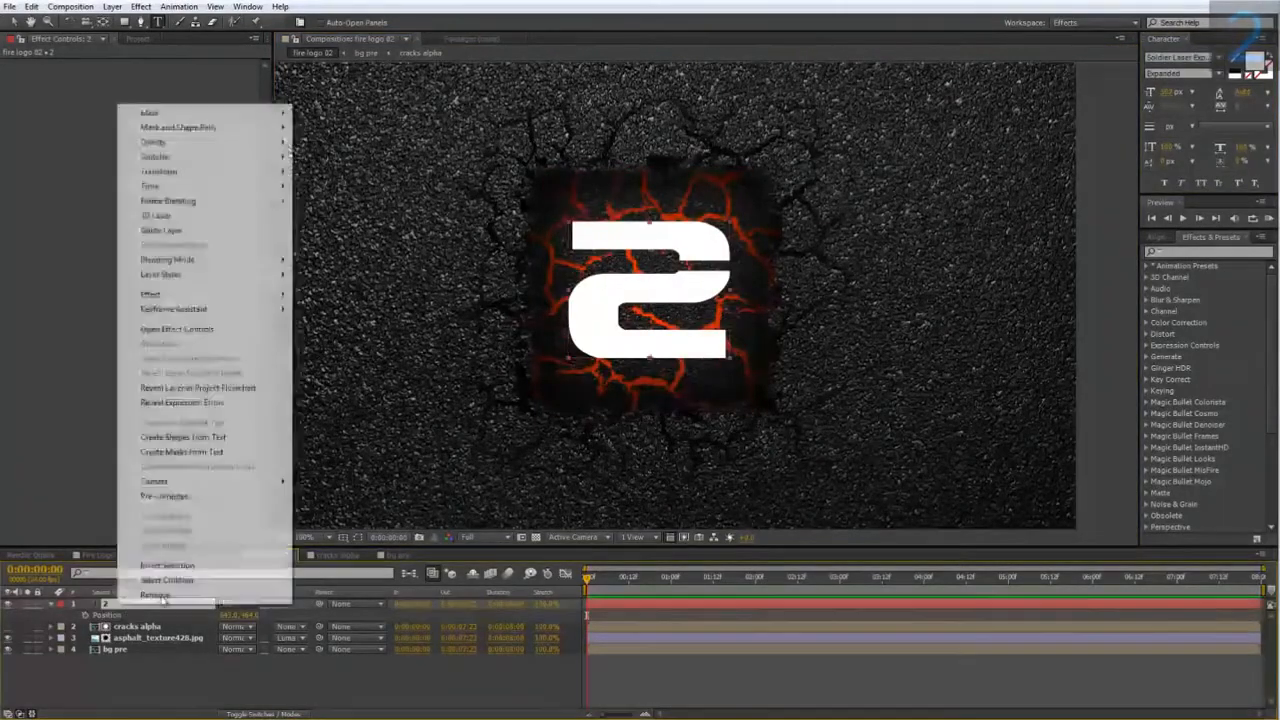
left_click(200, 495)
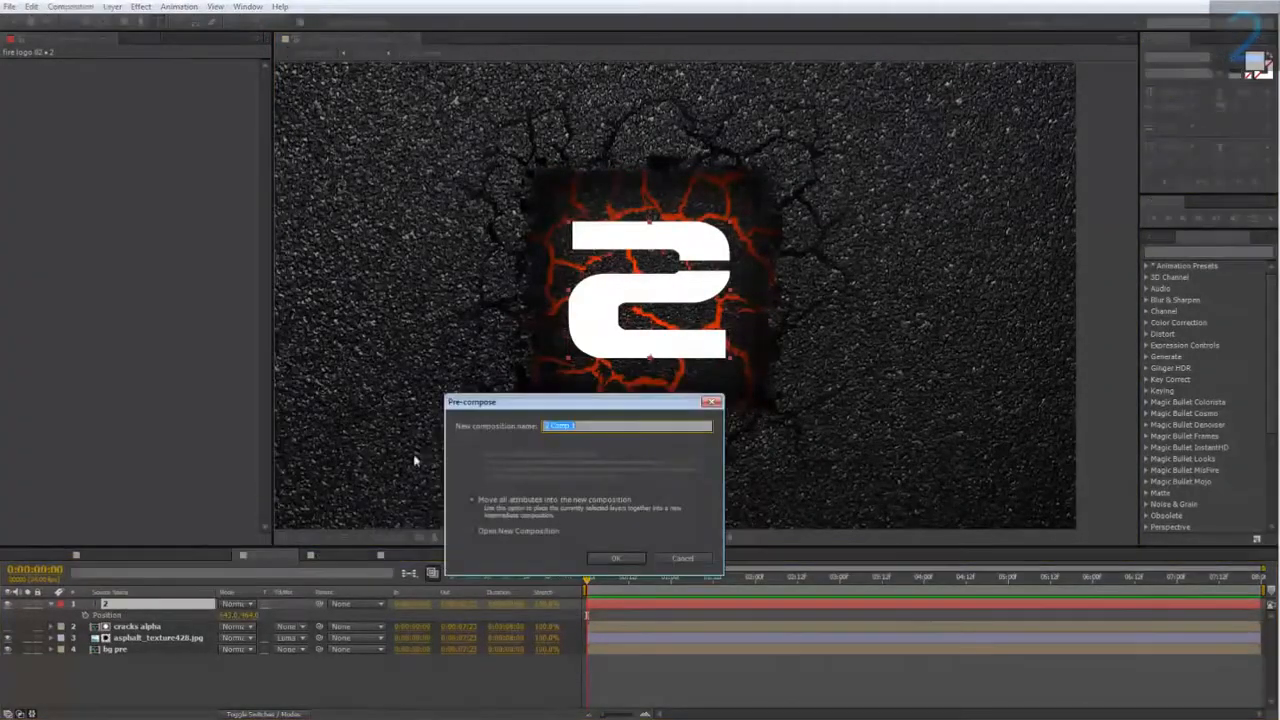
key("BackSpace")
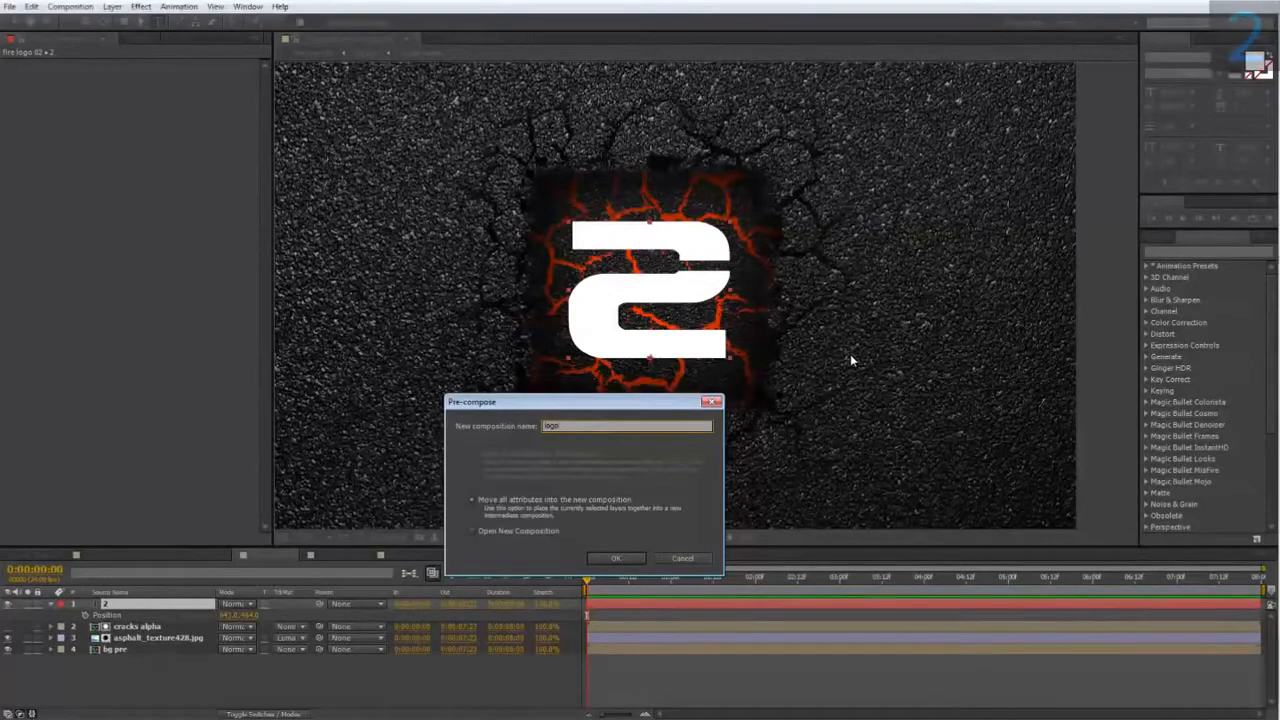
key("Return")
- In the logo composition, place cracks alpha above the 2 text layer and use it as that layer's luma matte
double_click(148, 605)
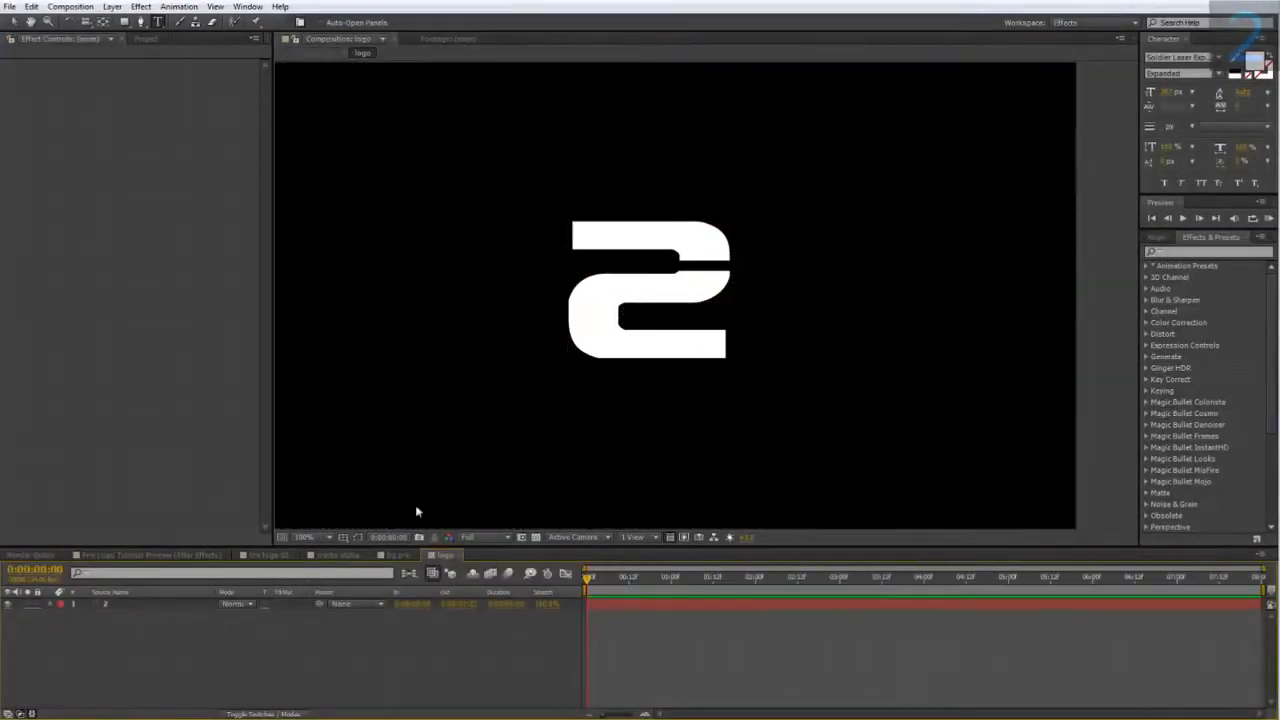
left_click(145, 41)
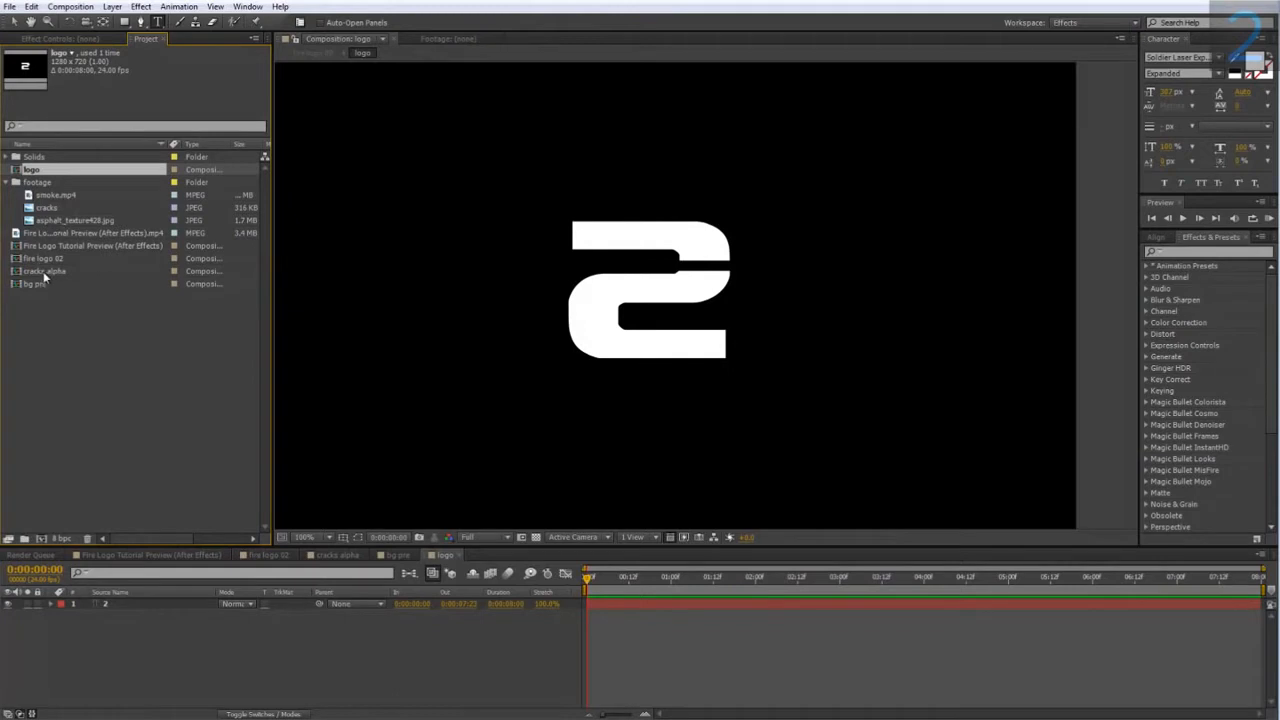
left_click_drag(42, 271, 129, 598)
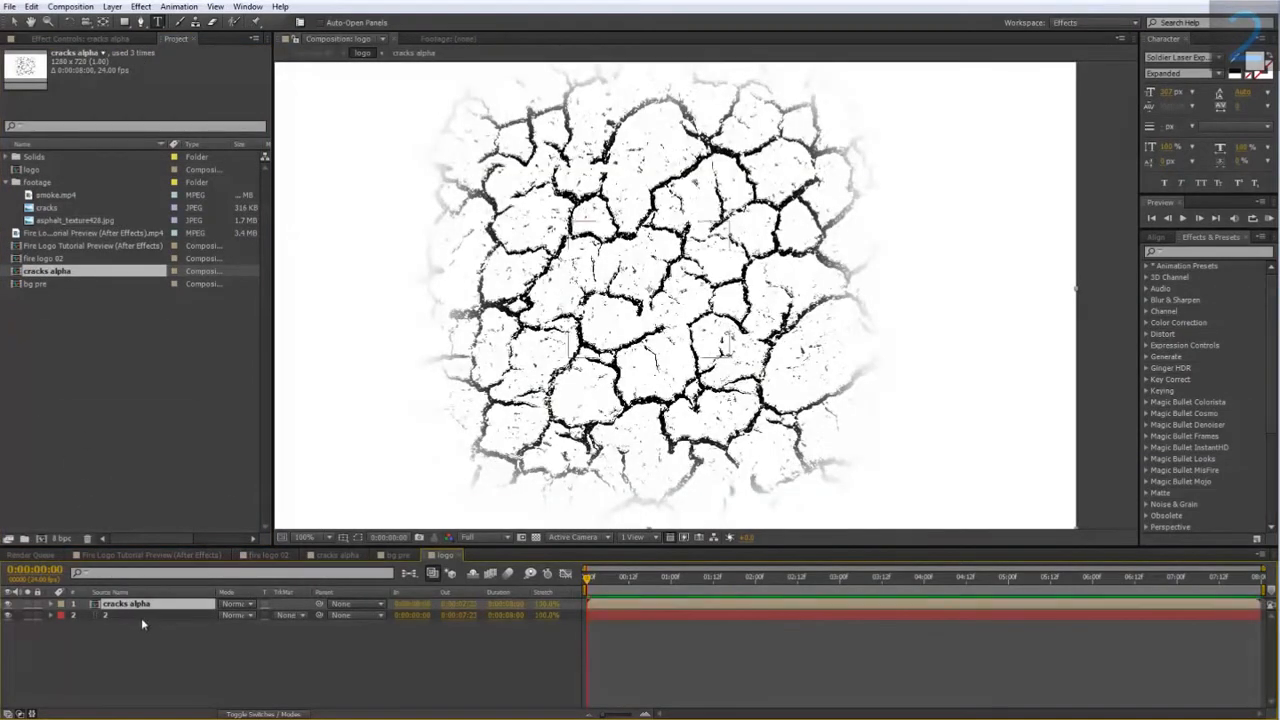
left_click(286, 616)
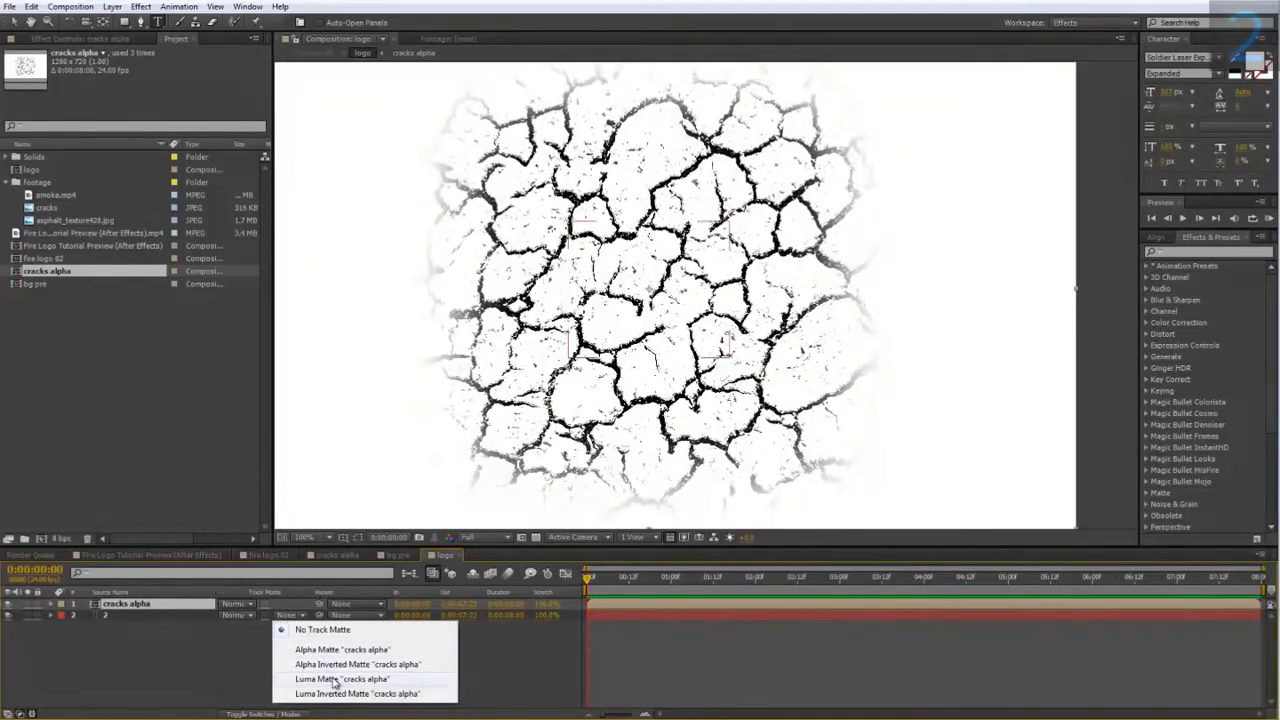
left_click(335, 683)
key("period")
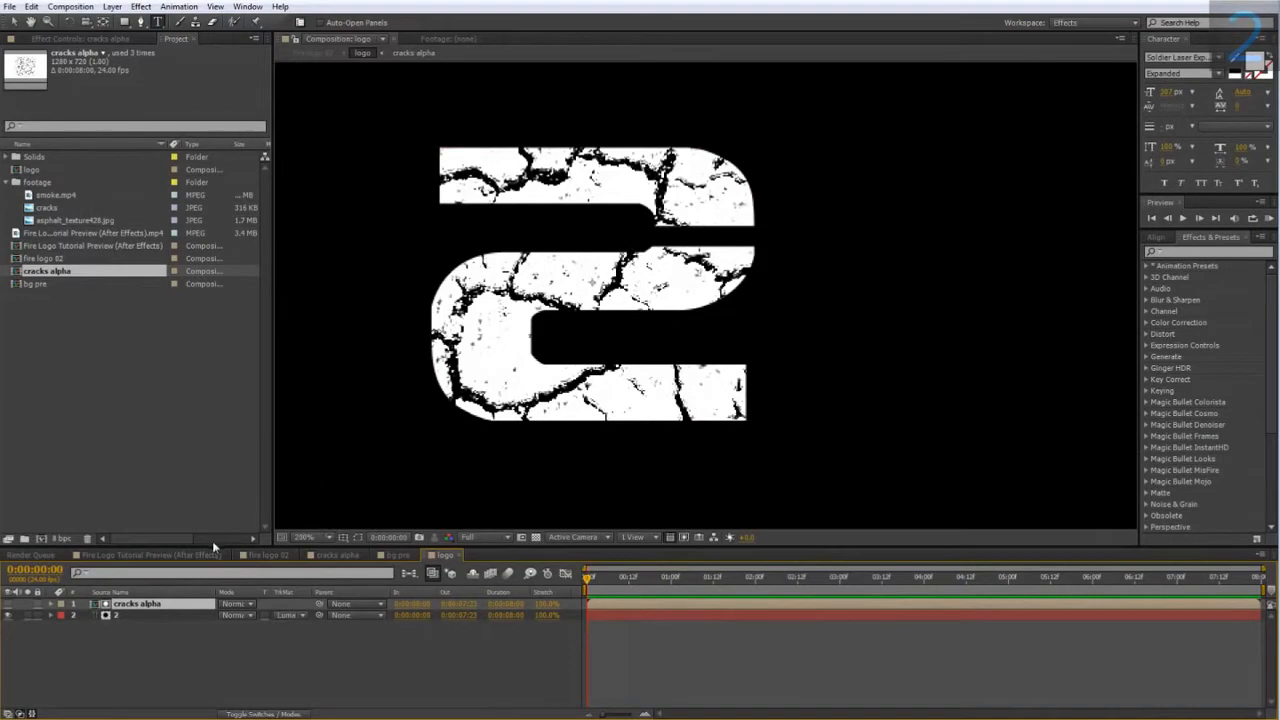
- Check the cracked logo in fire logo 02, then apply the Fill effect to the 2 text layer inside logo
left_click(268, 555)
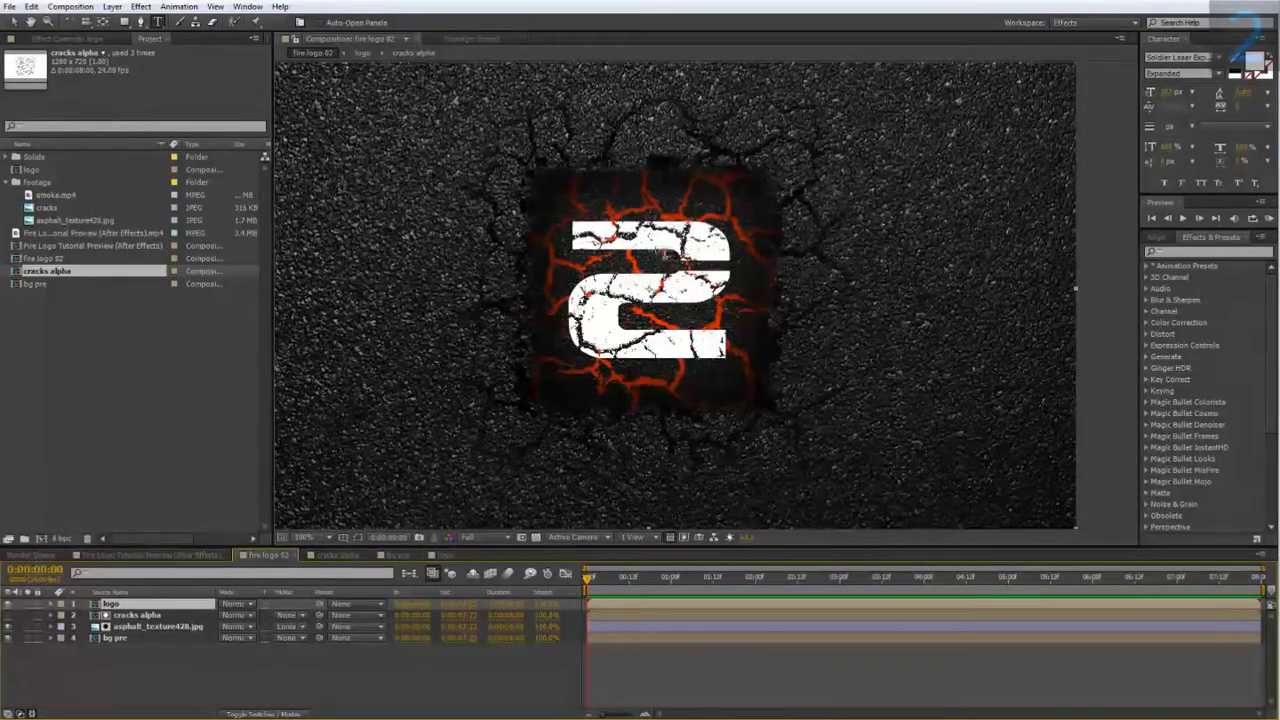
right_click(660, 256)
left_click(146, 692)
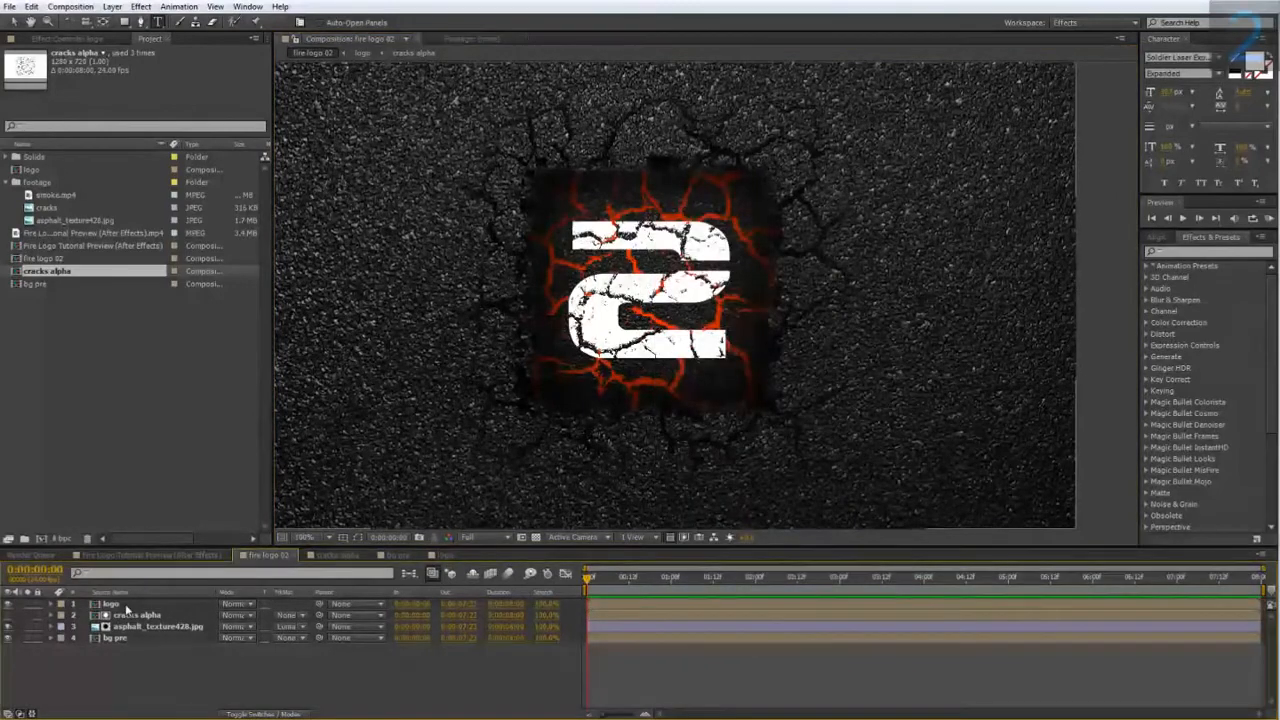
double_click(127, 606)
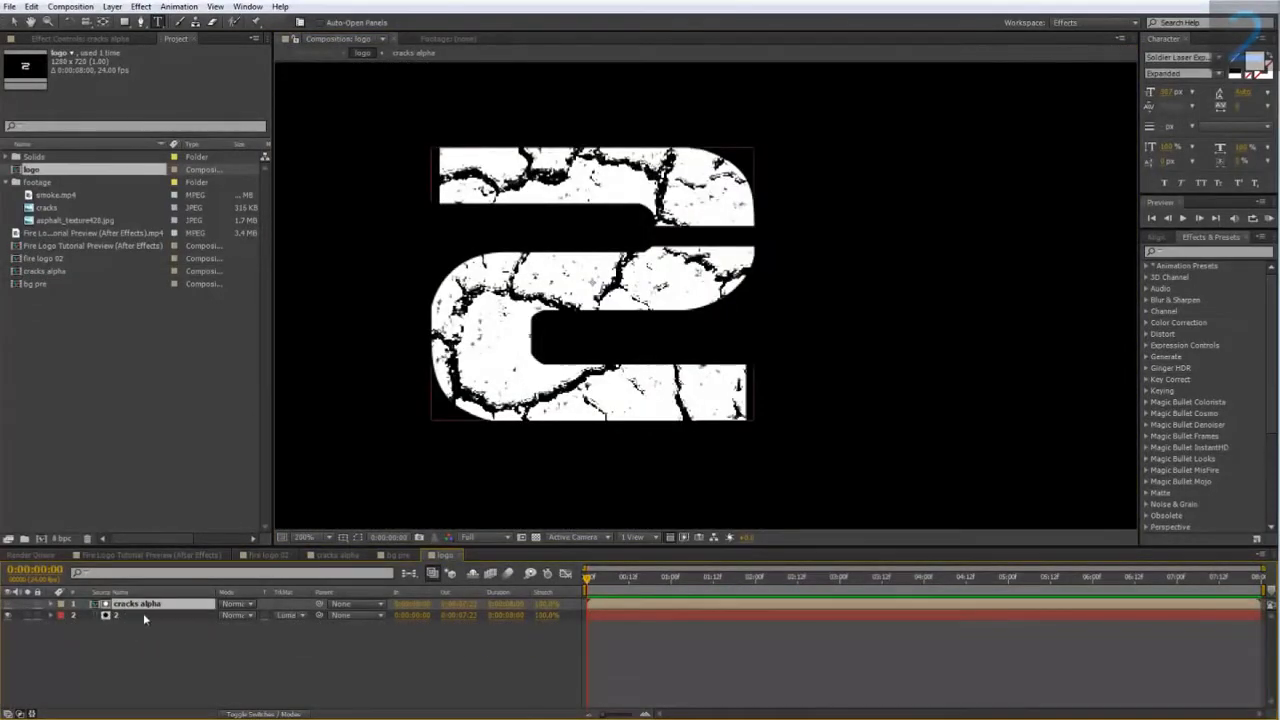
right_click(141, 612)
mouse_move(185, 307)
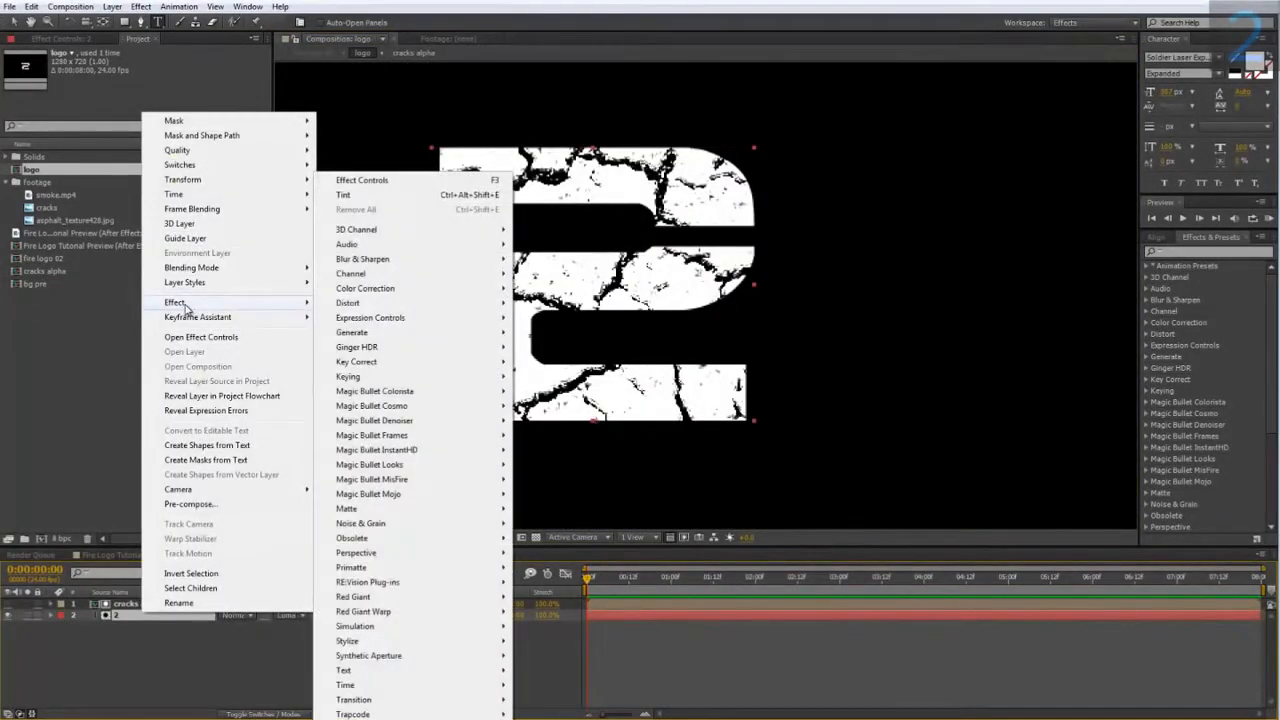
mouse_move(371, 331)
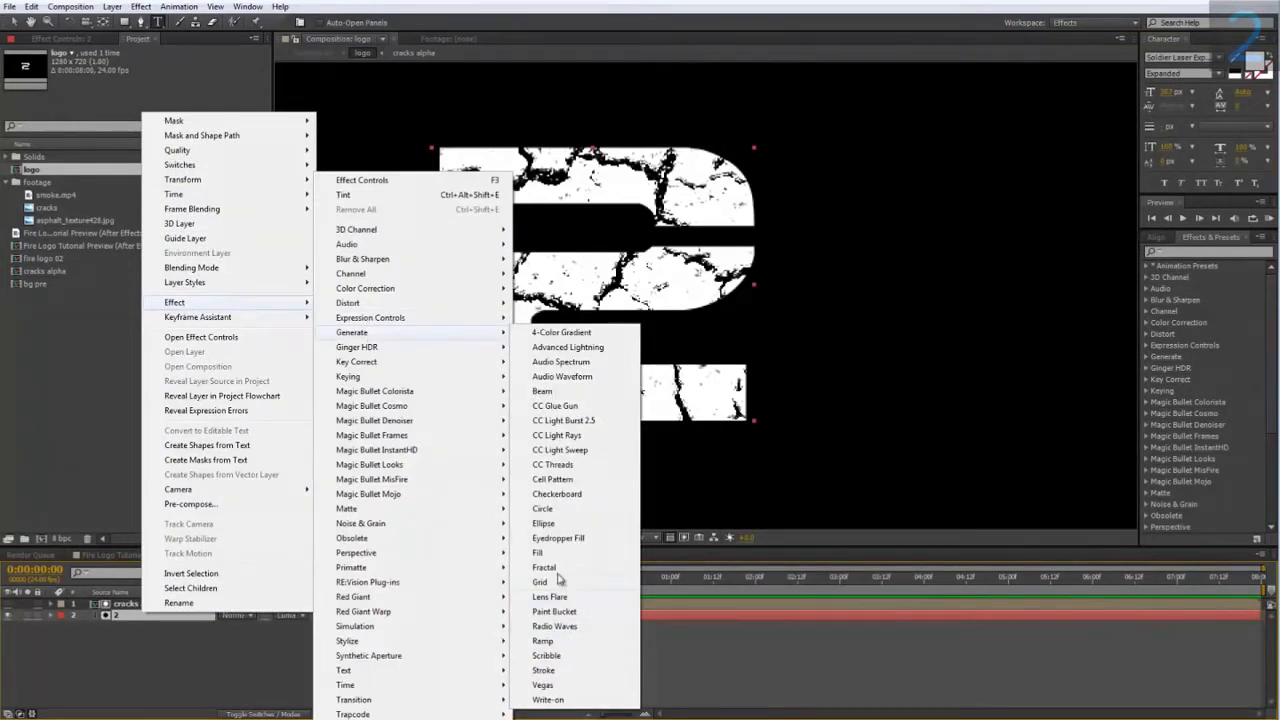
left_click(540, 553)
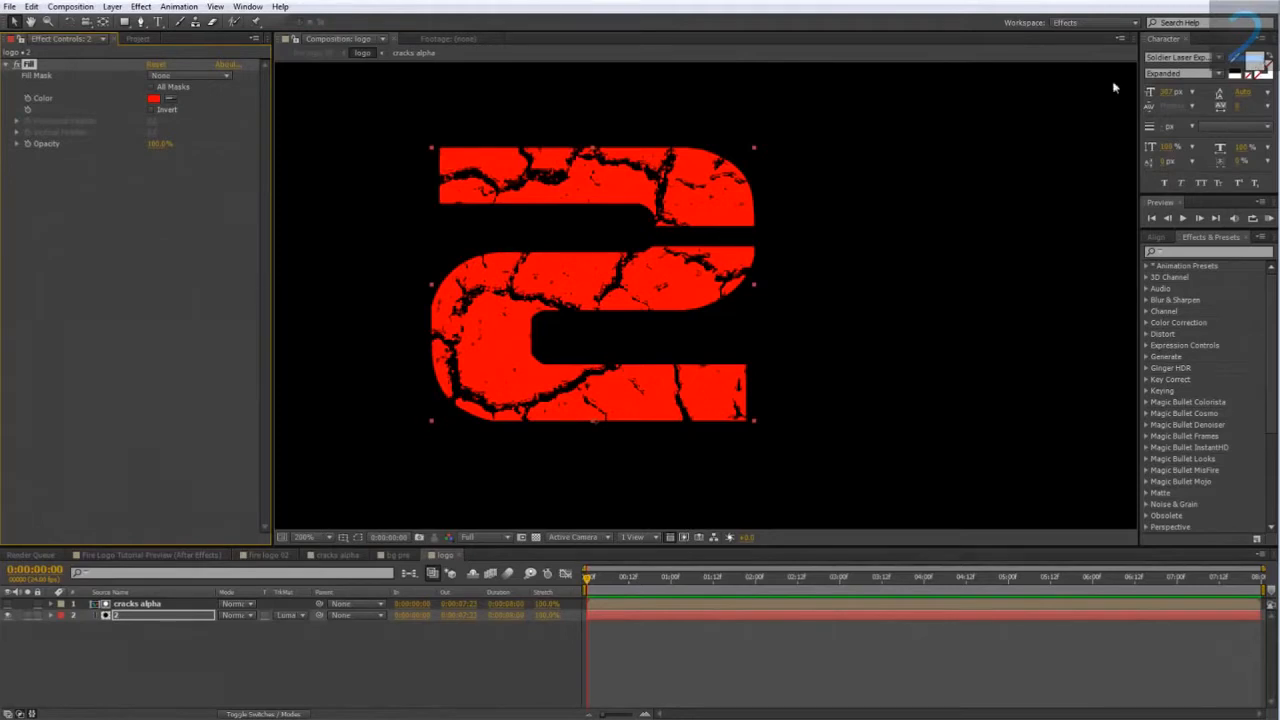
- Set the Fill effect's color to pale cream, FFECCA
left_click(154, 98)
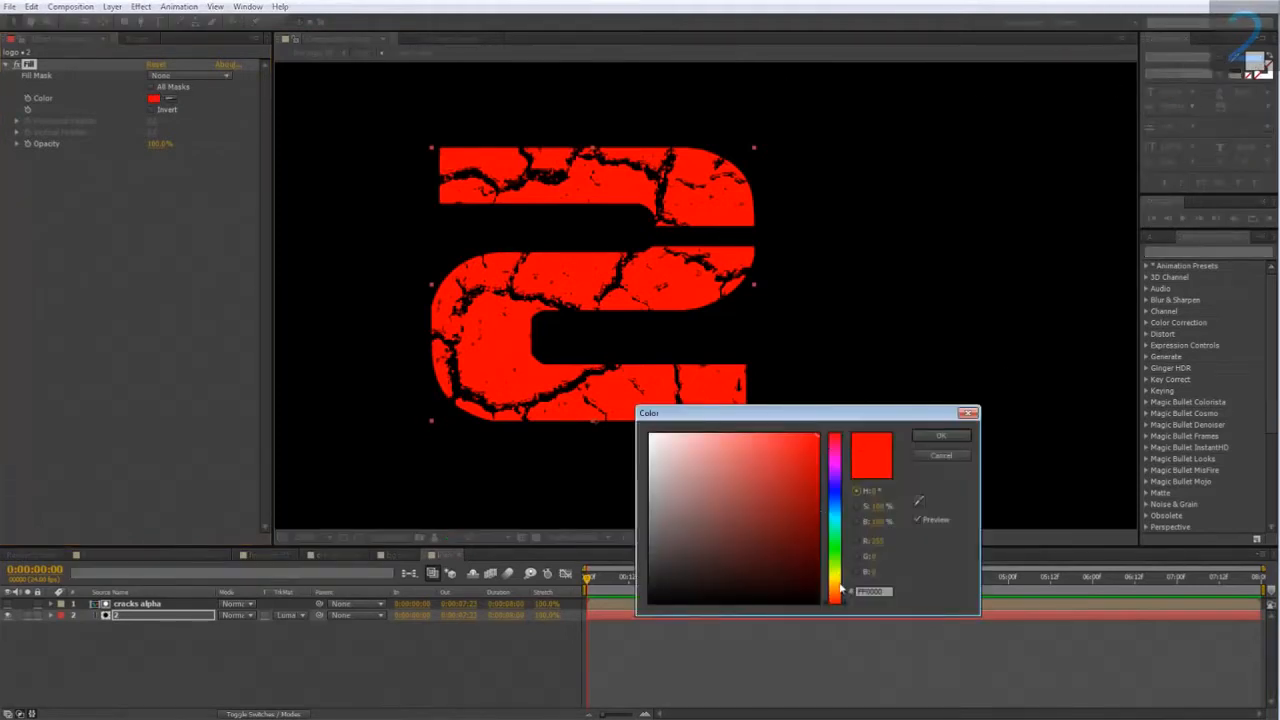
left_click_drag(843, 601, 843, 592)
left_click_drag(736, 533, 695, 390)
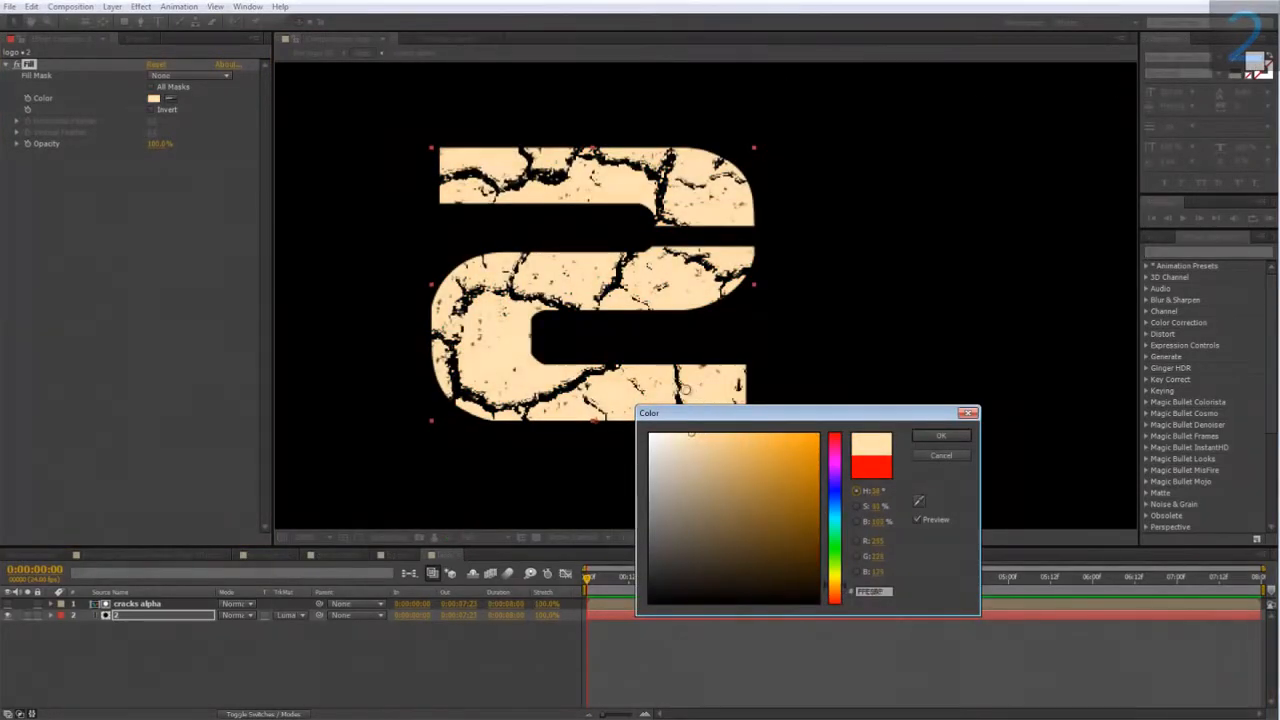
left_click_drag(655, 434, 680, 418)
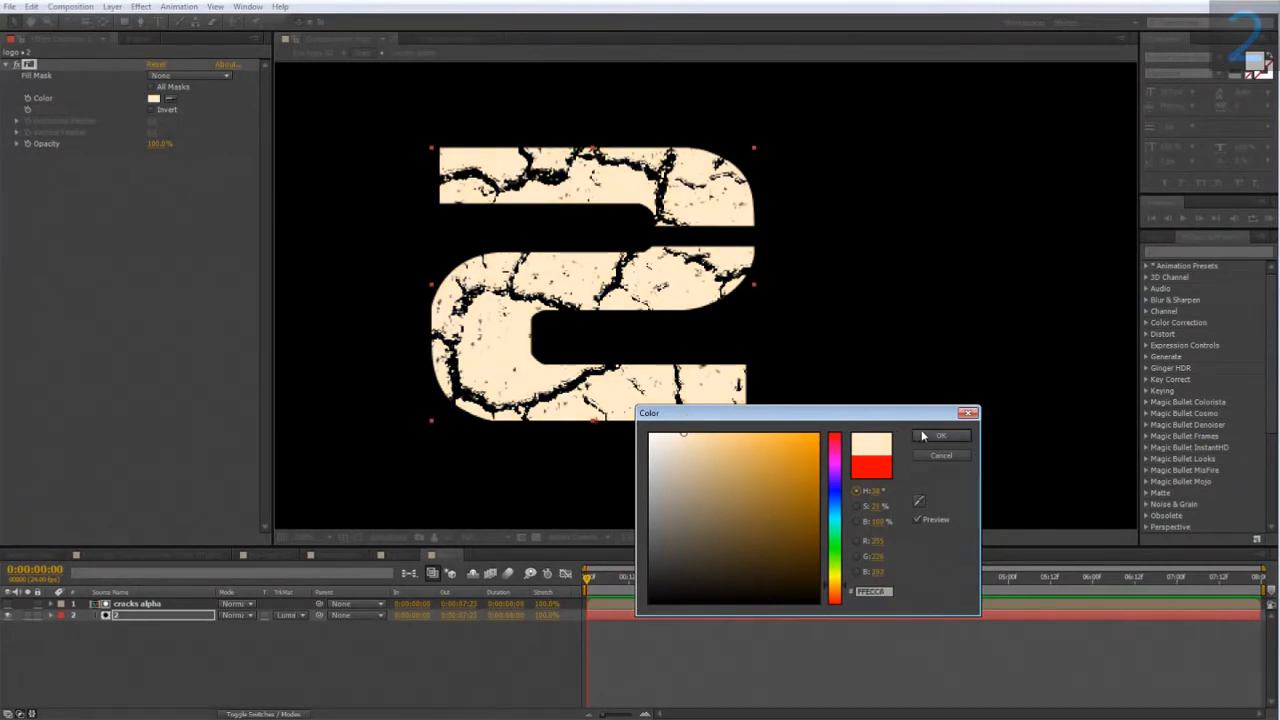
left_click(928, 435)
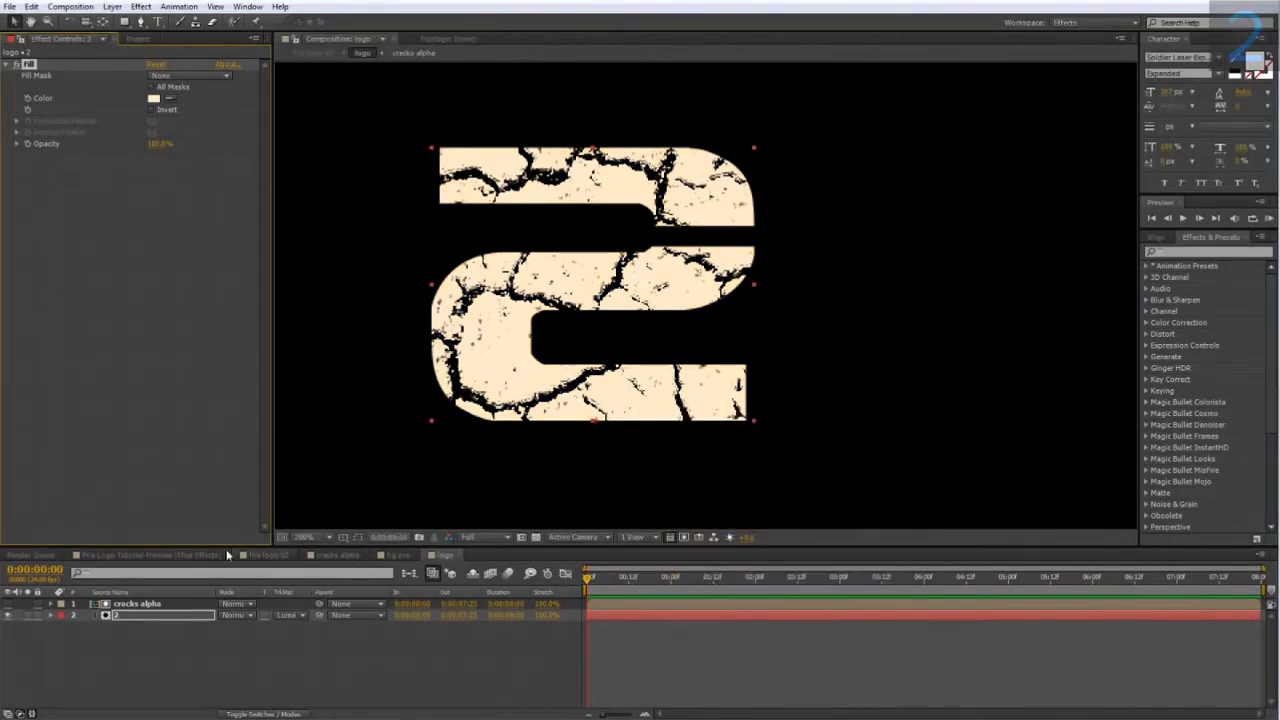
- Add an Inner Shadow layer style to the 2 text layer and expand its settings
right_click(153, 618)
mouse_move(290, 286)
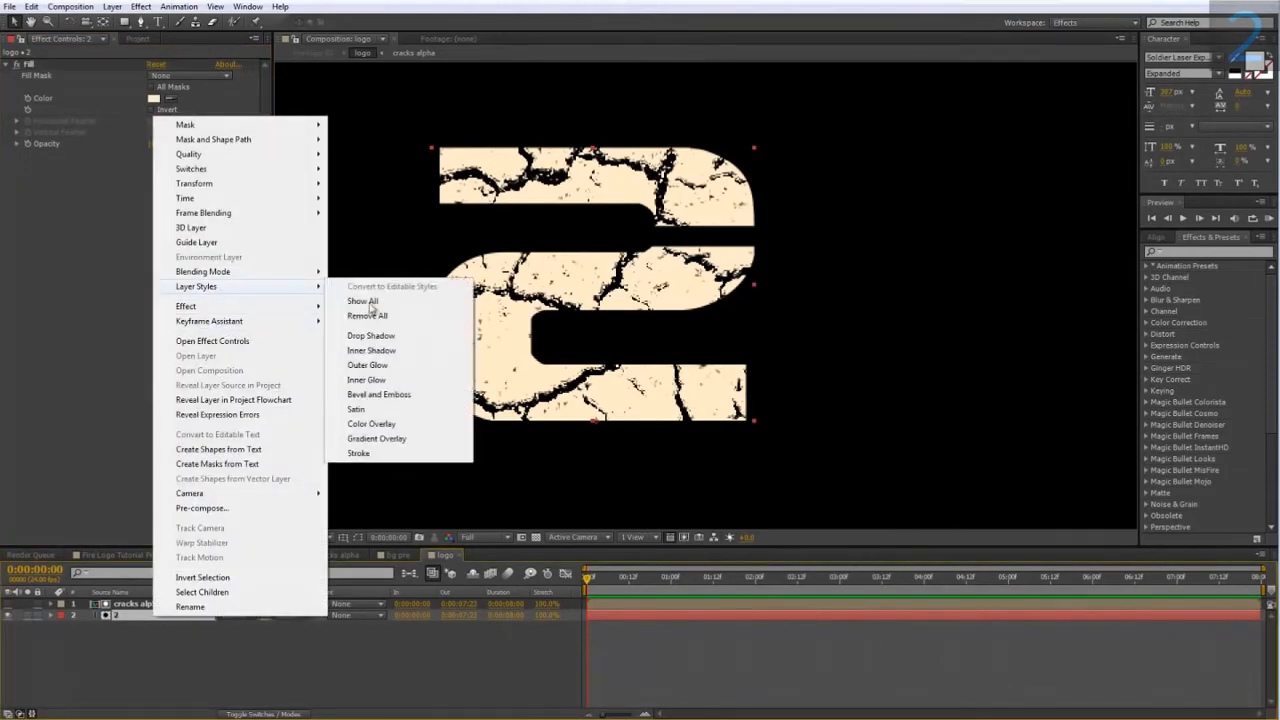
left_click(388, 351)
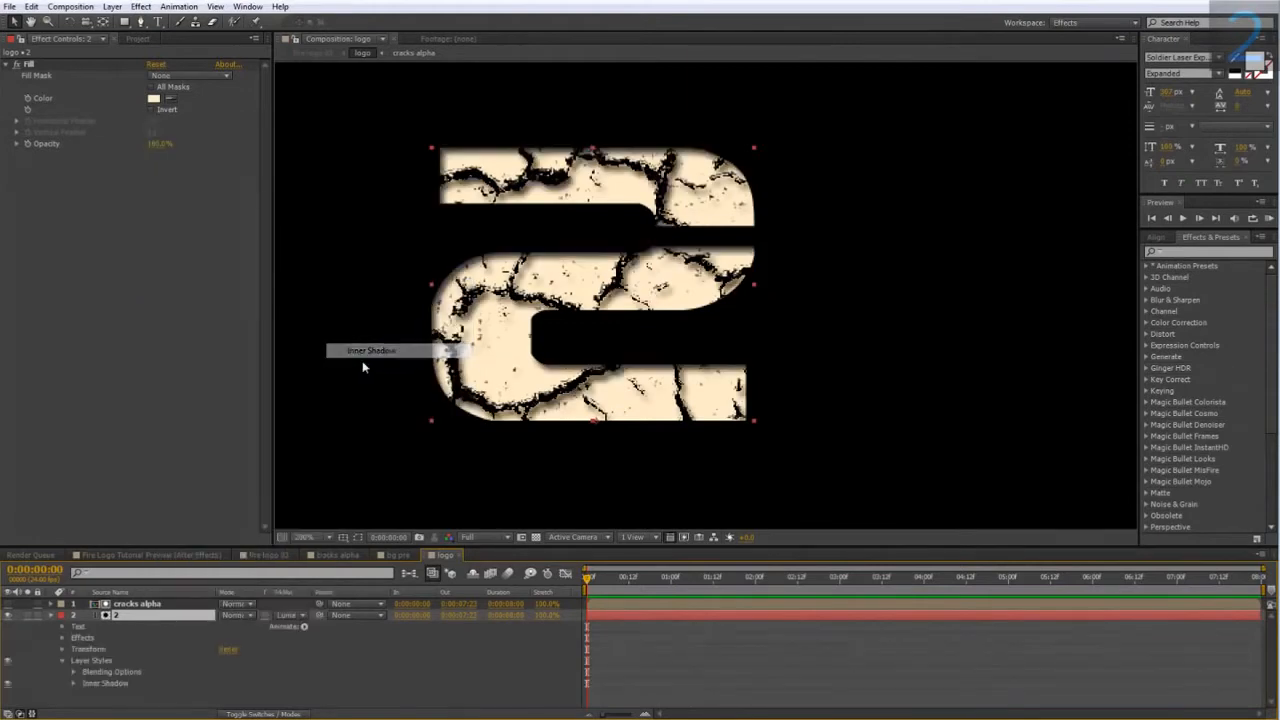
left_click(73, 683)
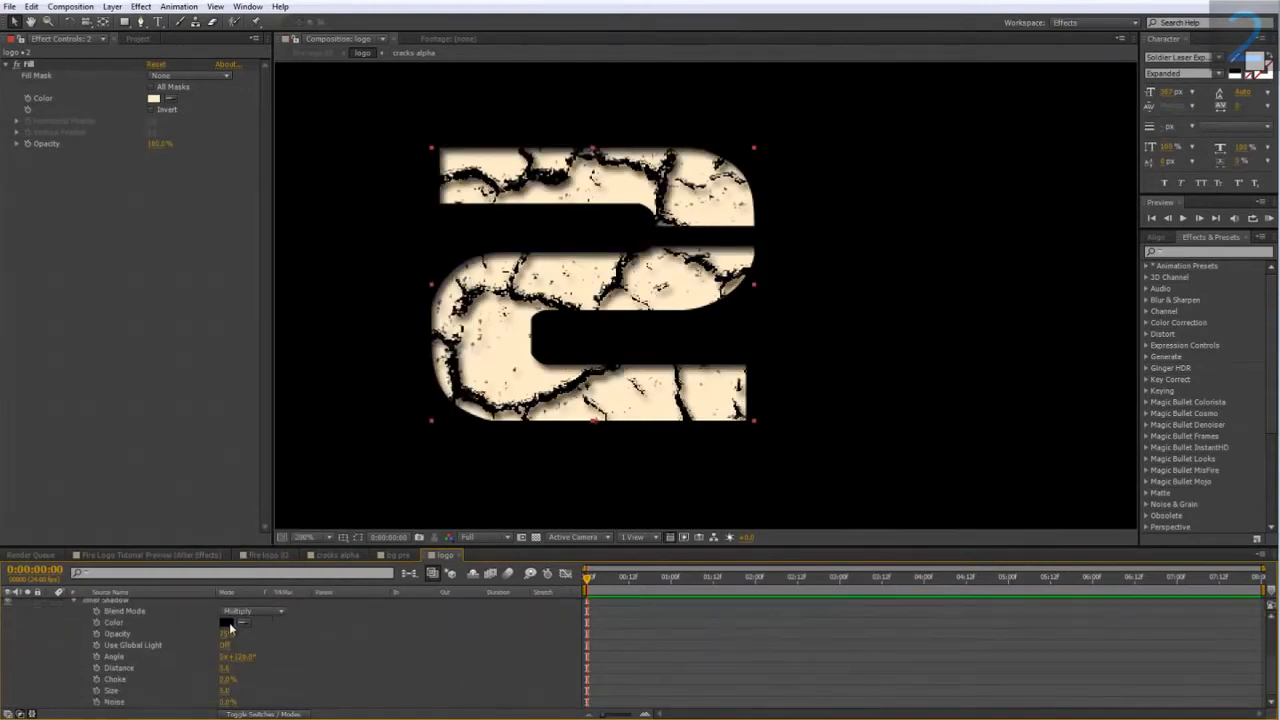
- Set the inner shadow's color to red-orange, FF1E00
left_click(228, 624)
left_click(838, 598)
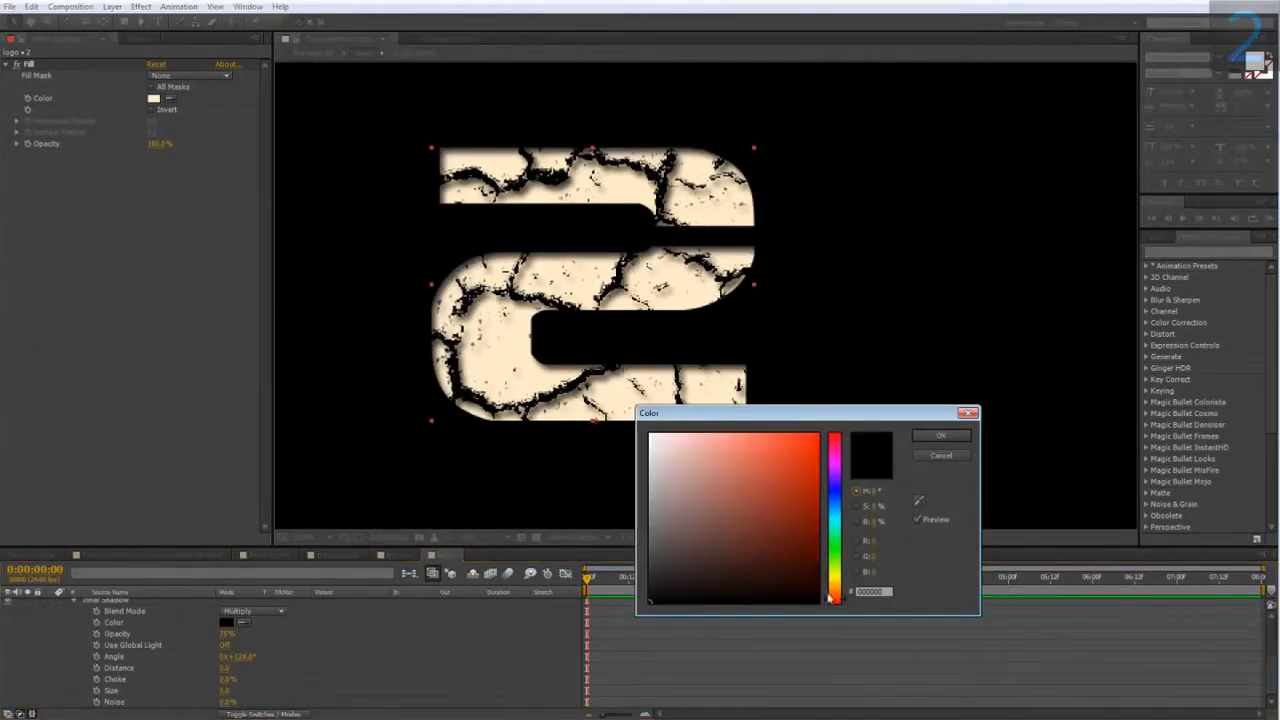
left_click(818, 434)
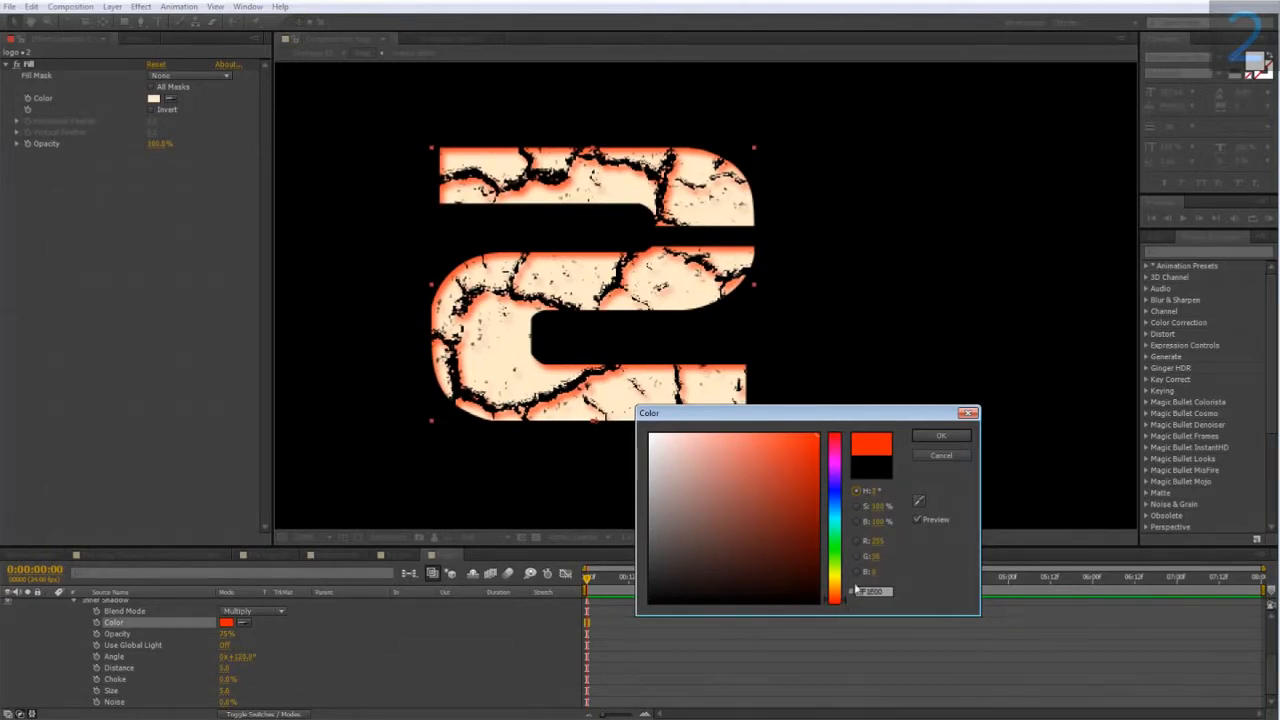
left_click(938, 440)
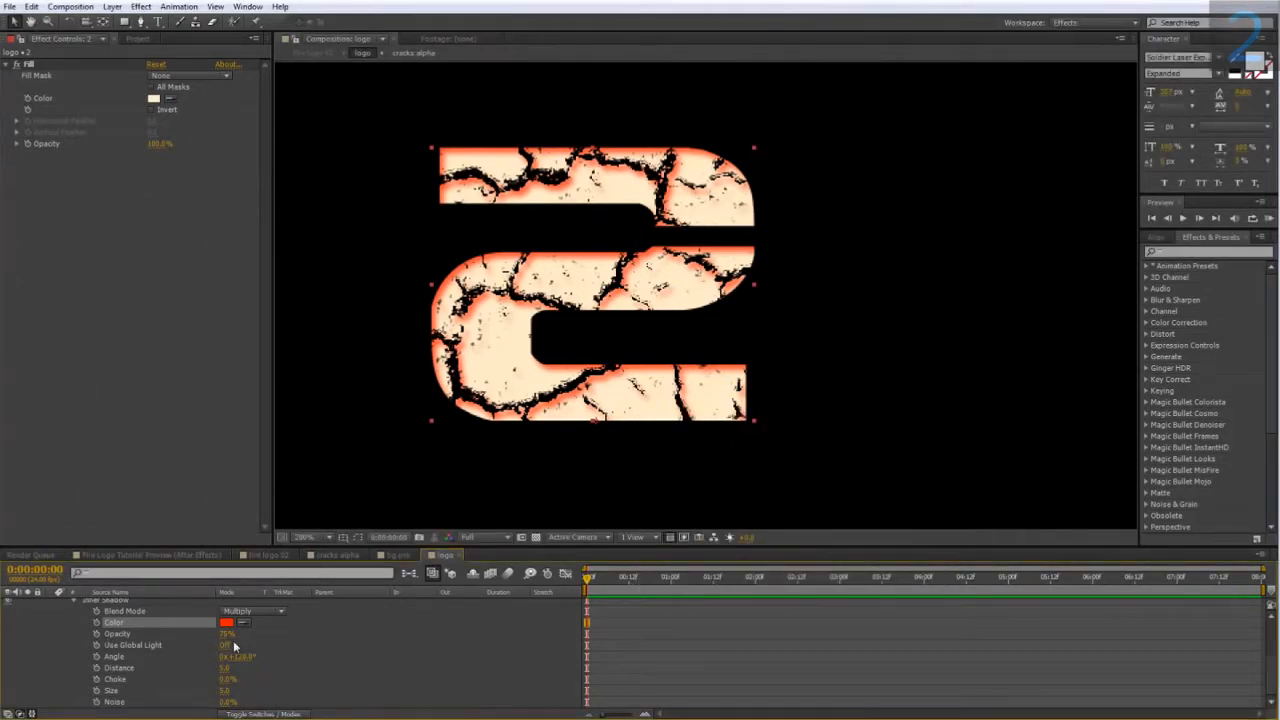
- Set the inner shadow's opacity to 100% and its distance to 0
left_click_drag(224, 636, 295, 641)
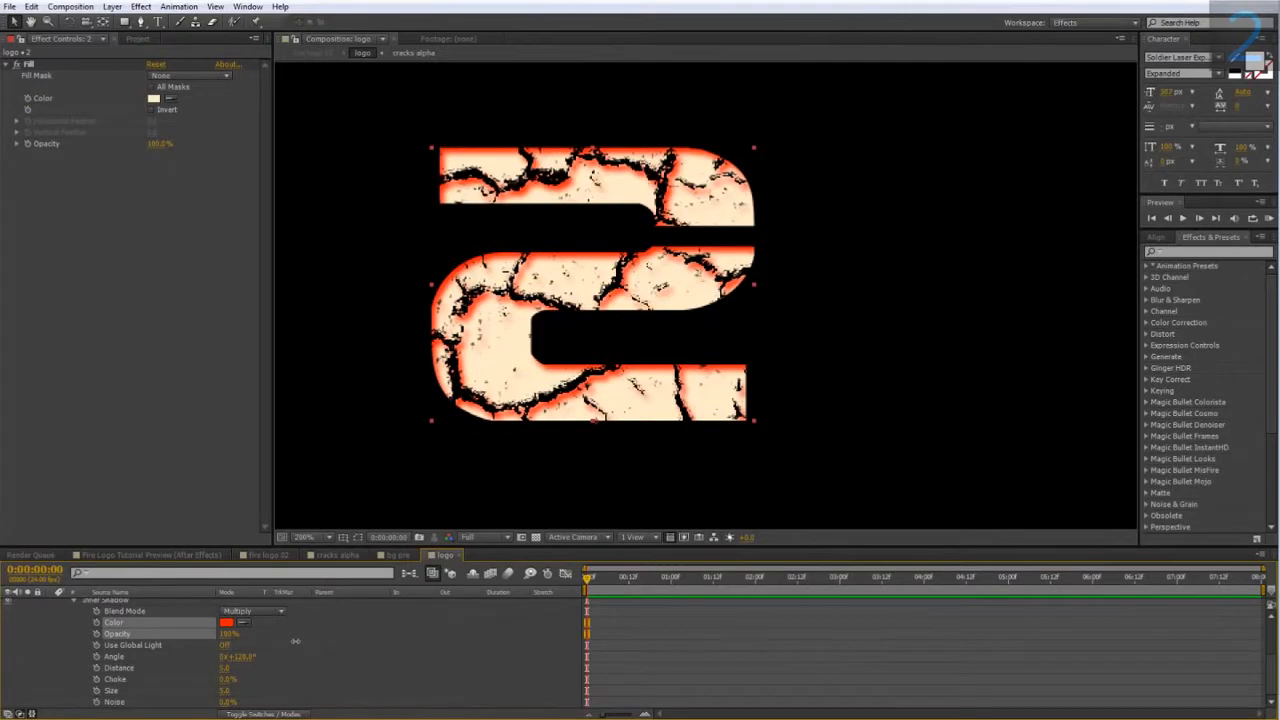
left_click(272, 662)
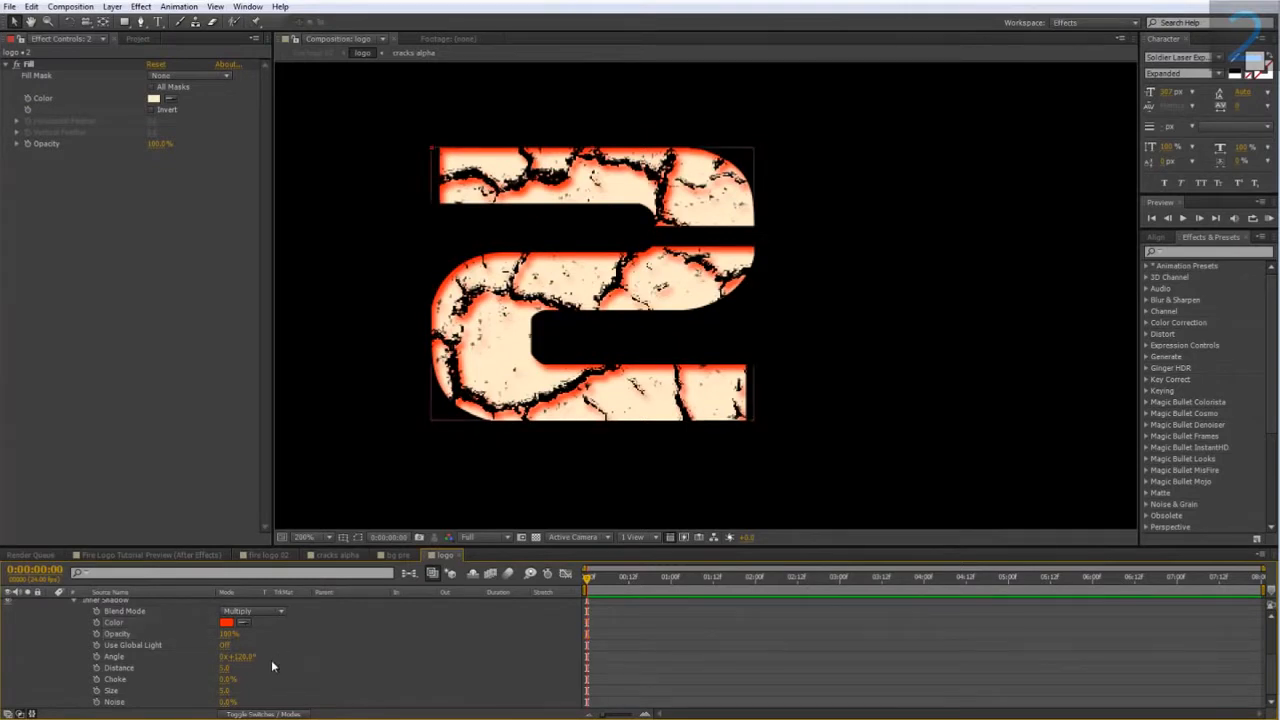
left_click(226, 667)
type("0")
key("Return")
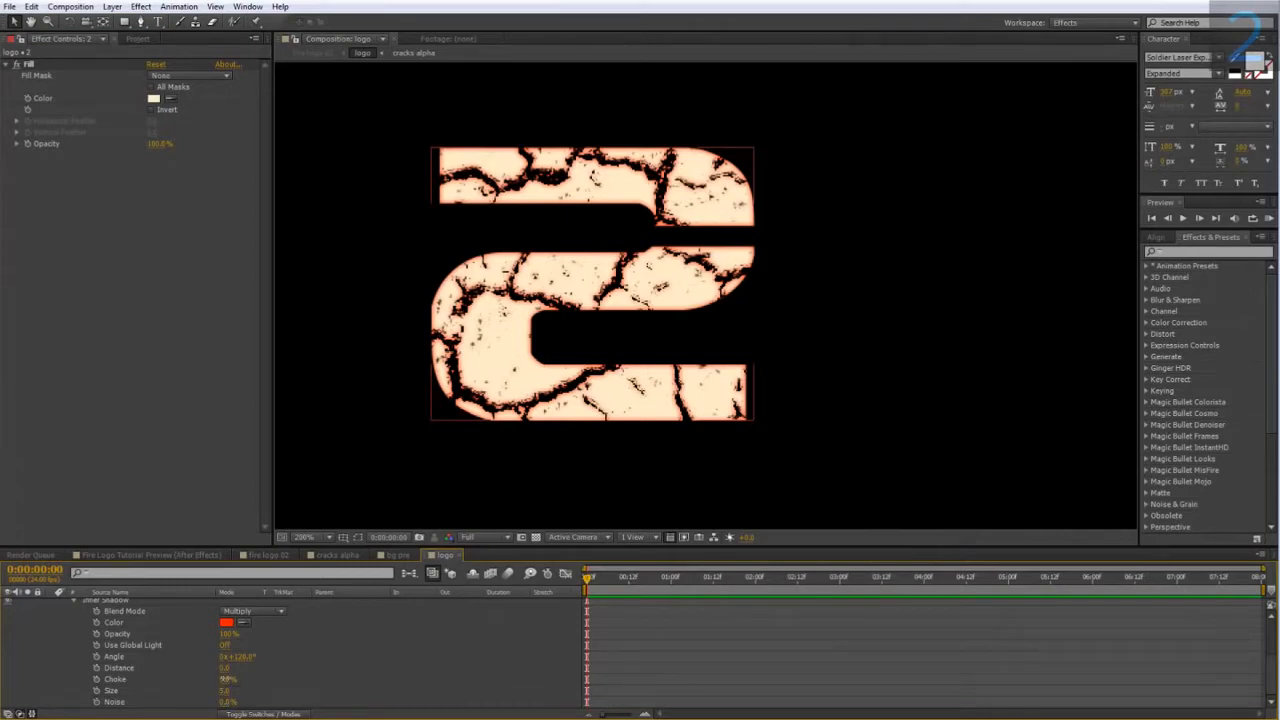
- Set the inner shadow's choke to 5%
left_click_drag(228, 680, 246, 680)
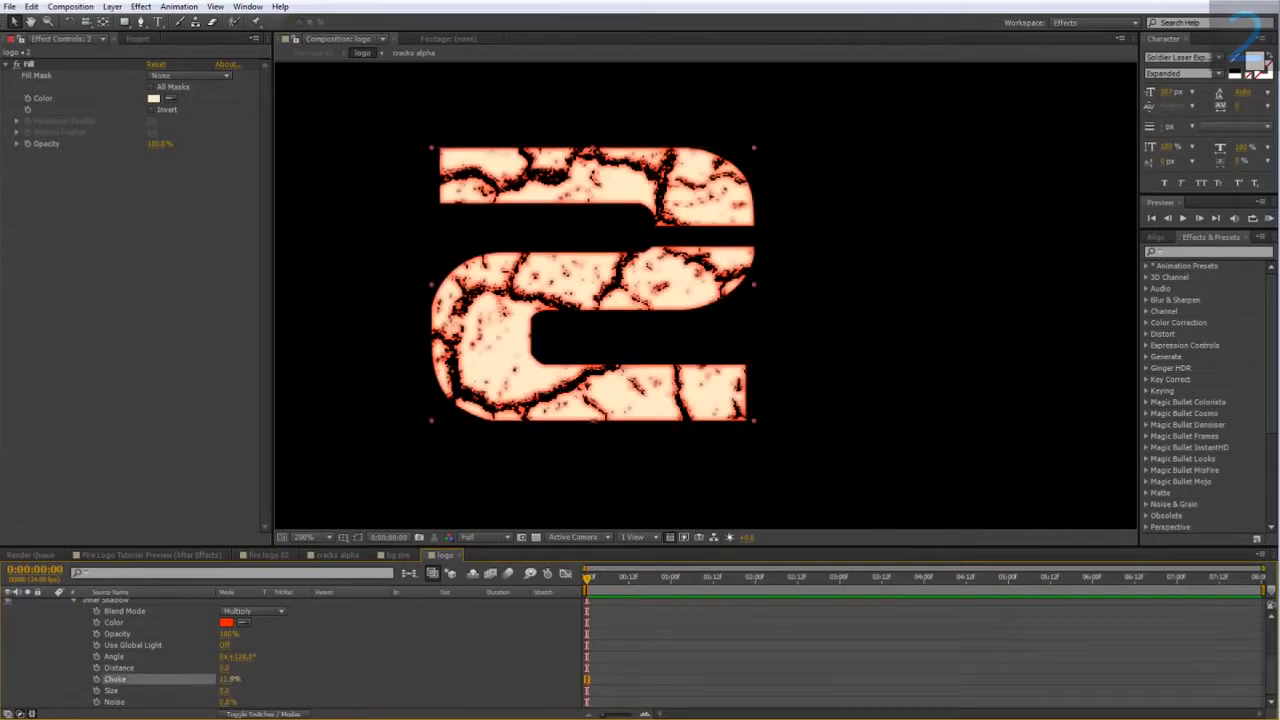
left_click(230, 679)
type("5")
key("Return")
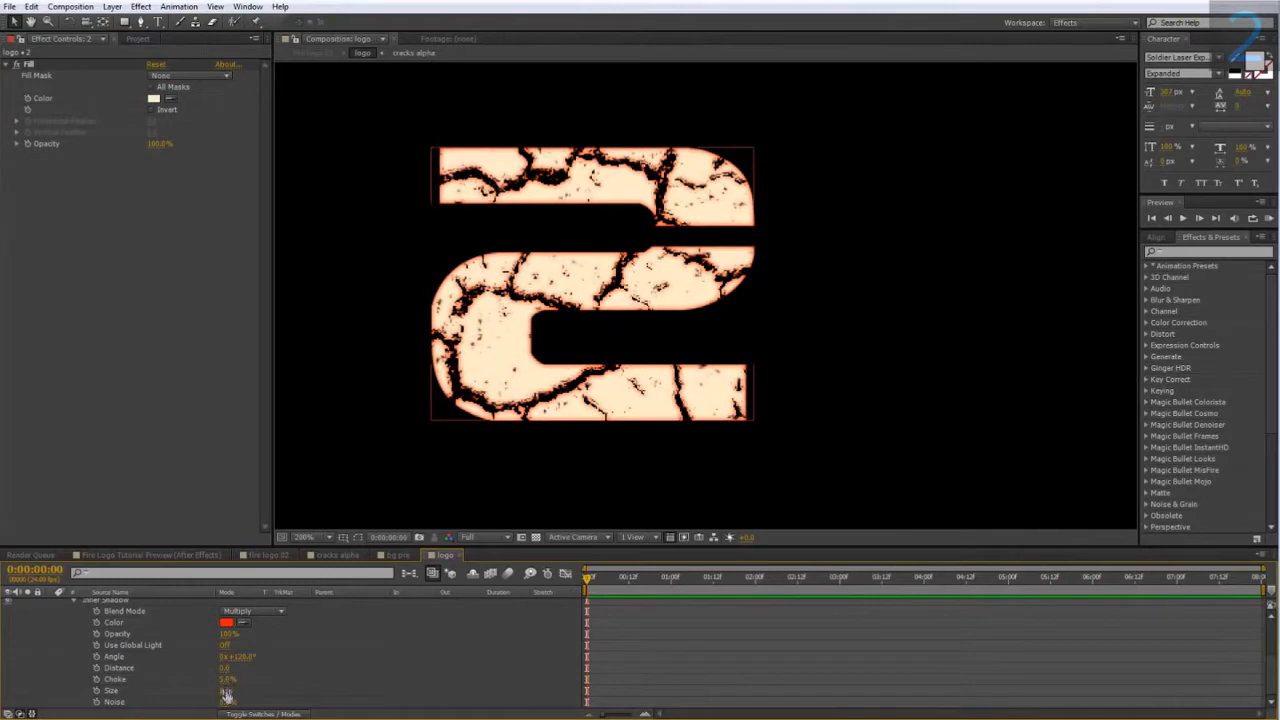
- Set the inner shadow's size to 10 and shift its color to a slightly more orange red
left_click_drag(226, 691, 230, 691)
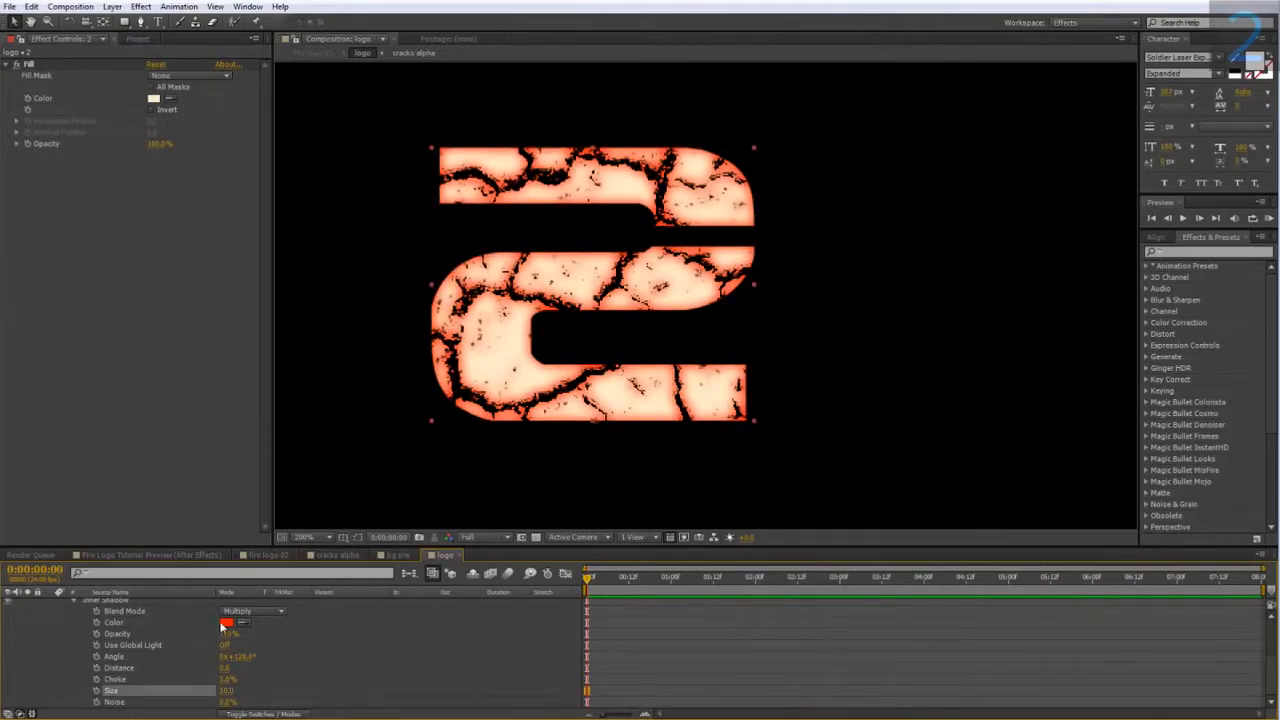
left_click(225, 623)
left_click(838, 598)
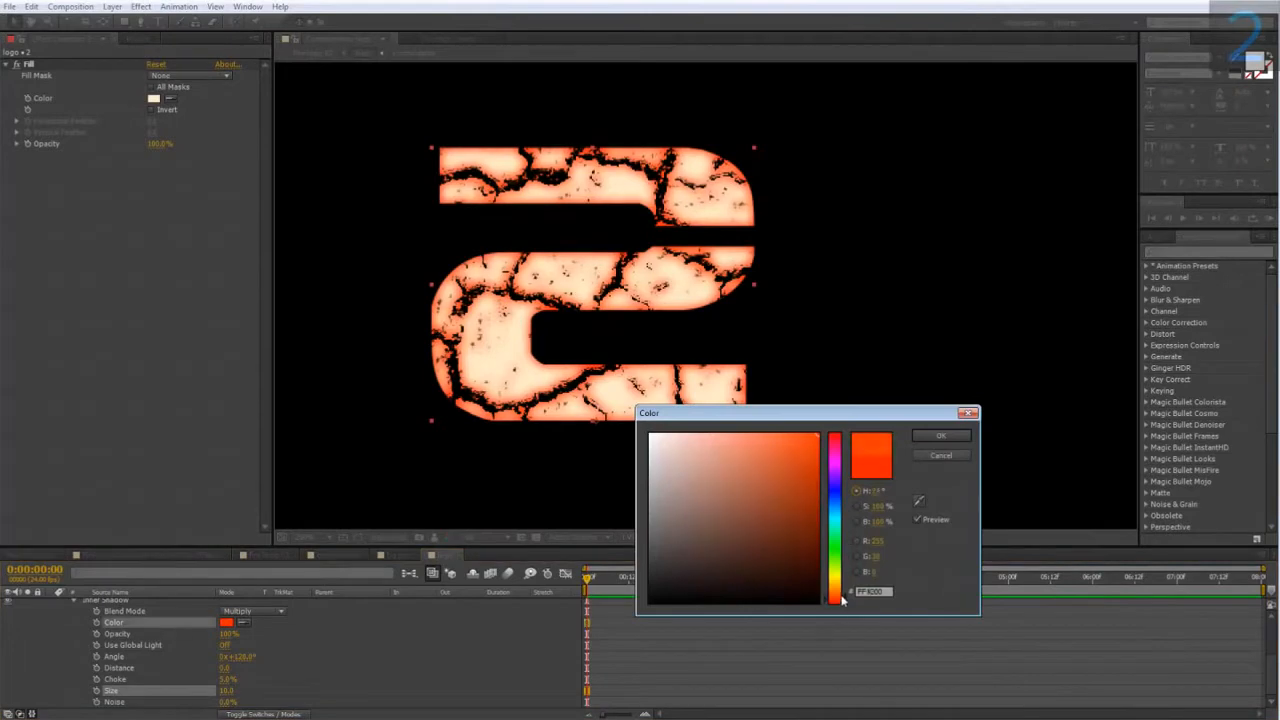
left_click_drag(842, 597, 842, 595)
left_click(938, 437)
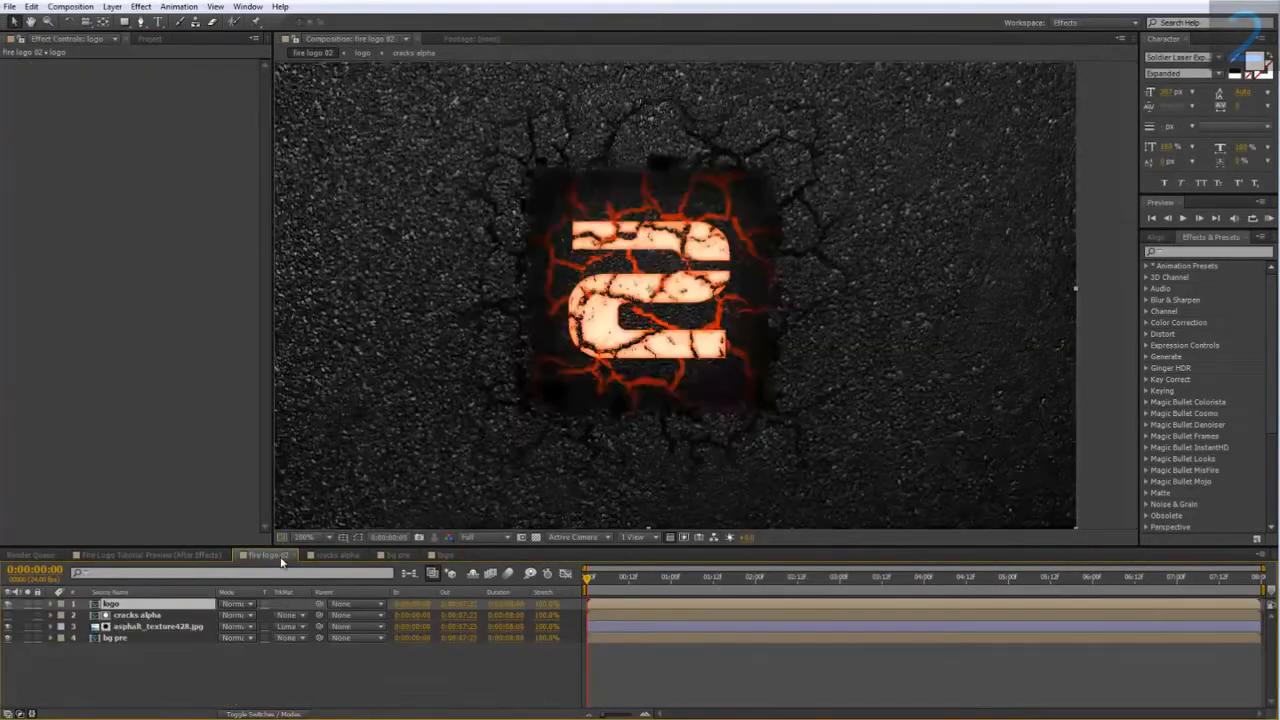
- Duplicate the logo layer in the fire logo 02 composition and apply a Fast Blur with blurriness 100 to the copy
left_click(281, 557)
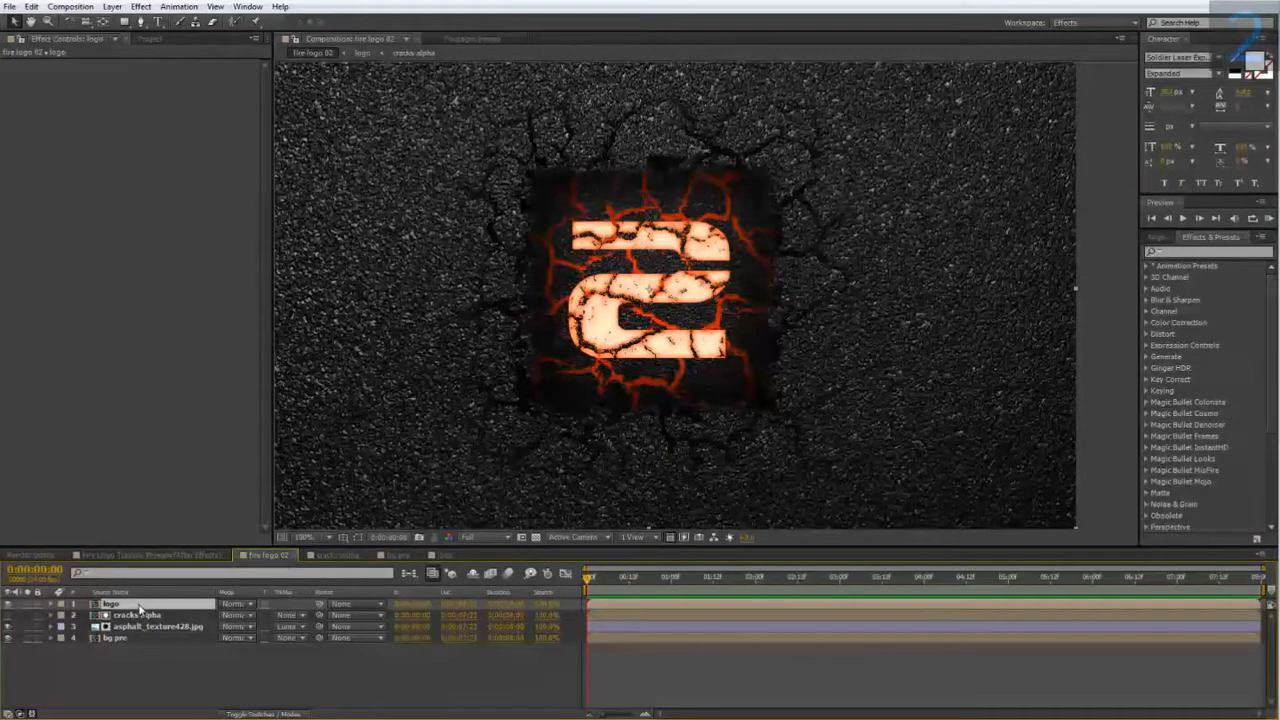
key("ctrl+d")
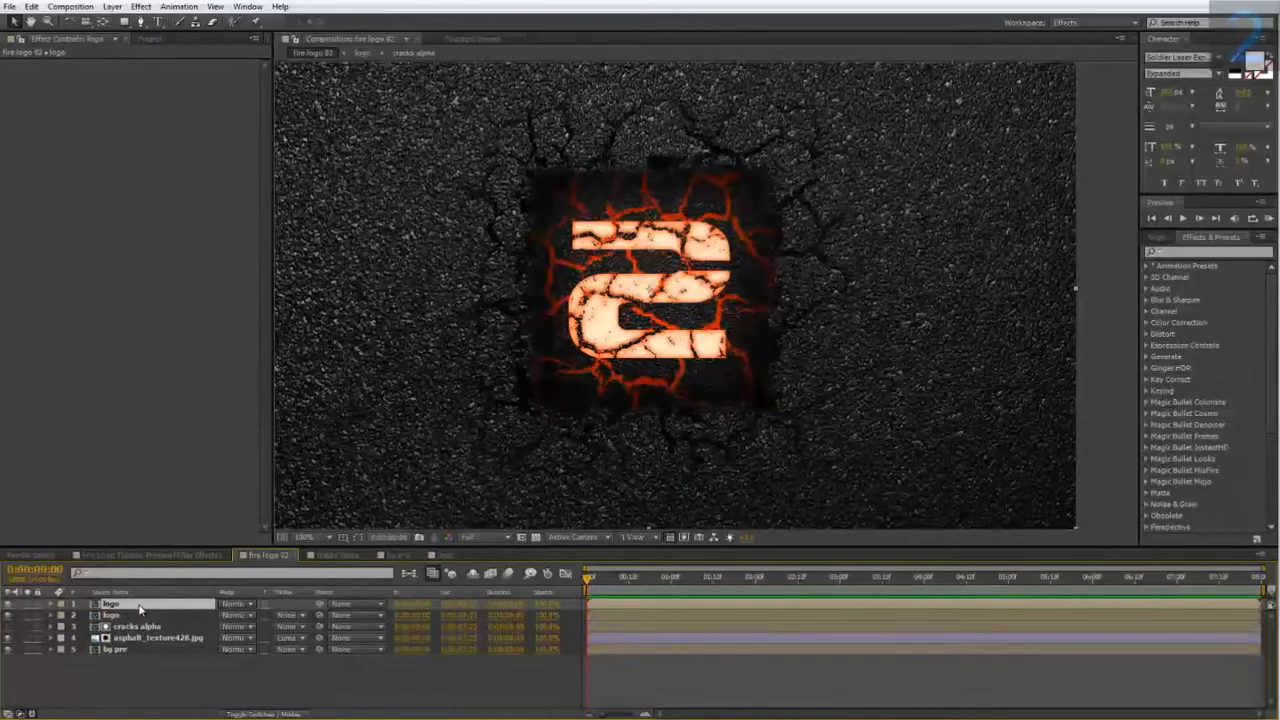
right_click(140, 609)
mouse_move(175, 297)
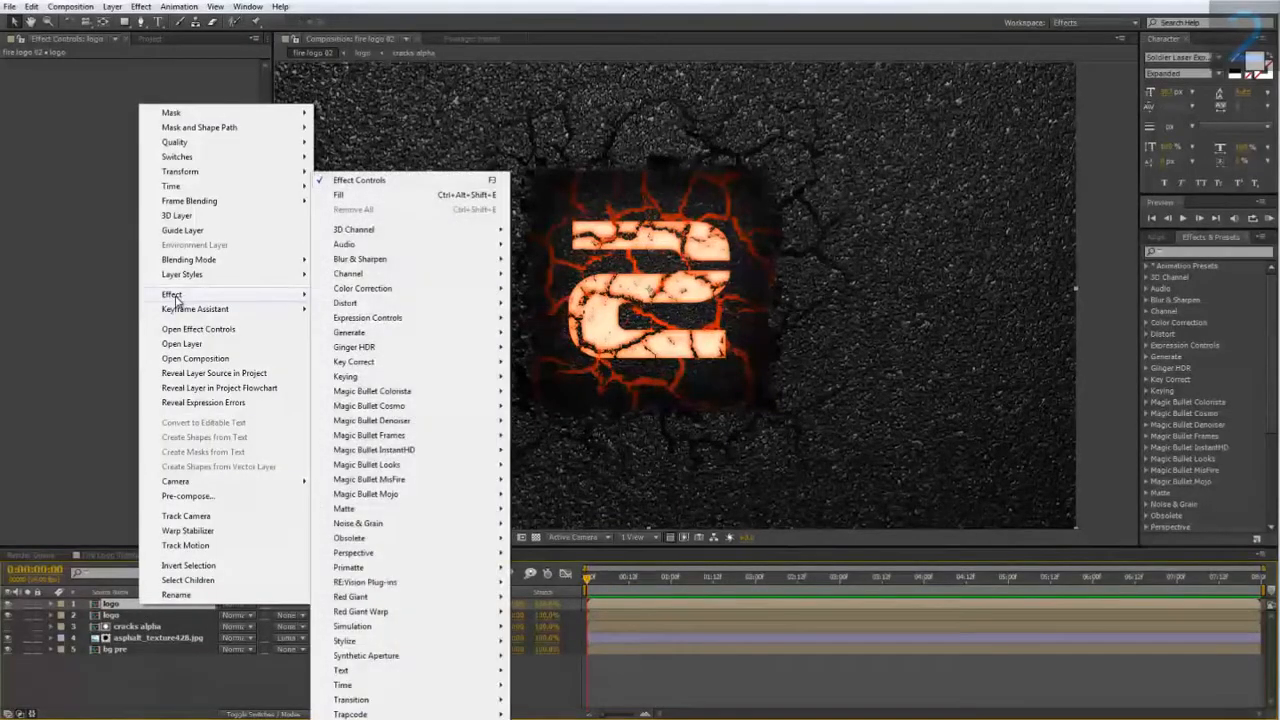
mouse_move(384, 262)
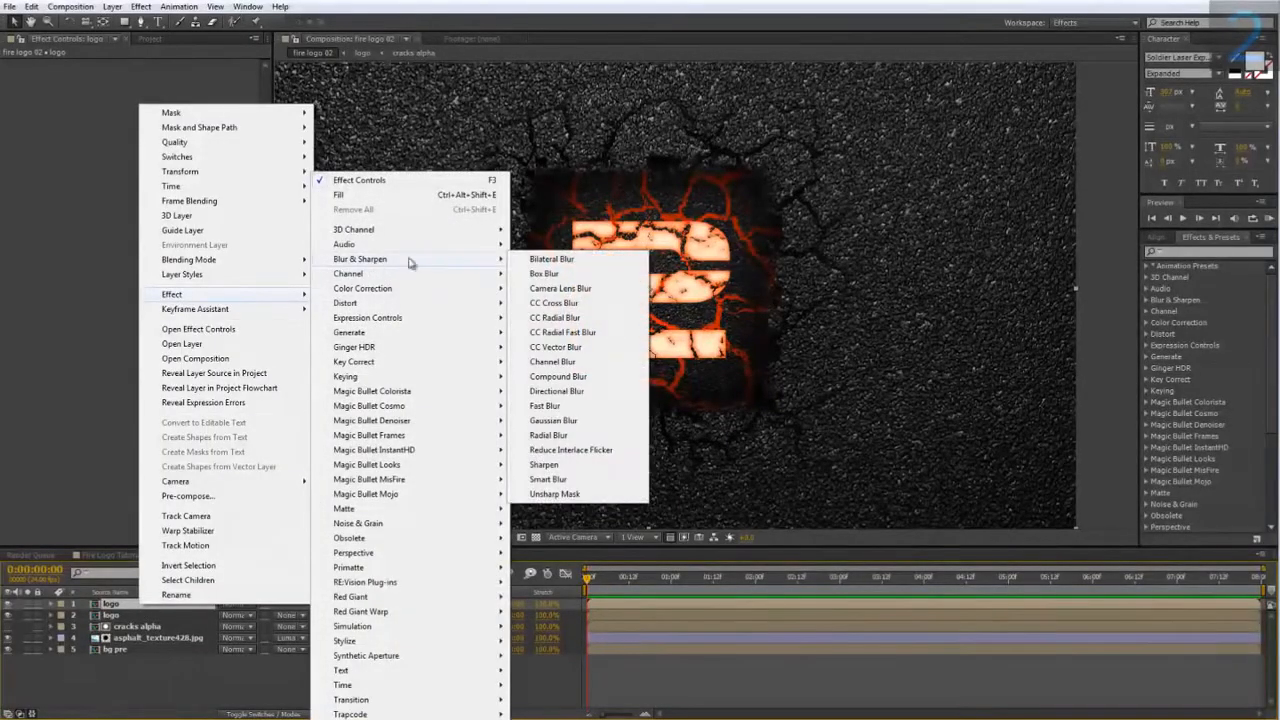
left_click(548, 407)
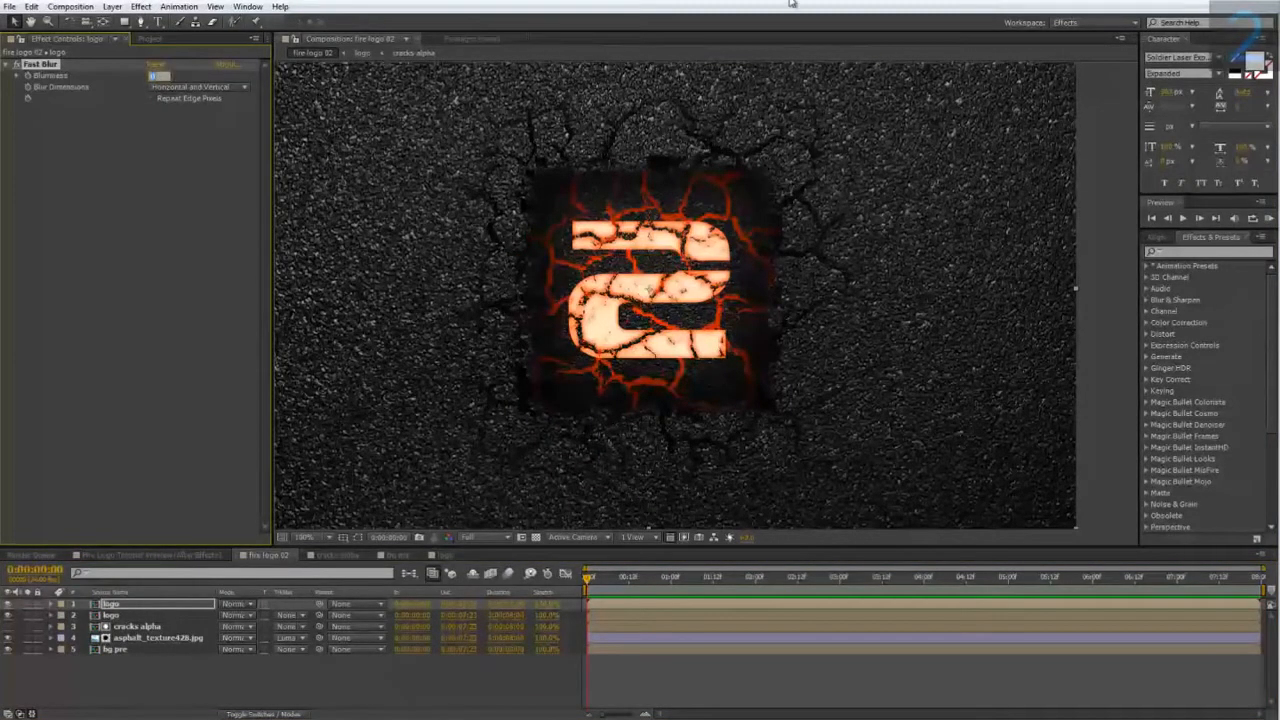
key("Return")
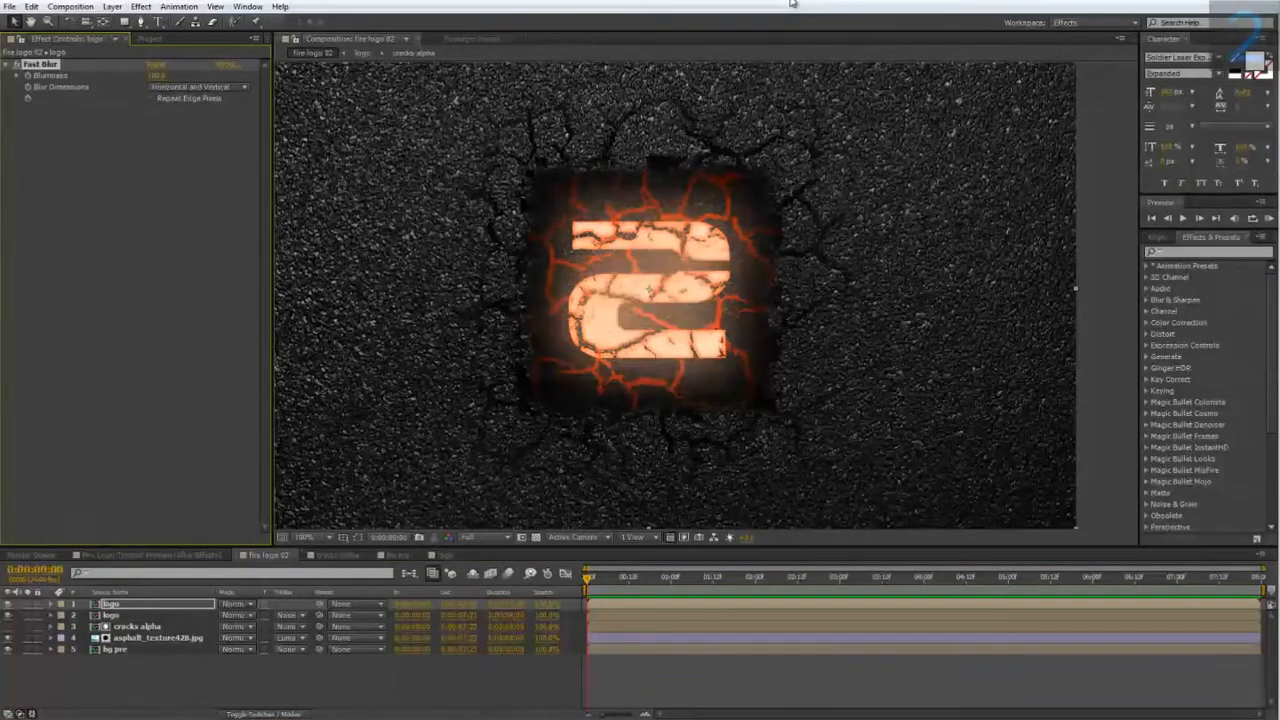
- Add an orange Fill effect to the blurred logo copy and set the layer's blending mode to Add
right_click(147, 603)
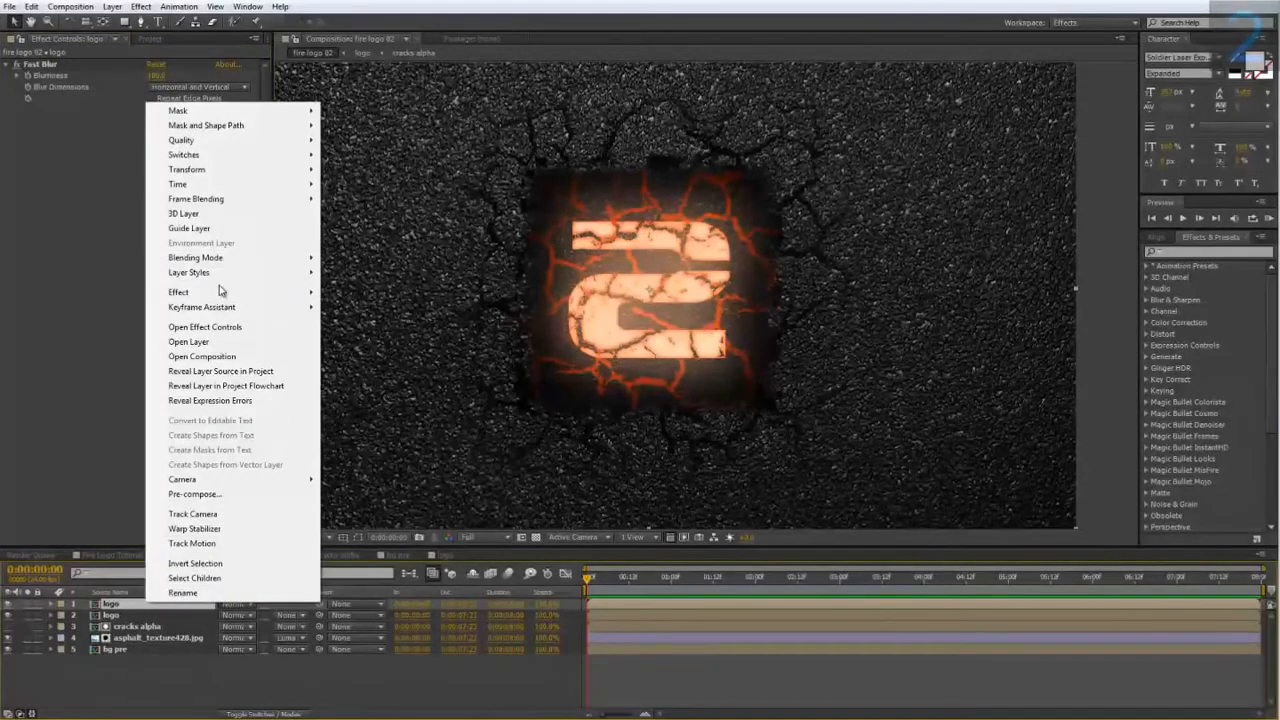
mouse_move(217, 295)
mouse_move(416, 337)
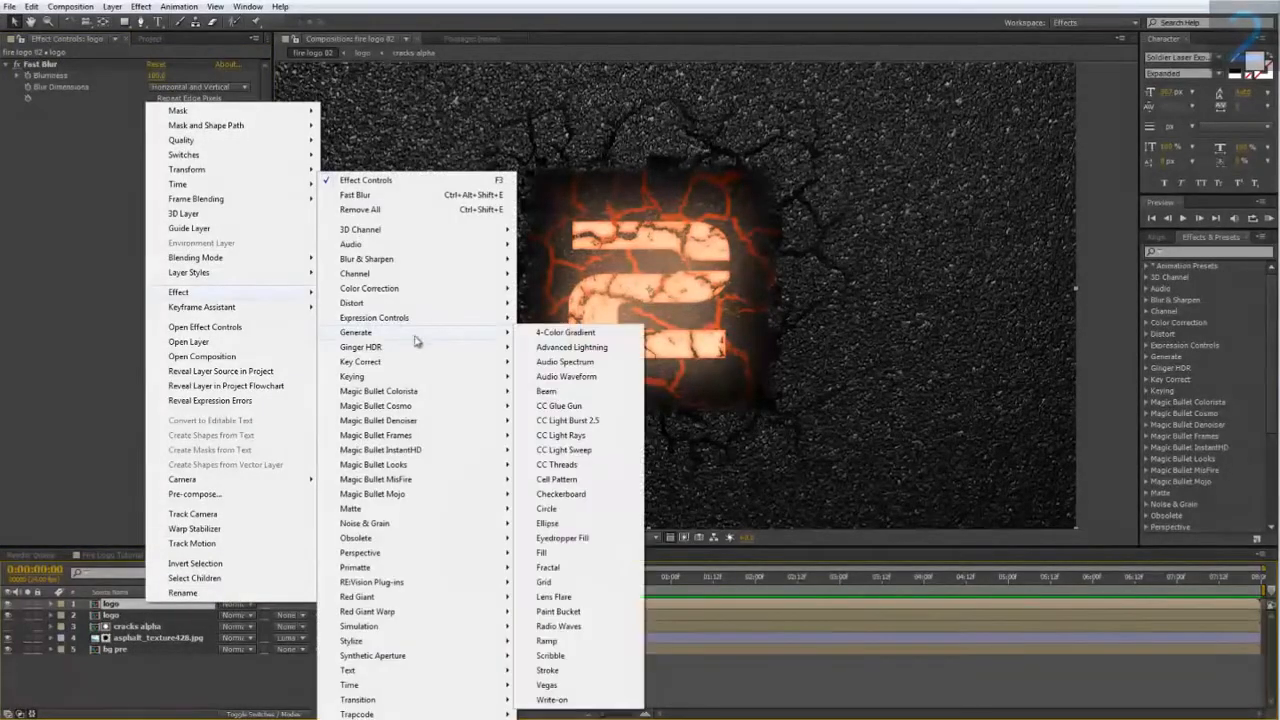
left_click(576, 556)
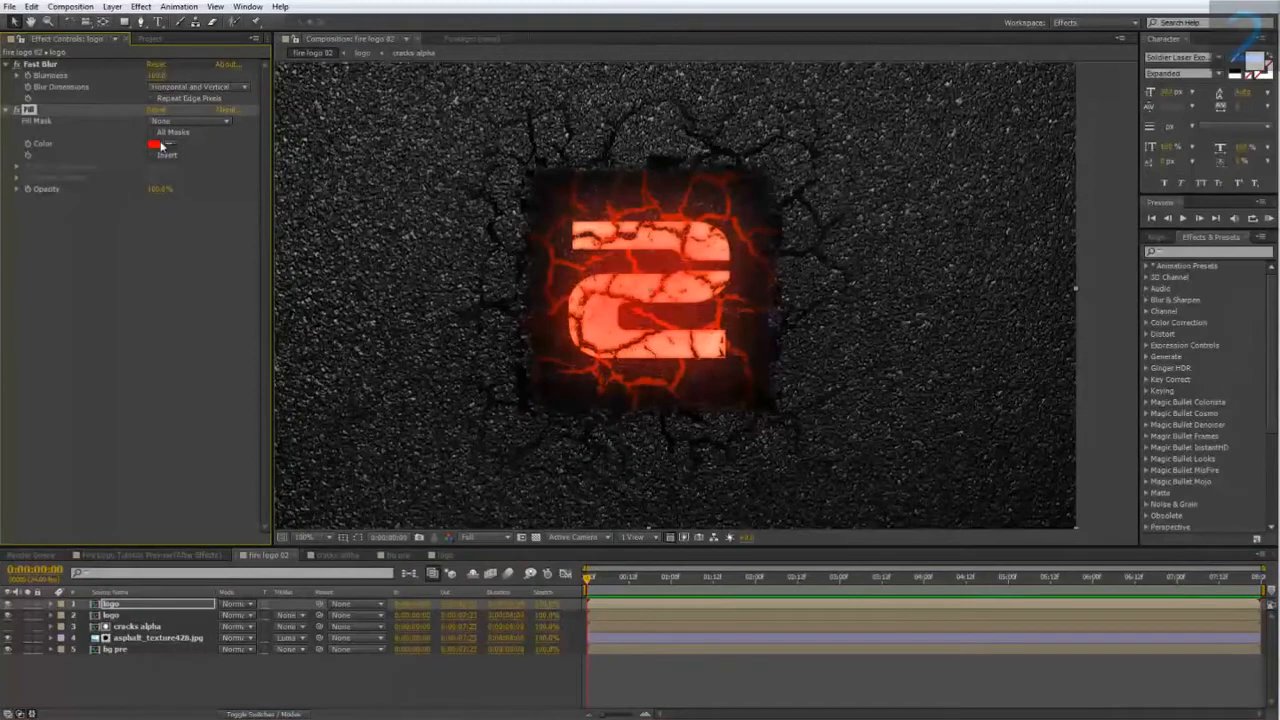
left_click(157, 145)
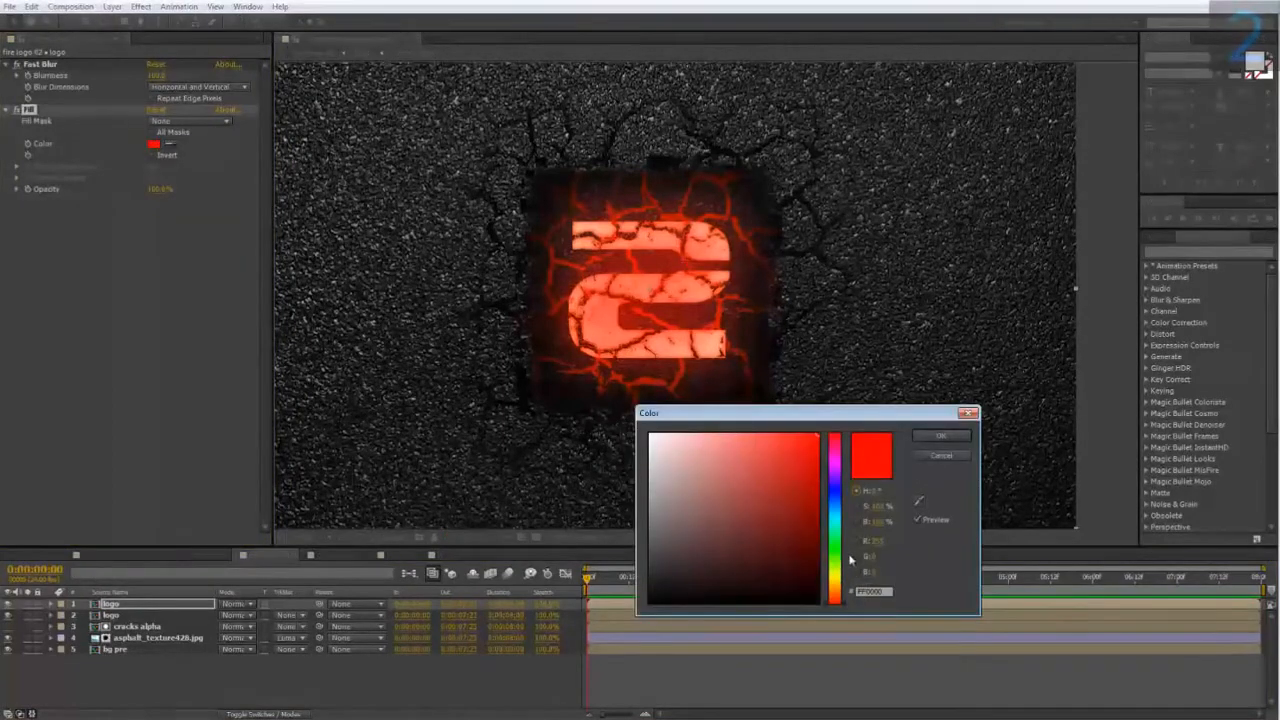
left_click(838, 599)
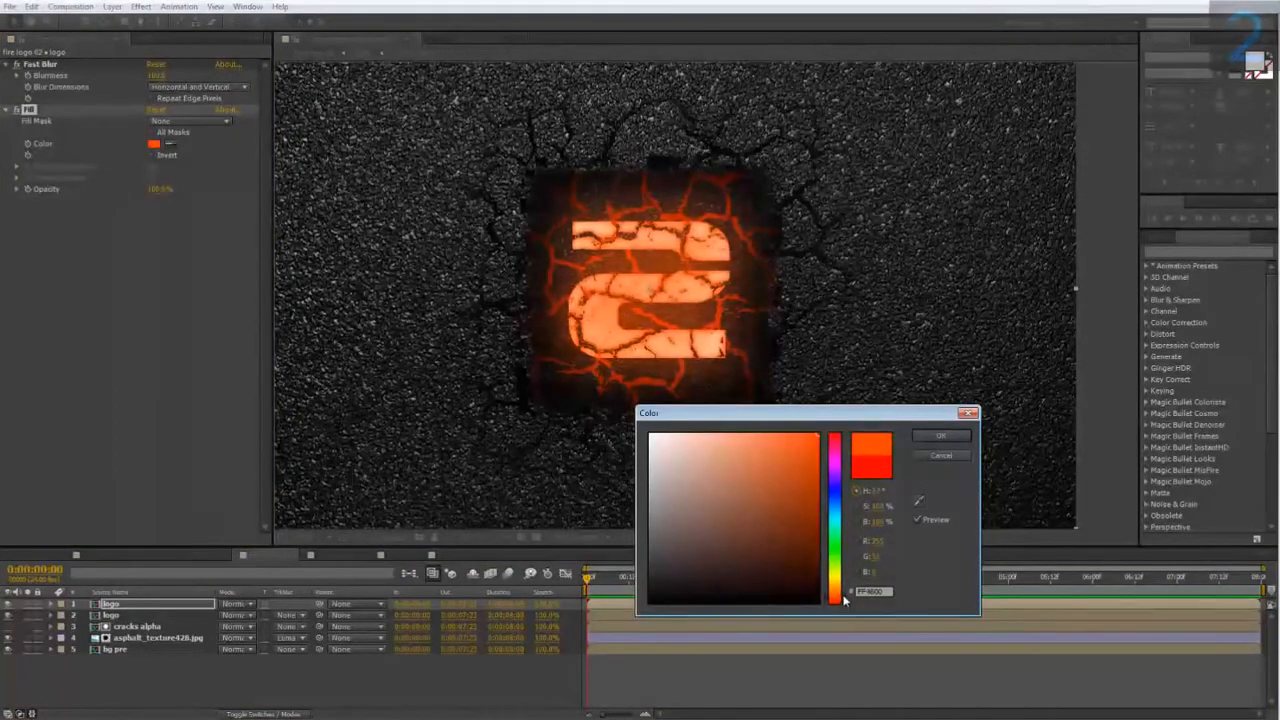
left_click(941, 436)
left_click(242, 605)
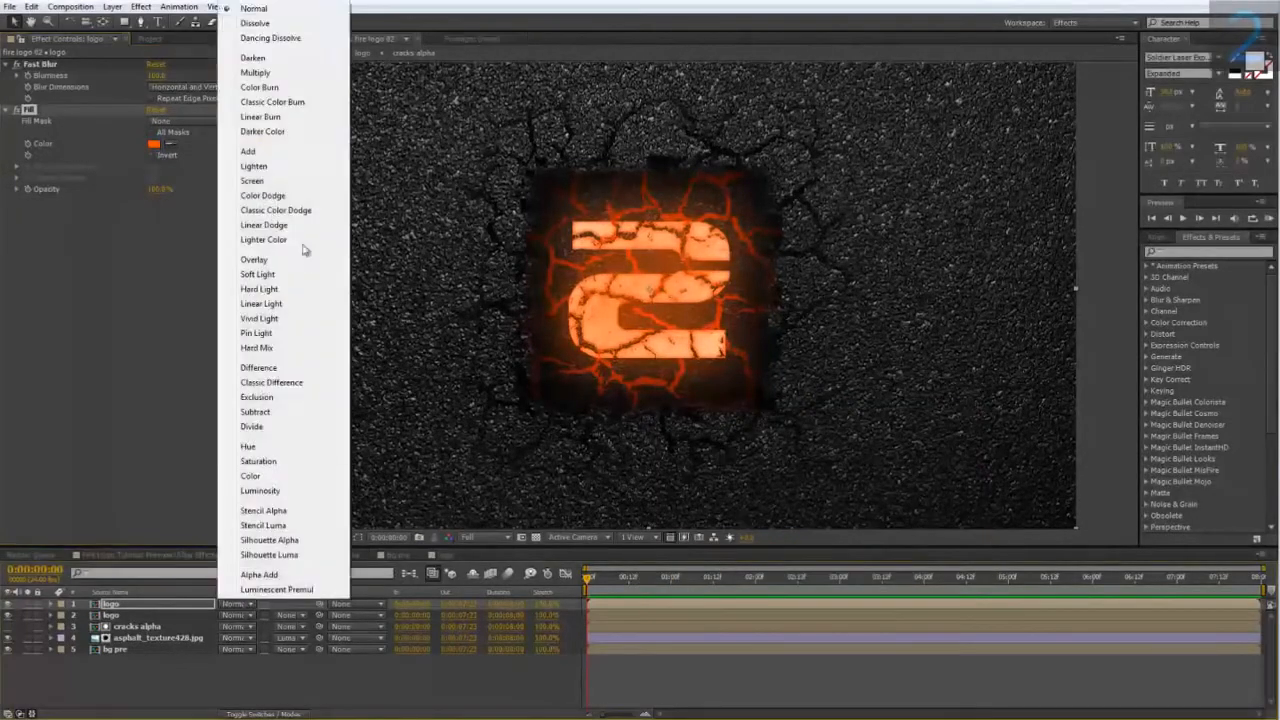
left_click(264, 152)
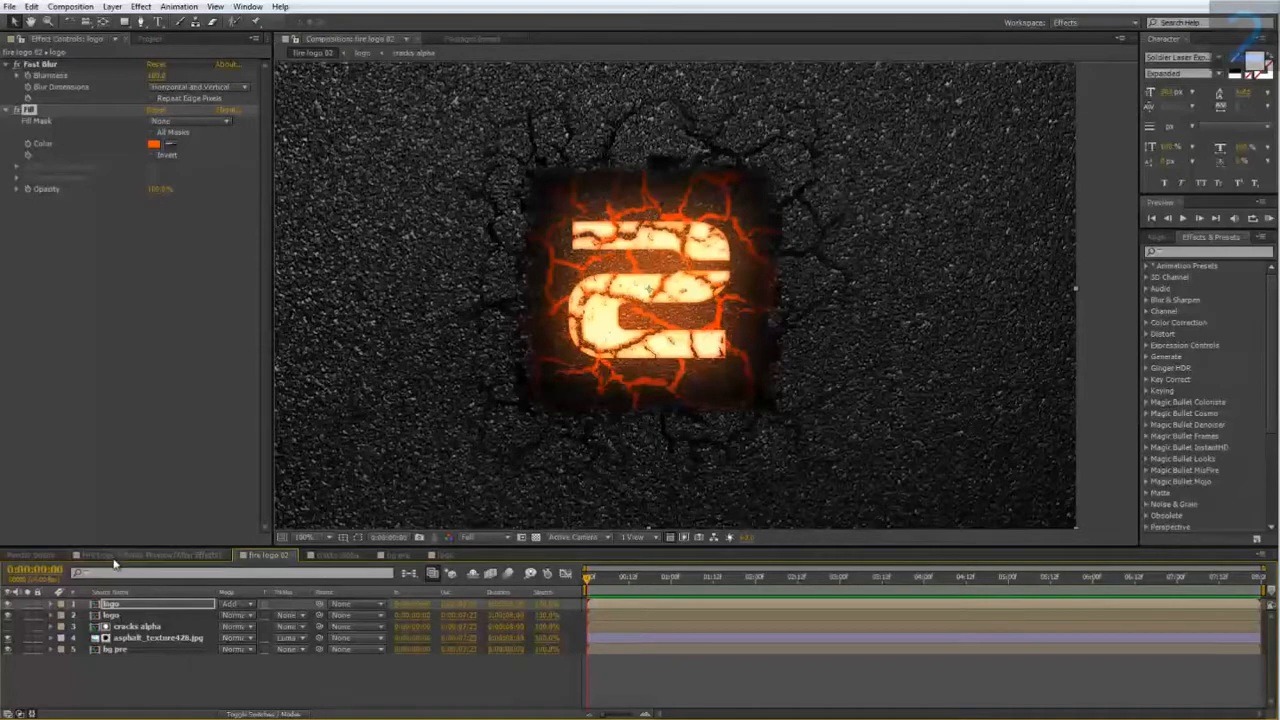
- Check the sparks in the tutorial preview composition, and create a solid named fire particles in the fire logo 02 composition
left_click(160, 556)
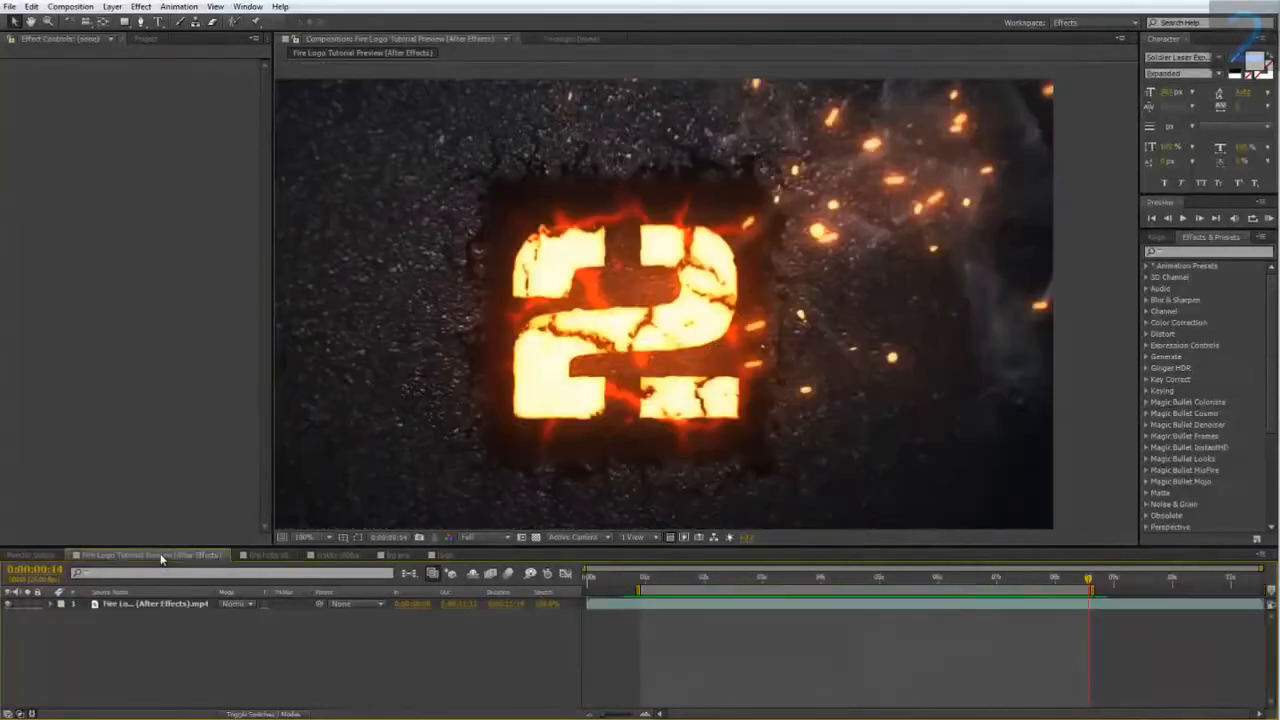
key("comma")
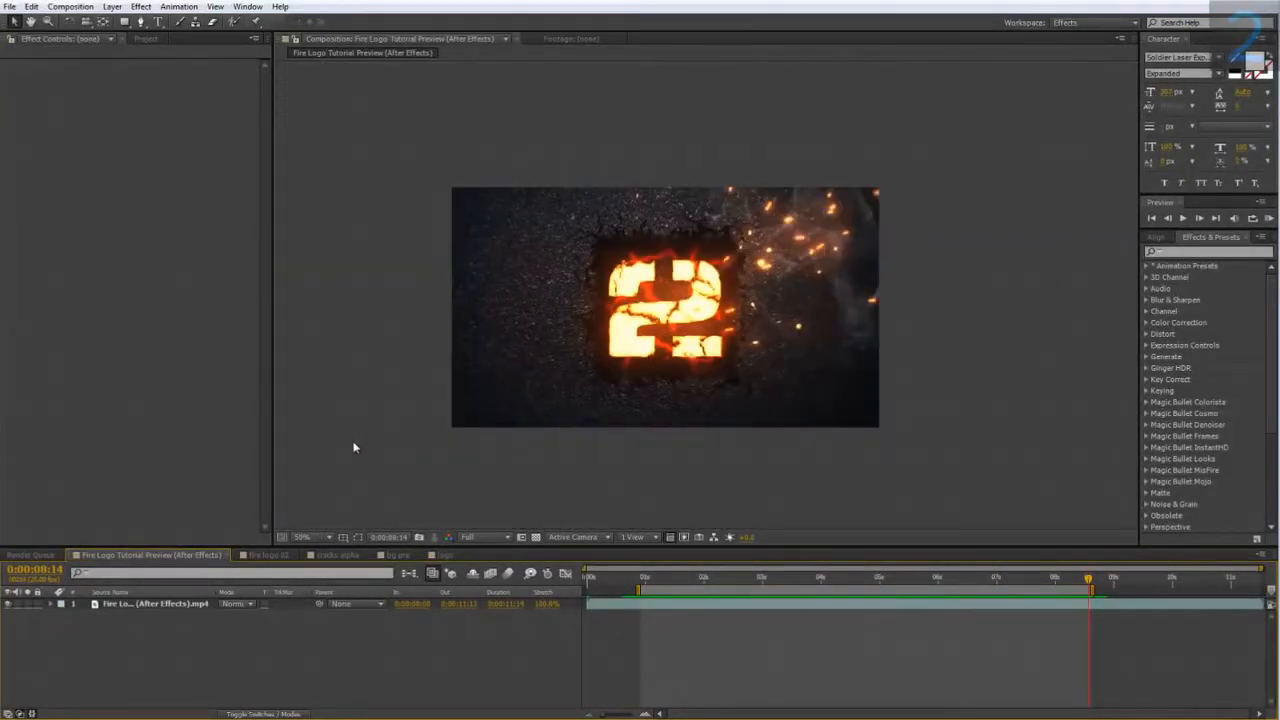
scroll(788, 327, "up", 1)
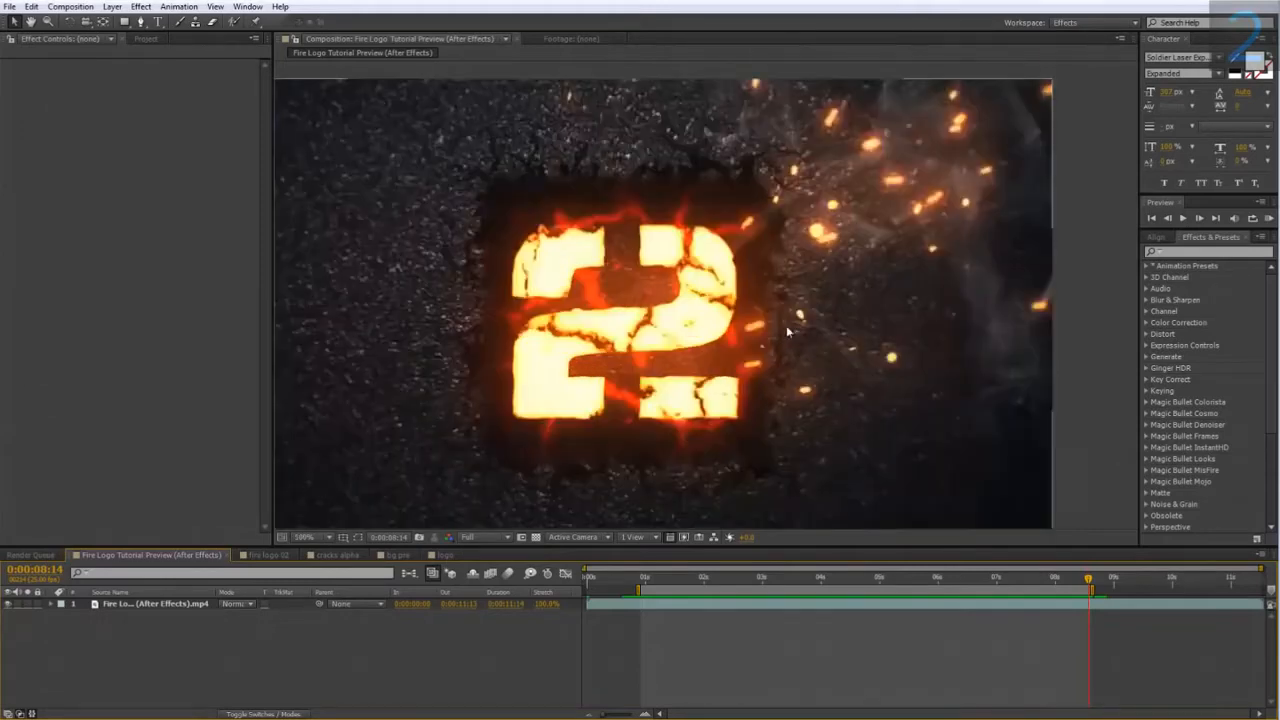
left_click_drag(786, 325, 569, 354)
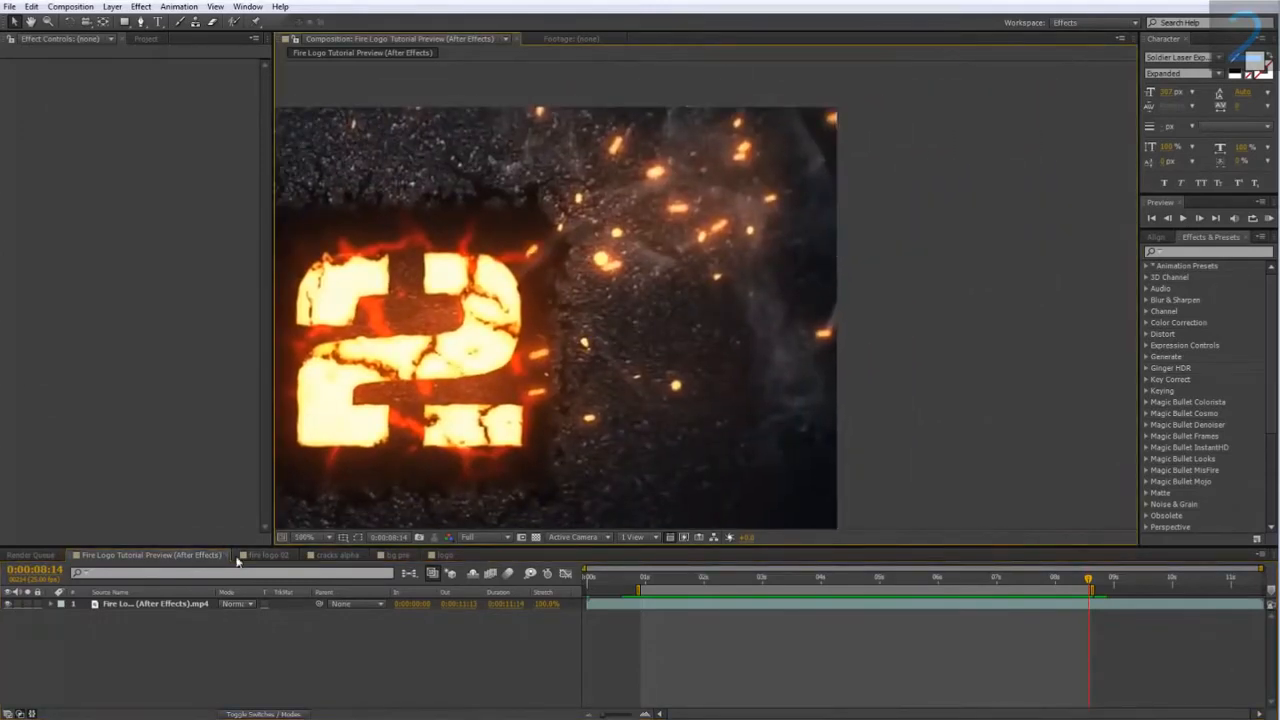
left_click(266, 555)
right_click(155, 667)
mouse_move(230, 527)
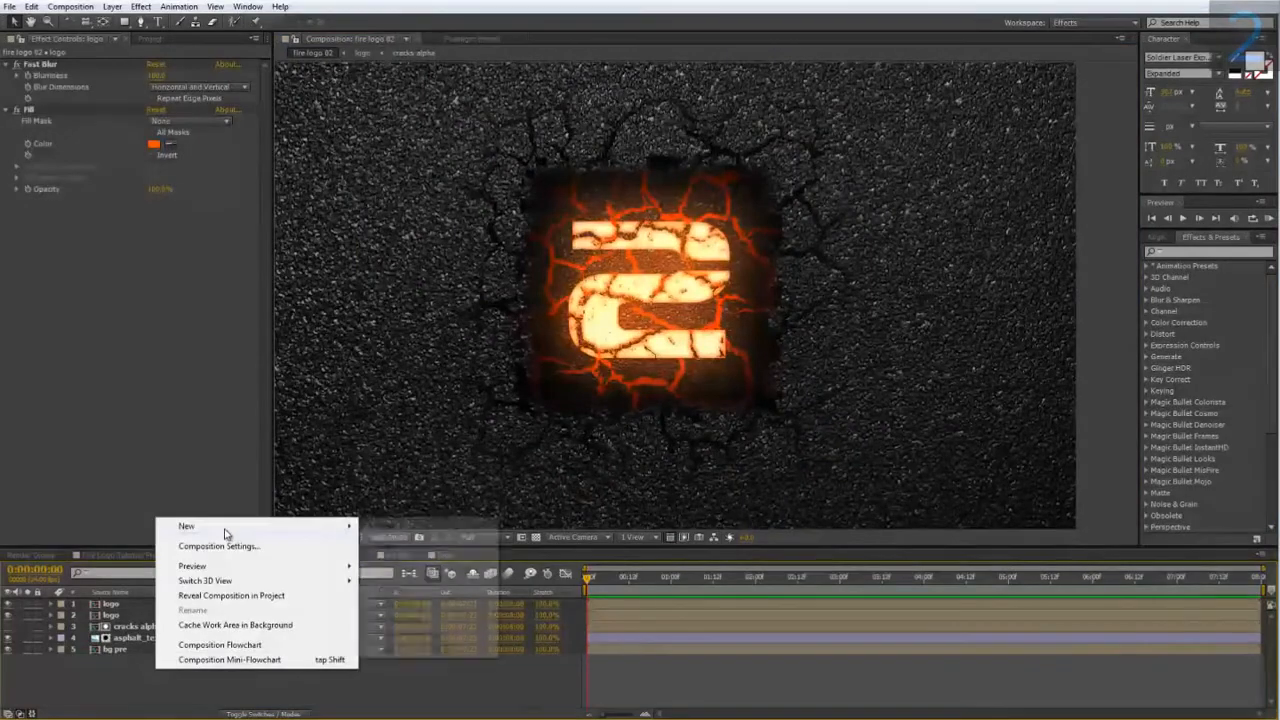
left_click(388, 558)
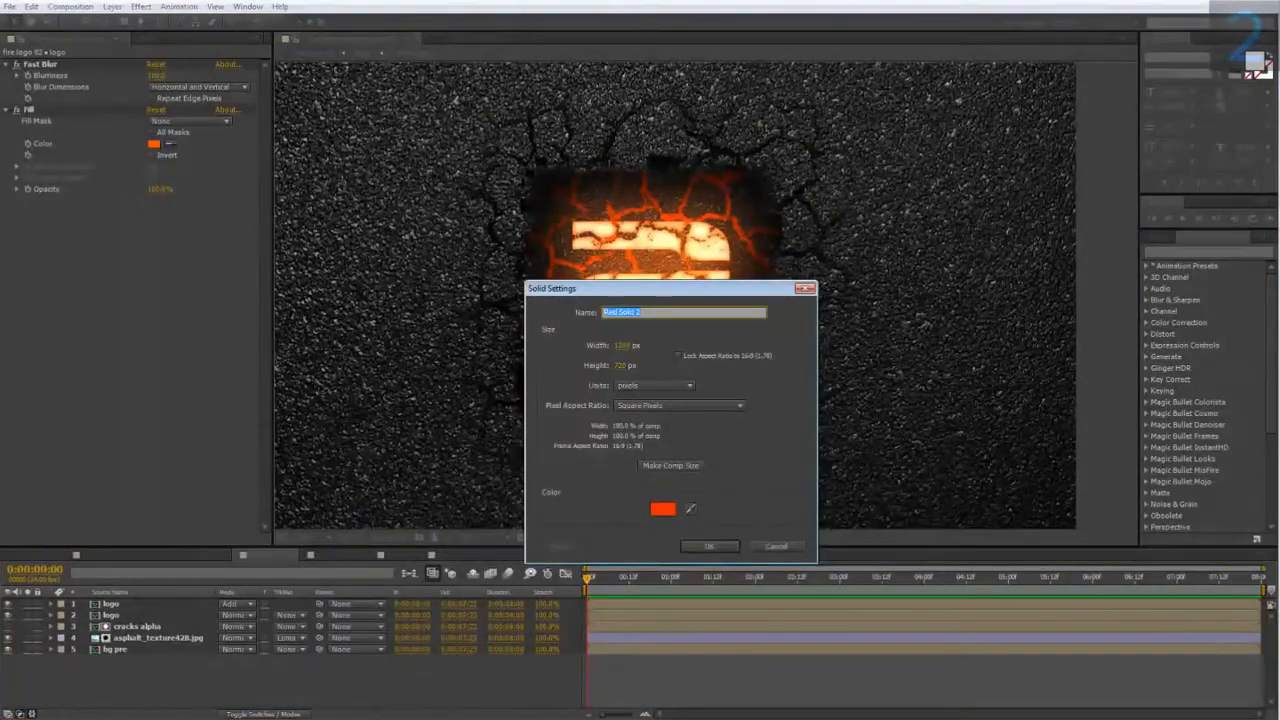
type("fire particles")
key("Return")
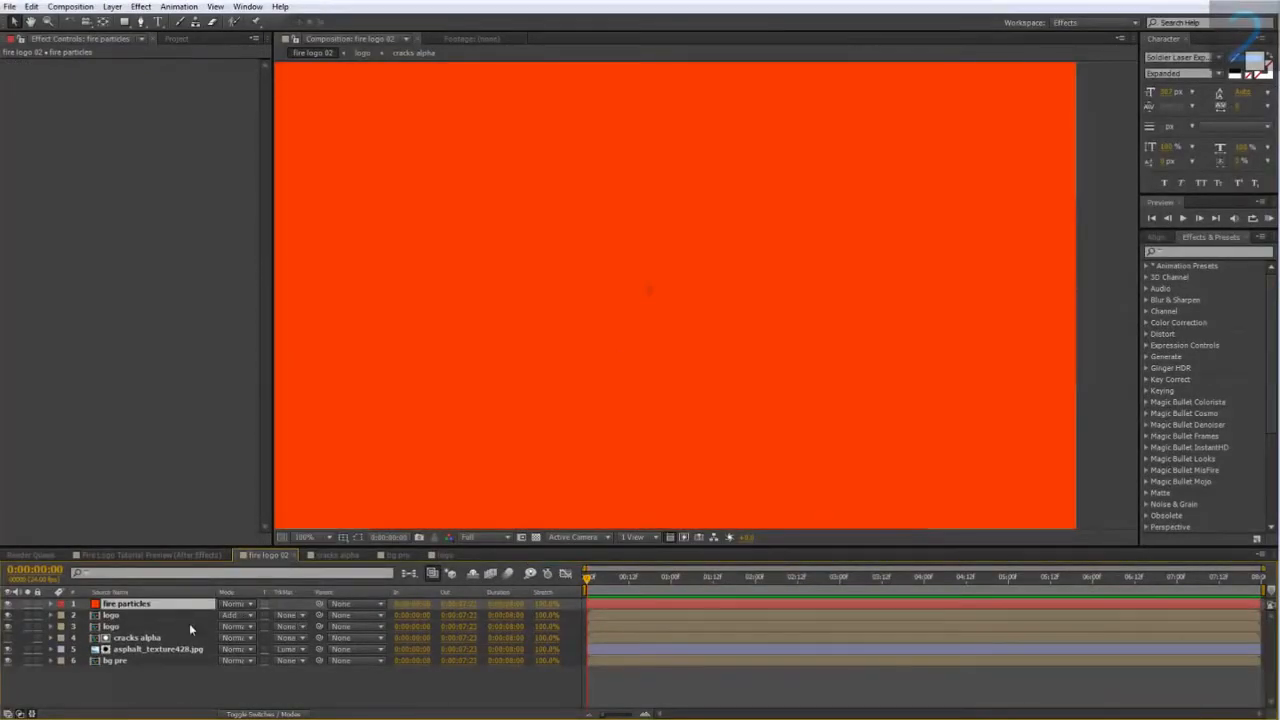
- Apply the Trapcode Particular effect to the fire particles layer and expand its Emitter settings
right_click(162, 609)
mouse_move(204, 292)
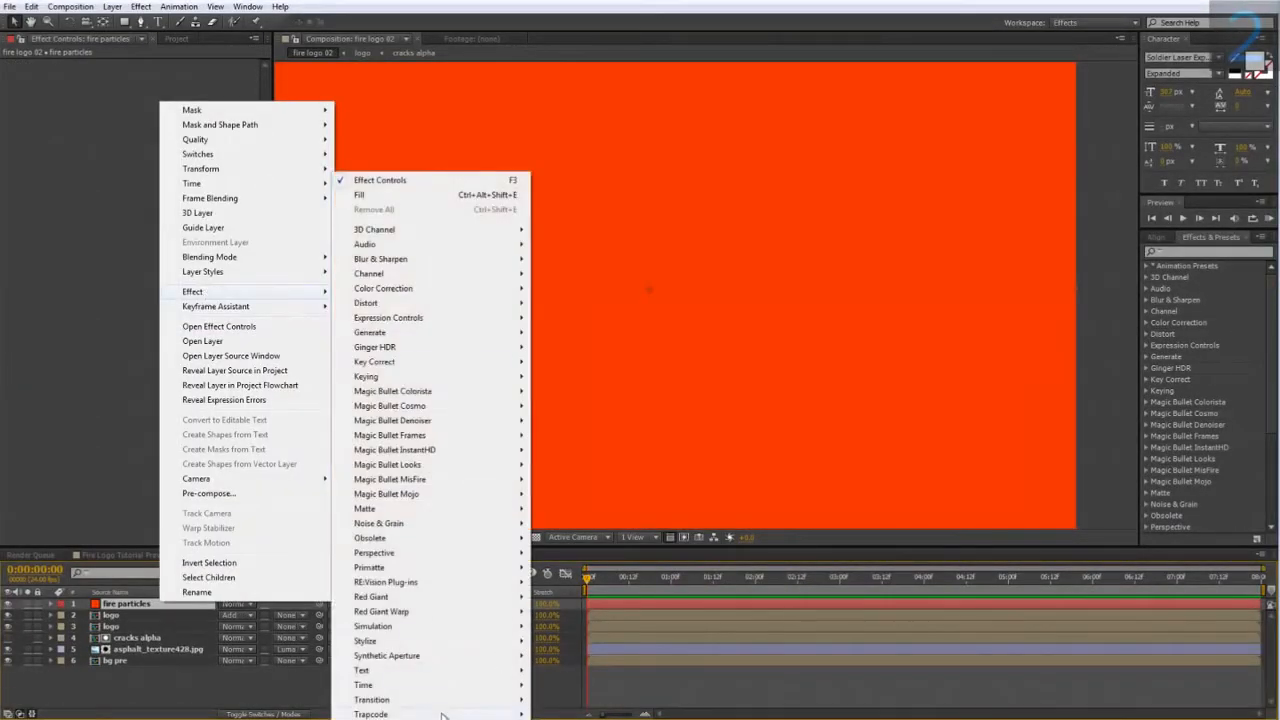
mouse_move(425, 714)
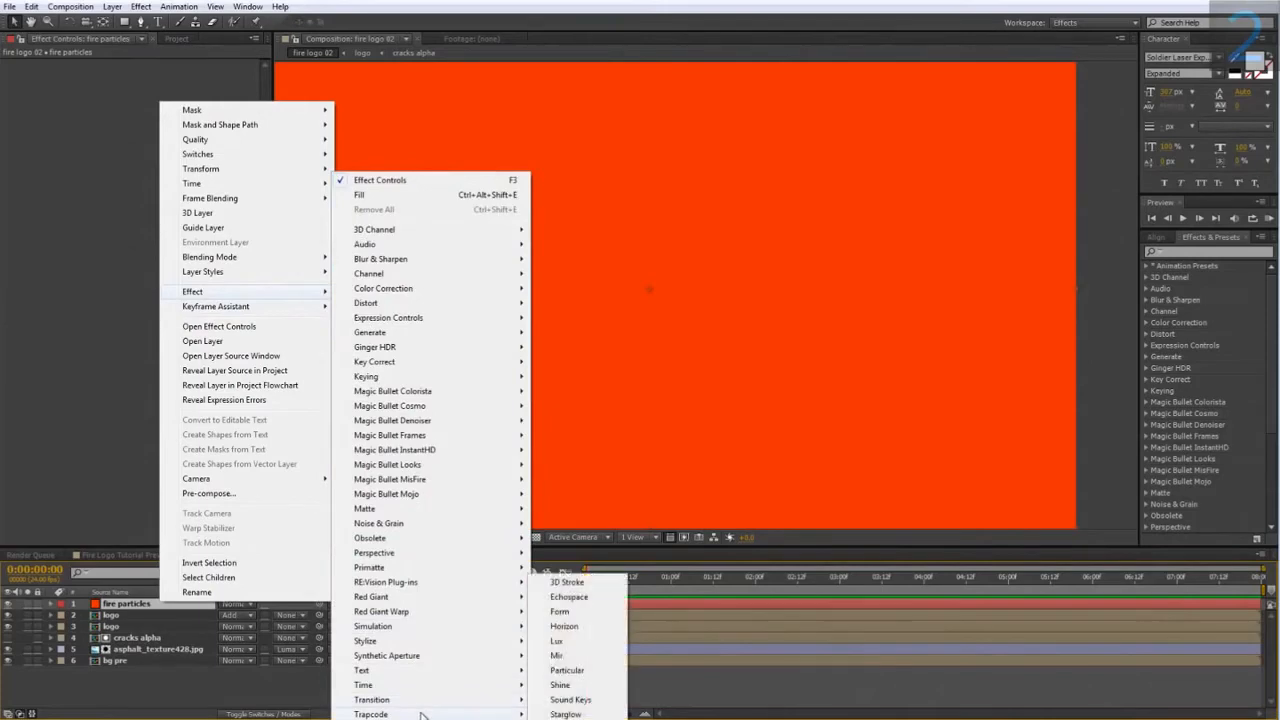
left_click(568, 672)
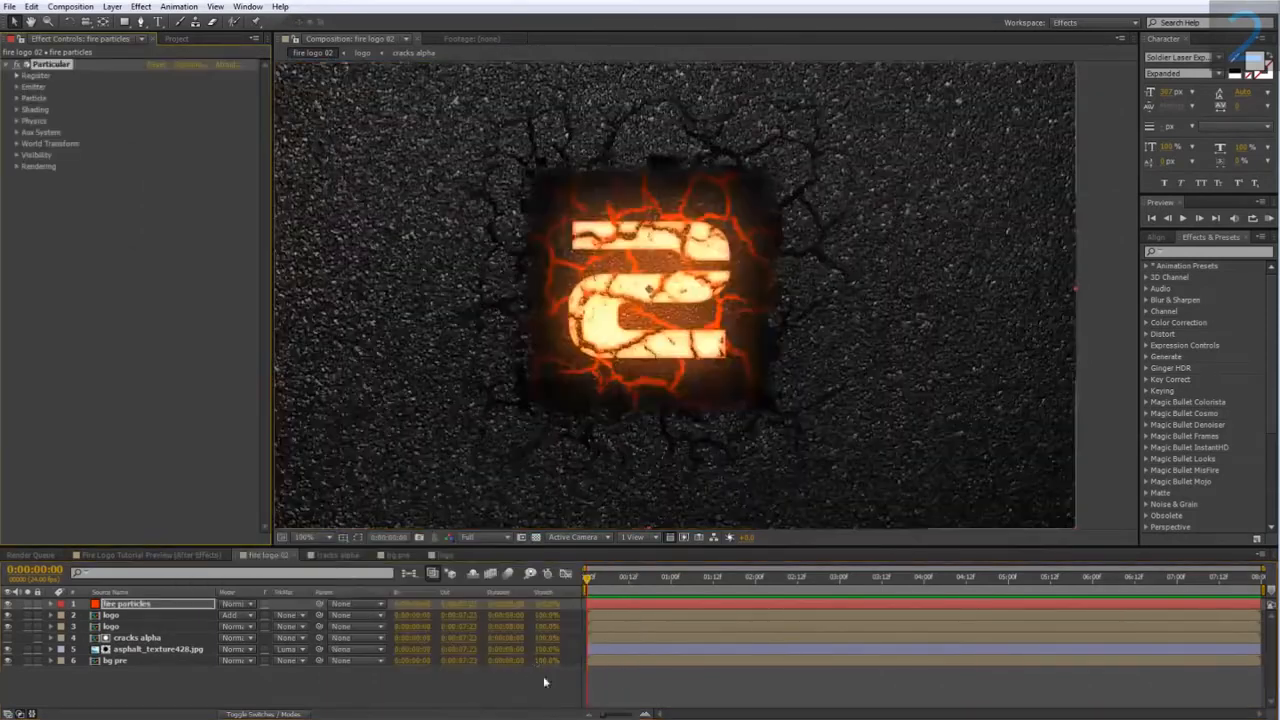
left_click(18, 87)
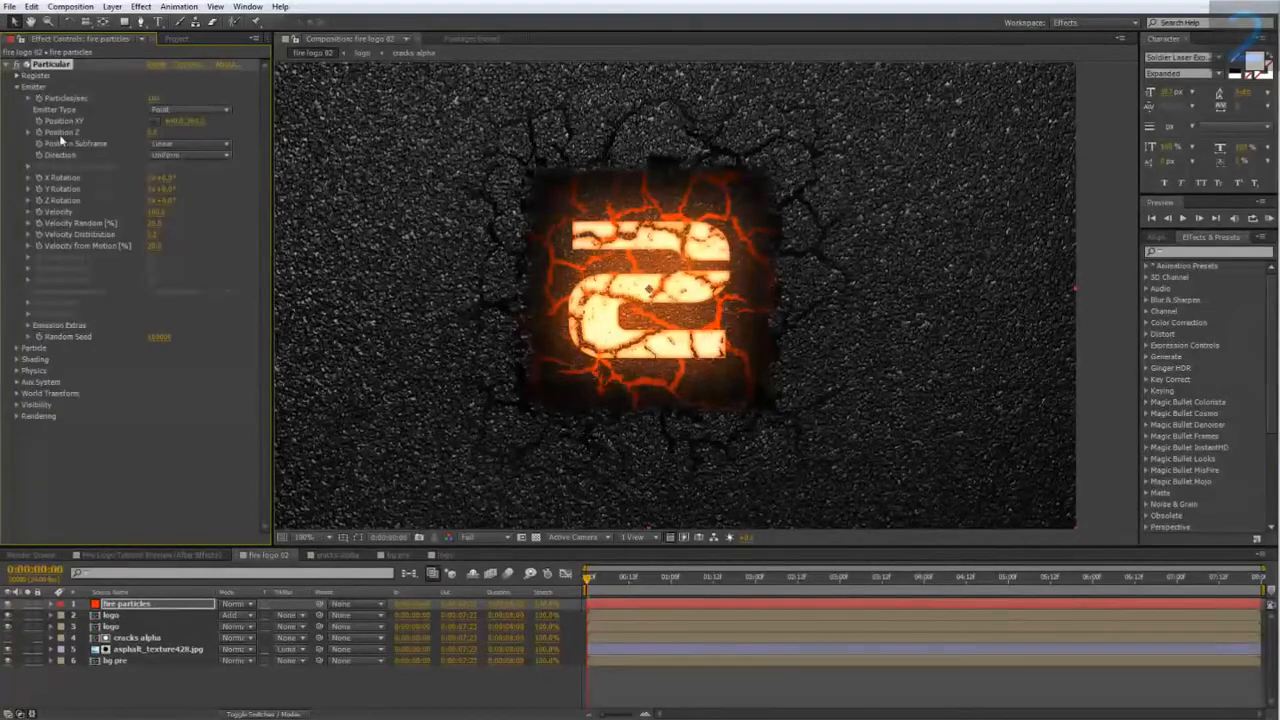
- Preview the emitted particles over time and set the emitter's Particles/sec to 30
left_click_drag(620, 577, 656, 575)
key("space")
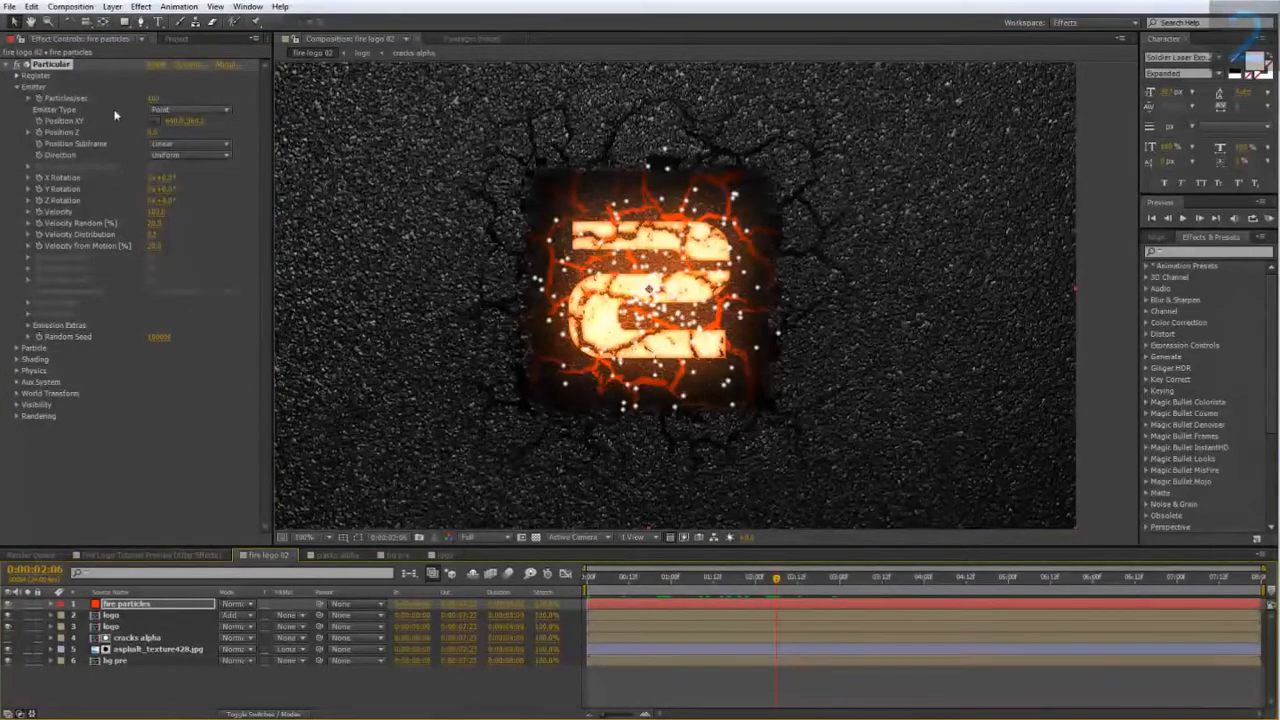
left_click(158, 99)
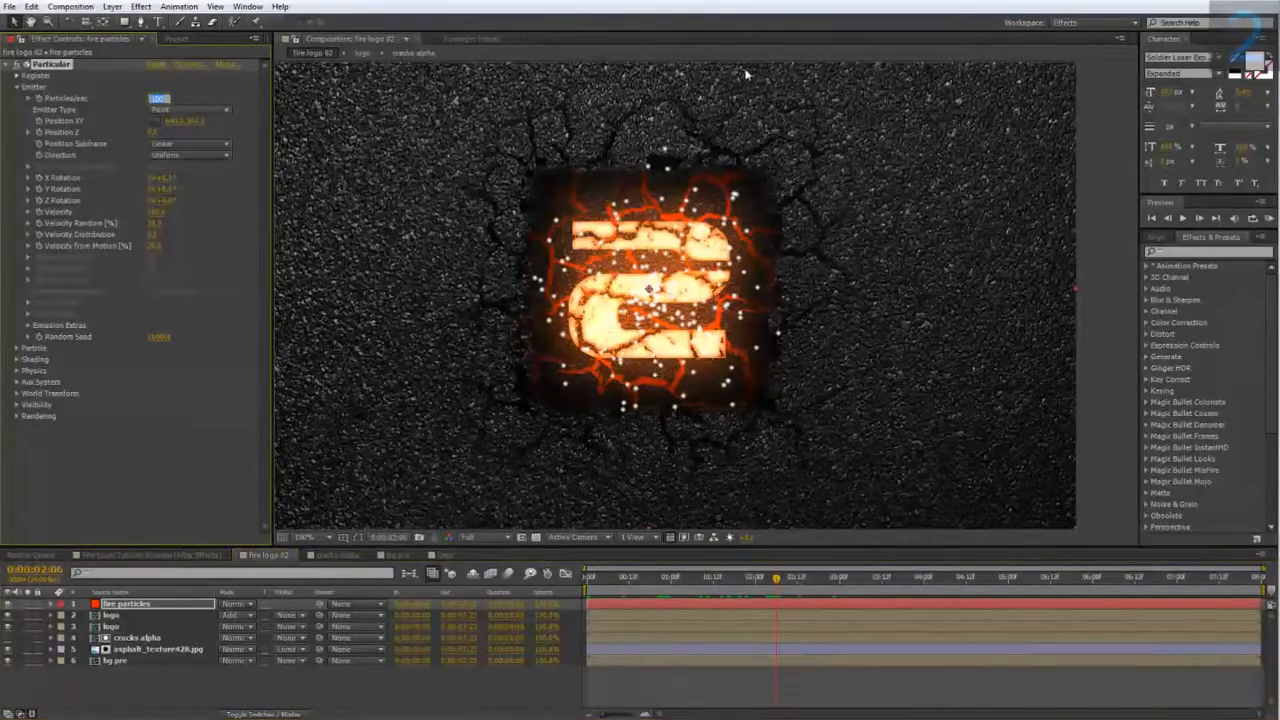
type("30")
key("Return")
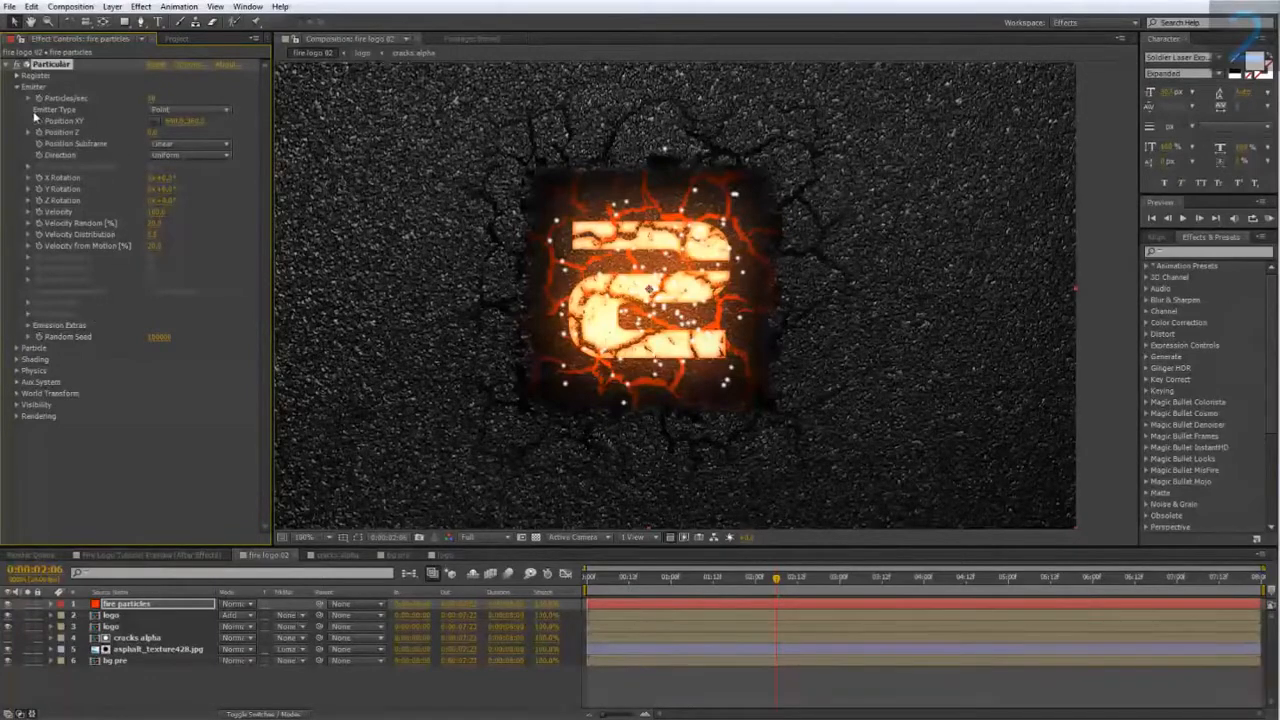
- Try the Sphere emitter type for the particles and settle on Box
left_click(186, 111)
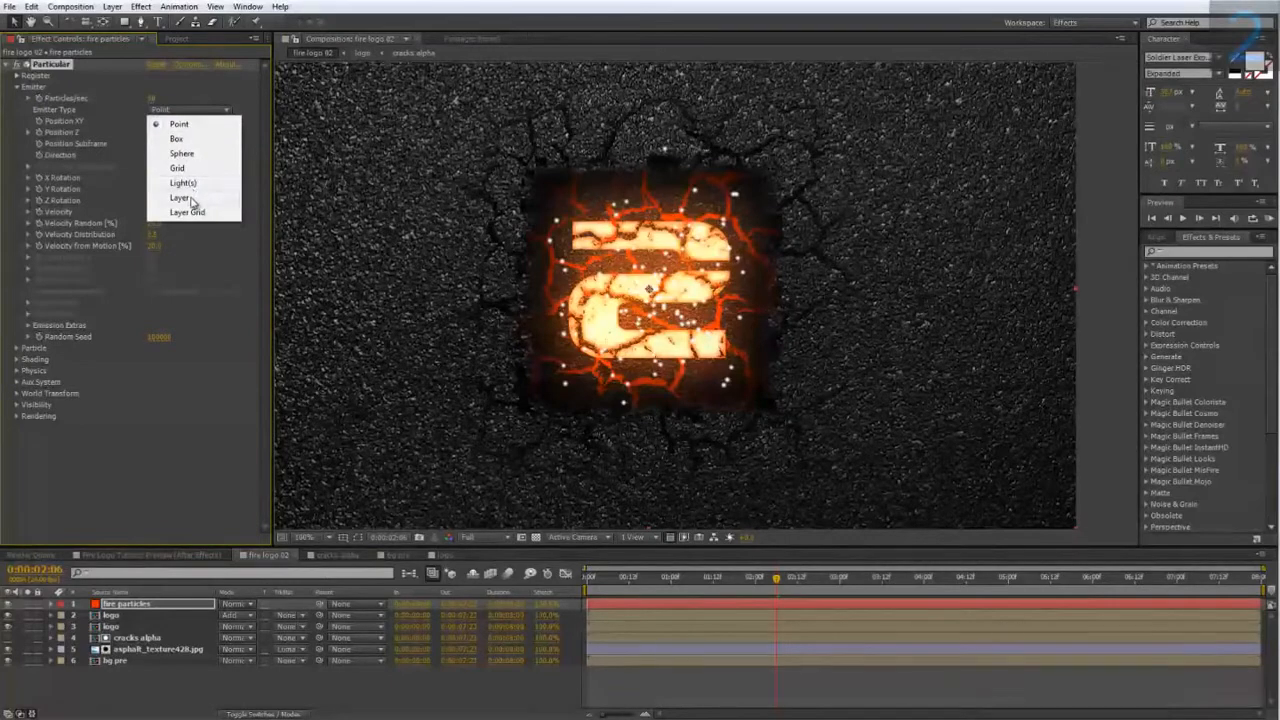
left_click(182, 154)
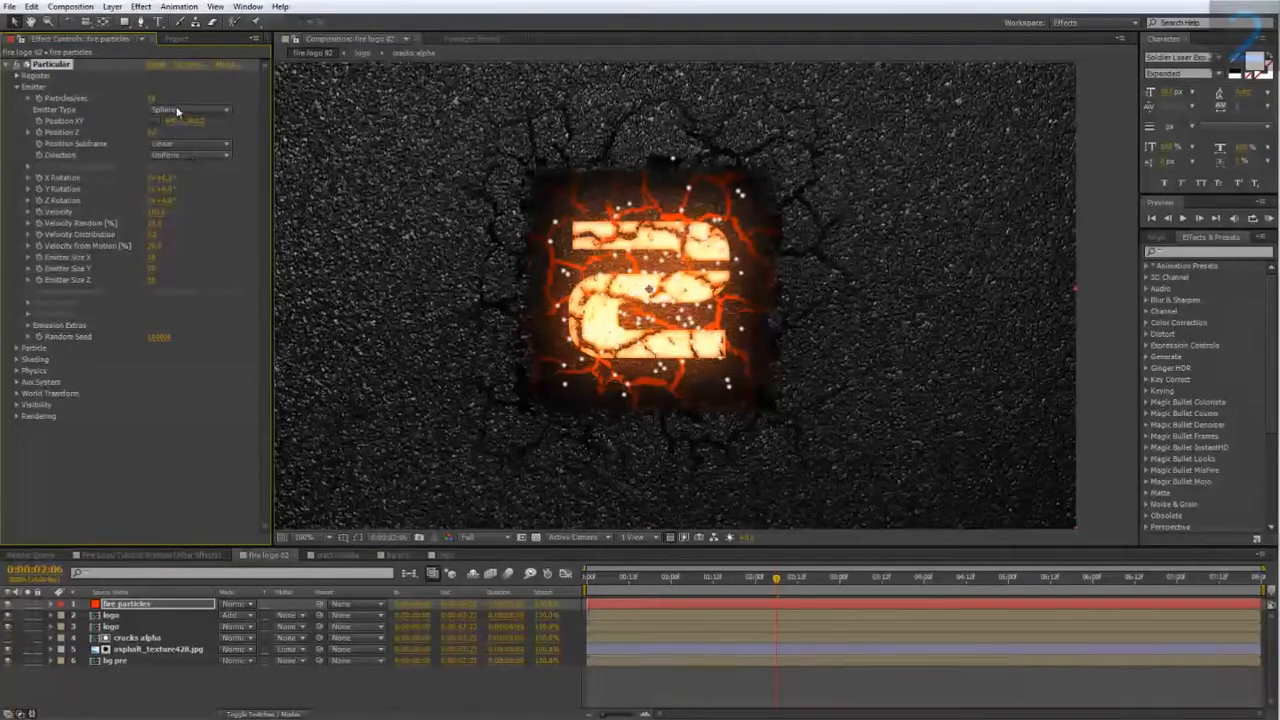
left_click(178, 111)
left_click(178, 140)
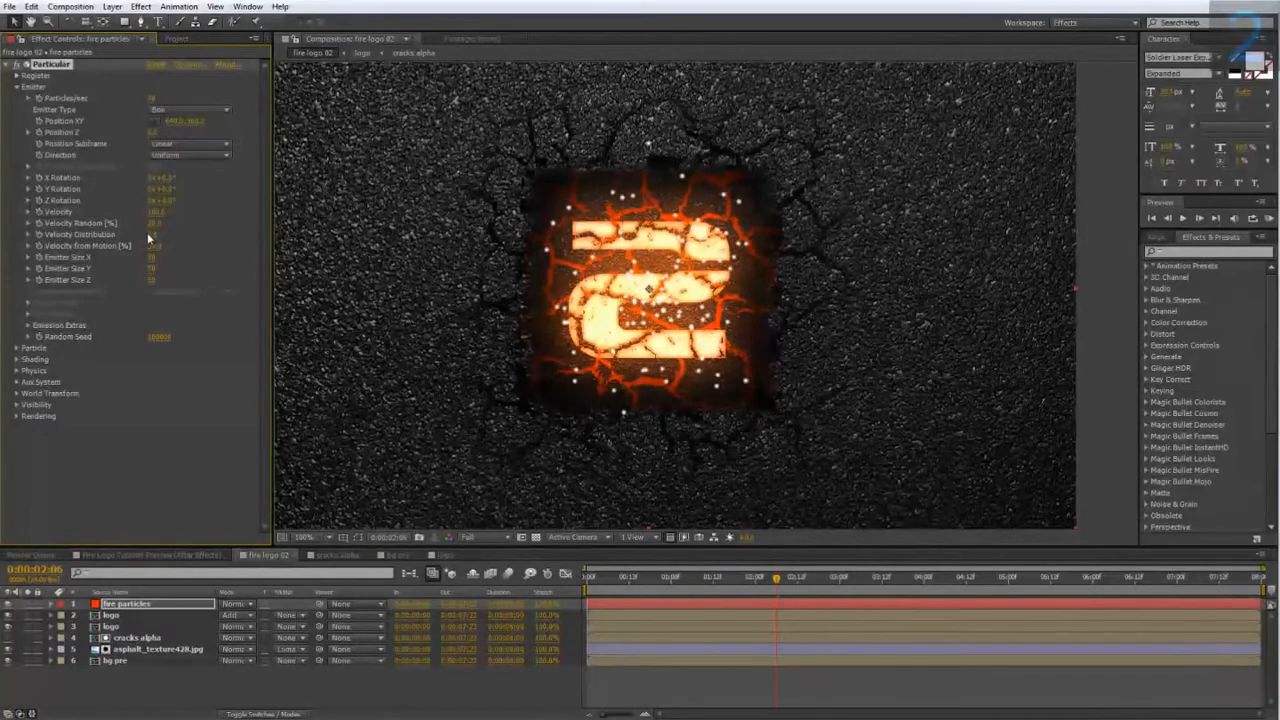
- Enlarge the box emitter's X and Y sizes so particles spread across the hole, and preview the animation
left_click_drag(168, 260, 272, 268)
left_click_drag(152, 269, 245, 268)
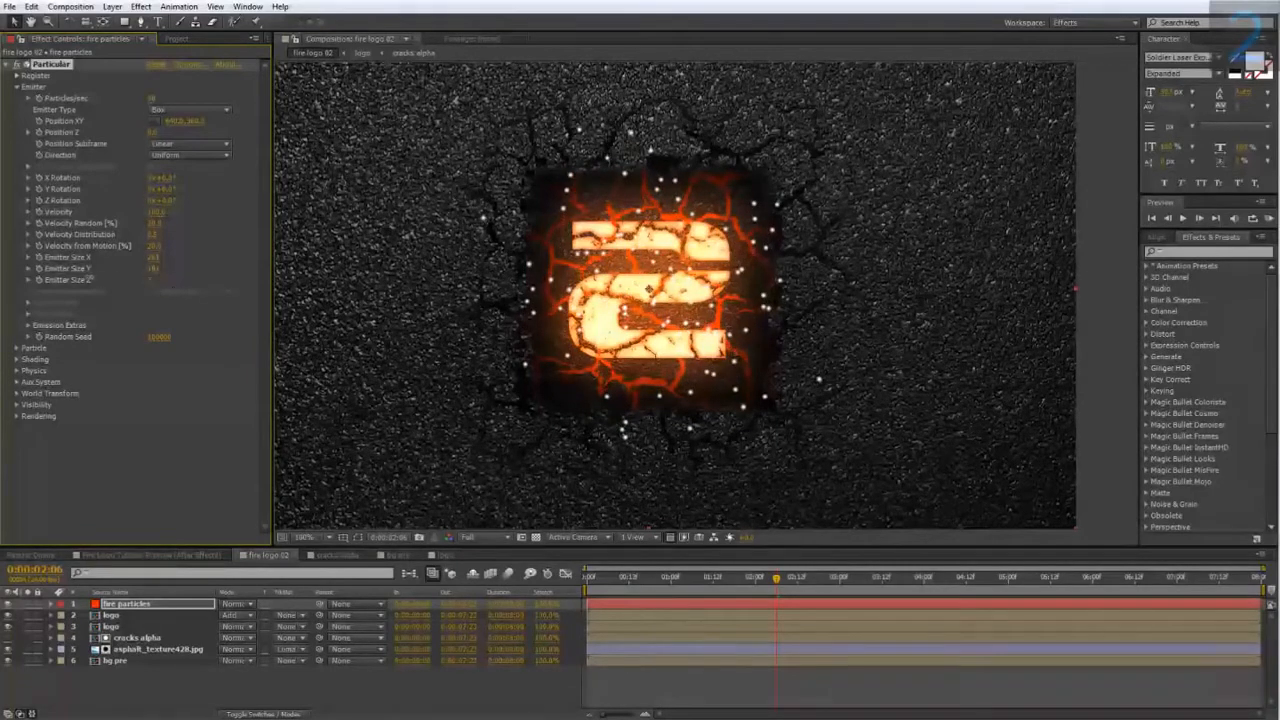
left_click_drag(738, 577, 643, 577)
key("space")
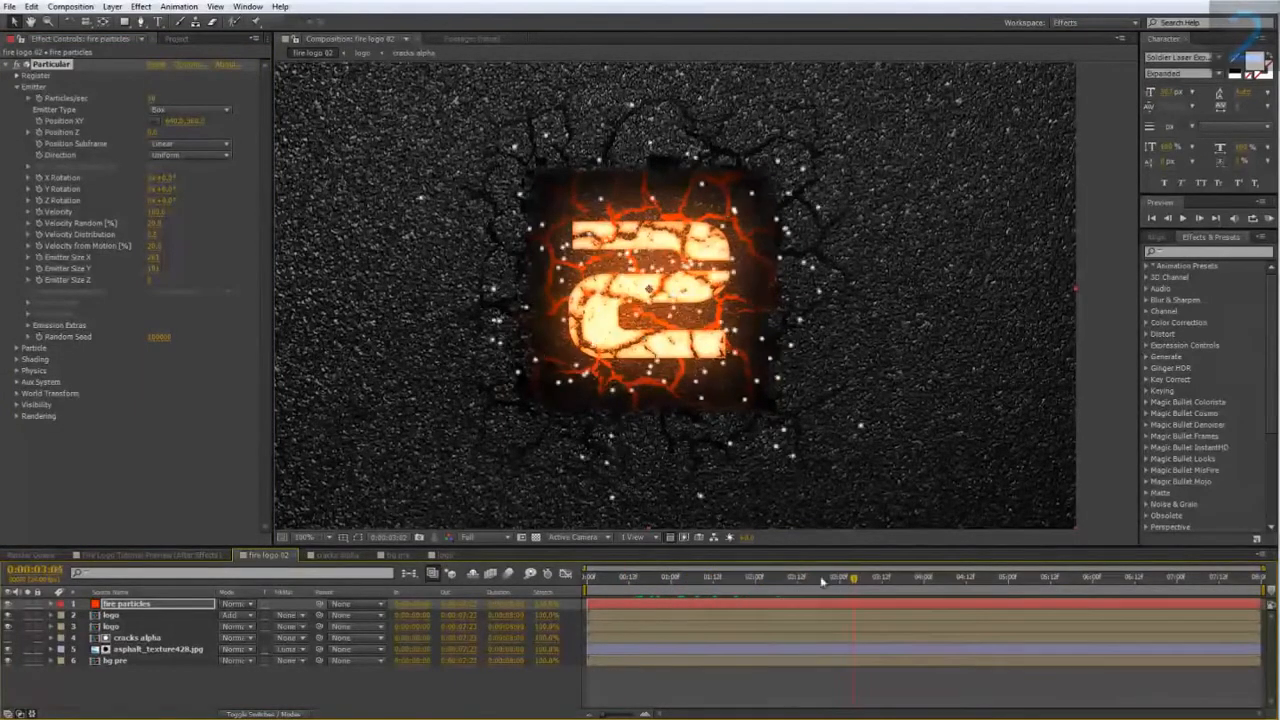
- Enlarge the box emitter's X and Y sizes further so the particles reach the edges of the hole at 2 seconds
left_click_drag(821, 577, 757, 577)
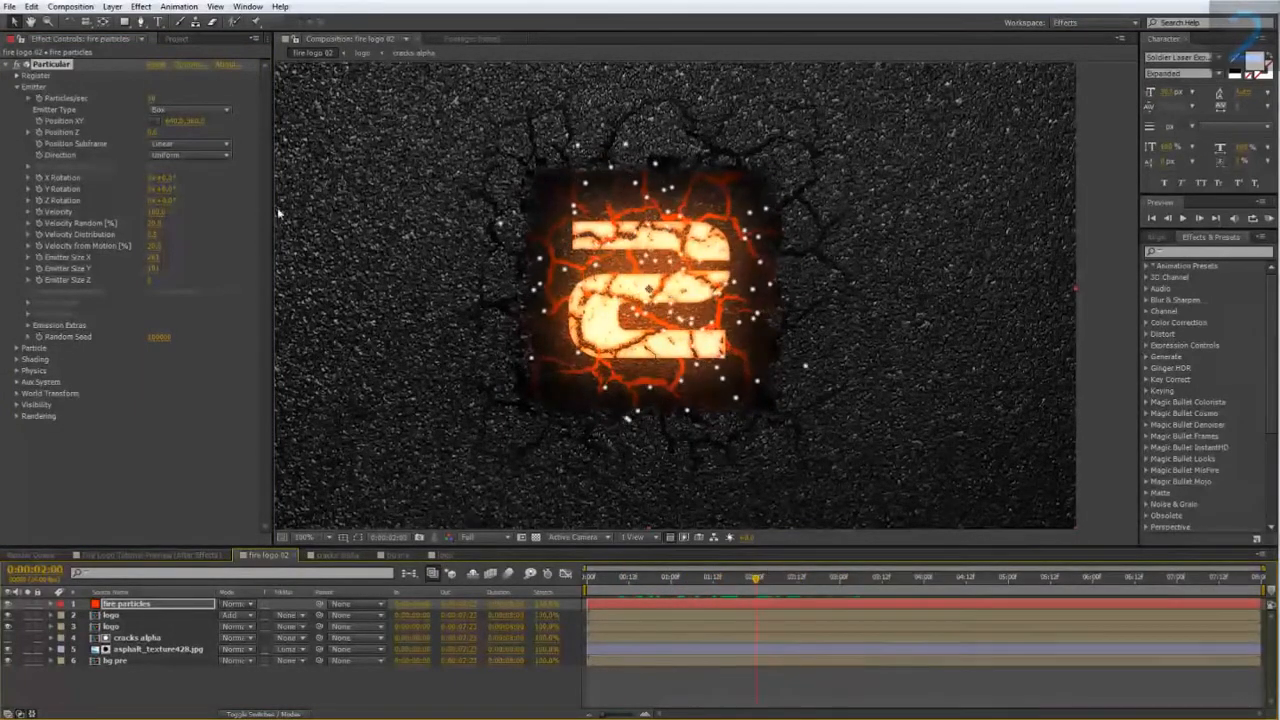
left_click_drag(152, 259, 224, 272)
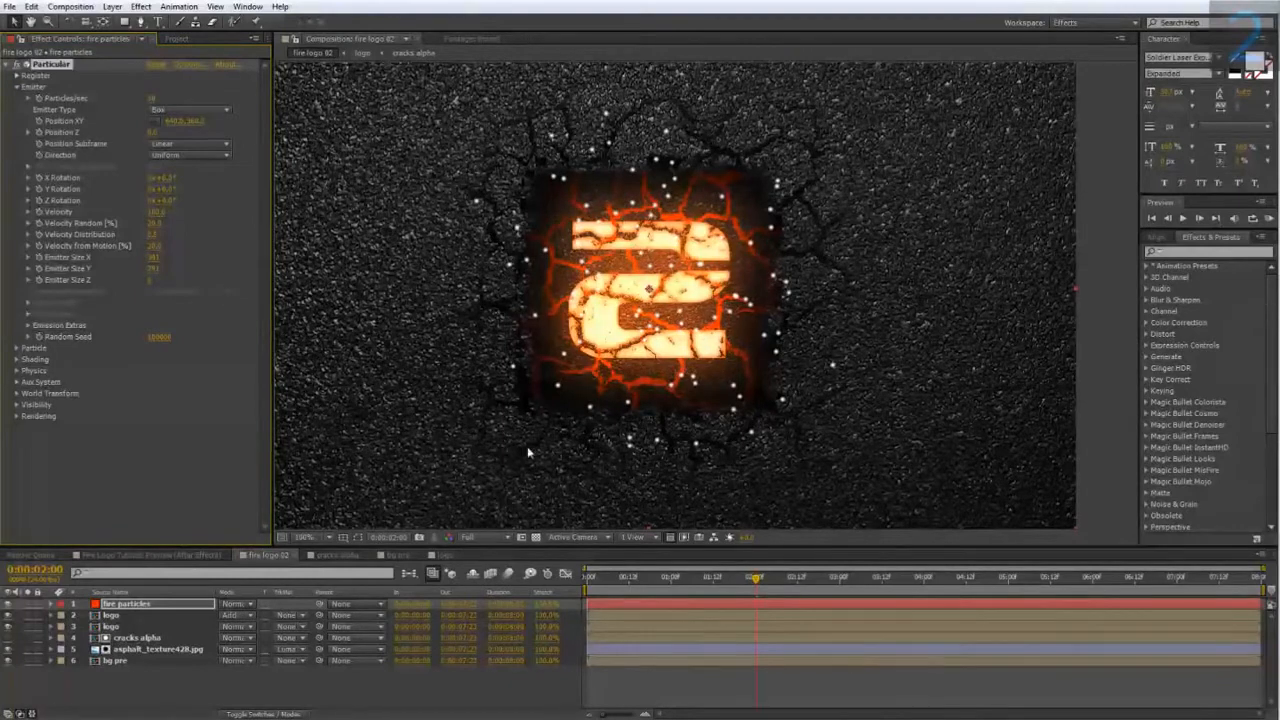
left_click_drag(567, 404, 466, 446)
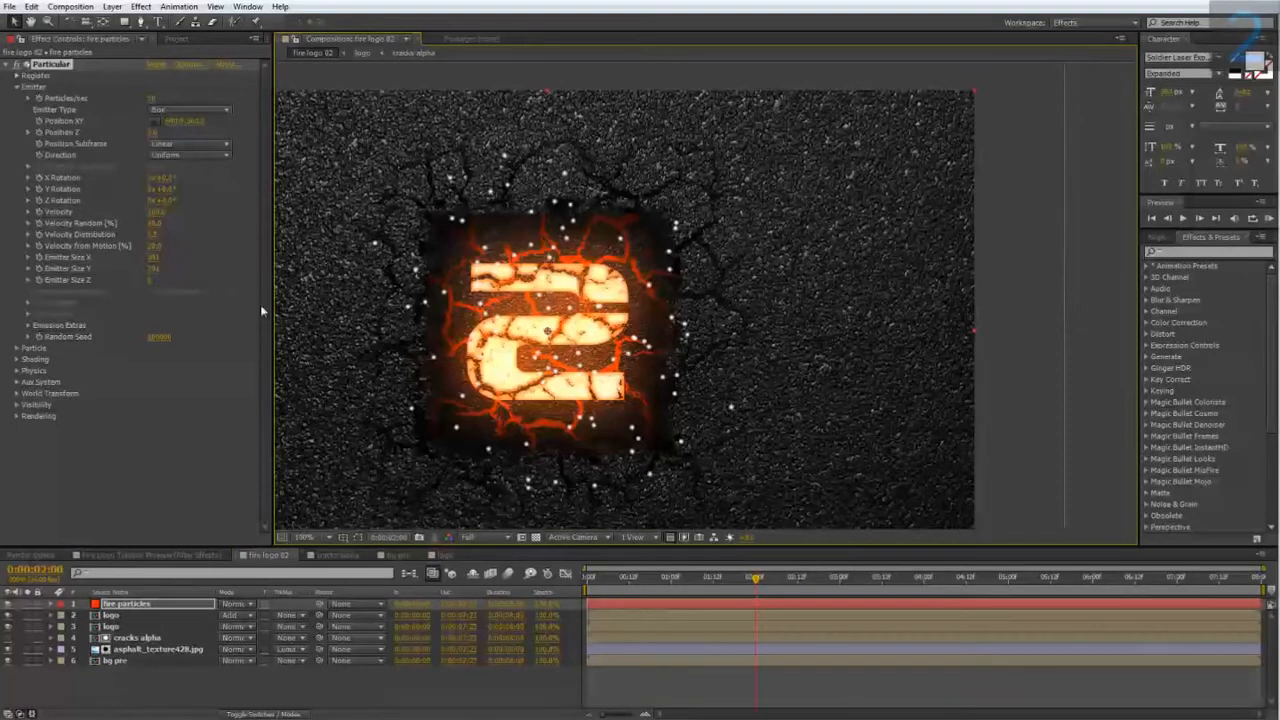
- Expand Particular's Particle, Physics and Air settings and set Wind X to 200
left_click(16, 348)
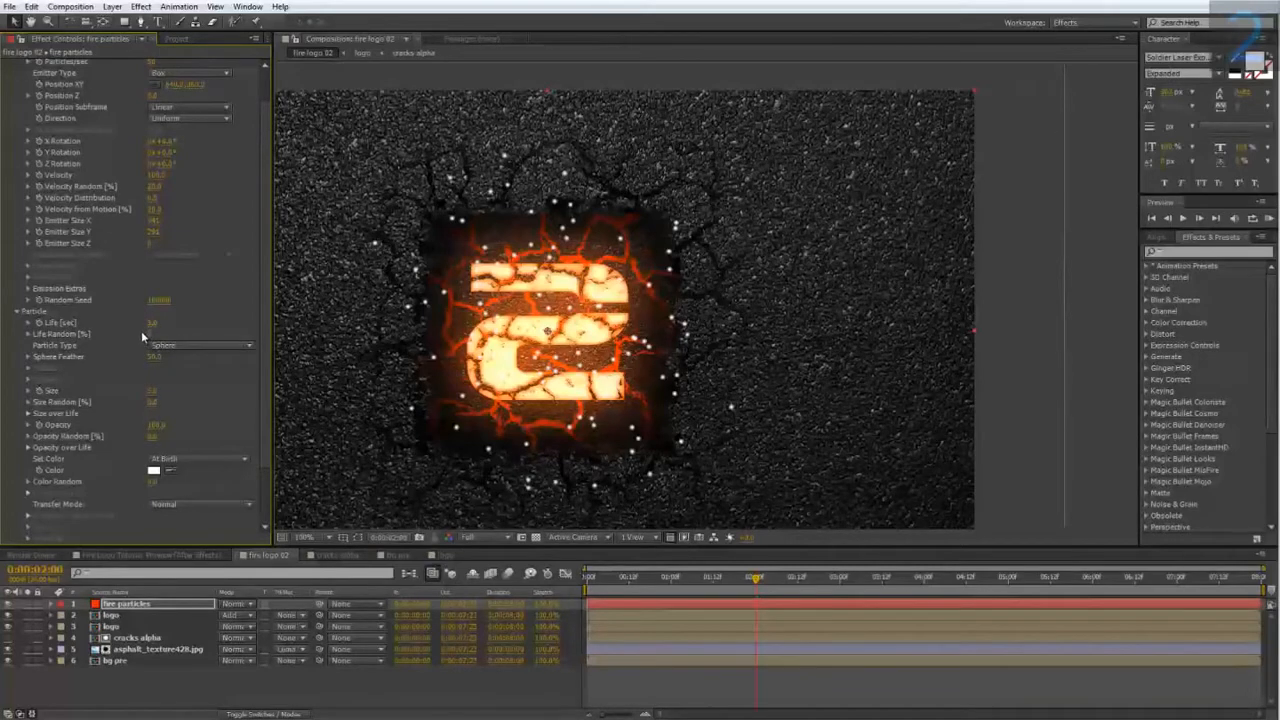
scroll(62, 353, "down", 2)
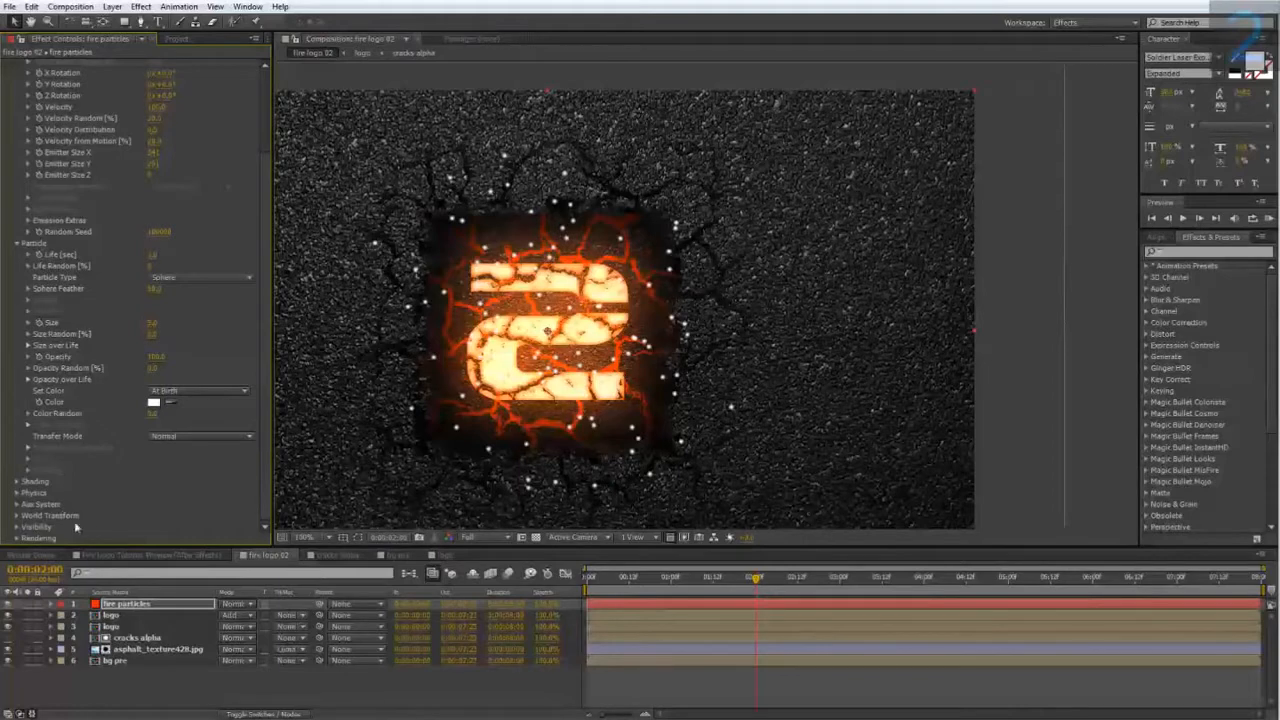
left_click(16, 492)
scroll(20, 490, "down", 2)
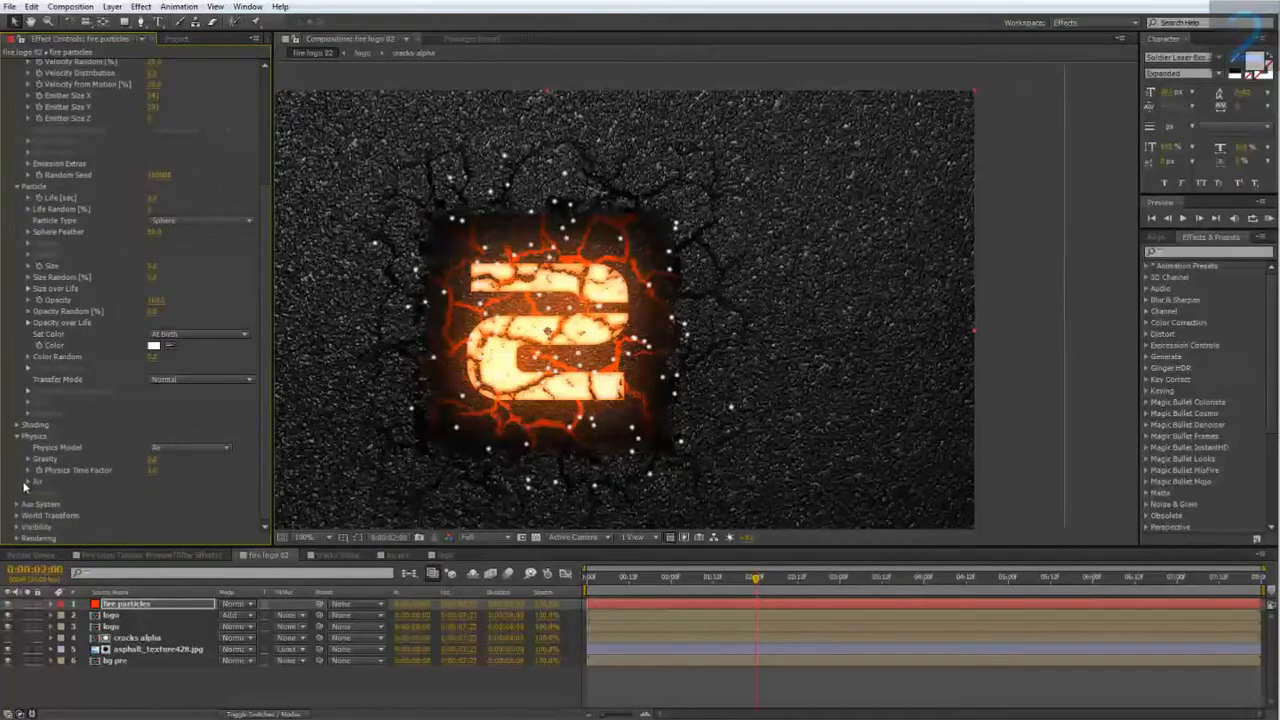
left_click(28, 482)
scroll(25, 482, "down", 5)
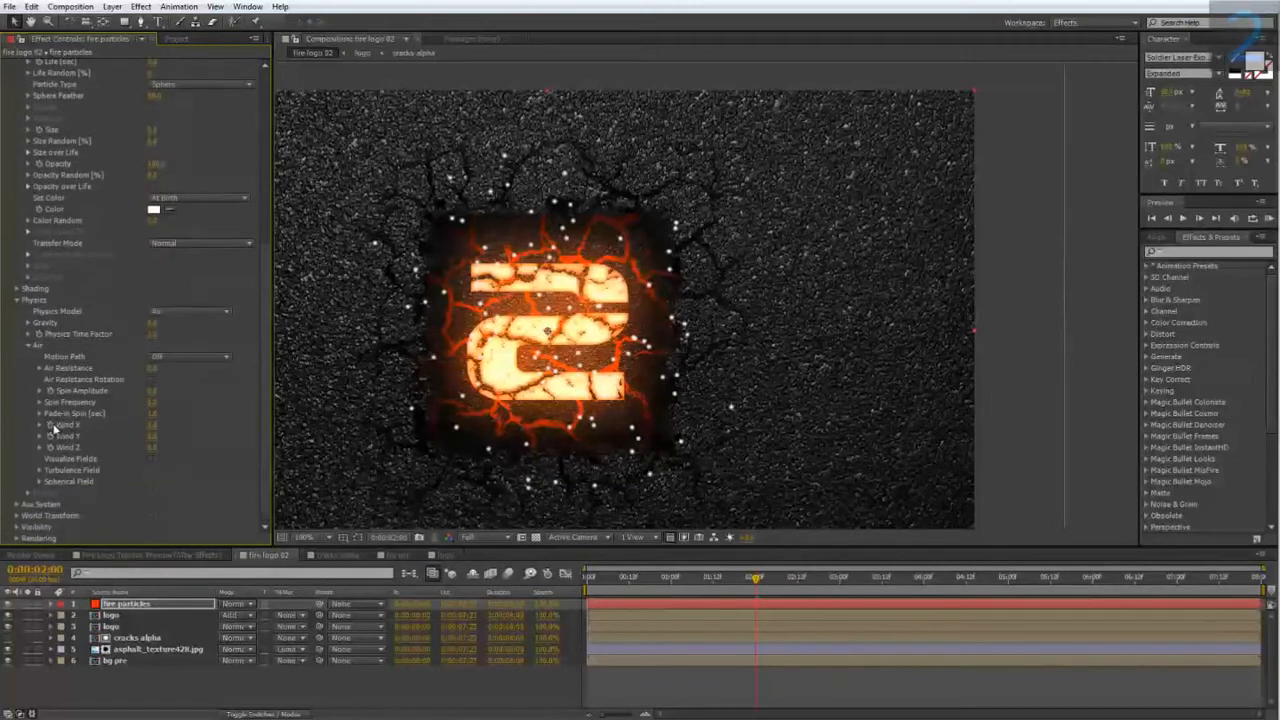
left_click(152, 425)
key("Return")
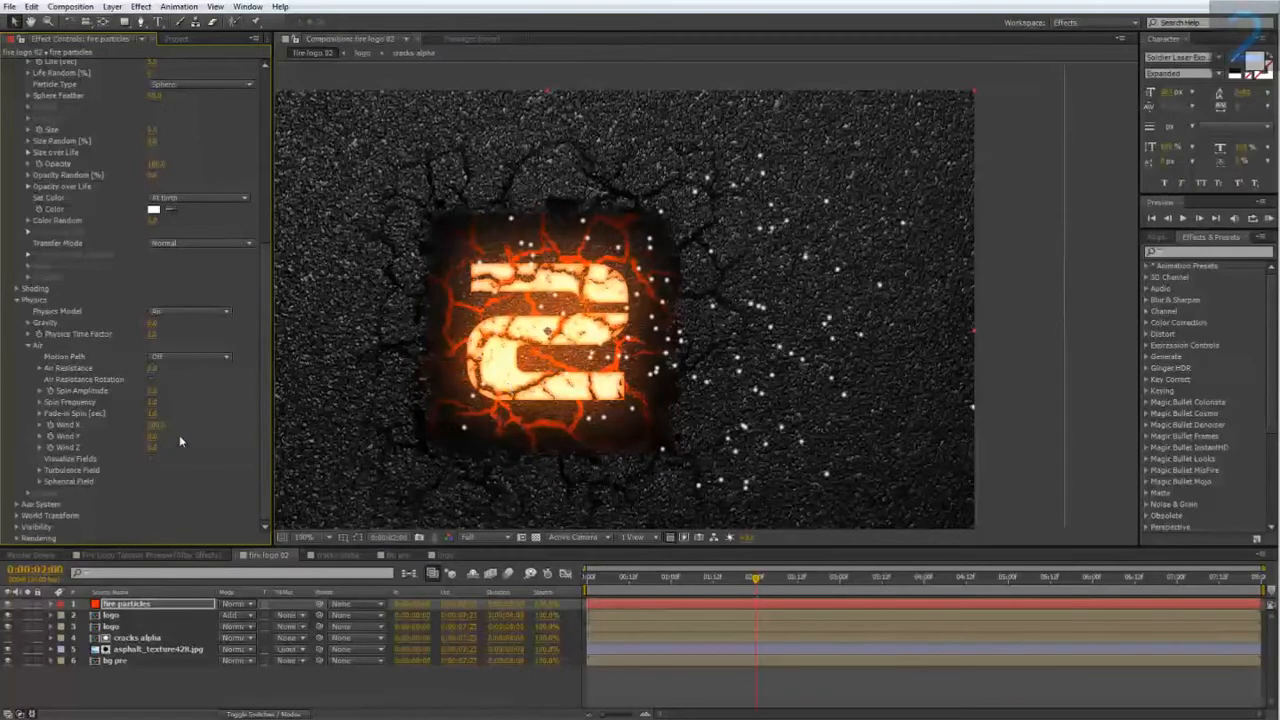
- Set Wind Y to -100 so the particles blow upward, and preview their motion along the timeline
left_click(154, 438)
type("100")
key("Return")
left_click(158, 437)
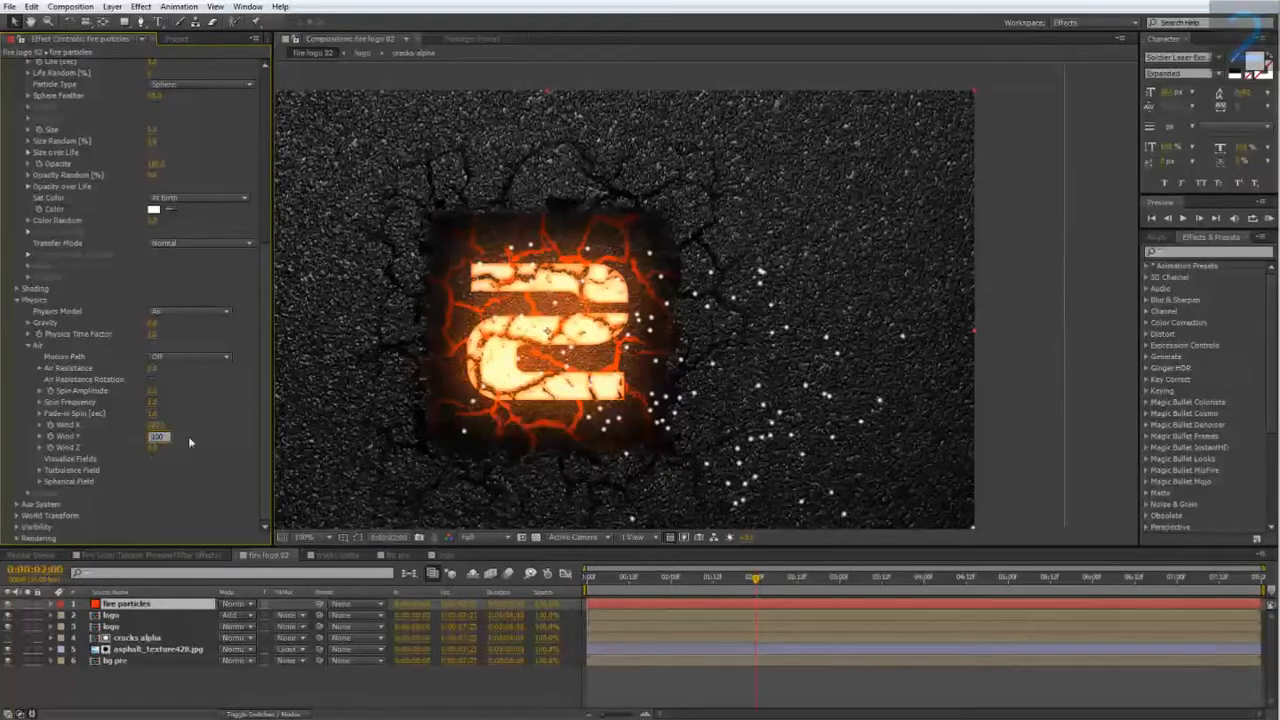
type("-100")
key("Return")
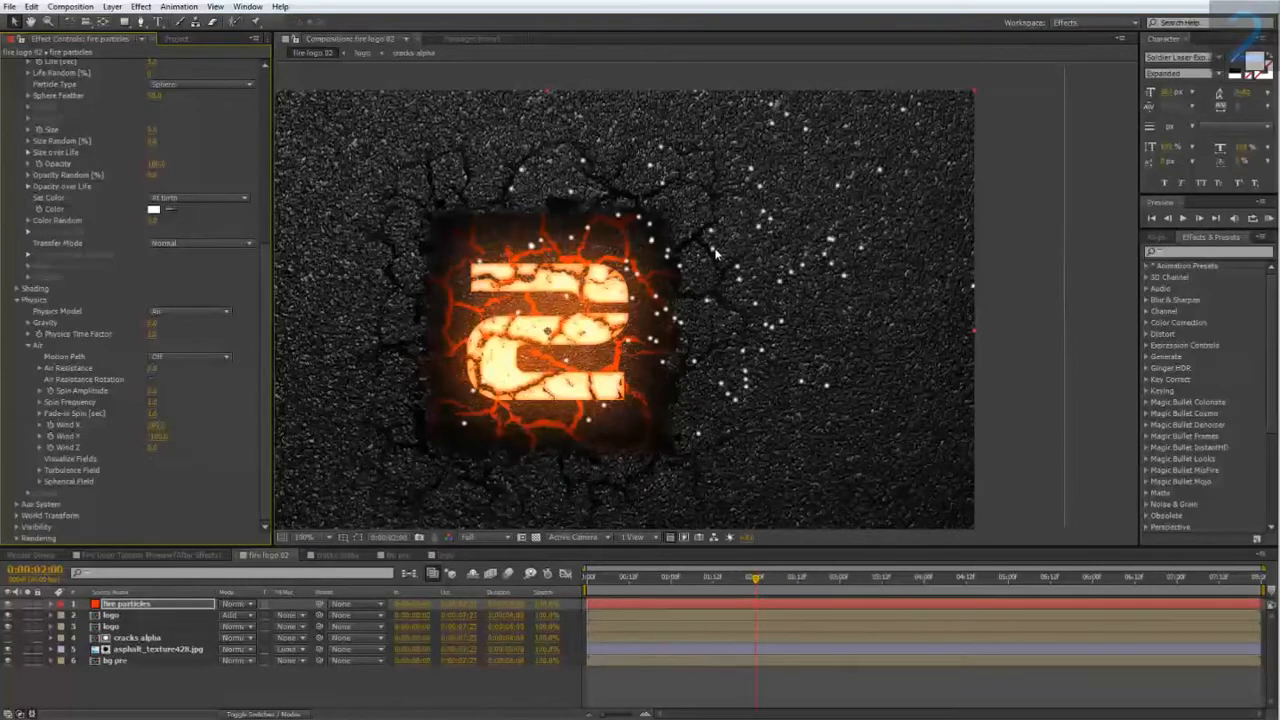
left_click_drag(761, 577, 911, 577)
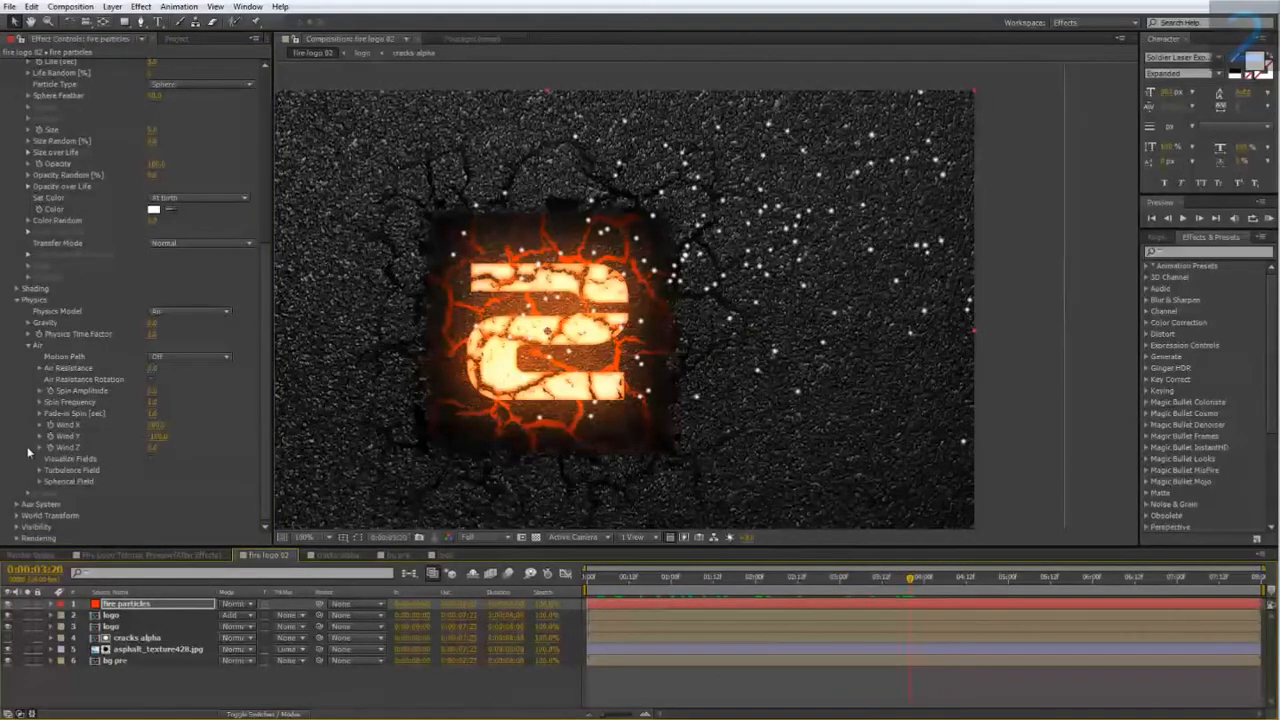
- Set Wind Z to -400 so the particles fly toward the viewer, and preview the animation
left_click(151, 448)
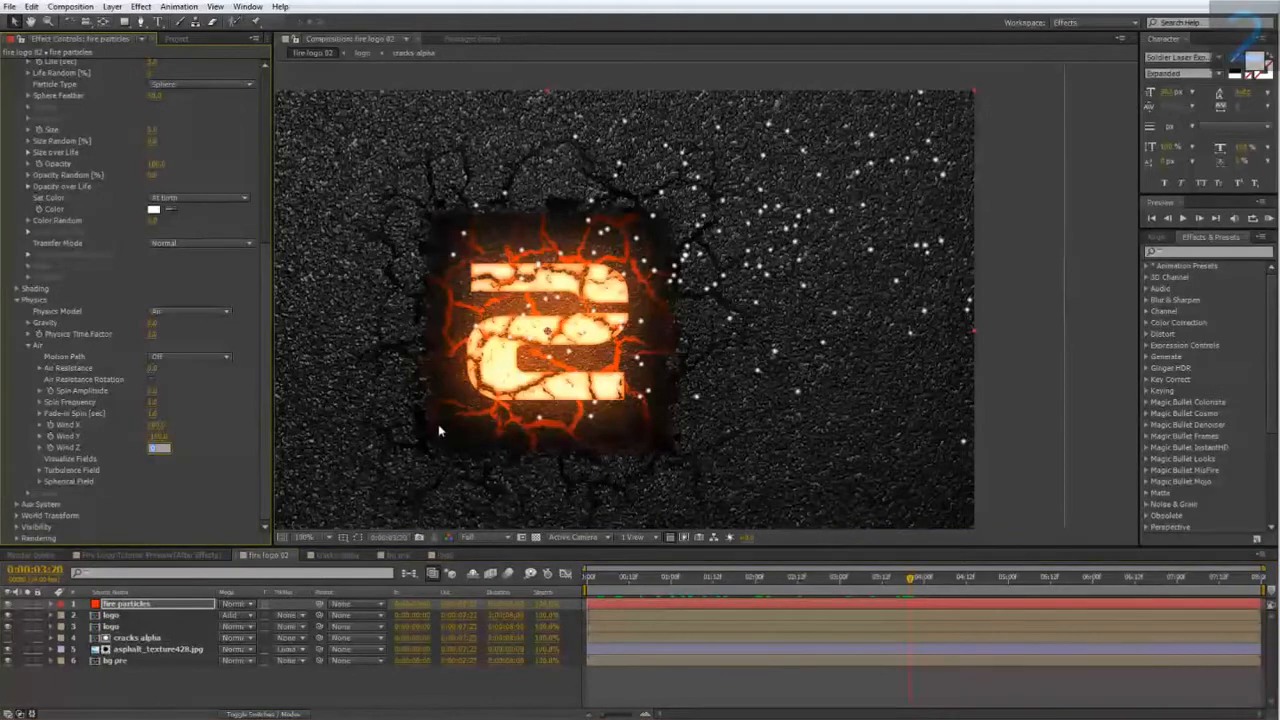
type("-400")
key("Return")
left_click_drag(649, 584, 924, 582)
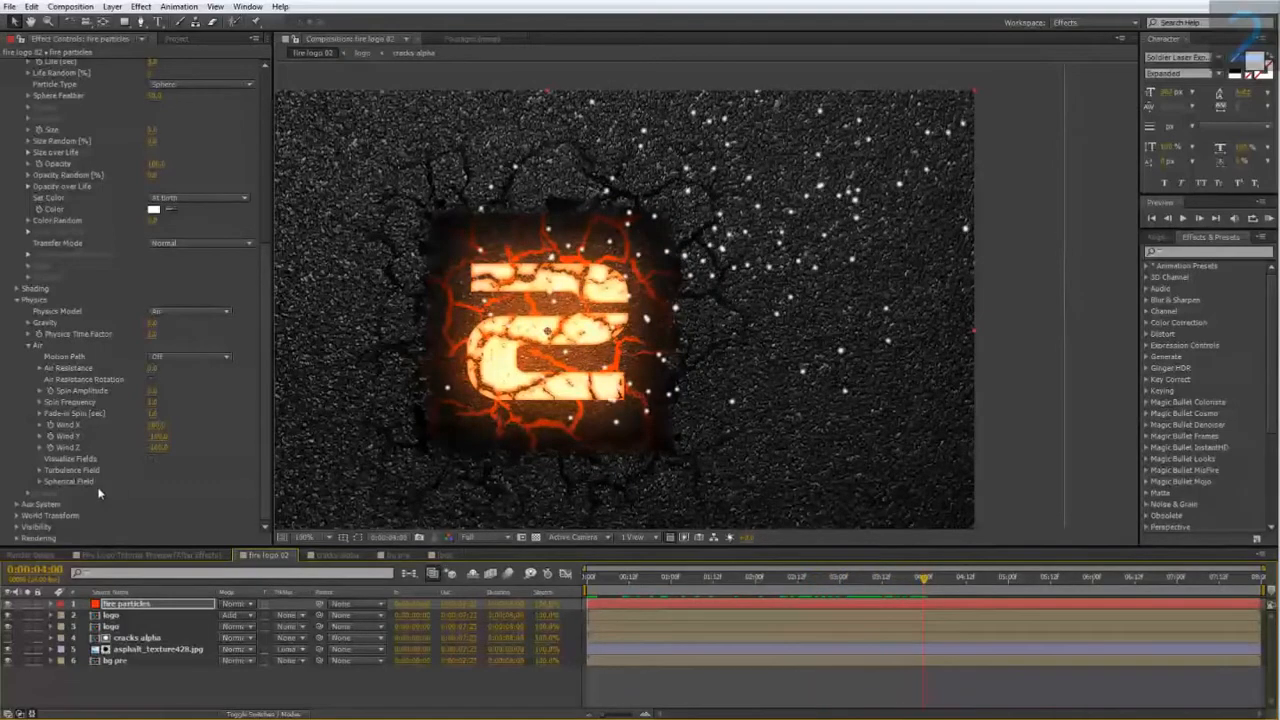
- Set the Turbulence Field's Affect Position to 100 and preview the particle motion
left_click(40, 470)
scroll(72, 476, "down", 3)
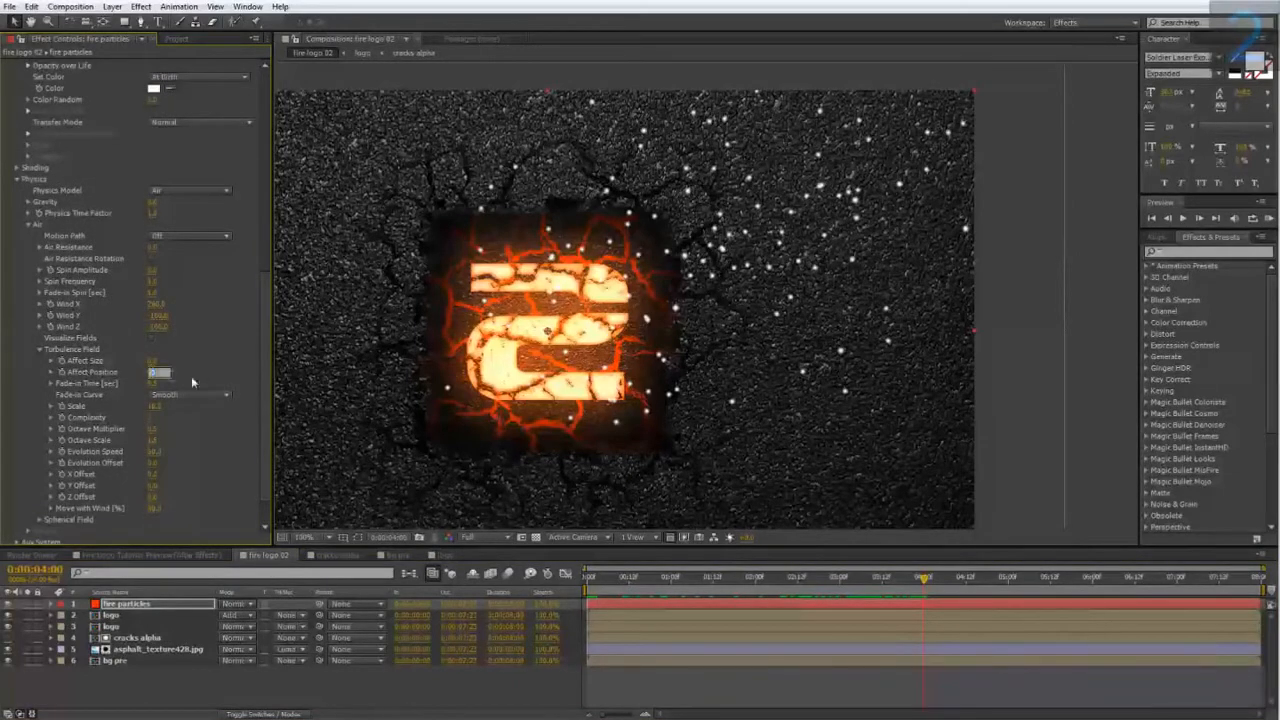
type("100")
key("Return")
left_click_drag(653, 594, 948, 597)
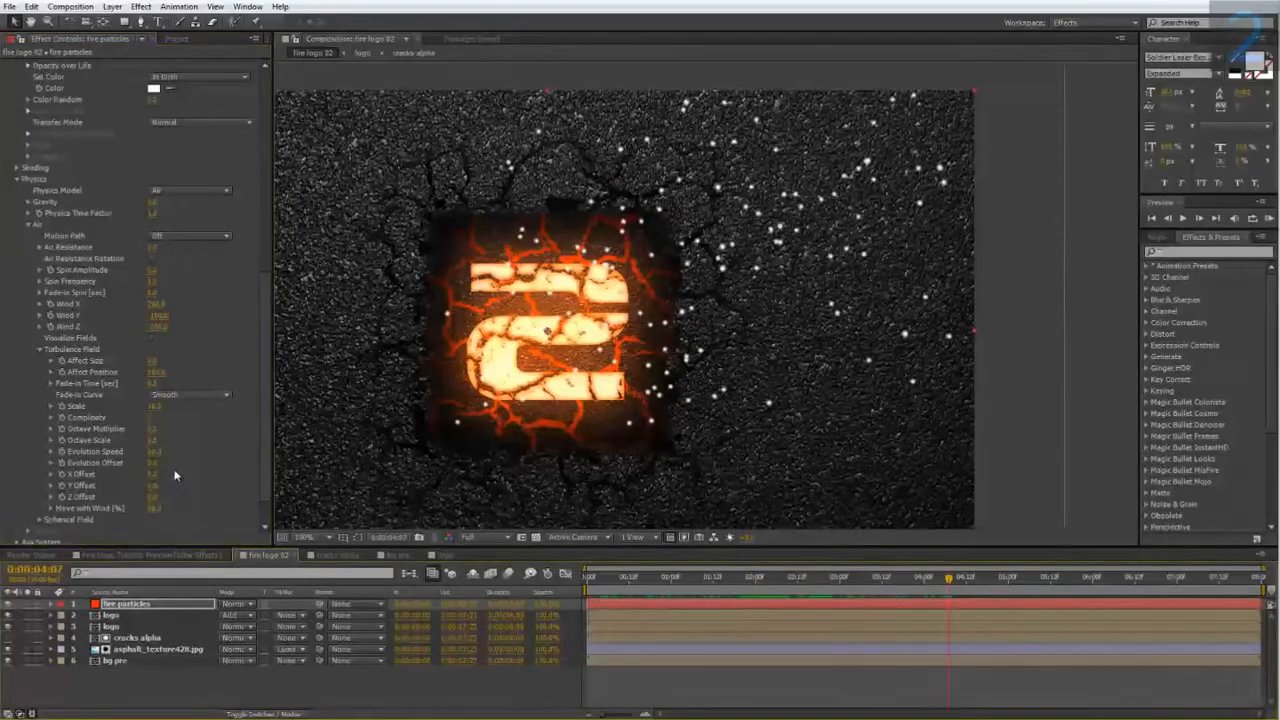
- Change the particle color to a pale warm yellow matching the glowing logo
scroll(146, 240, "up", 3)
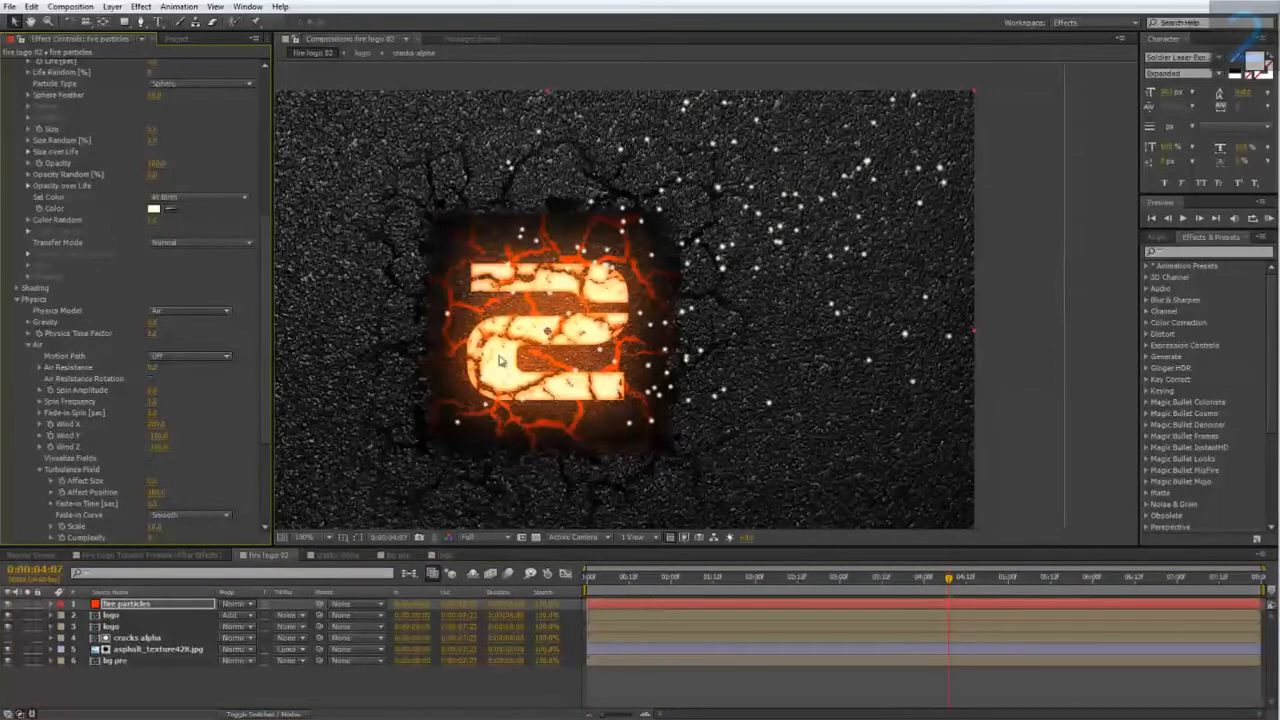
key("period")
left_click(153, 209)
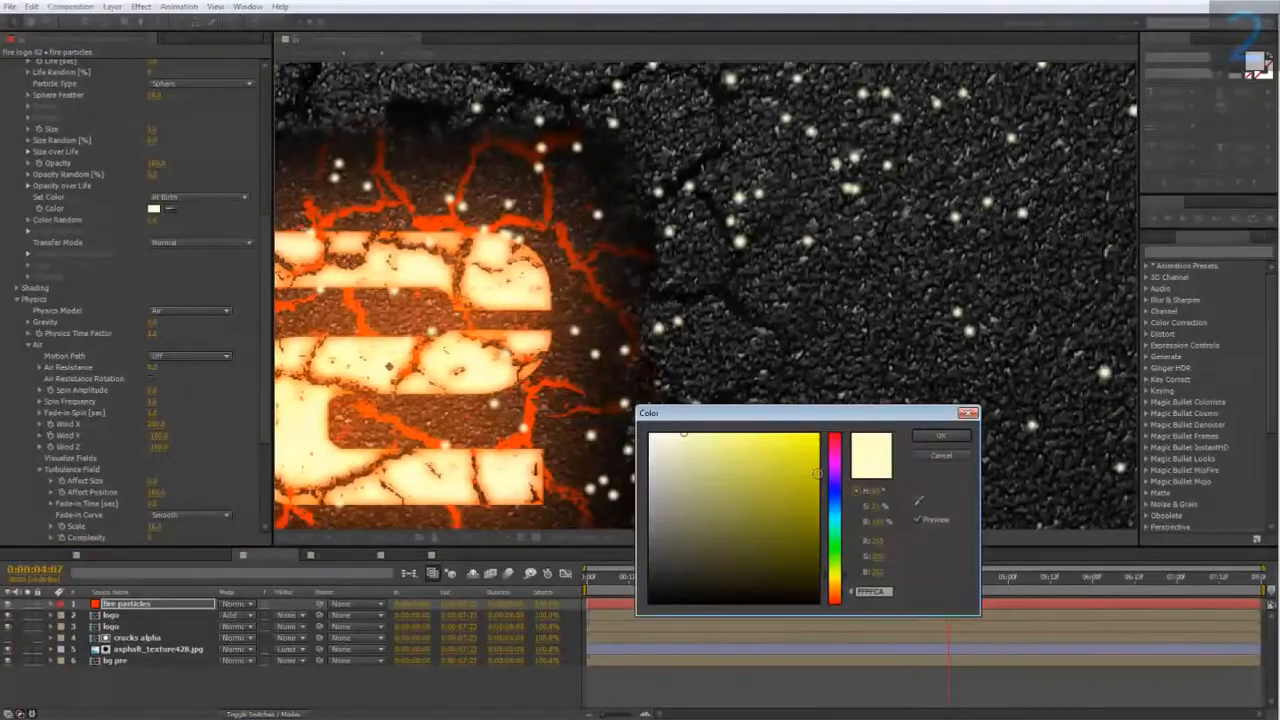
left_click_drag(845, 584, 846, 591)
left_click(925, 443)
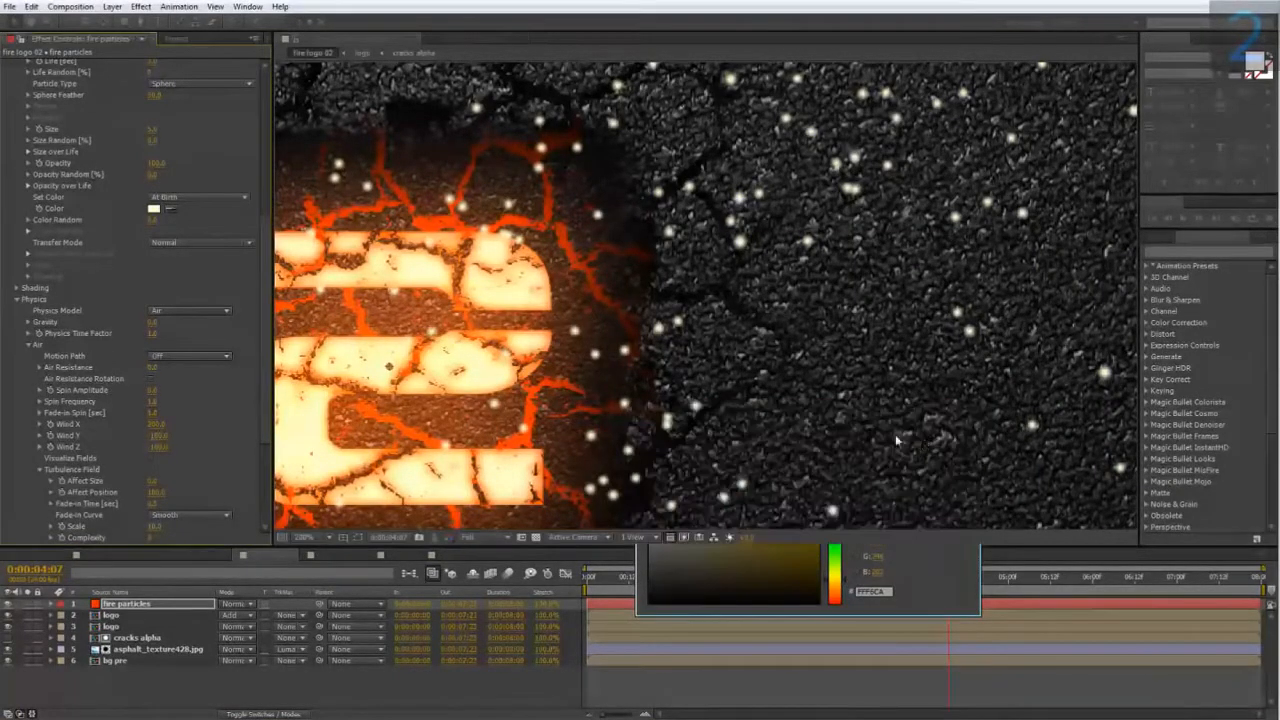
key("comma")
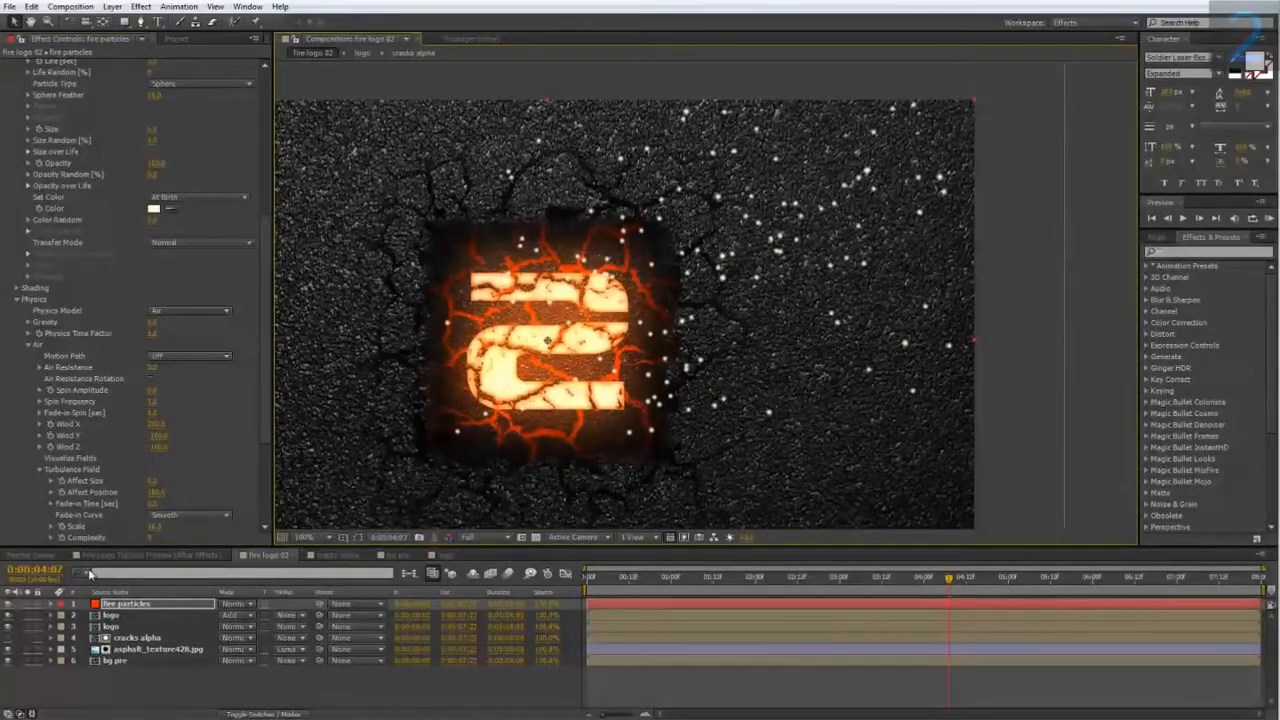
- Compare the sparks with the tutorial preview composition, and set Particular's Motion Blur rendering option to On
left_click(150, 555)
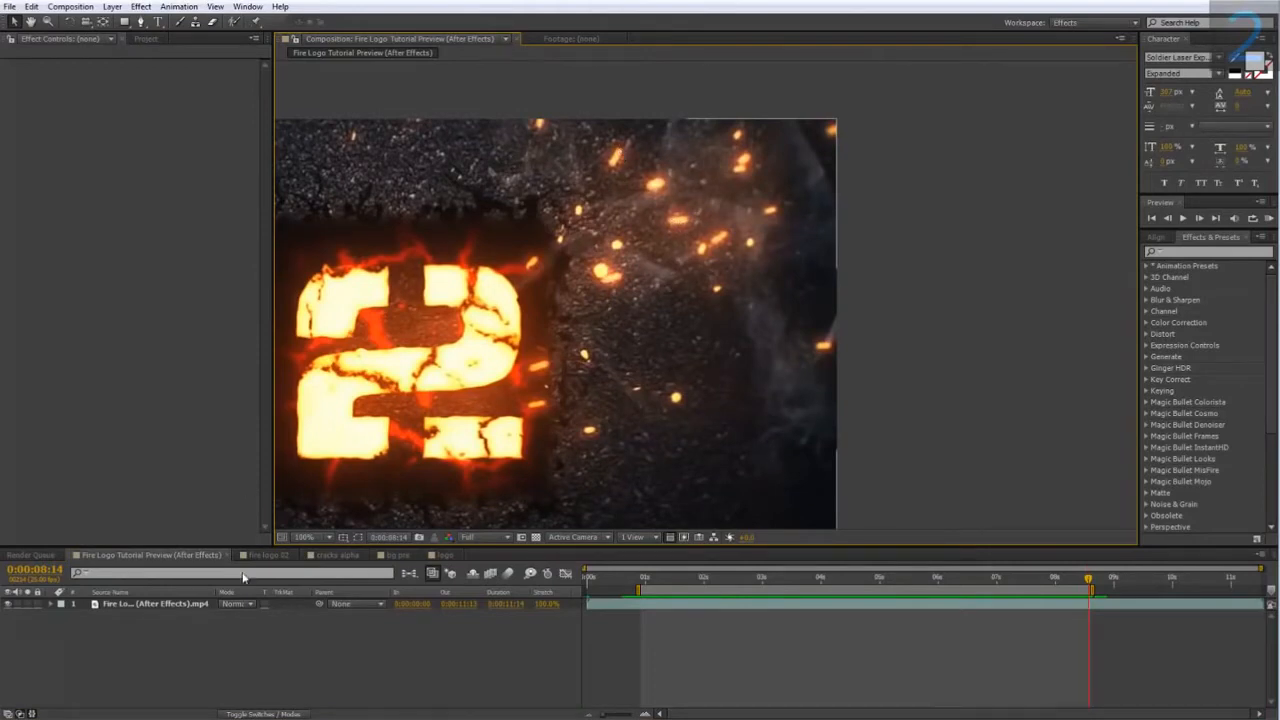
left_click(278, 555)
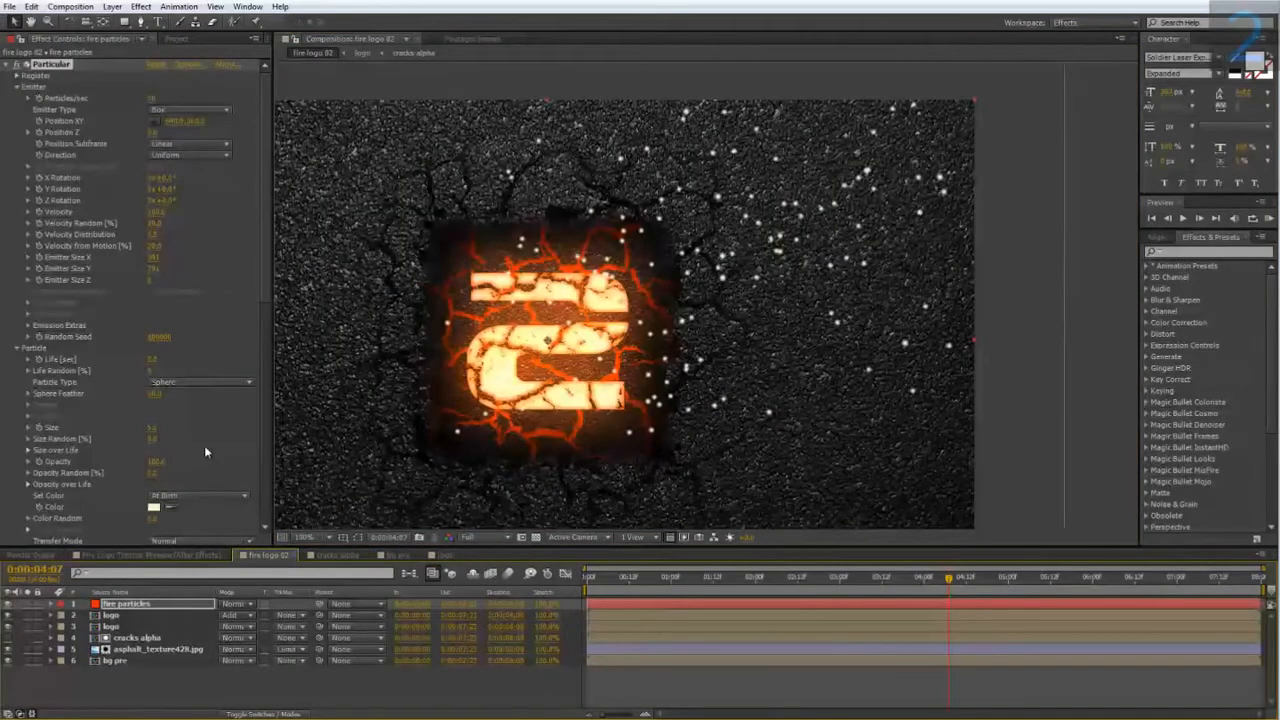
scroll(119, 465, "down", 10)
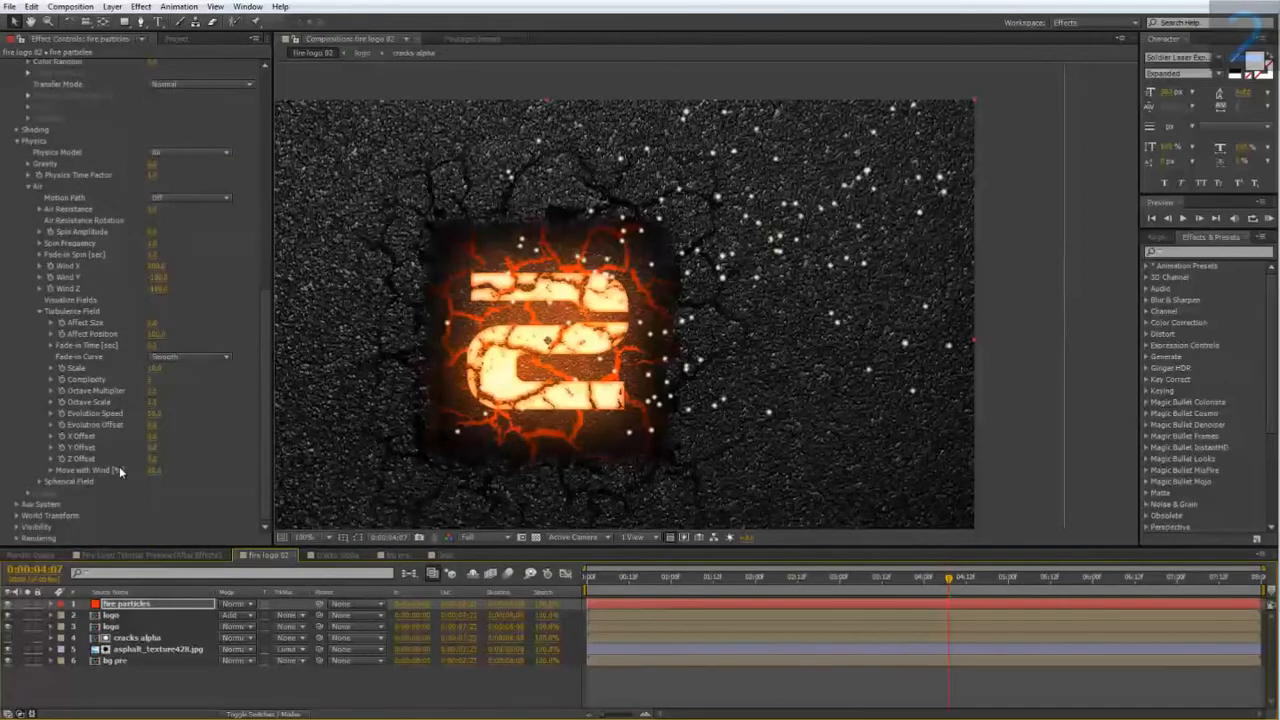
left_click(16, 539)
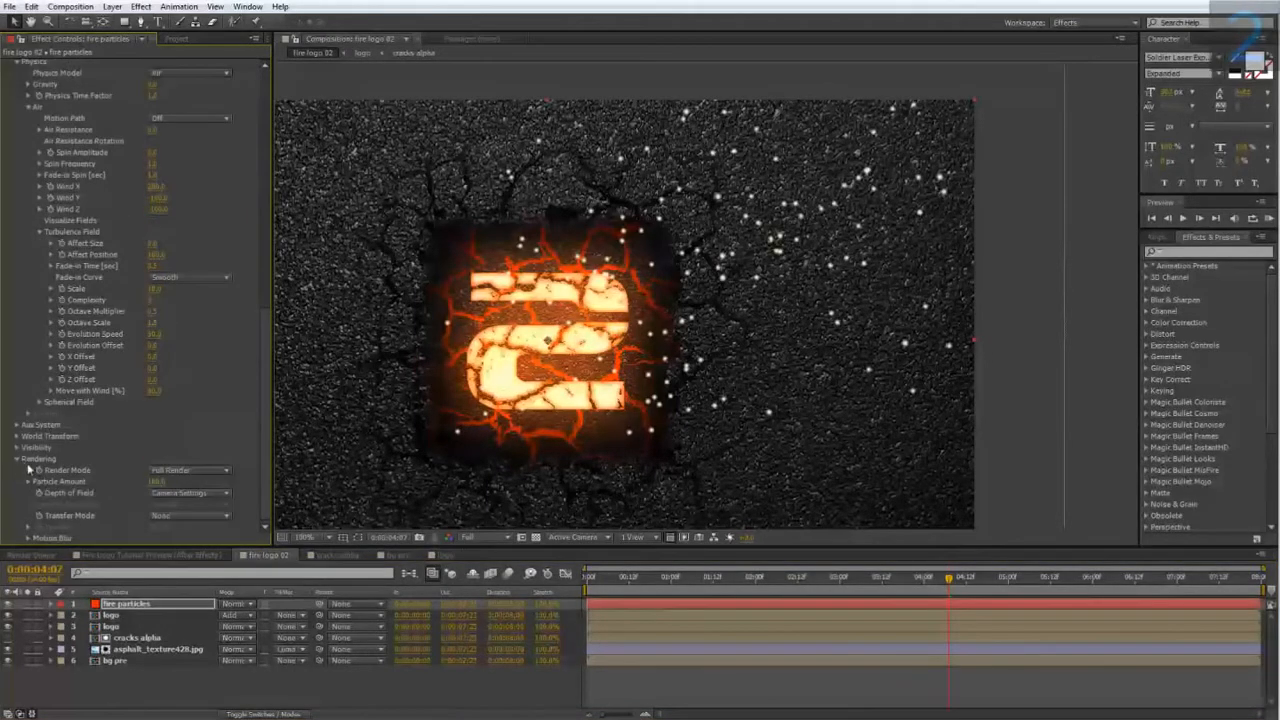
left_click(28, 539)
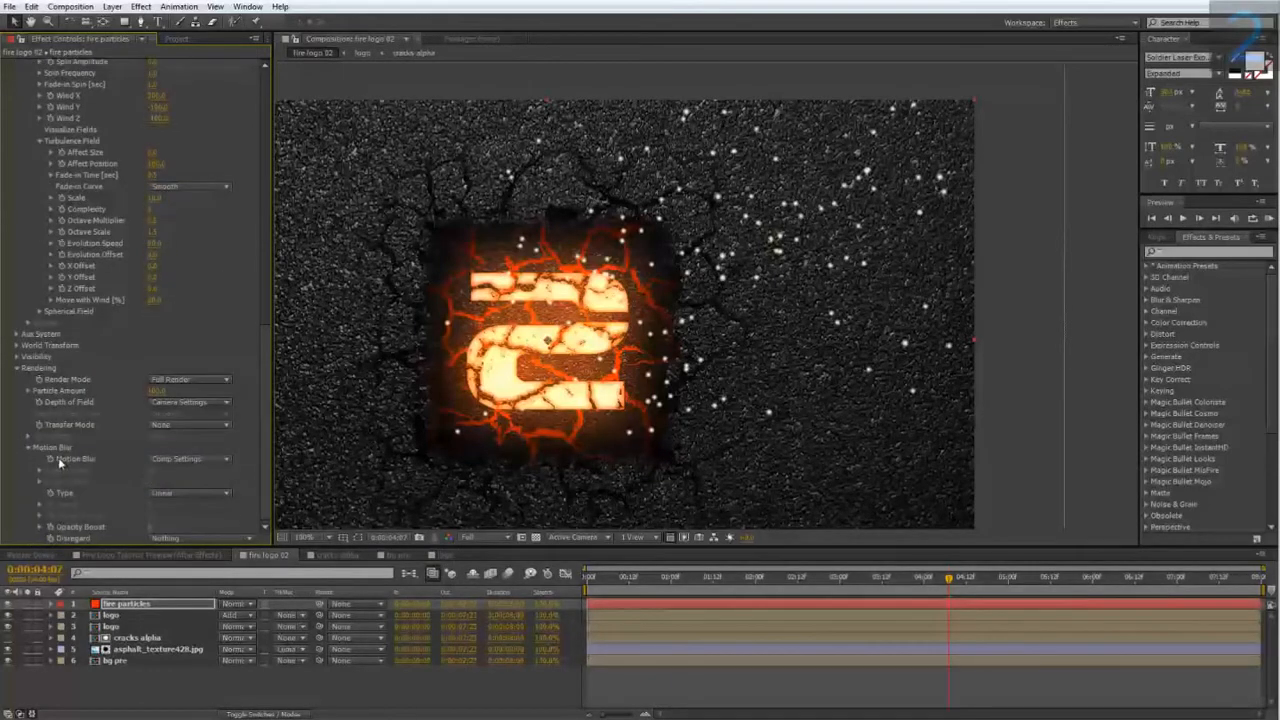
left_click(167, 461)
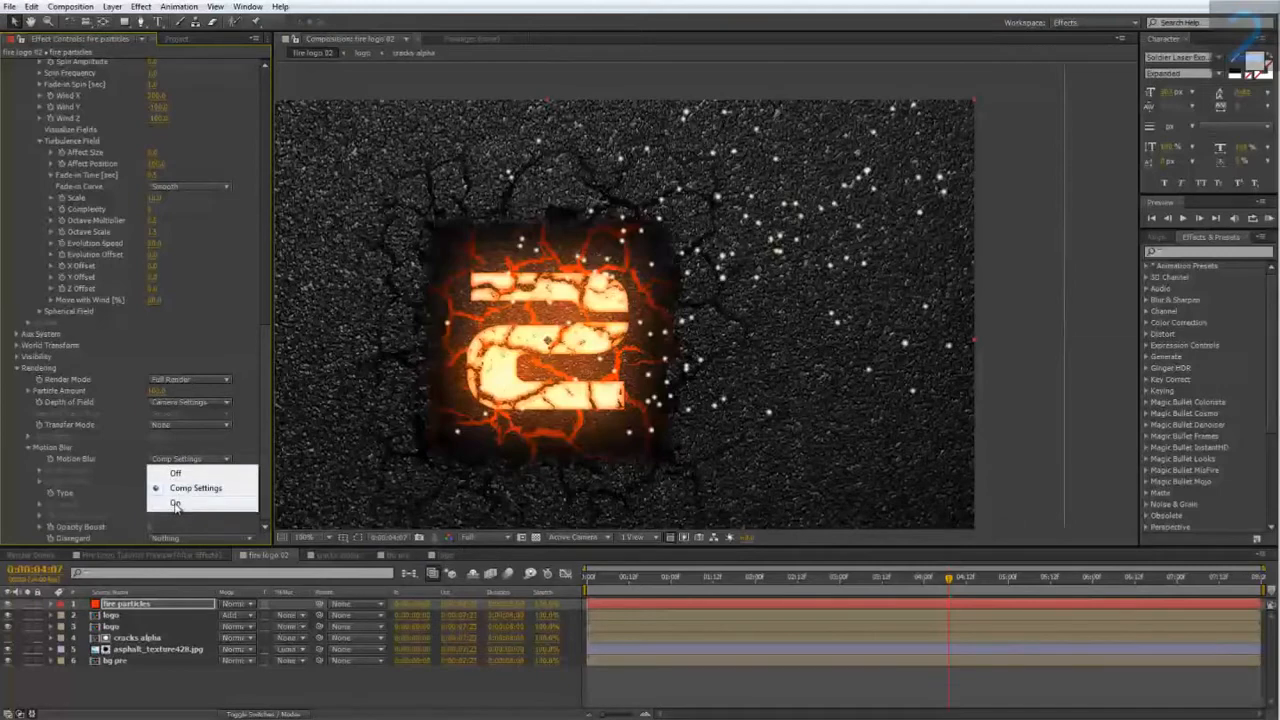
left_click(175, 504)
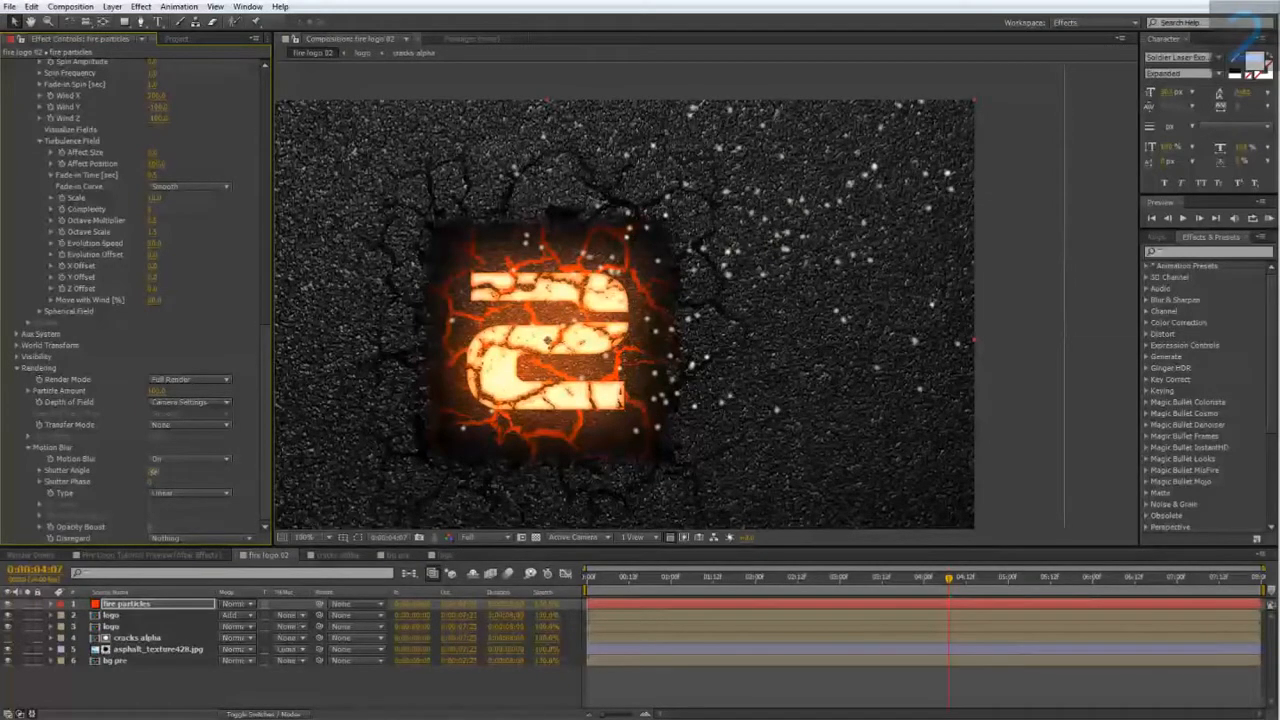
- Increase the motion blur's Shutter Angle and Opacity Boost to turn the particles into longer, brighter streaks
left_click_drag(202, 475, 471, 471)
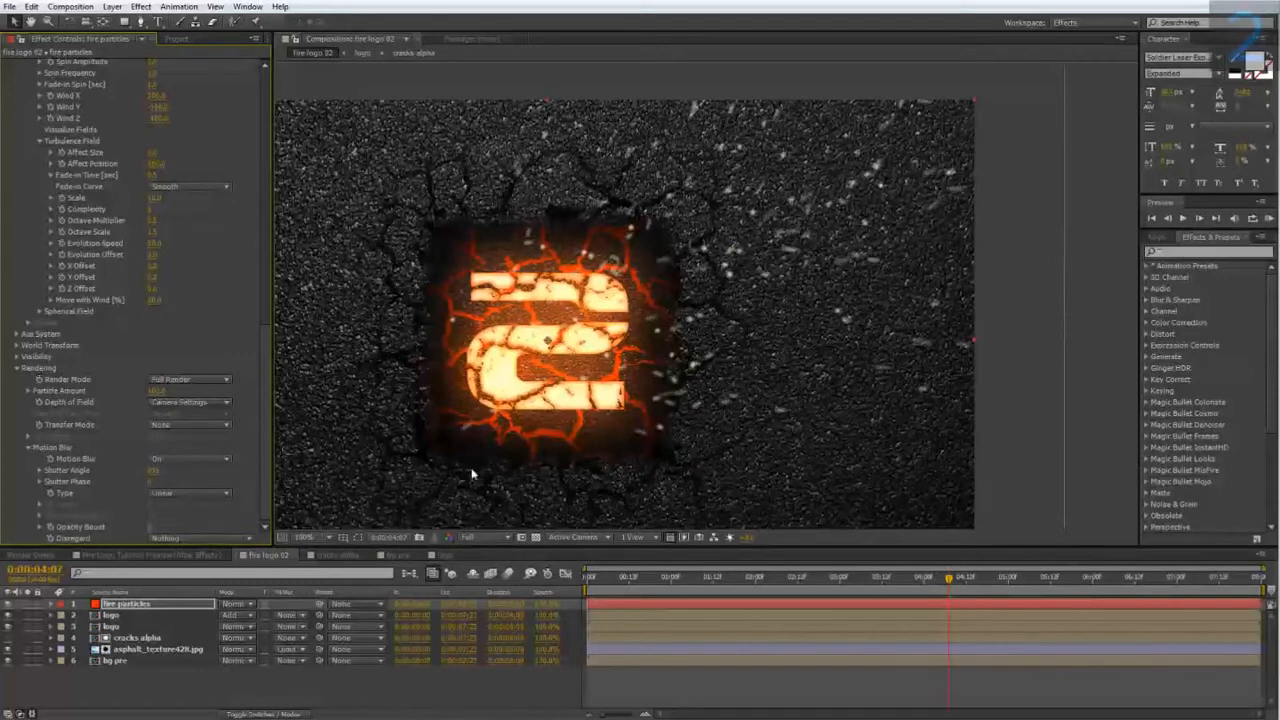
left_click(156, 470)
key("Return")
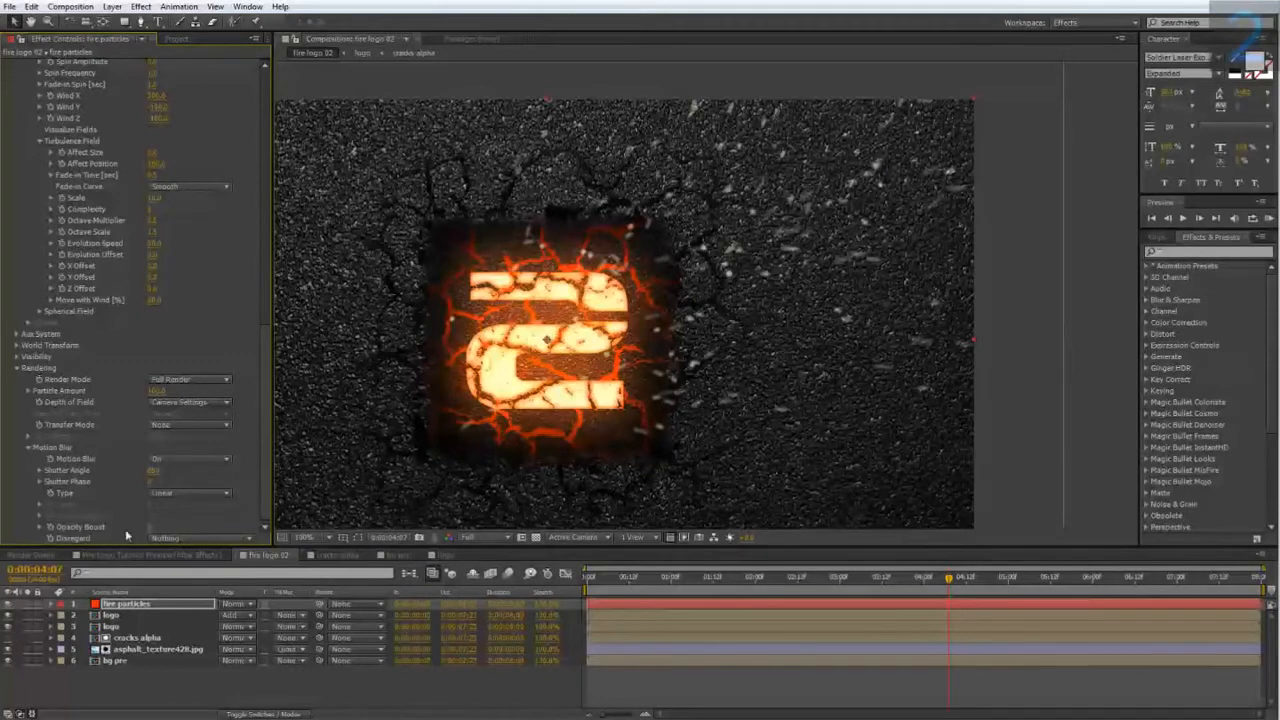
left_click_drag(149, 528, 157, 527)
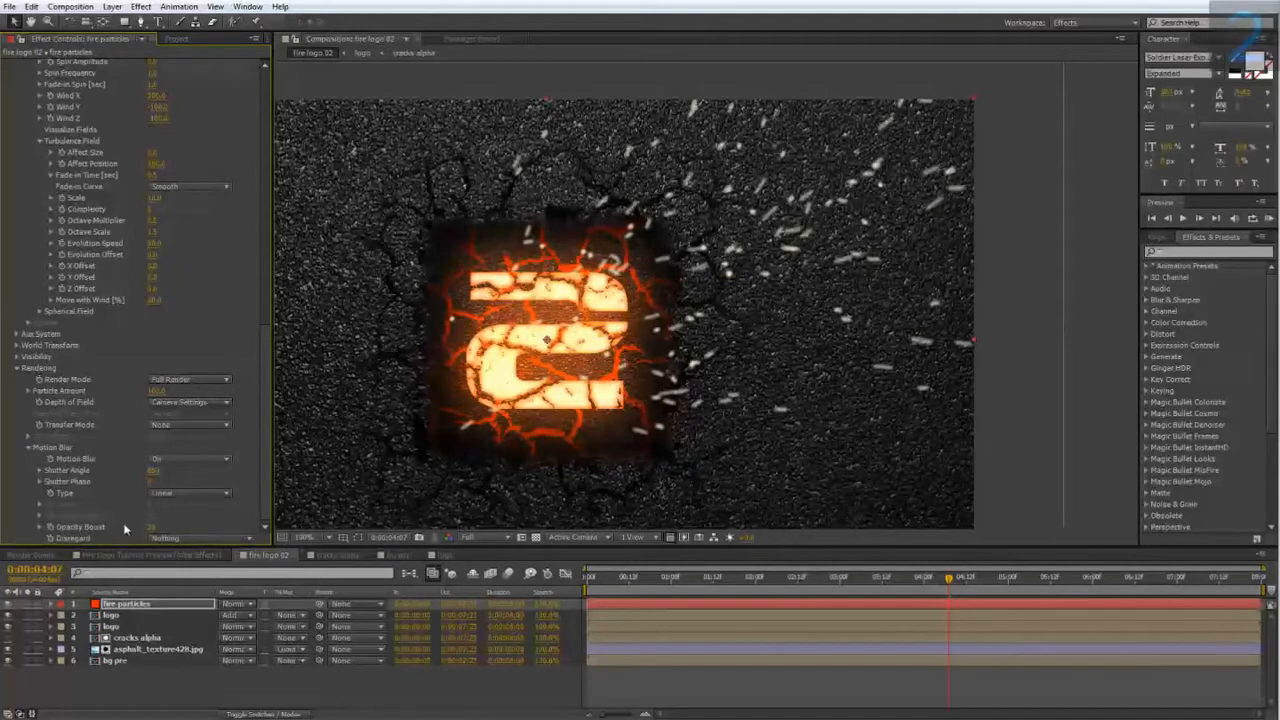
left_click_drag(161, 527, 152, 528)
- Apply the Stylize Glow effect to the fire particles layer
right_click(145, 604)
mouse_move(234, 298)
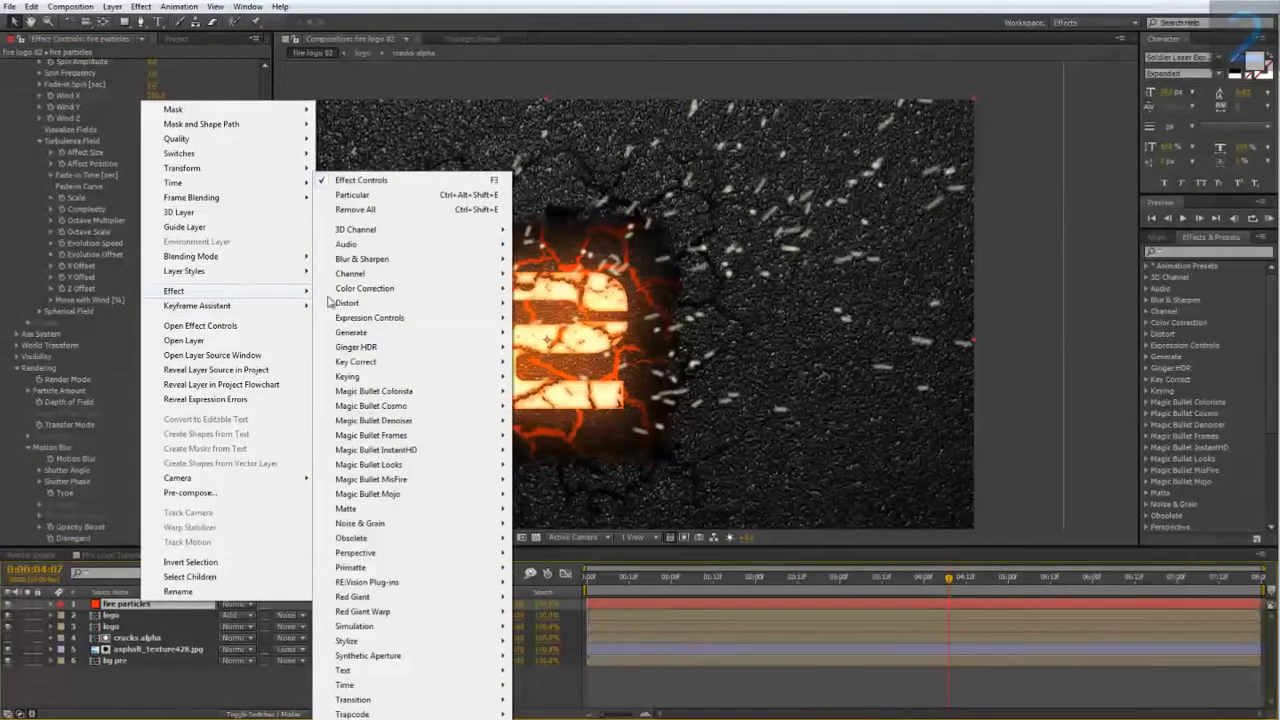
mouse_move(376, 641)
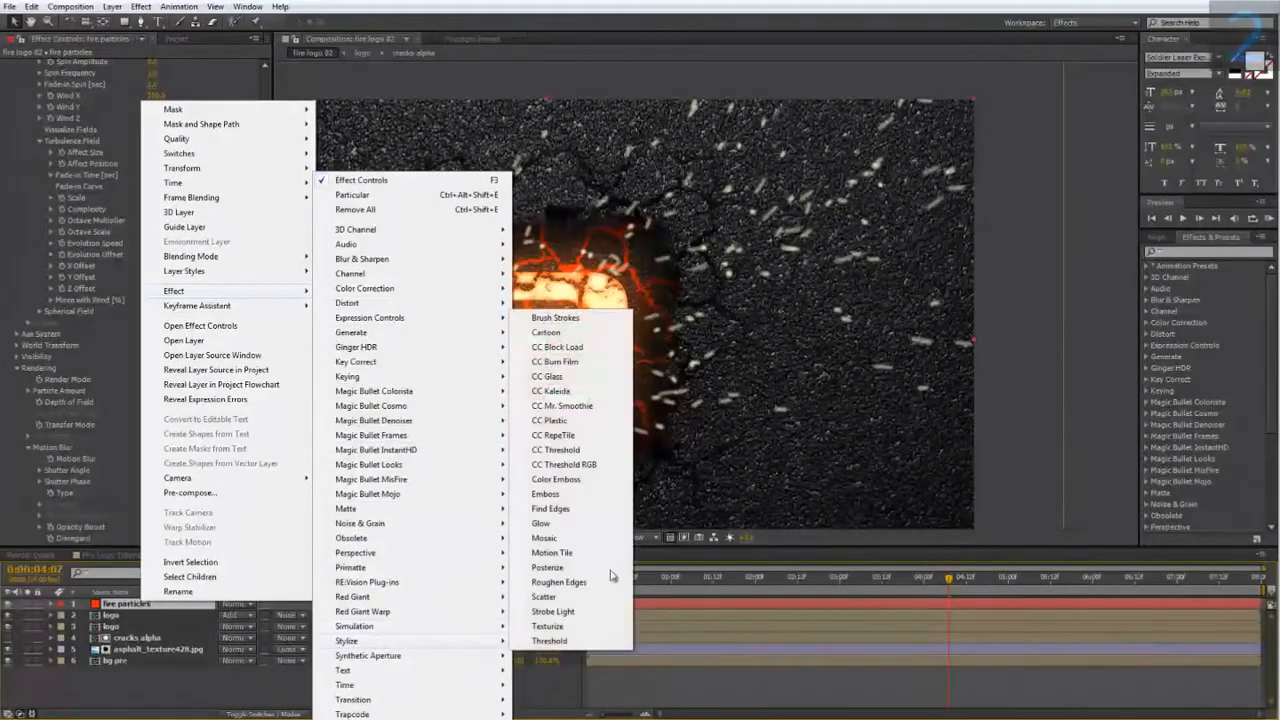
left_click(567, 528)
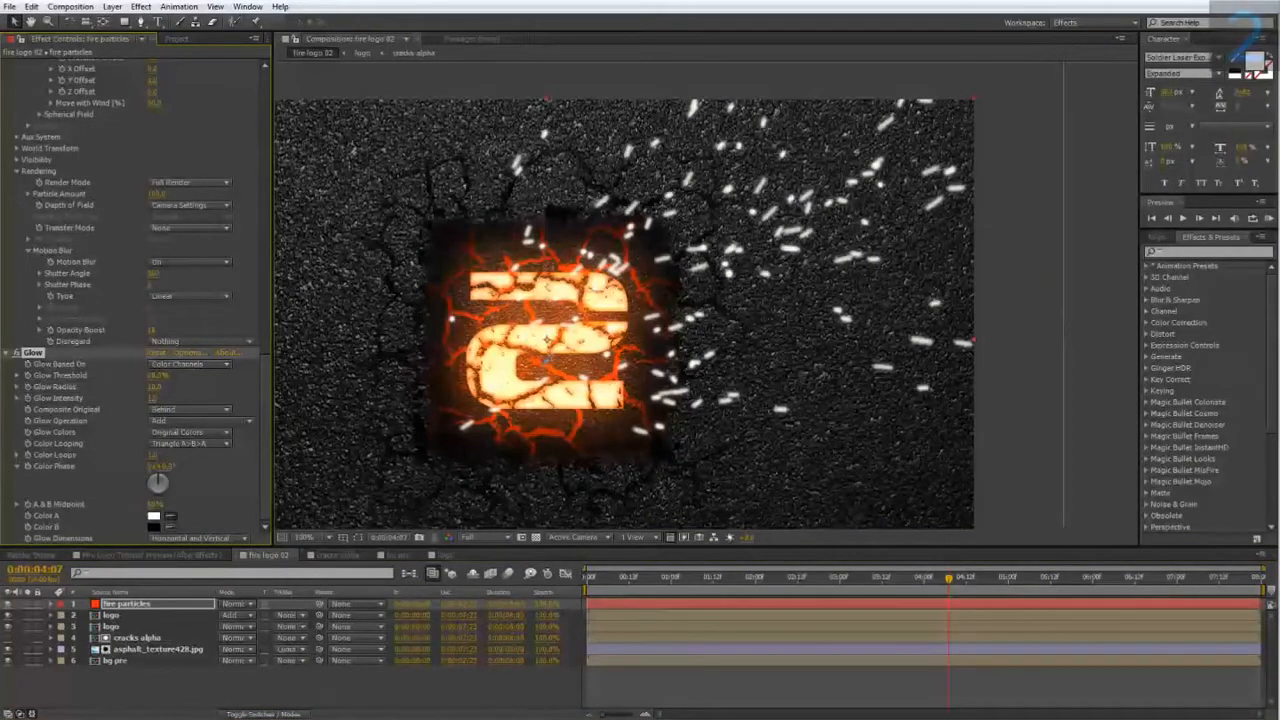
- Set the Glow effect's Color A to orange FF6C00 and Color B to red-orange FF4000
left_click(545, 370)
left_click(155, 516)
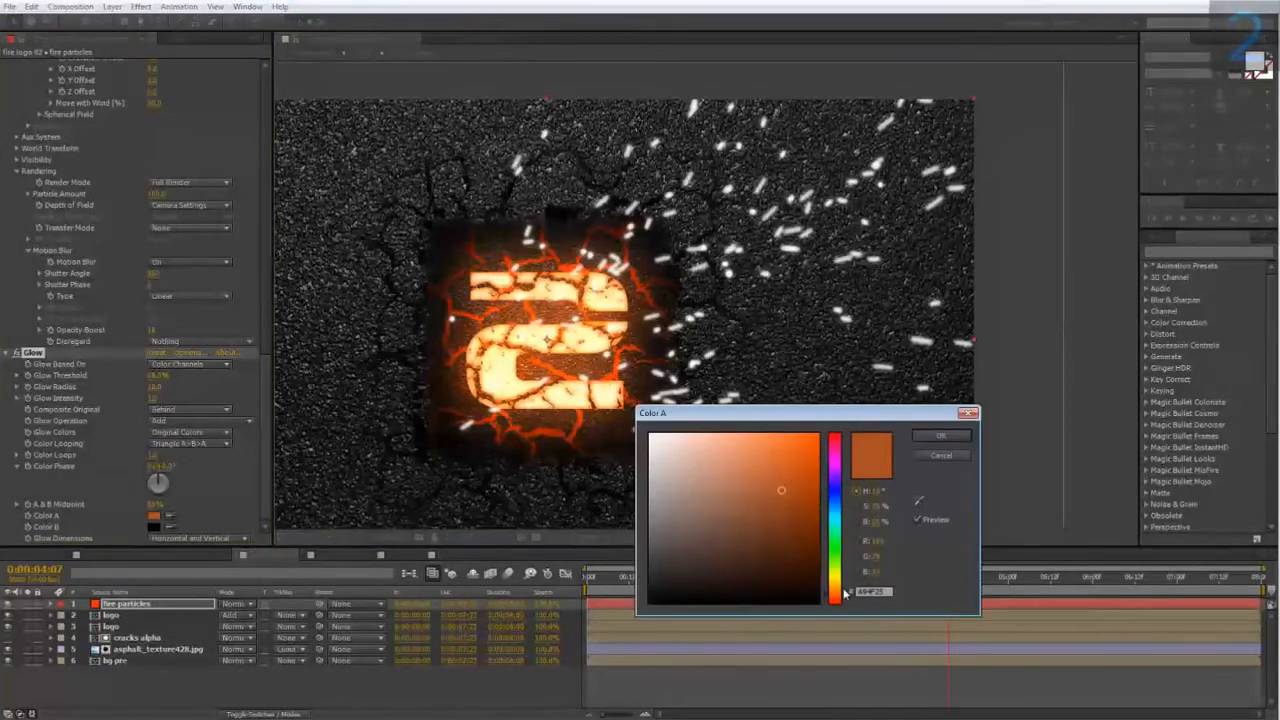
mouse_move(748, 512)
left_mouse_down()
mouse_move(757, 497)
mouse_move(858, 482)
mouse_move(898, 430)
left_mouse_up()
left_click(935, 437)
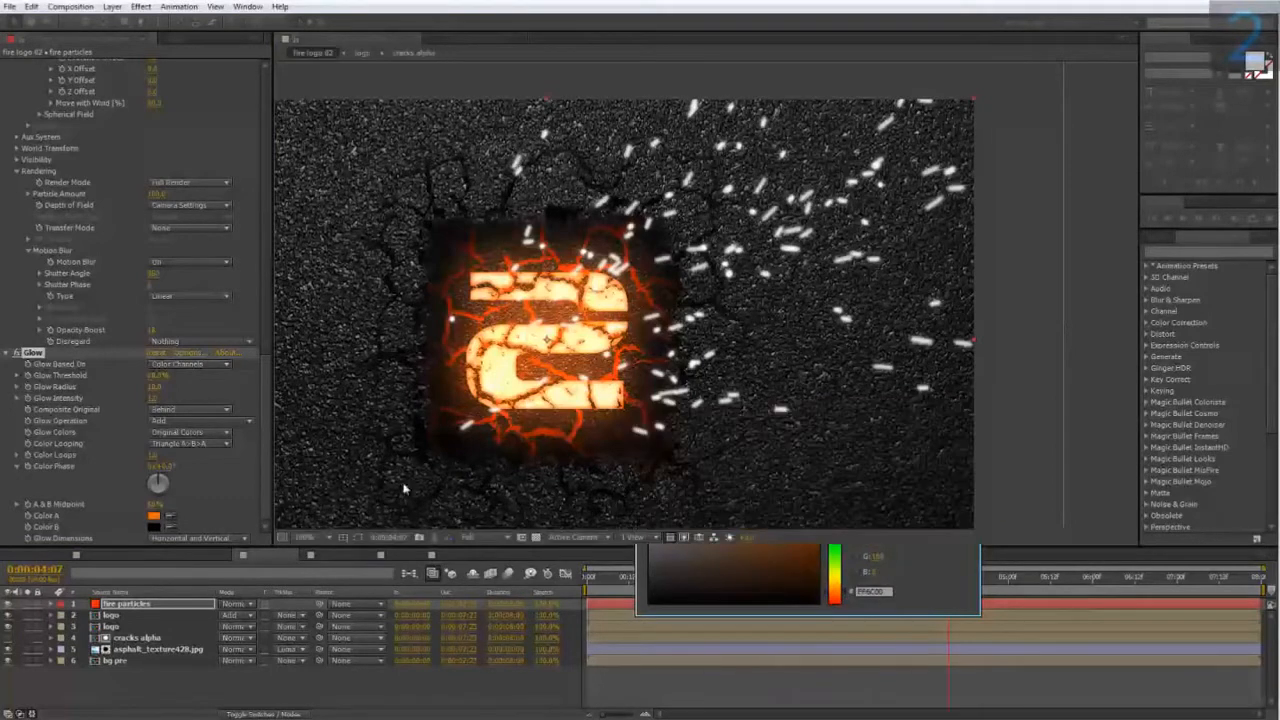
left_click(155, 527)
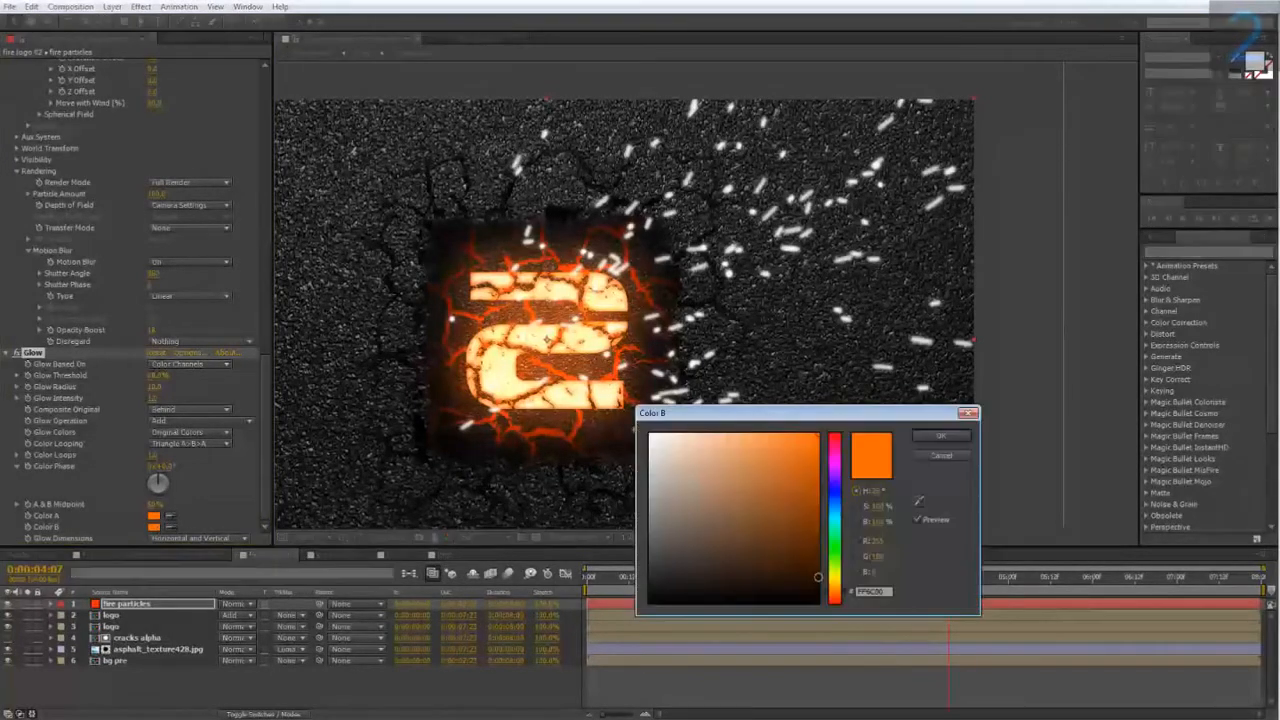
left_click_drag(836, 597, 845, 603)
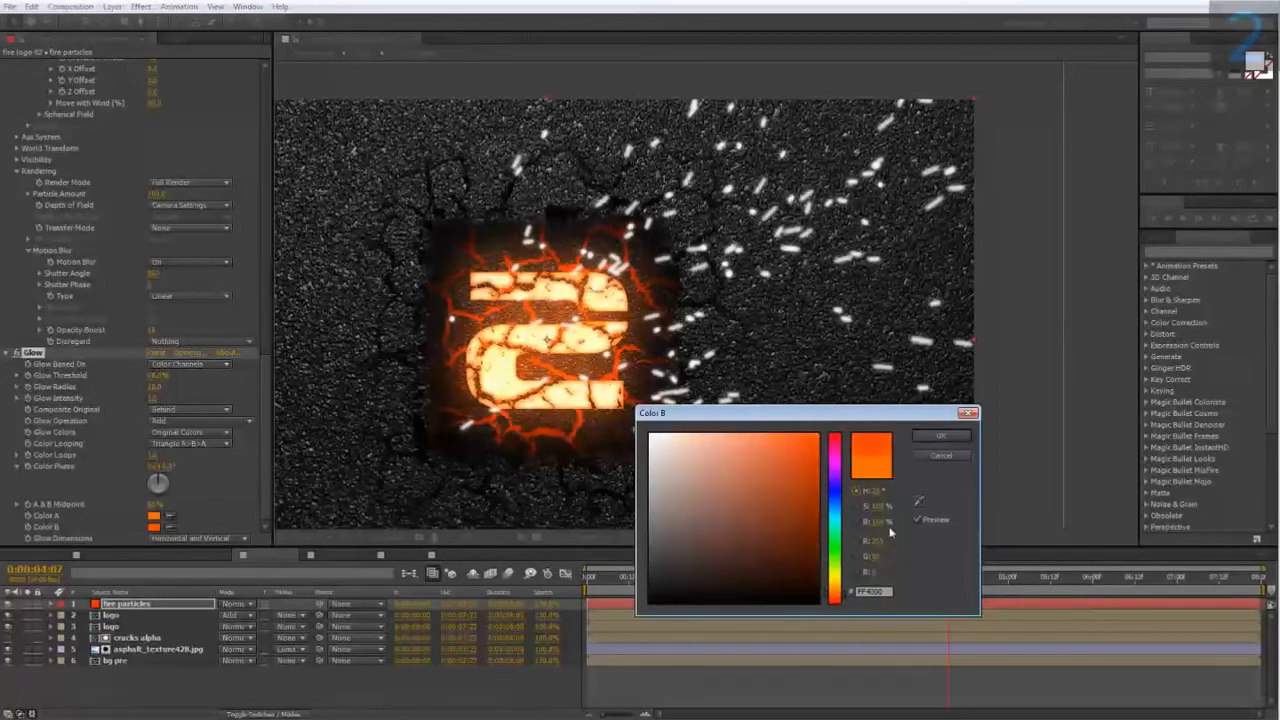
left_click(930, 442)
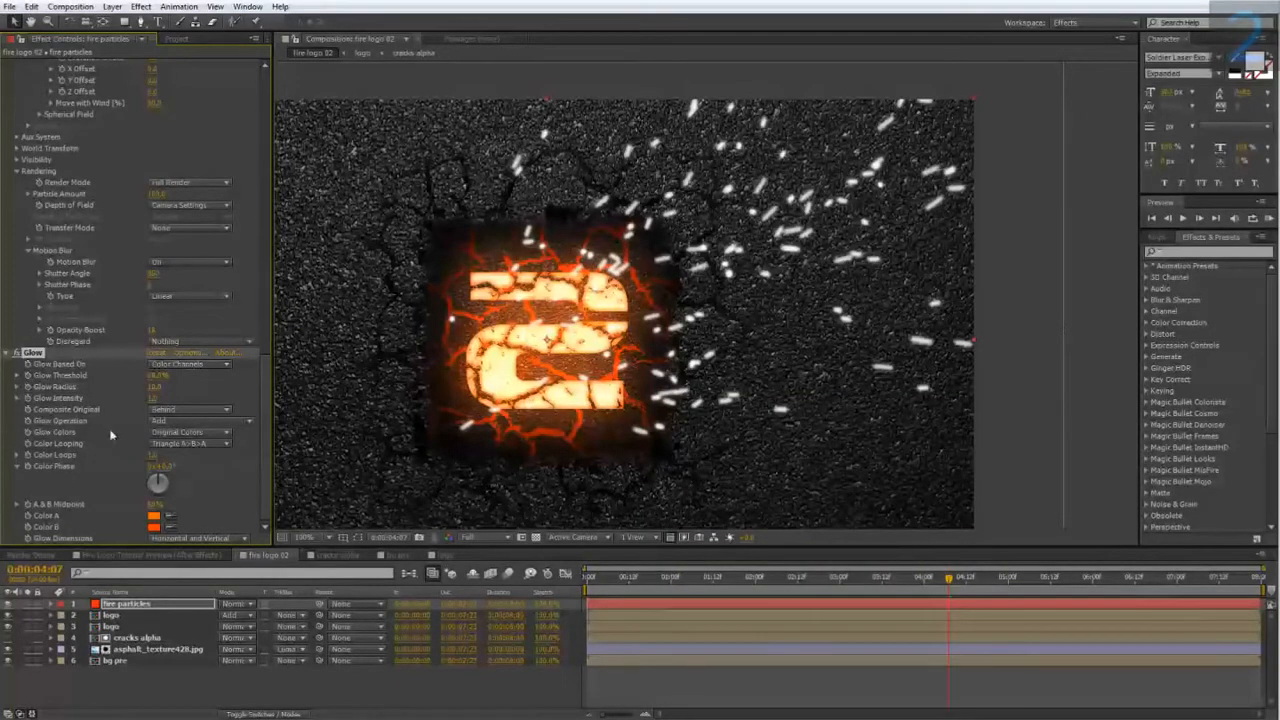
- Switch the Glow Colors to A & B Colors and lower the Glow Threshold so the particles glow orange
left_click(171, 434)
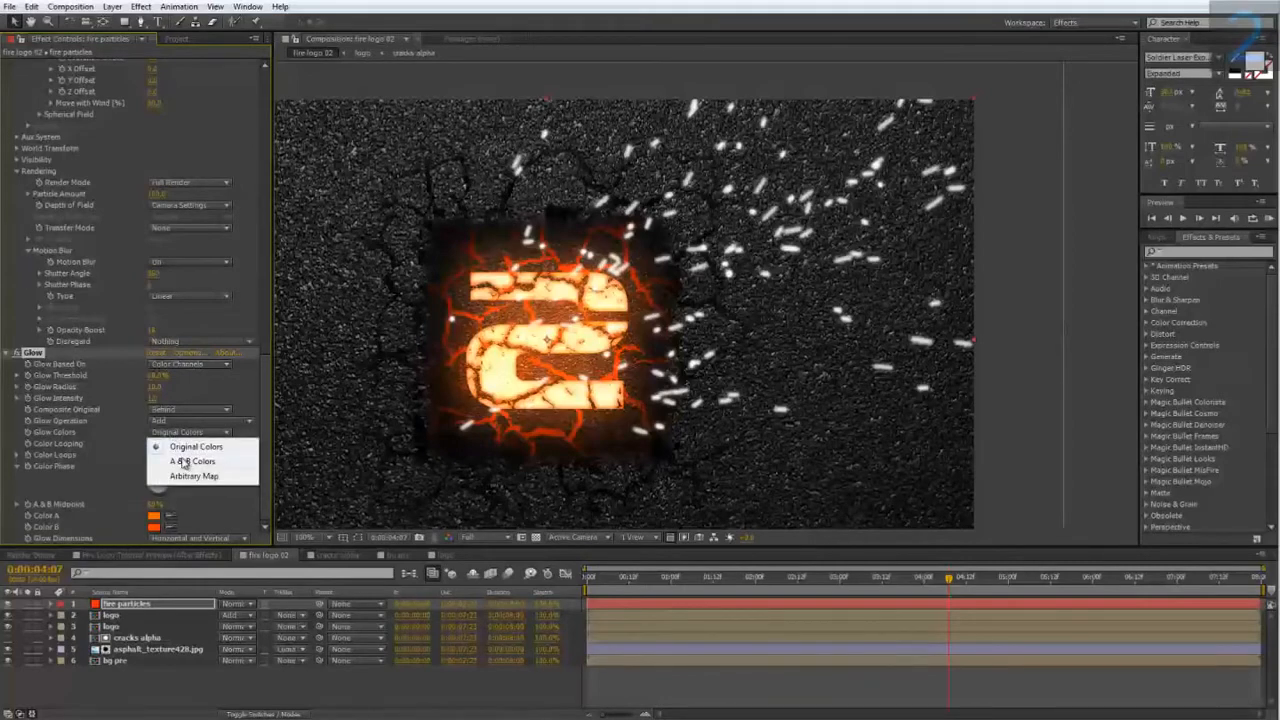
left_click(186, 461)
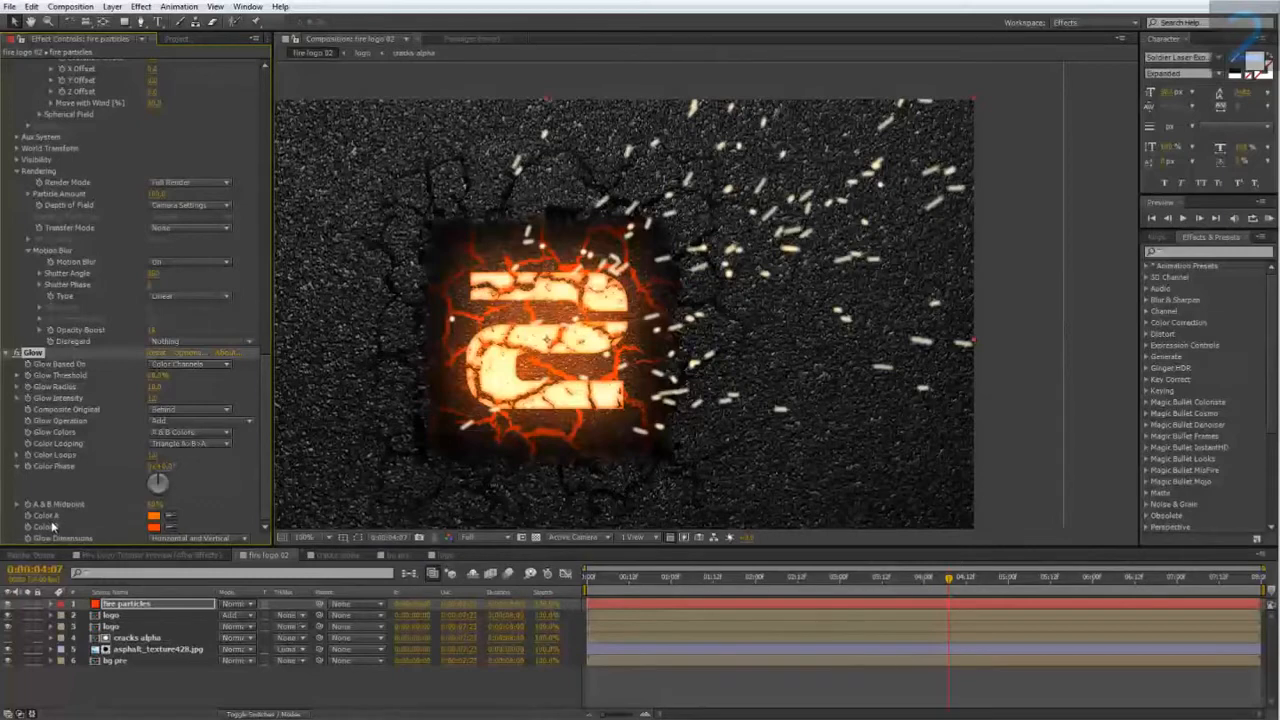
left_click_drag(155, 377, 114, 377)
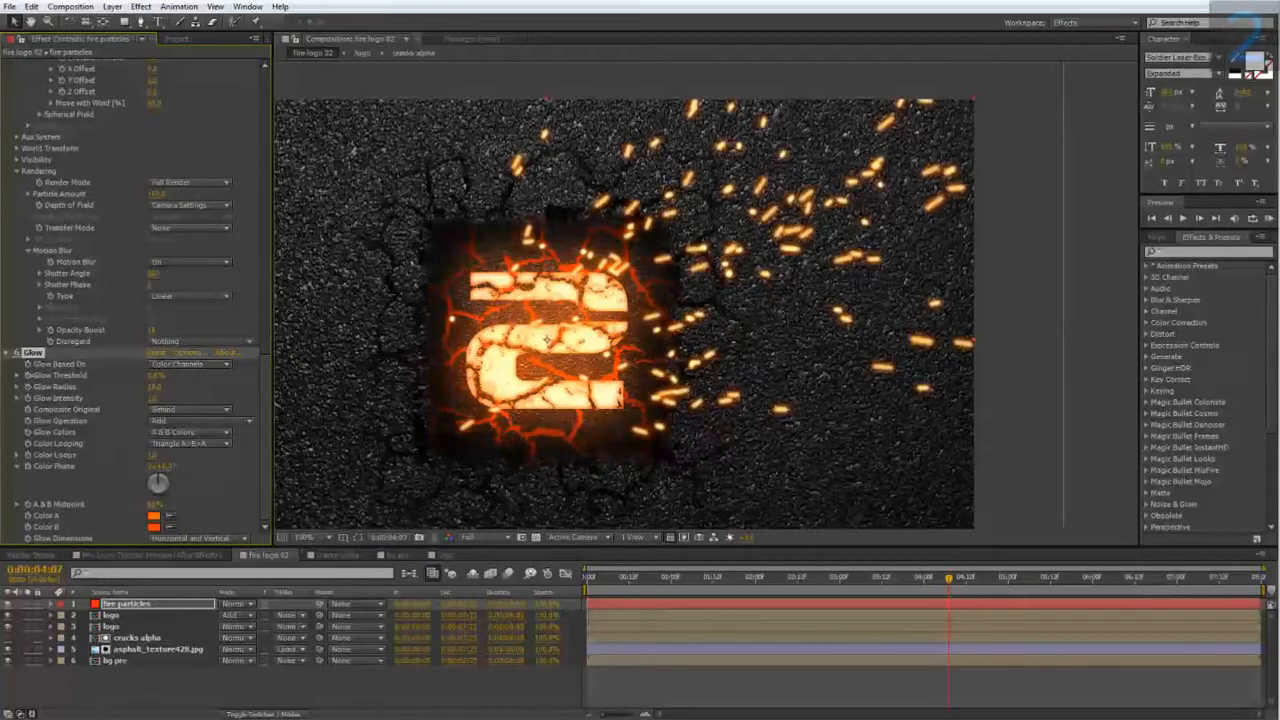
- Set the fire particles layer's blending mode to Add and slightly increase its Glow Radius
left_click(225, 605)
left_click(262, 154)
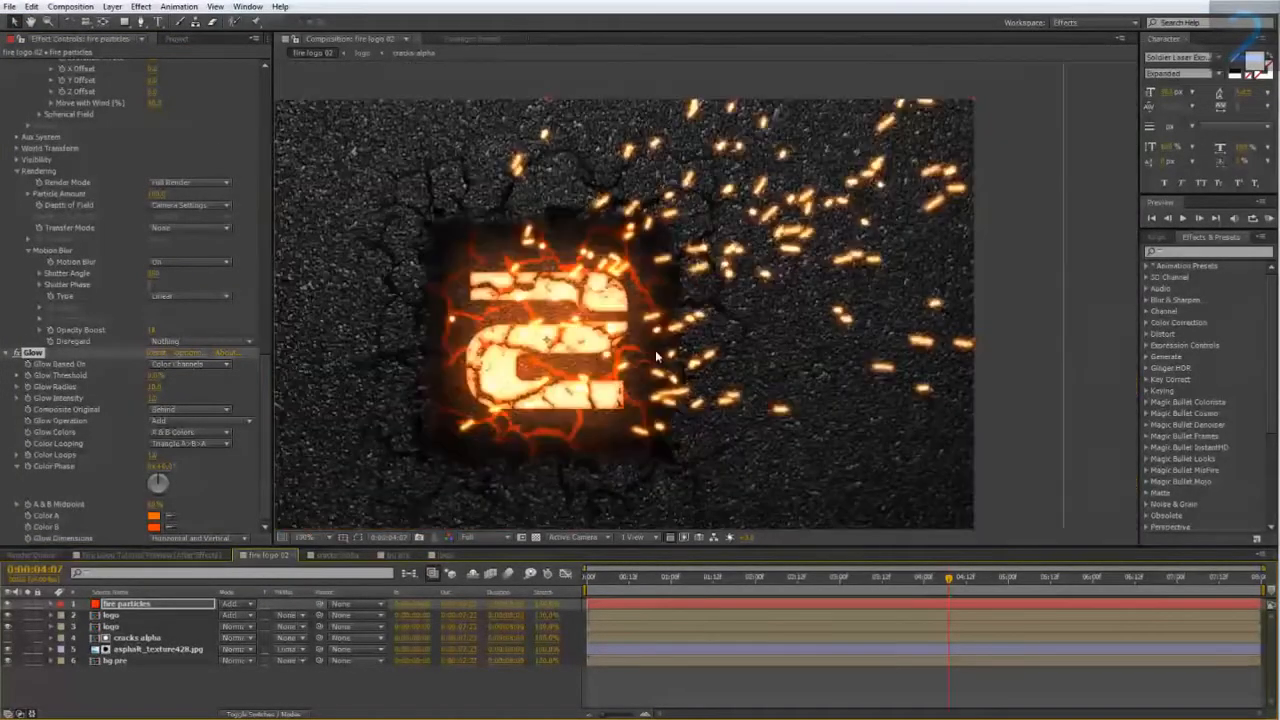
left_click_drag(655, 350, 577, 365)
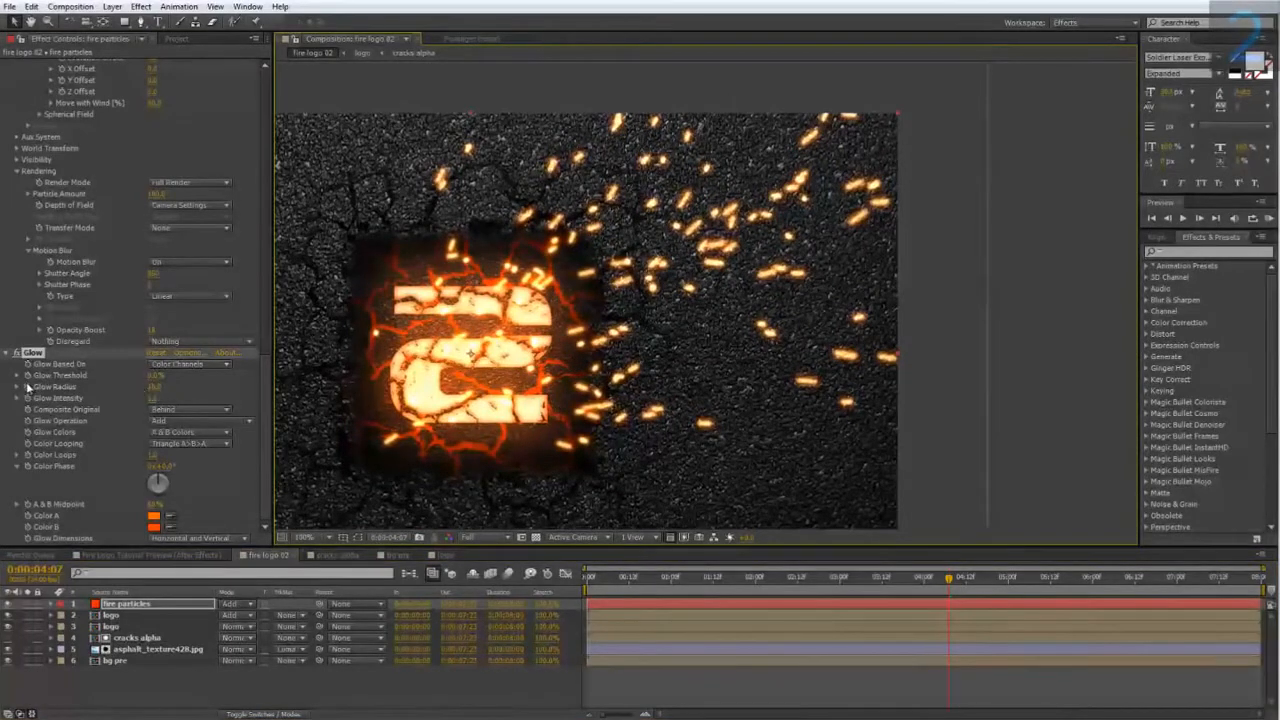
left_click_drag(163, 387, 174, 388)
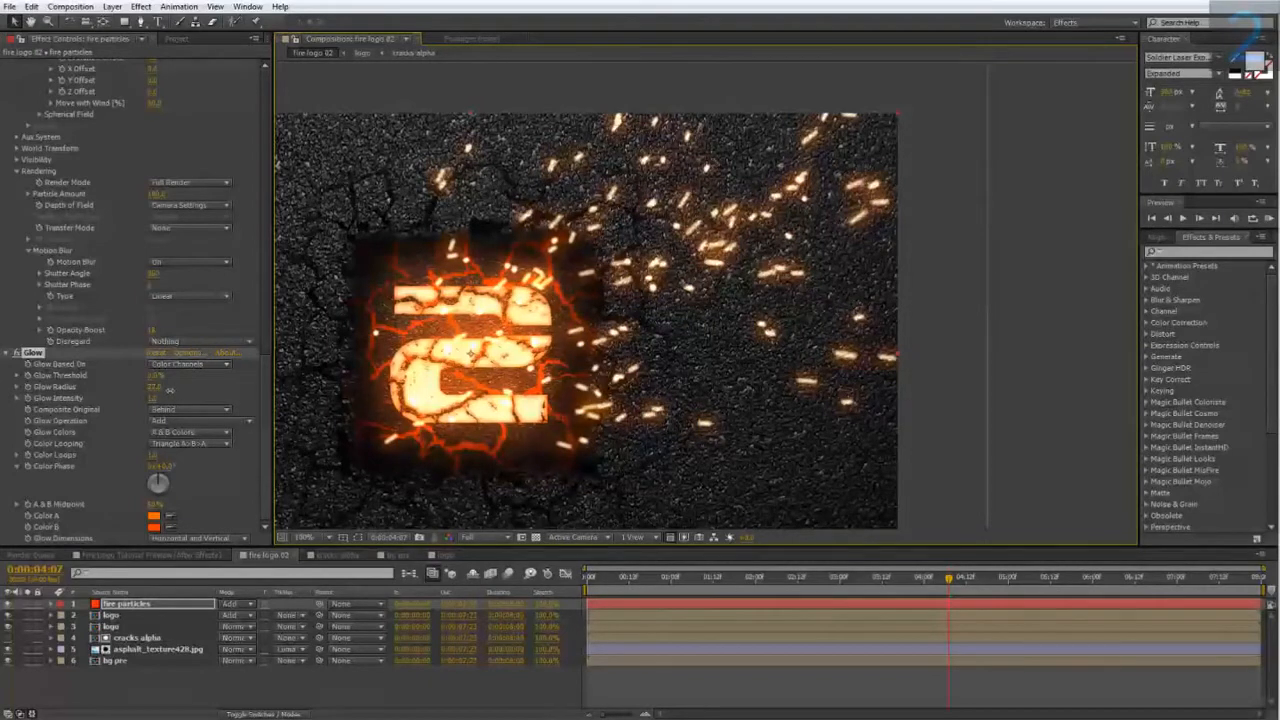
- Examine the look of the sparks in the Fire Logo Tutorial Preview composition for comparison, and return to fire logo 02
left_click(151, 556)
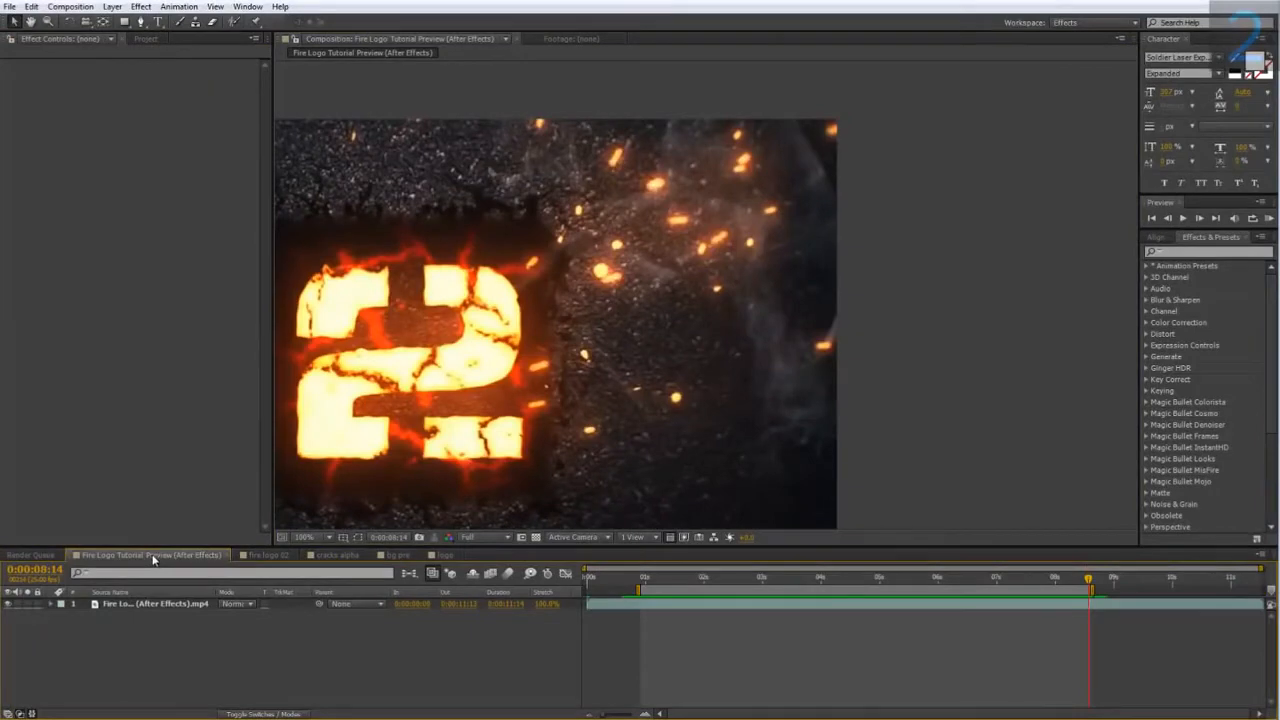
left_click_drag(657, 202, 627, 246)
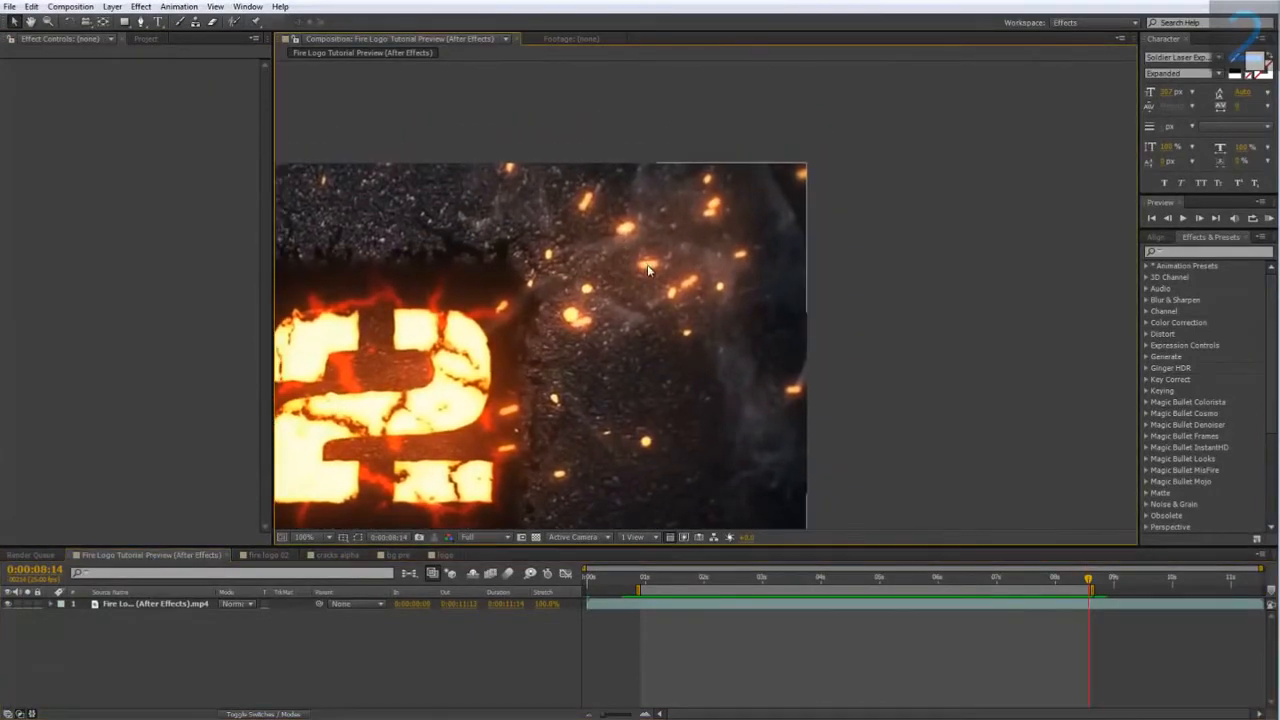
scroll(661, 271, "up", 1)
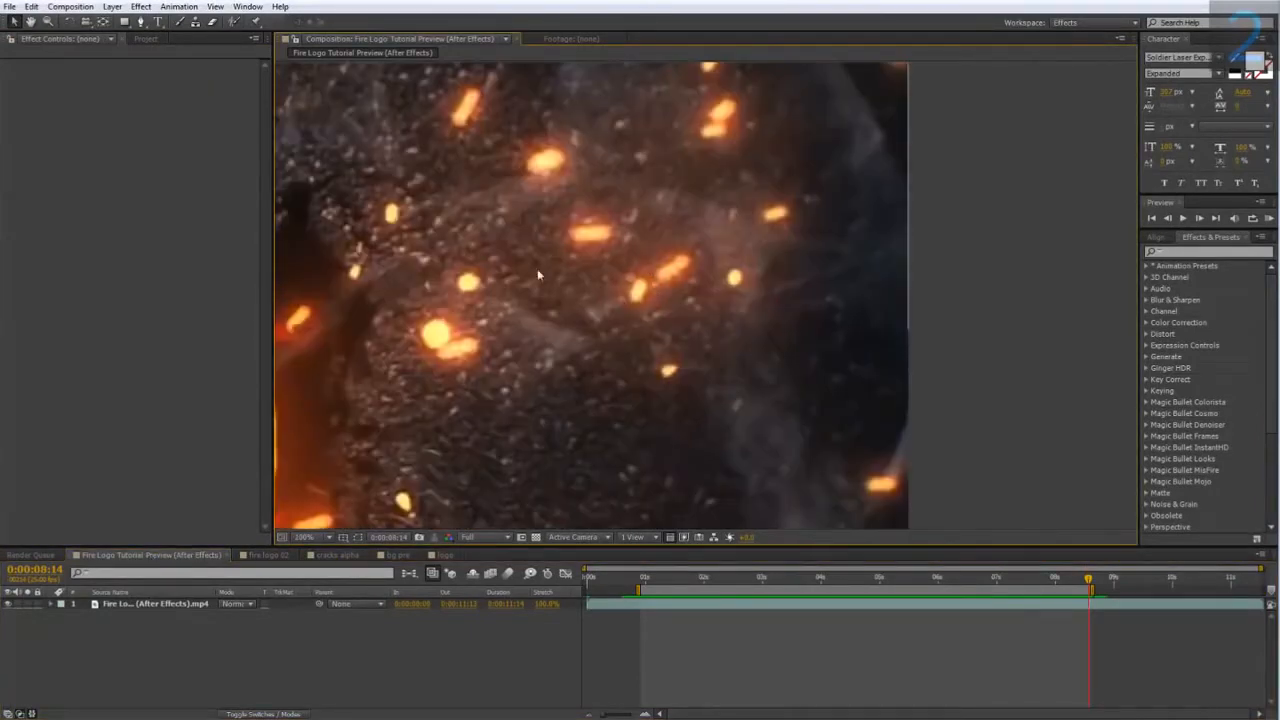
left_click(268, 555)
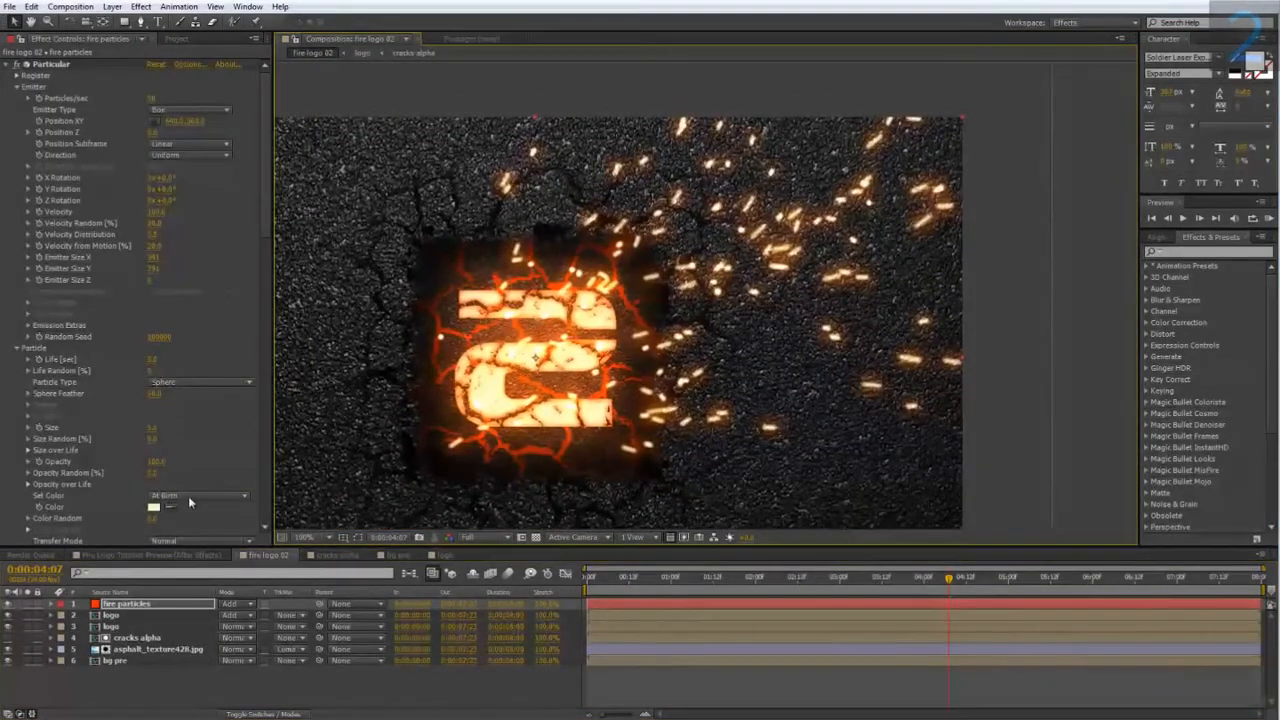
- Change the Particular effect's particle Color to light orange FFB985
left_click(153, 507)
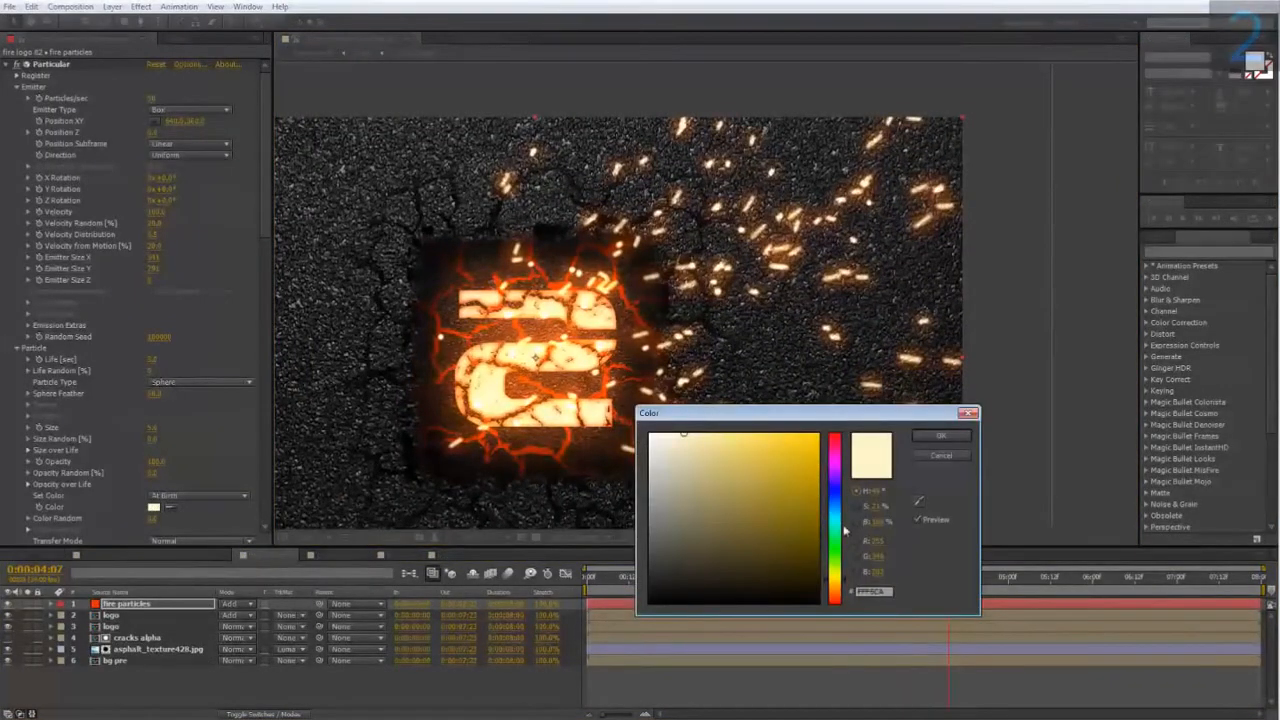
left_click_drag(845, 591, 847, 593)
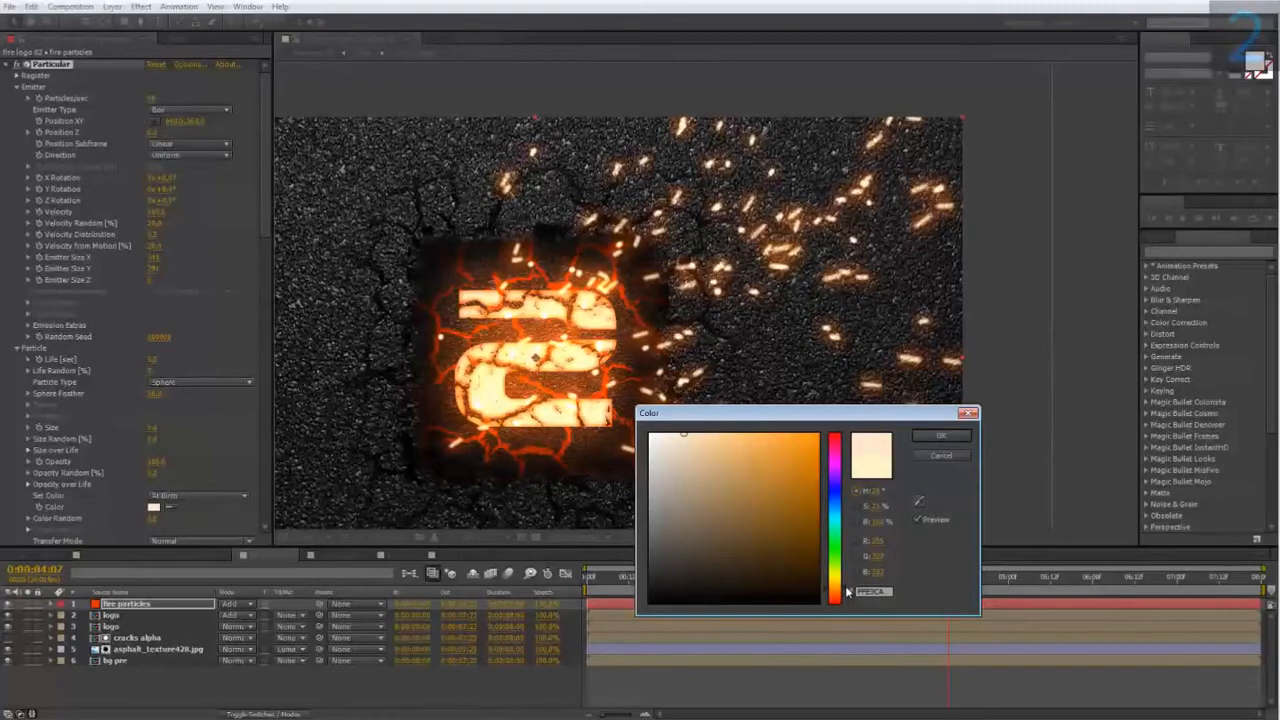
left_click_drag(845, 592, 845, 595)
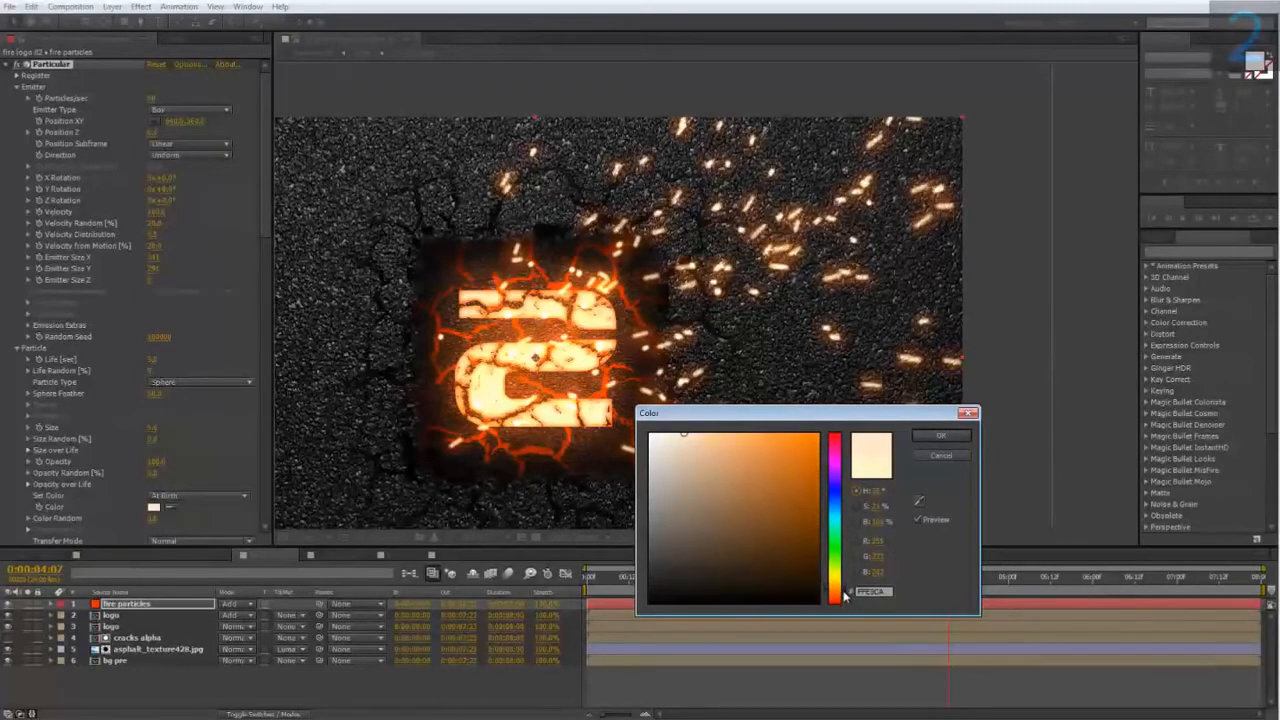
left_click_drag(729, 480, 727, 403)
left_click(932, 434)
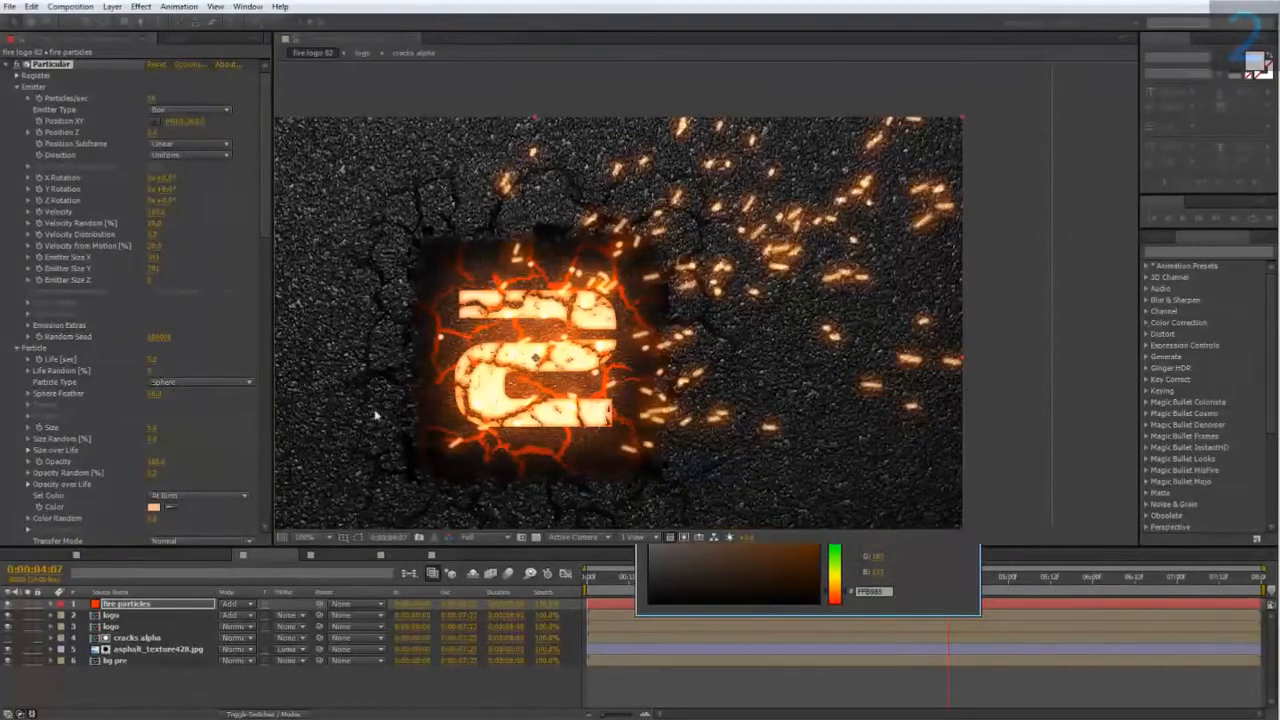
- Set the Particular emitter's Particles/sec to 25
scroll(179, 462, "down", 1)
scroll(179, 462, "down", 10)
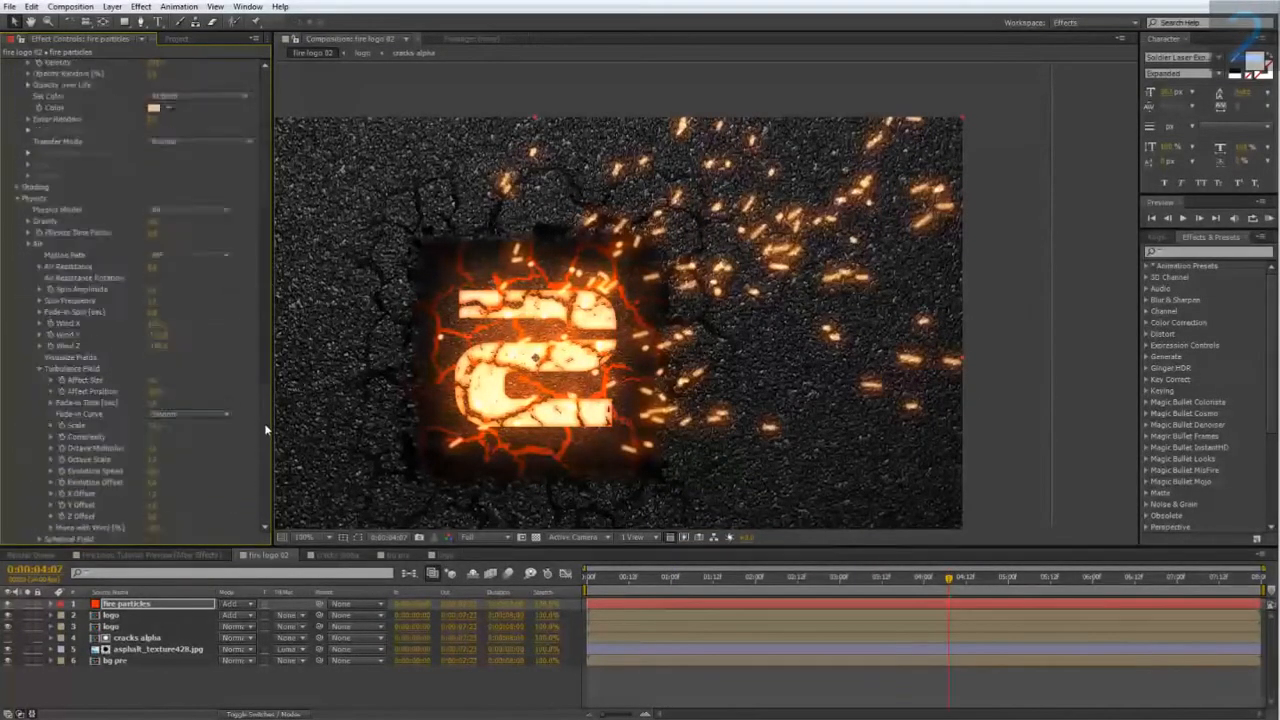
scroll(266, 484, "down", 1)
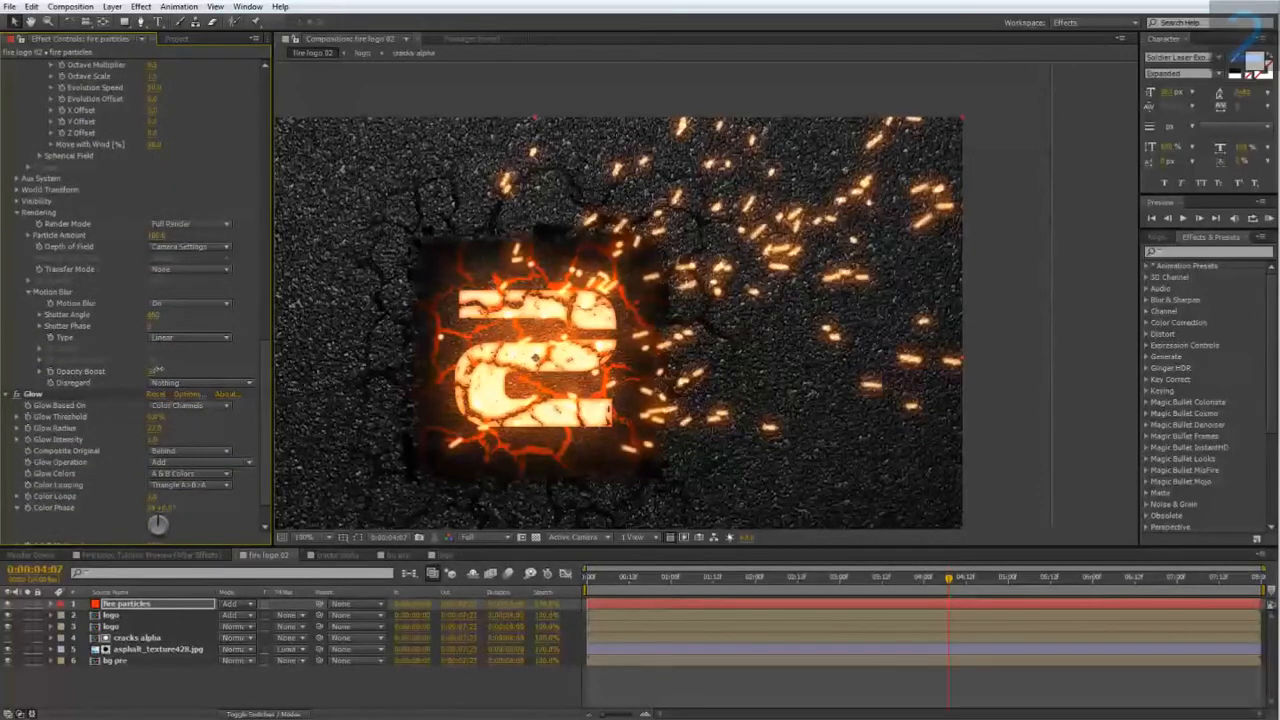
left_click_drag(260, 417, 266, 120)
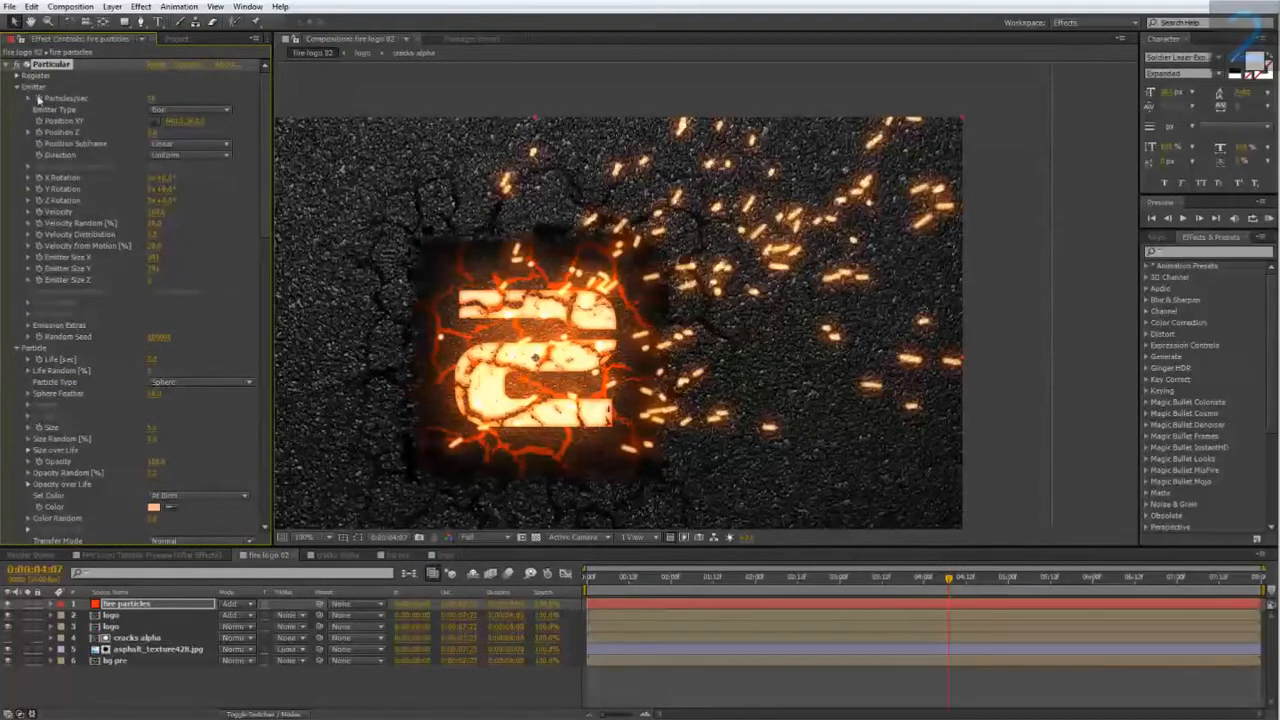
left_click(156, 99)
type("25")
key("Return")
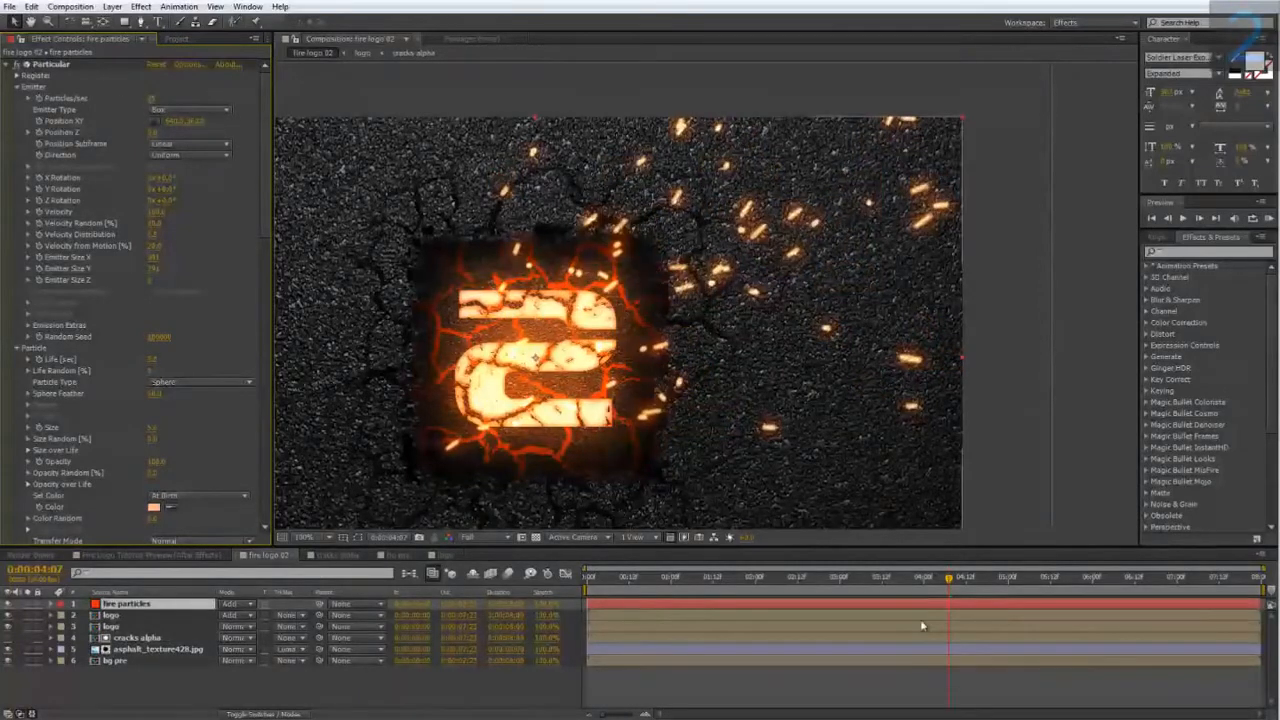
- At 0:00:02:08, shape the particles' Size over Life curve to ramp up quickly from zero and hold at full size
left_click_drag(906, 582, 781, 599)
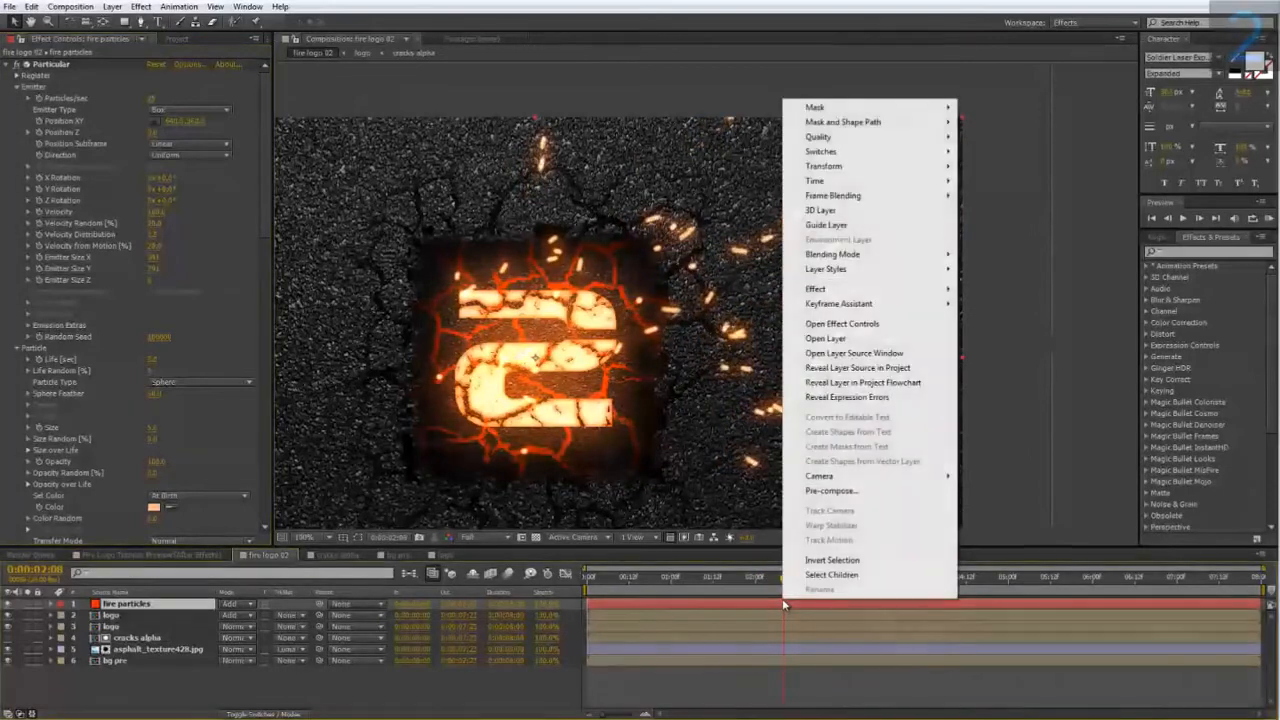
right_click(782, 598)
left_click(756, 603)
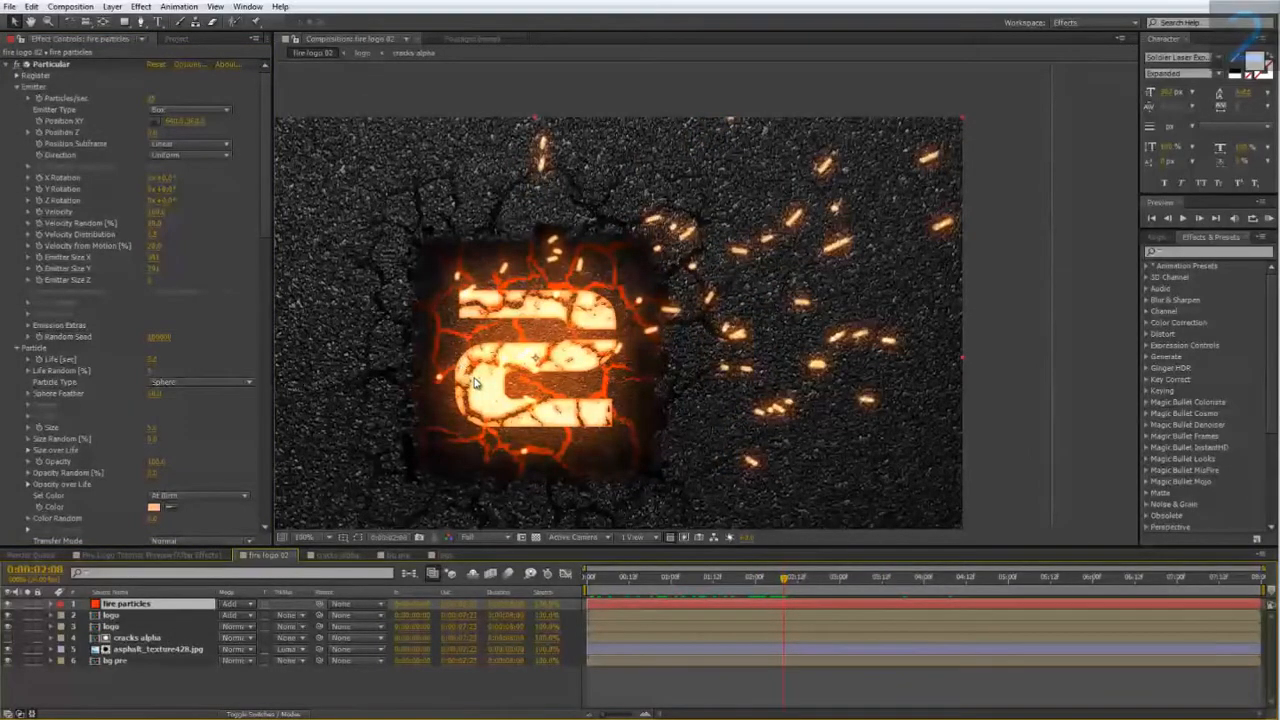
scroll(265, 222, "down", 5)
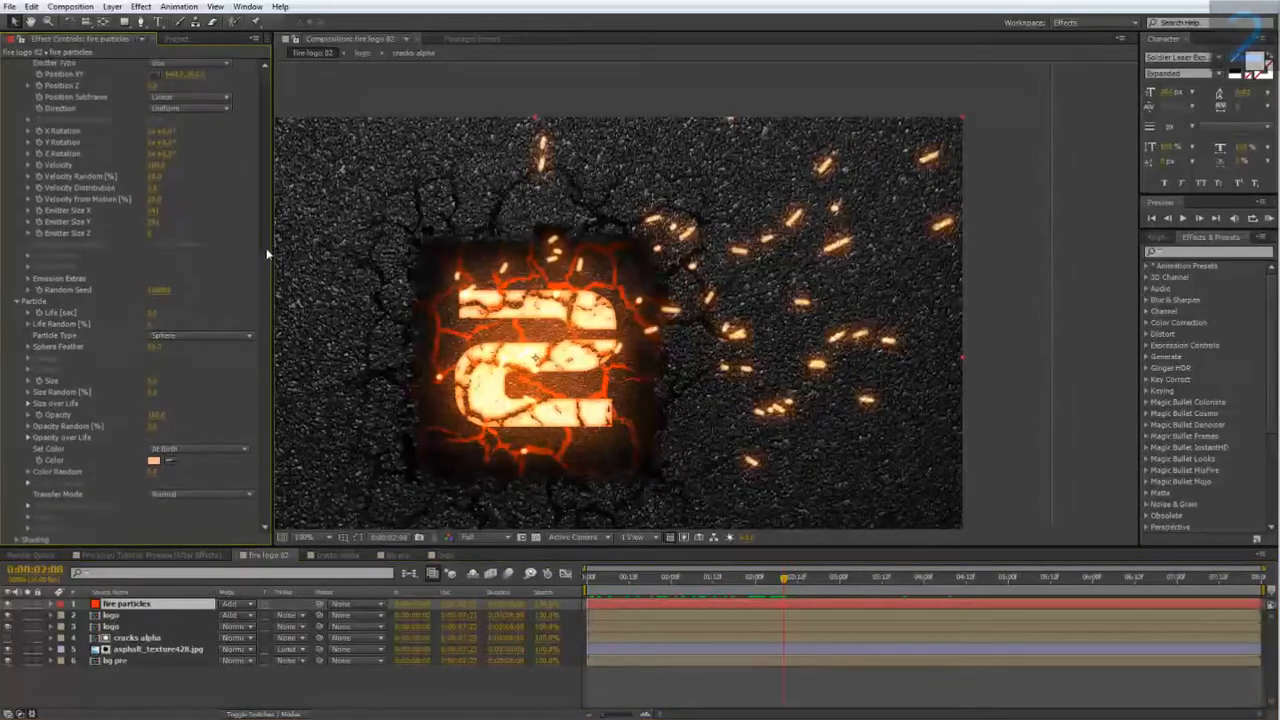
scroll(272, 298, "up", 3)
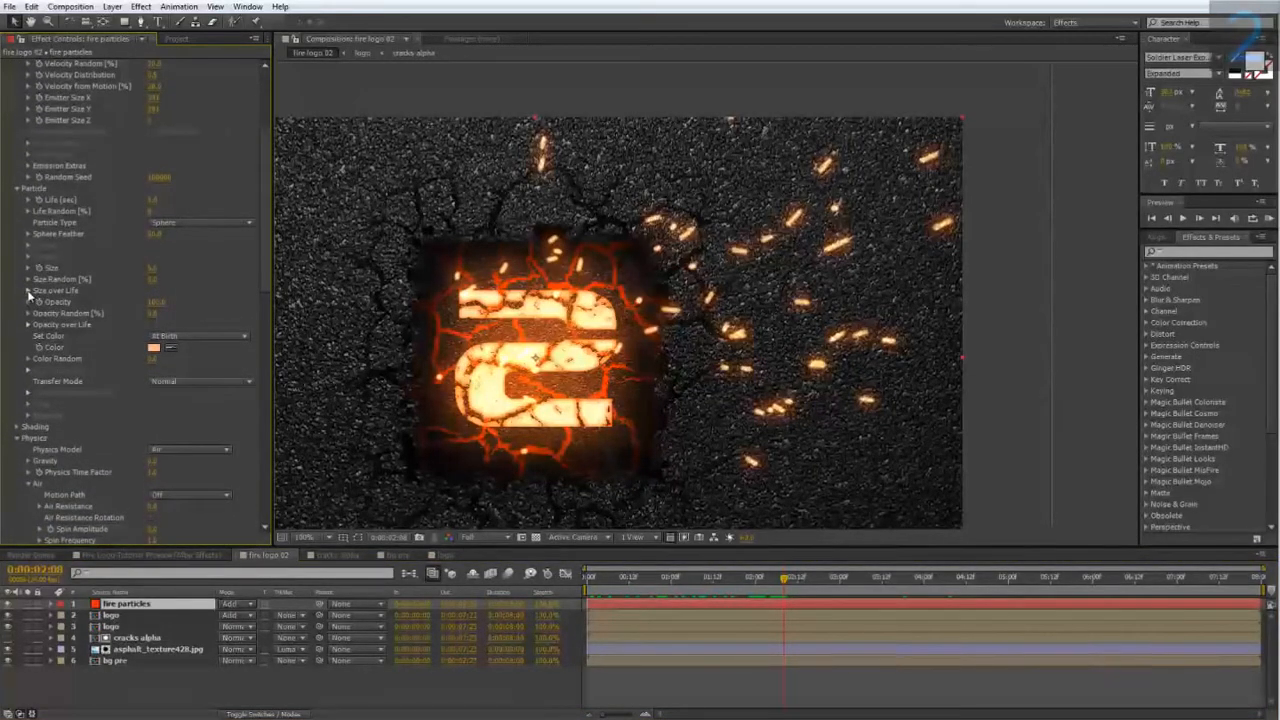
left_click(29, 291)
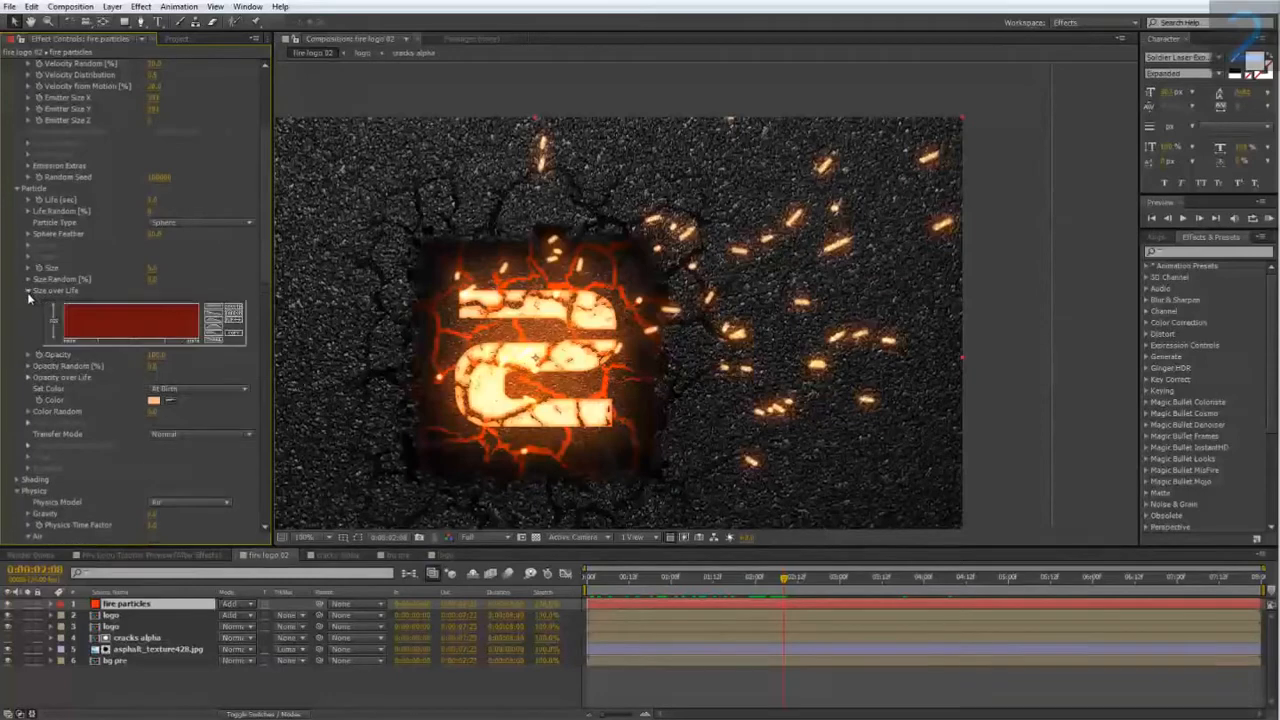
left_click(213, 337)
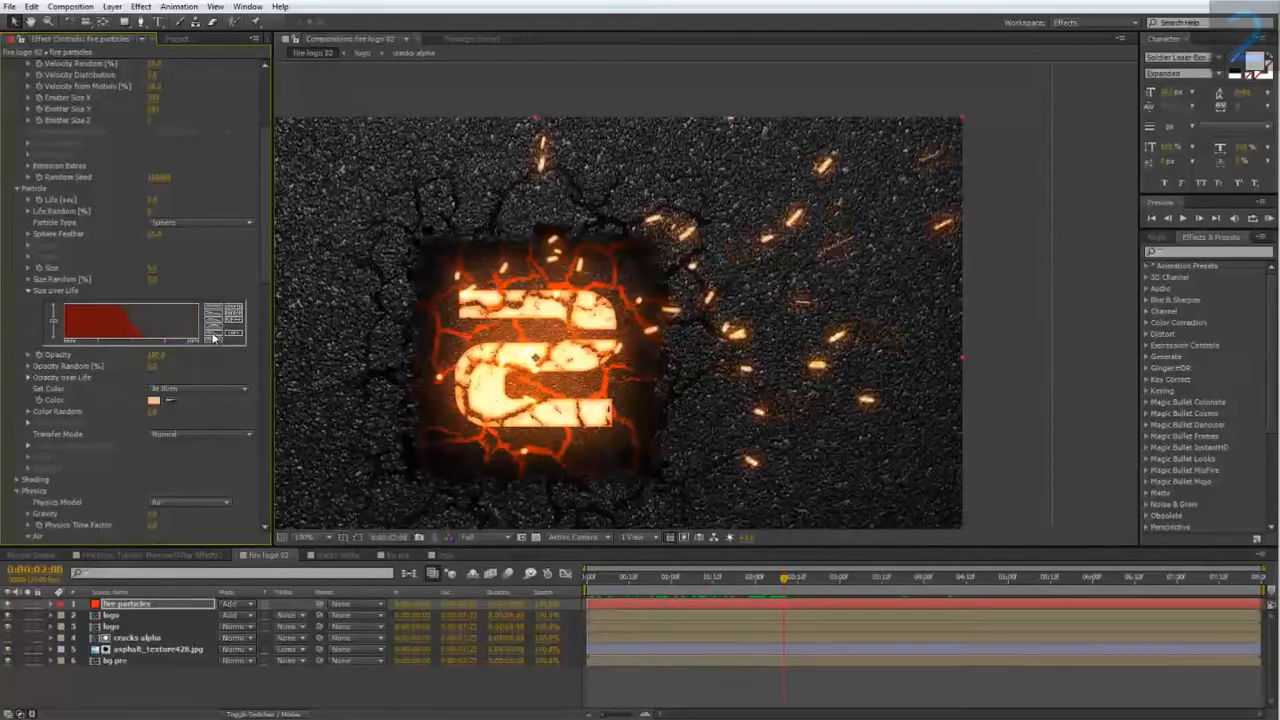
left_click(234, 324)
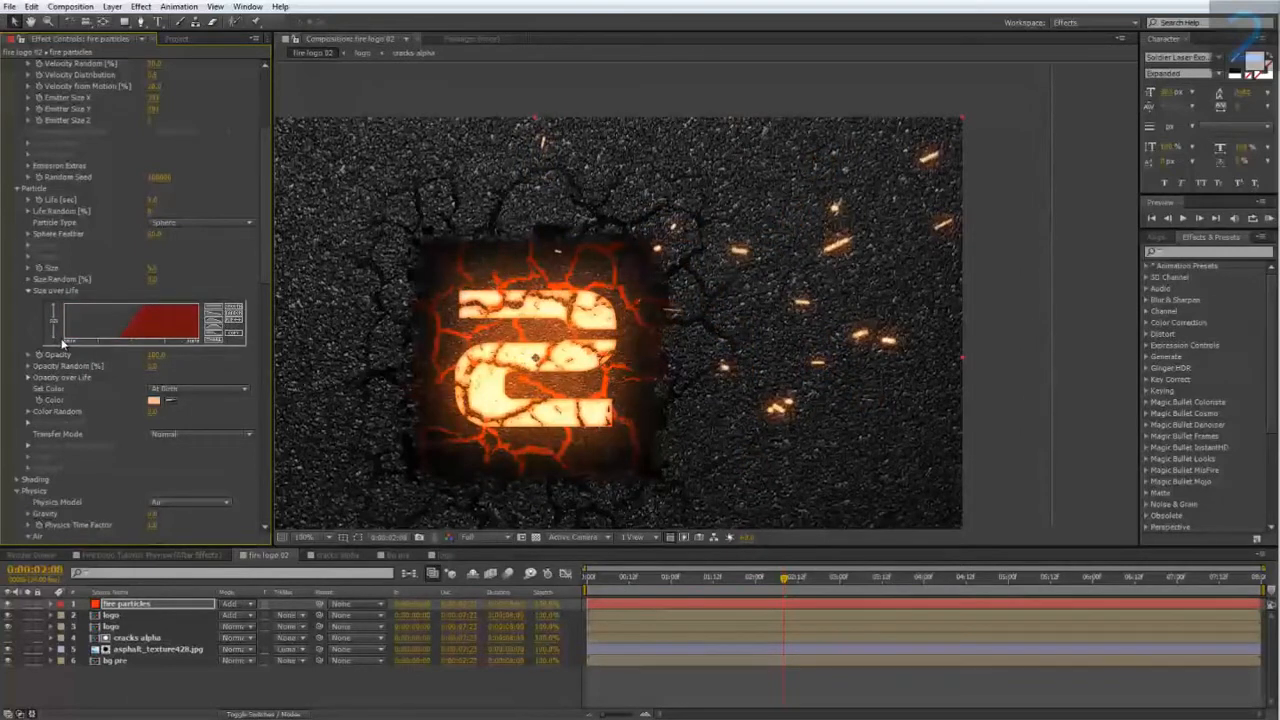
mouse_move(71, 328)
left_mouse_down()
mouse_move(96, 305)
mouse_move(160, 291)
left_mouse_up()
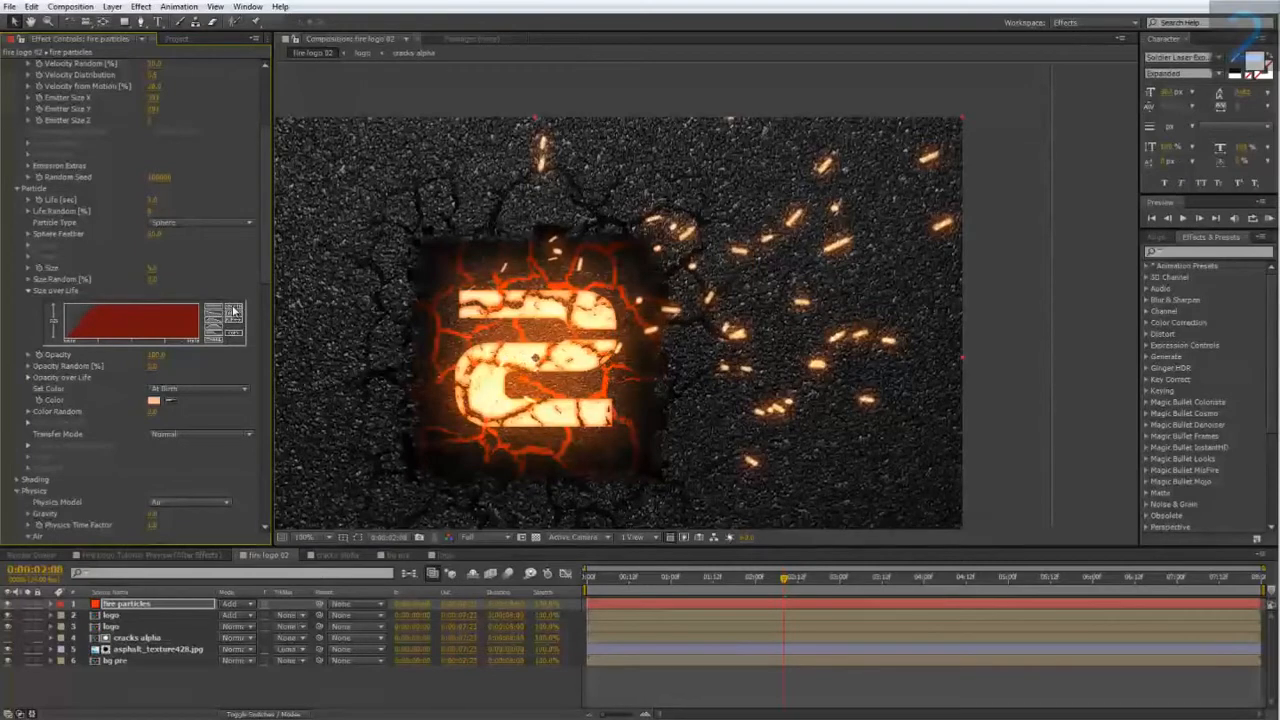
- At the composition's first frame, set Pre Run to 100 in the emitter's Emission Extras
left_click_drag(745, 588, 554, 609)
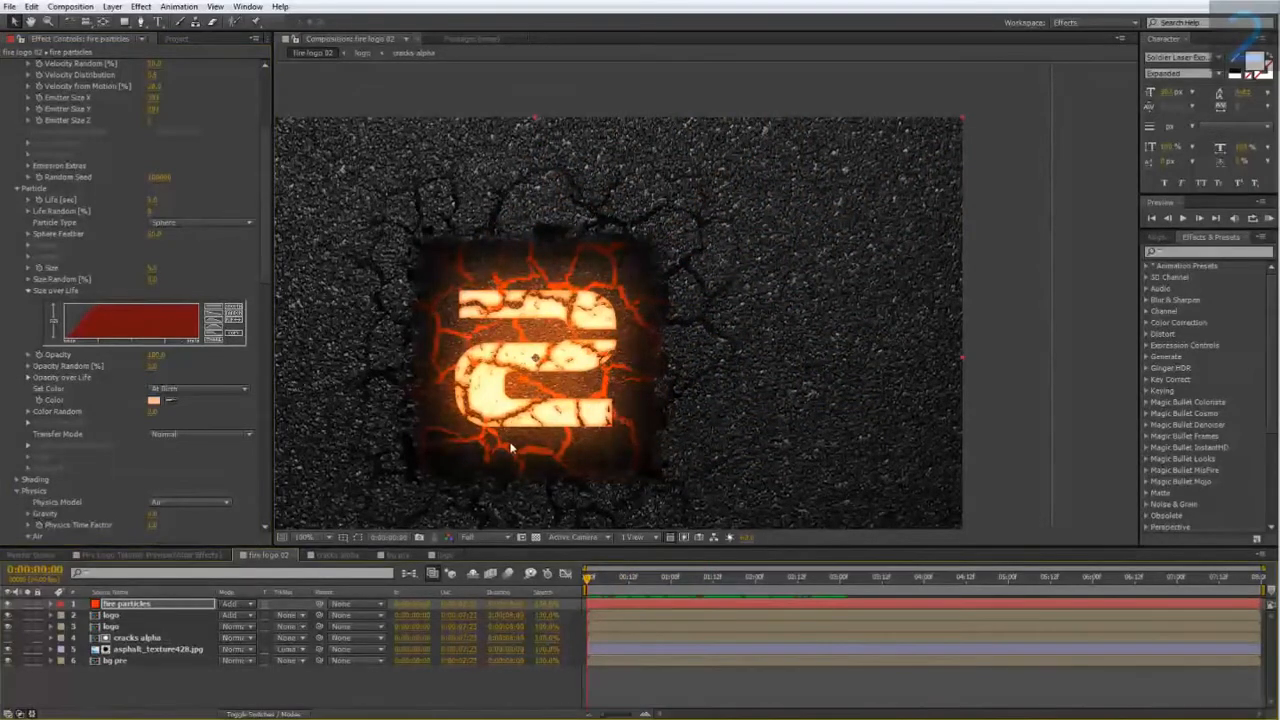
key("space")
left_click_drag(521, 431, 575, 434)
scroll(208, 480, "up", 4)
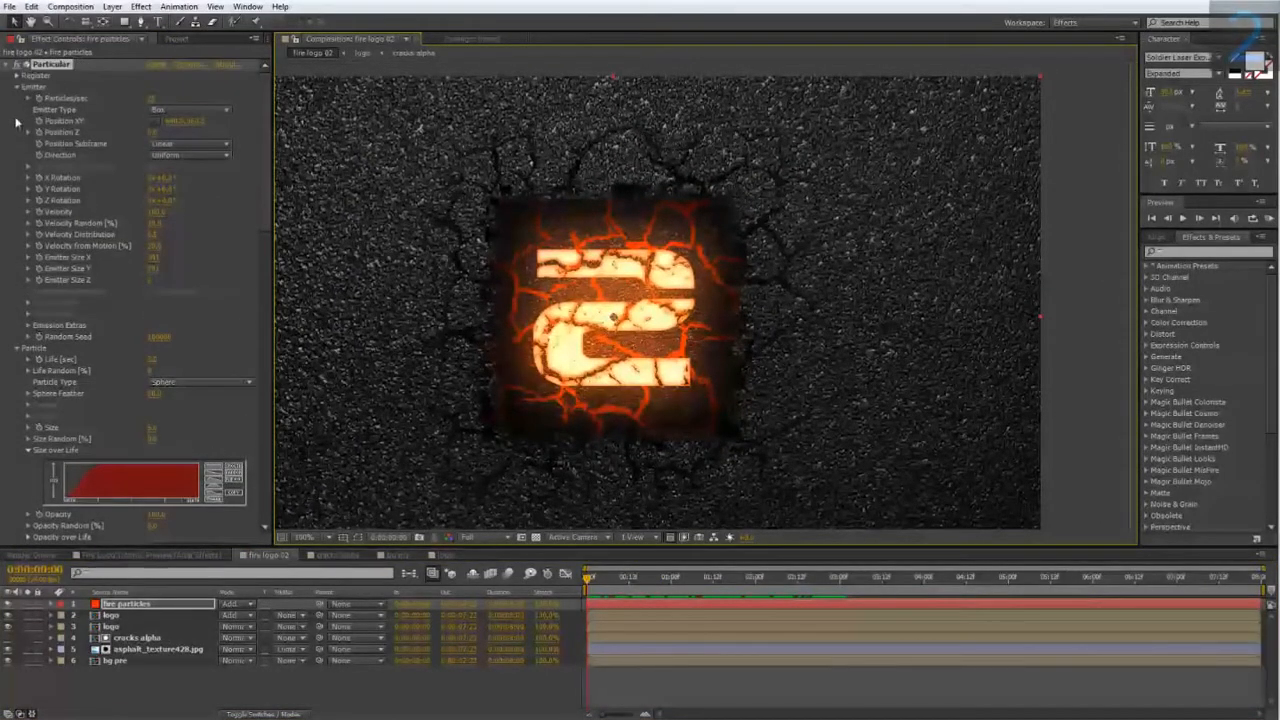
left_click(28, 325)
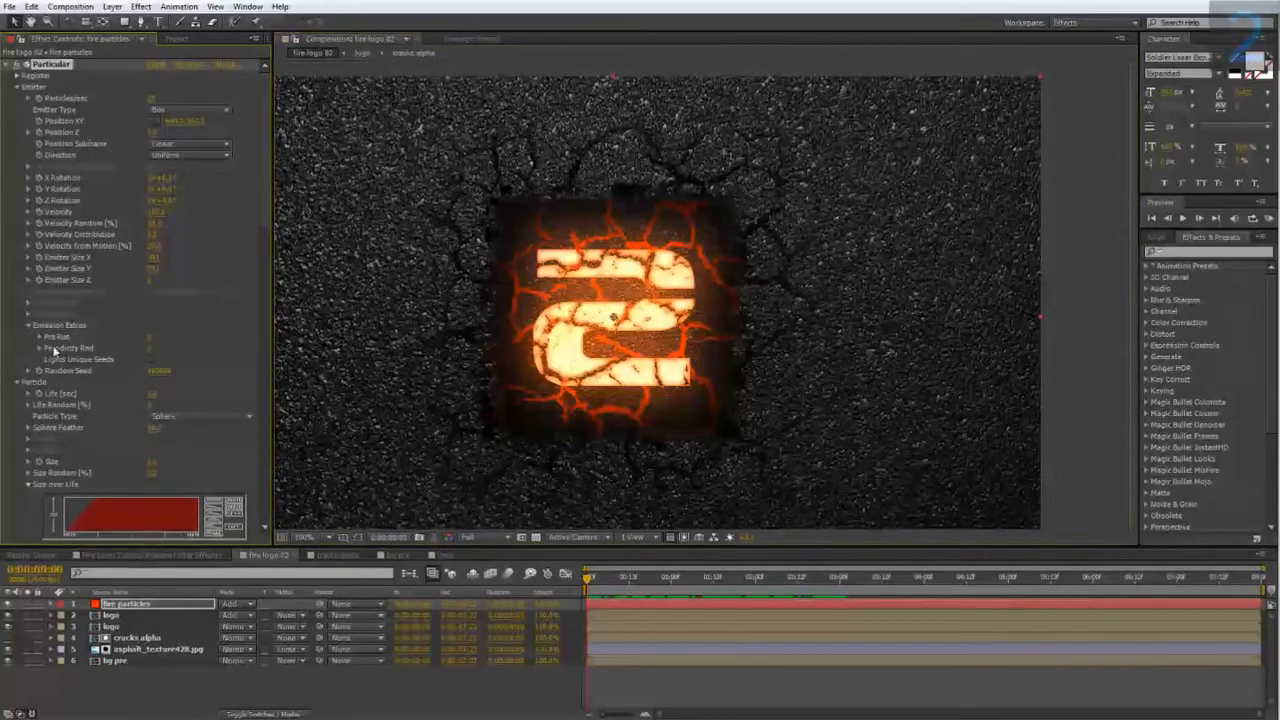
left_click(150, 337)
type("100")
key("Return")
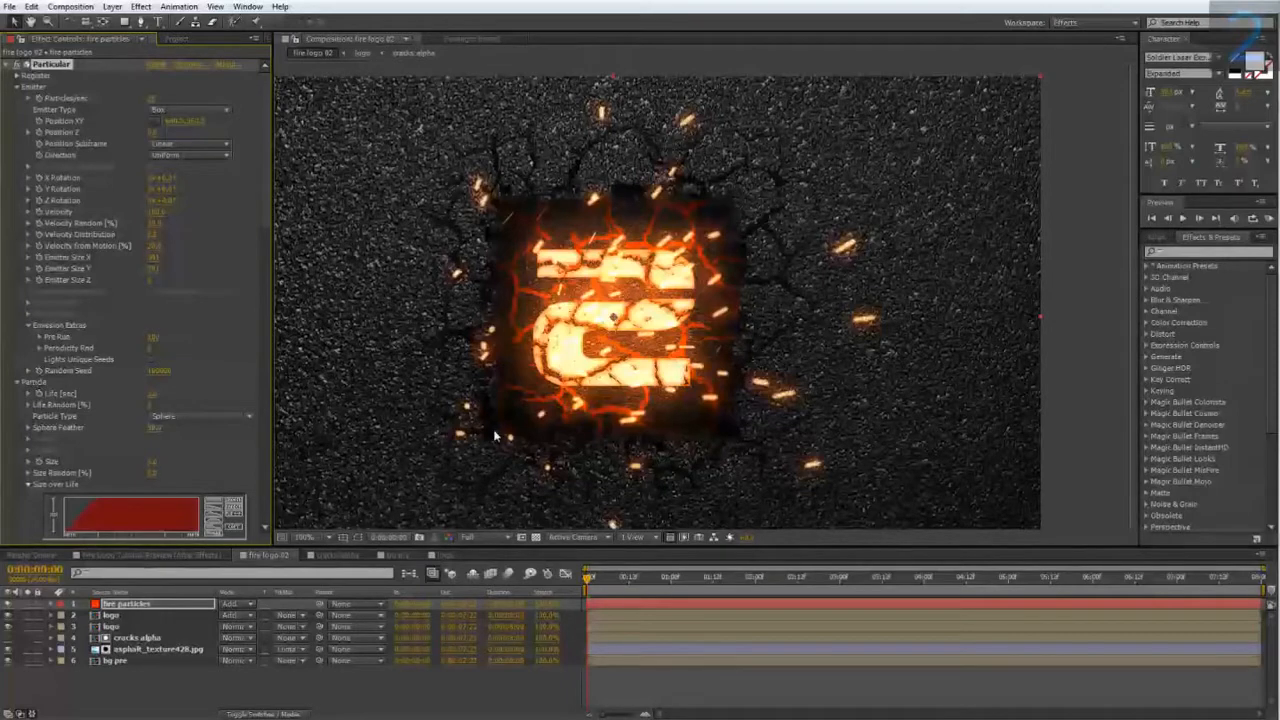
- Move through the fire logo composition to 0:00:04:12 and check how the particles spread around the logo
left_click_drag(588, 580, 965, 608)
scroll(738, 400, "down", 2)
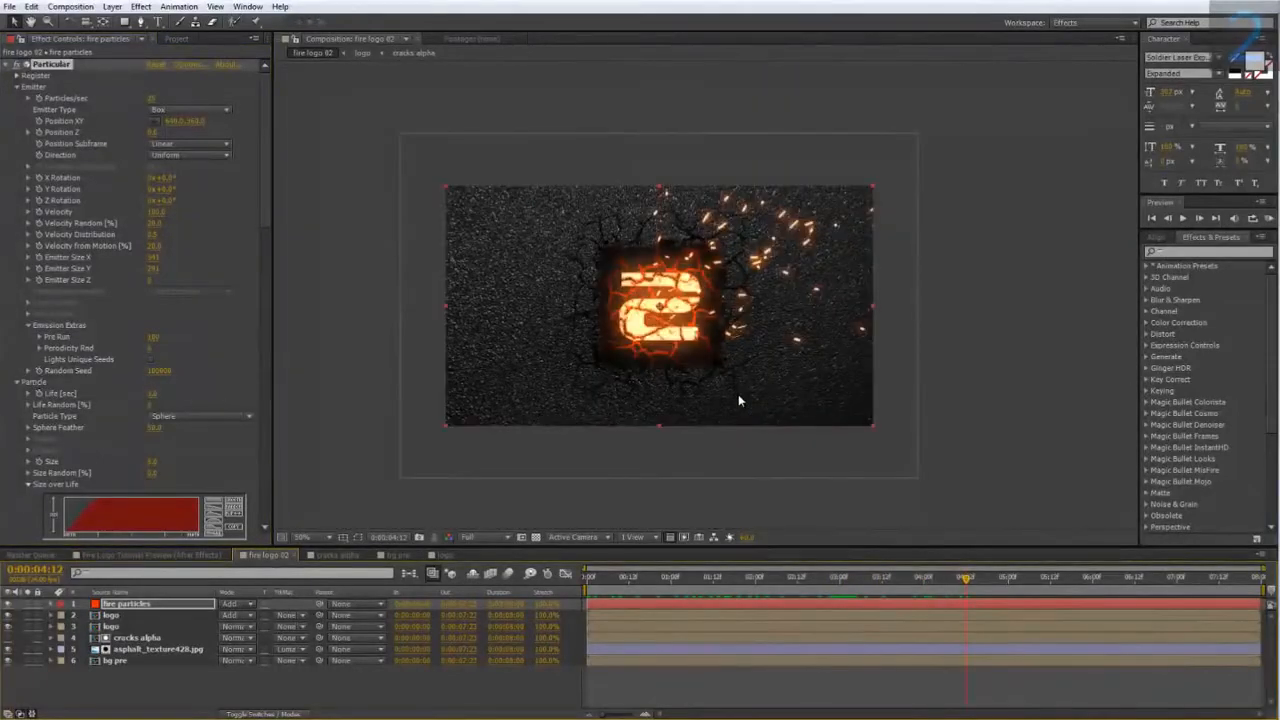
scroll(738, 400, "up", 2)
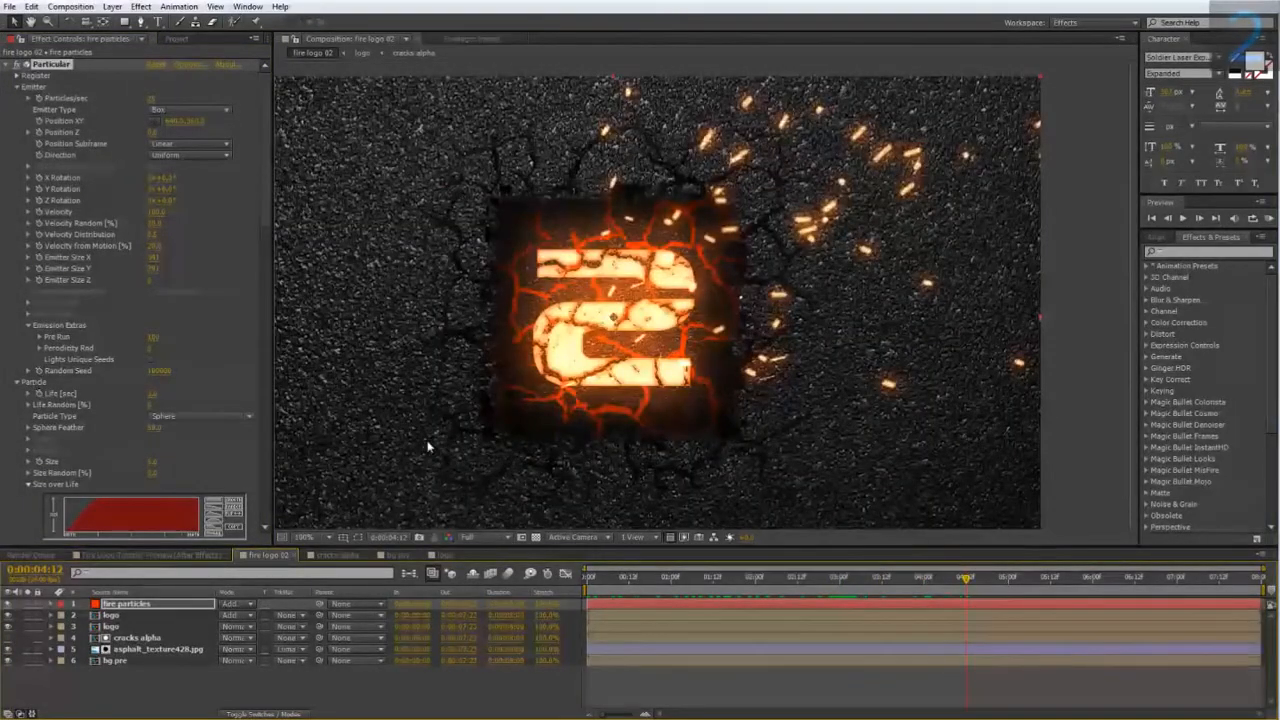
- Examine the fire particles in the Fire Logo Tutorial Preview composition at several times, including 0:00:02:06 and 0:00:03:08
left_click(168, 559)
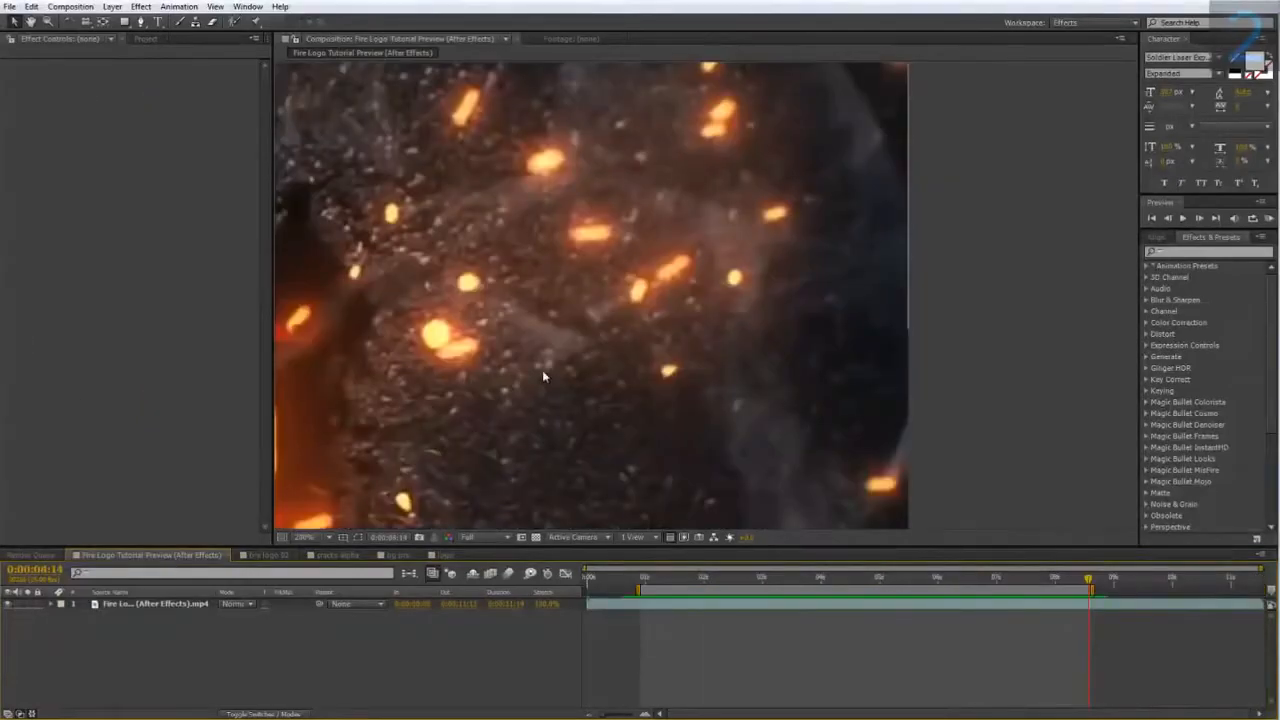
scroll(542, 370, "down", 2)
left_click_drag(536, 370, 522, 371)
left_click_drag(660, 577, 717, 577)
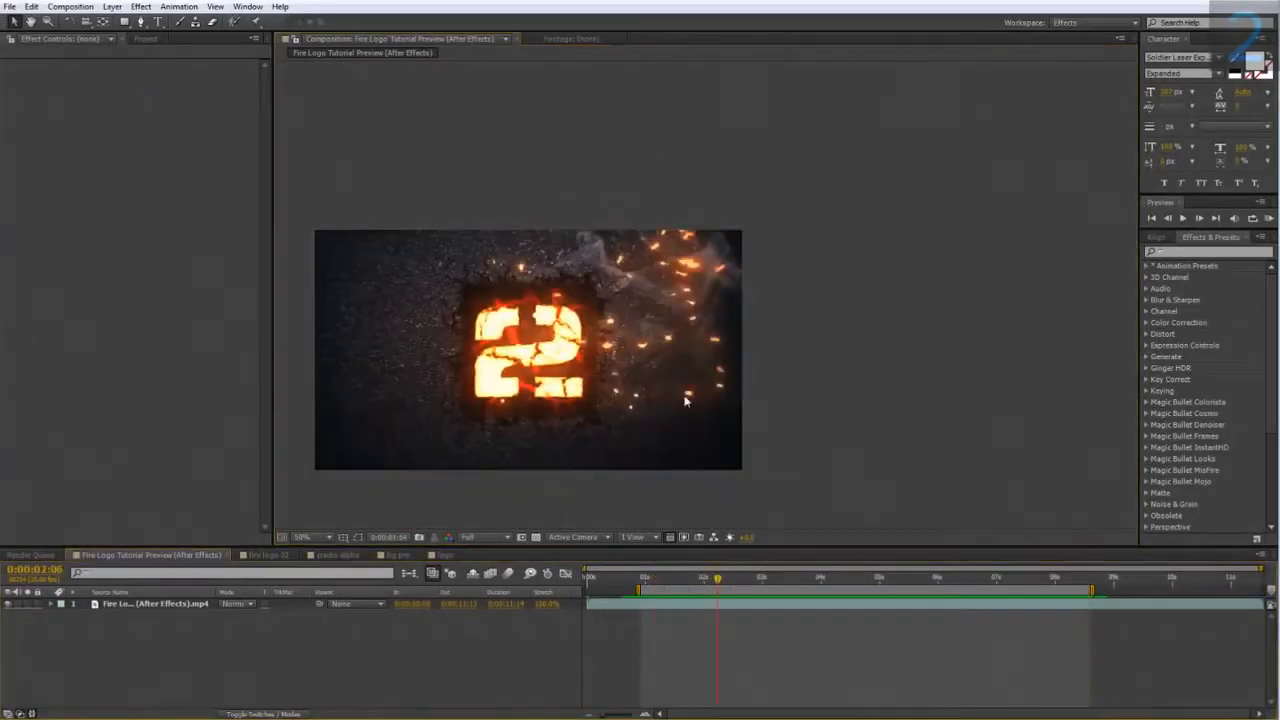
scroll(647, 352, "up", 2)
left_click_drag(647, 352, 809, 285)
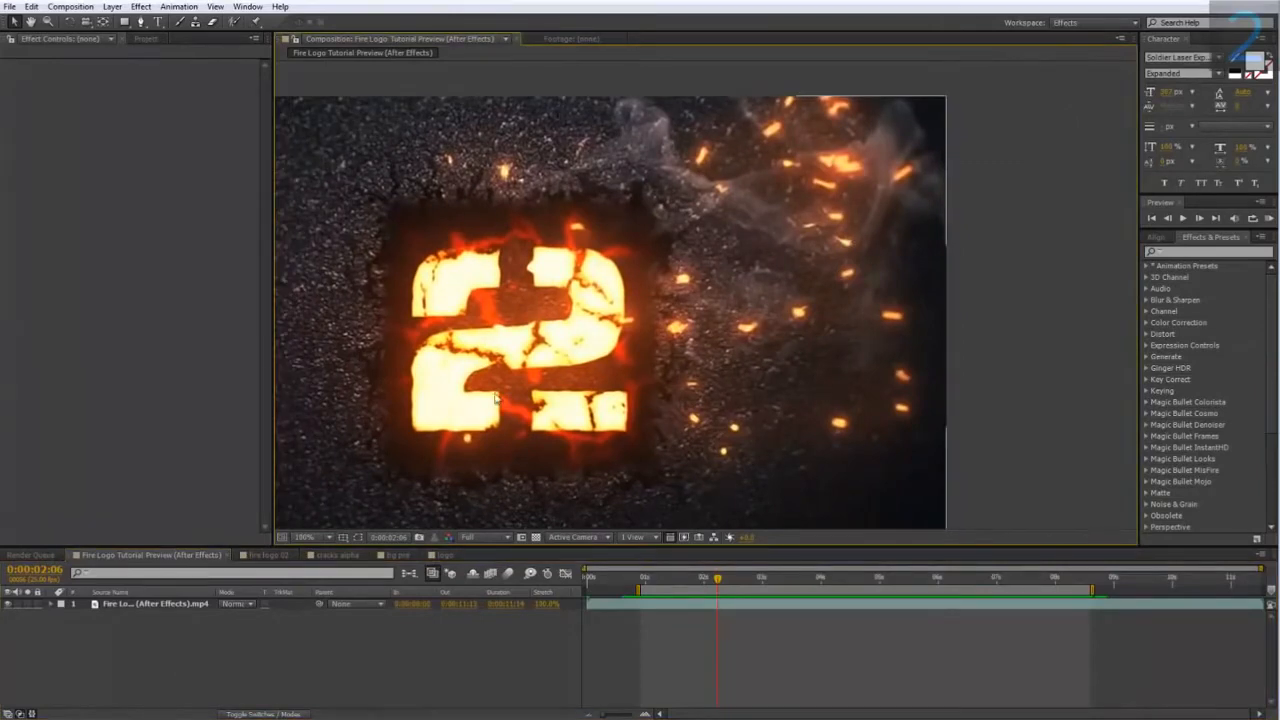
left_click_drag(718, 580, 781, 588)
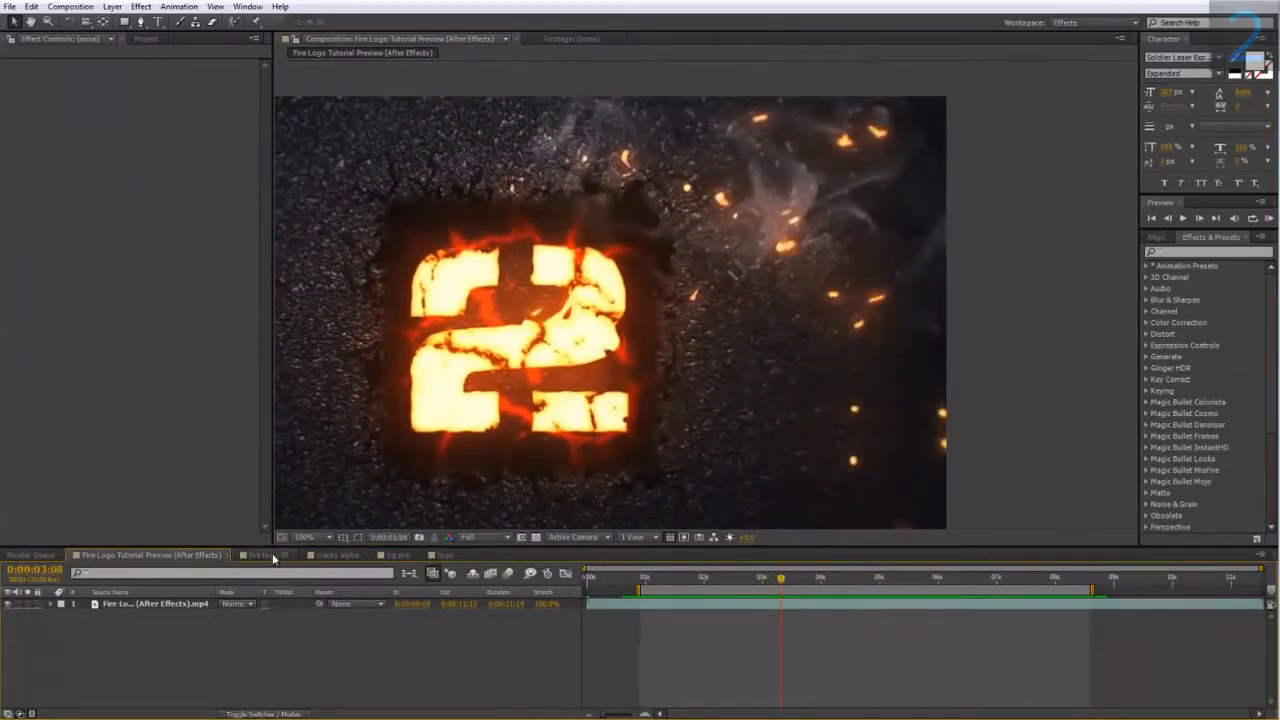
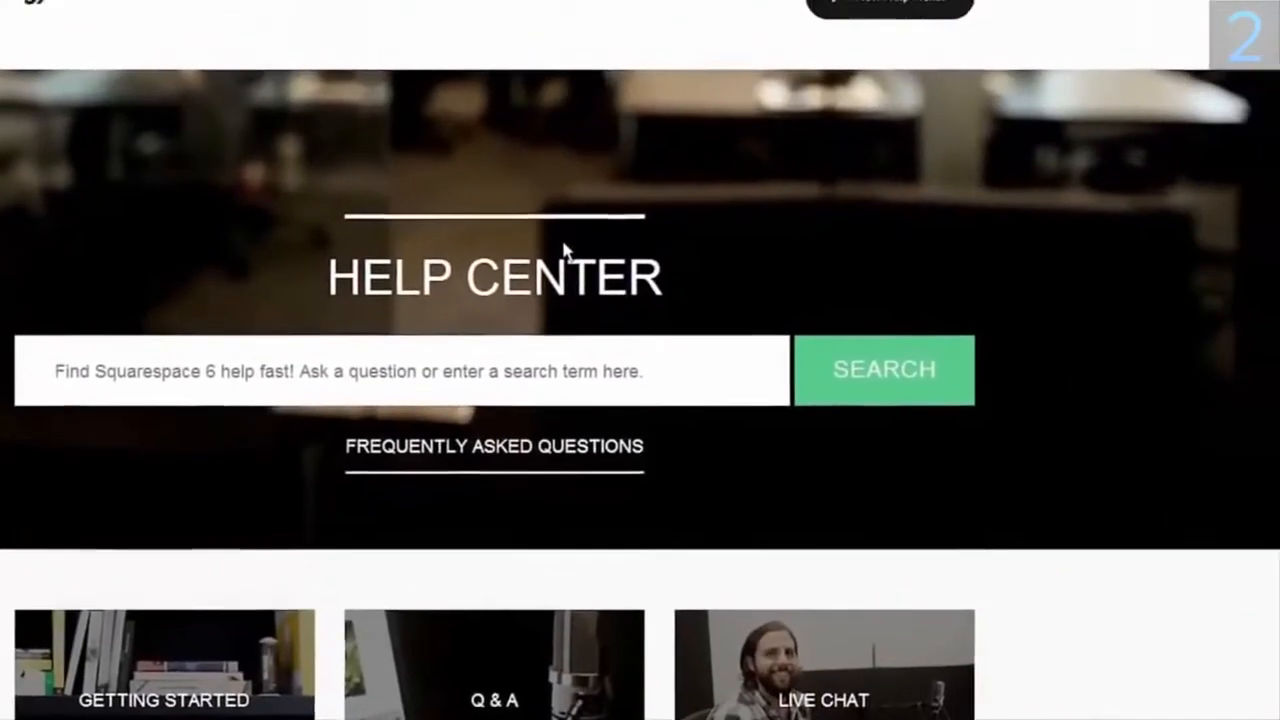
- On the Squarespace help site, open the new support ticket form and its list of contact reasons
left_click(870, 12)
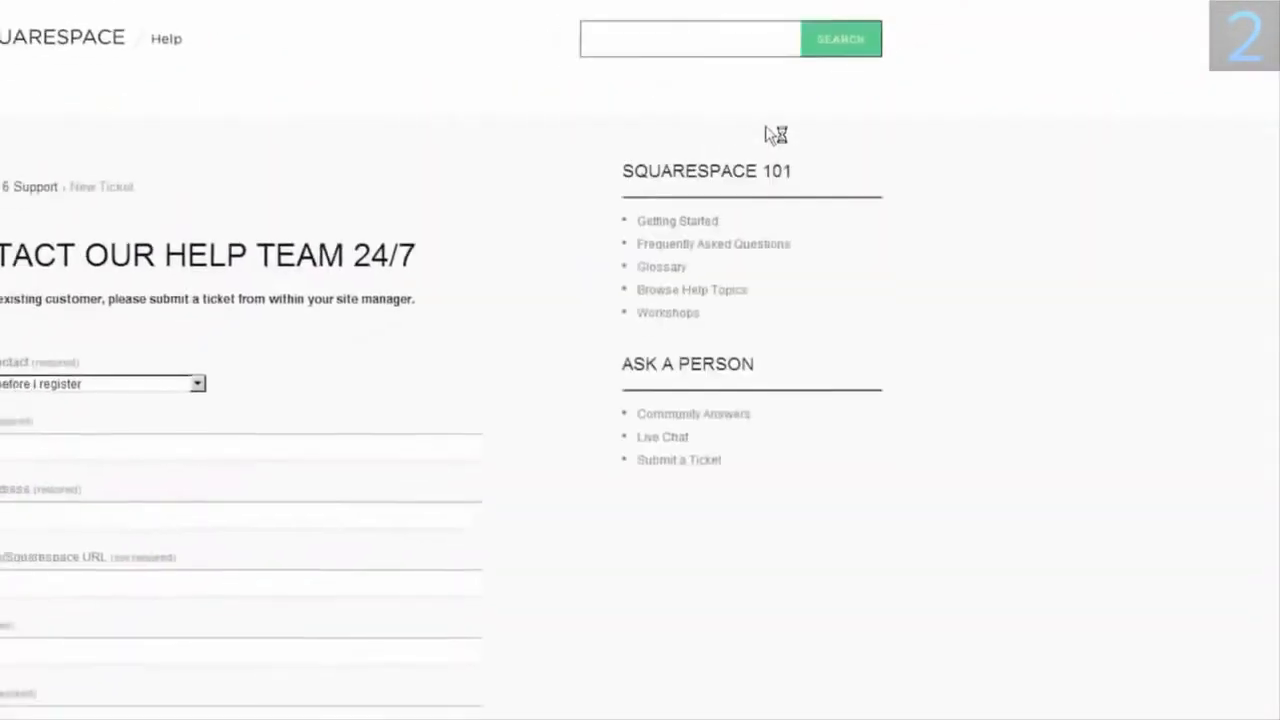
left_click(118, 384)
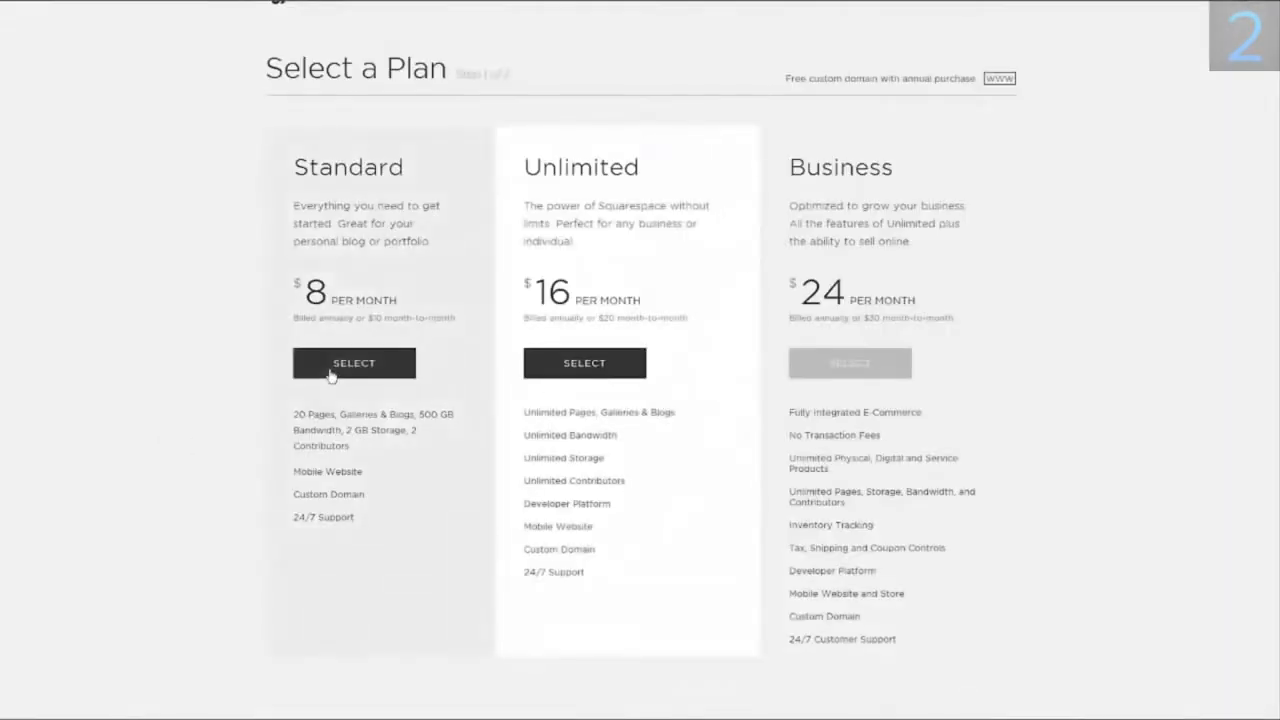
- Select the Squarespace Standard plan and add the offer code Motion to the order
left_click(330, 374)
left_click(314, 483)
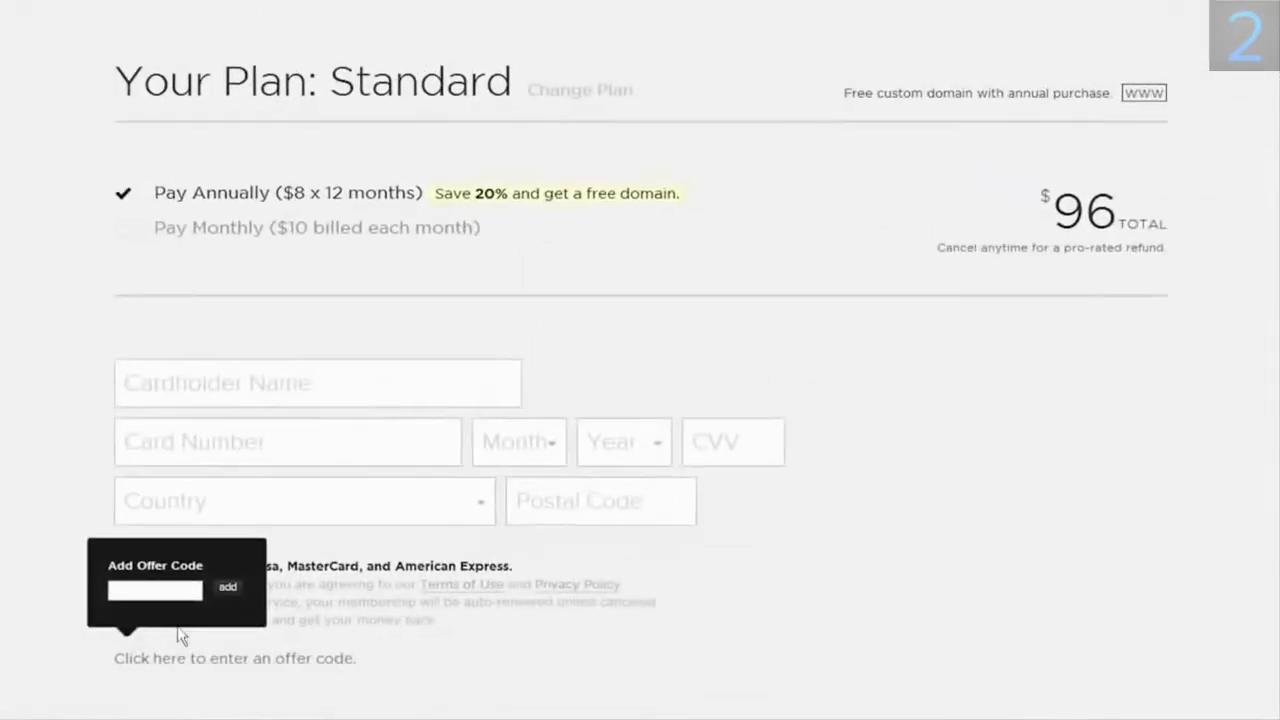
left_click(168, 592)
type("Motion")
left_click(228, 587)
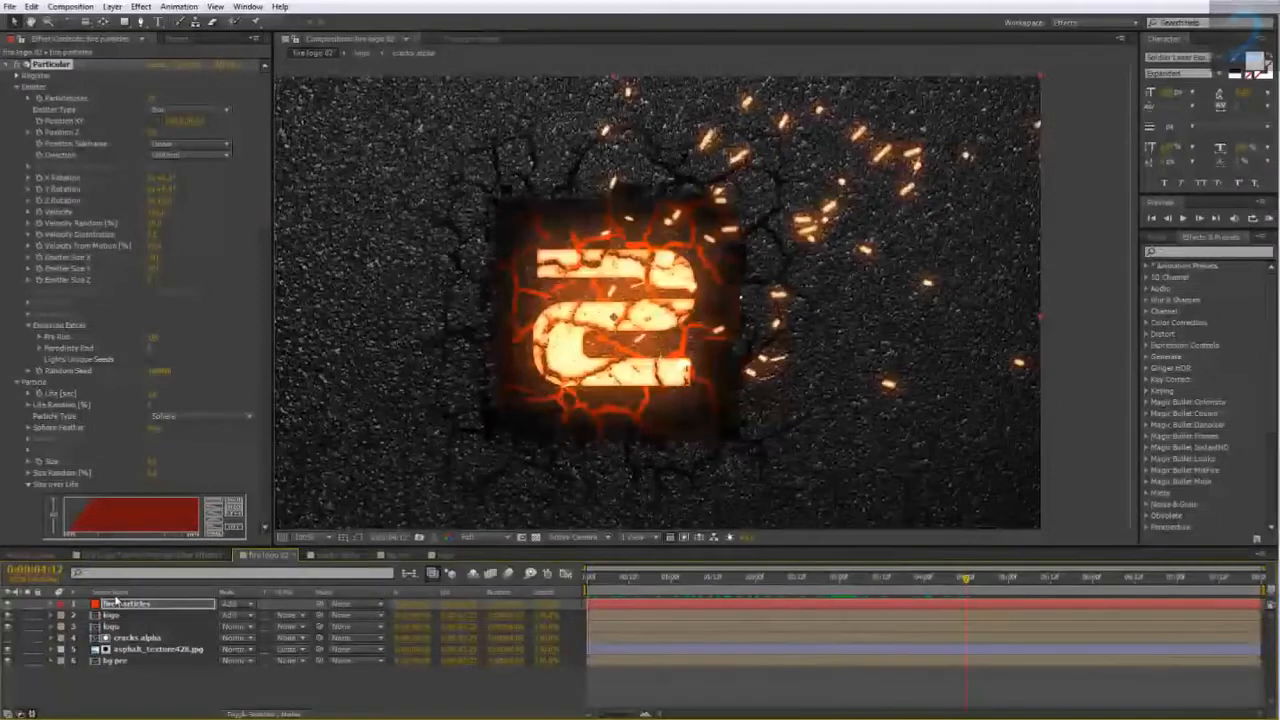
right_click(118, 603)
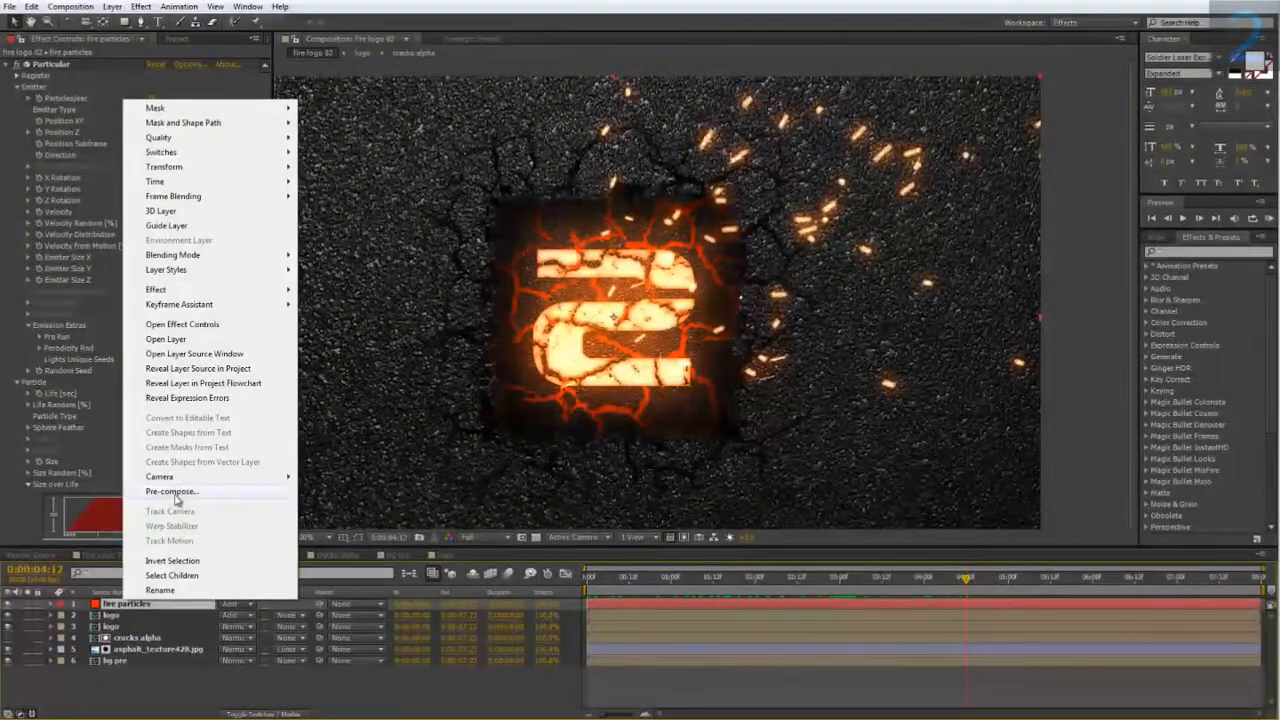
left_click(172, 492)
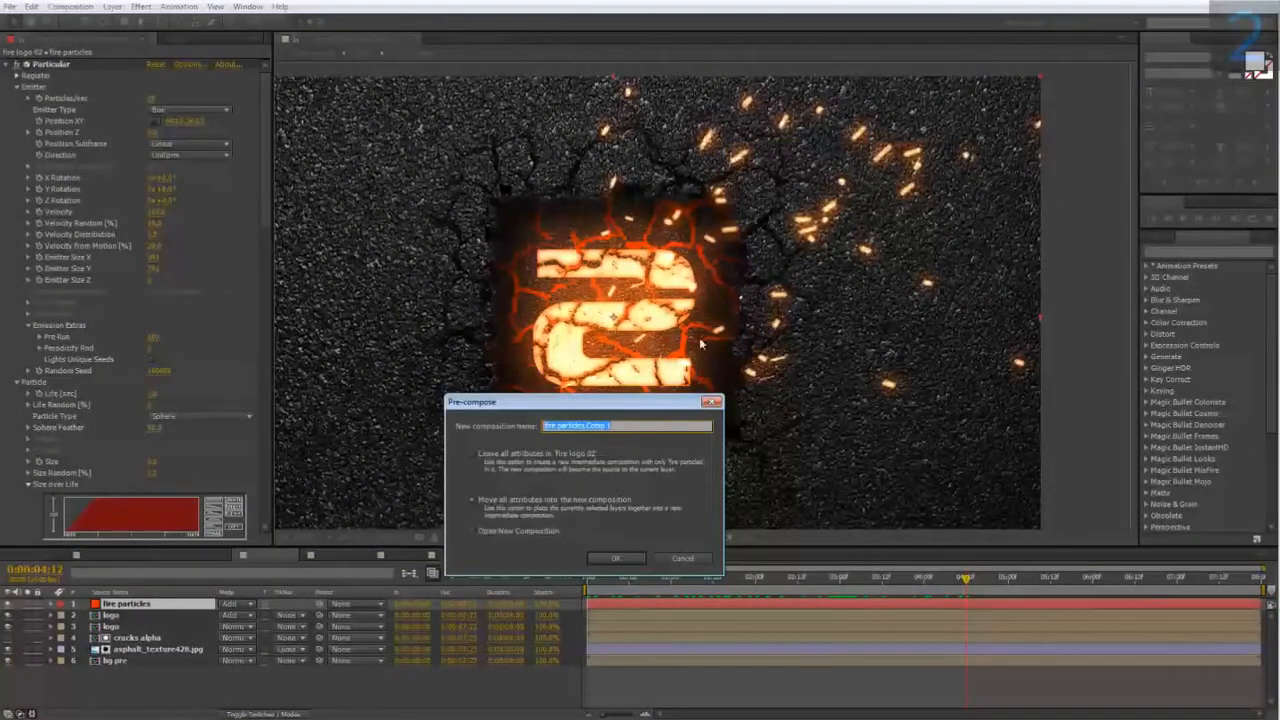
type("fire")
left_click(693, 560)
- Duplicate the fire particles layer and pre-compose the copy as displacement map ref, moving all attributes into the new composition
key("ctrl+d")
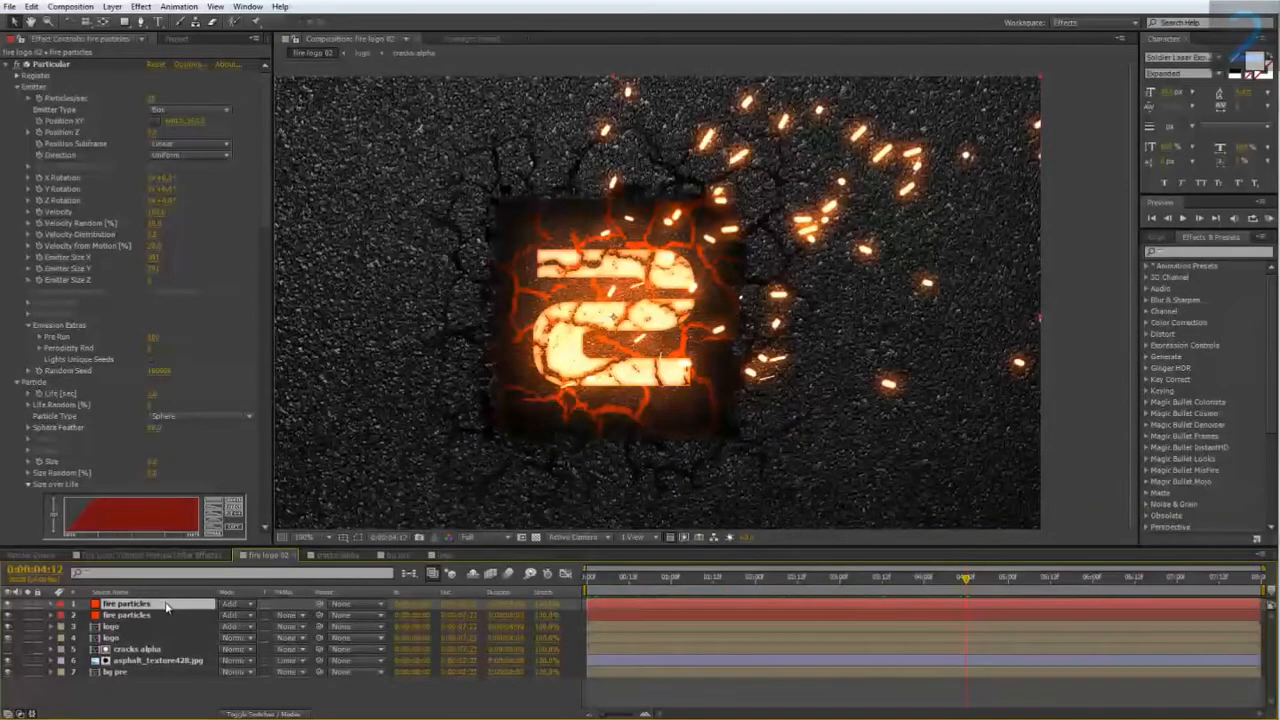
right_click(145, 607)
left_click(220, 494)
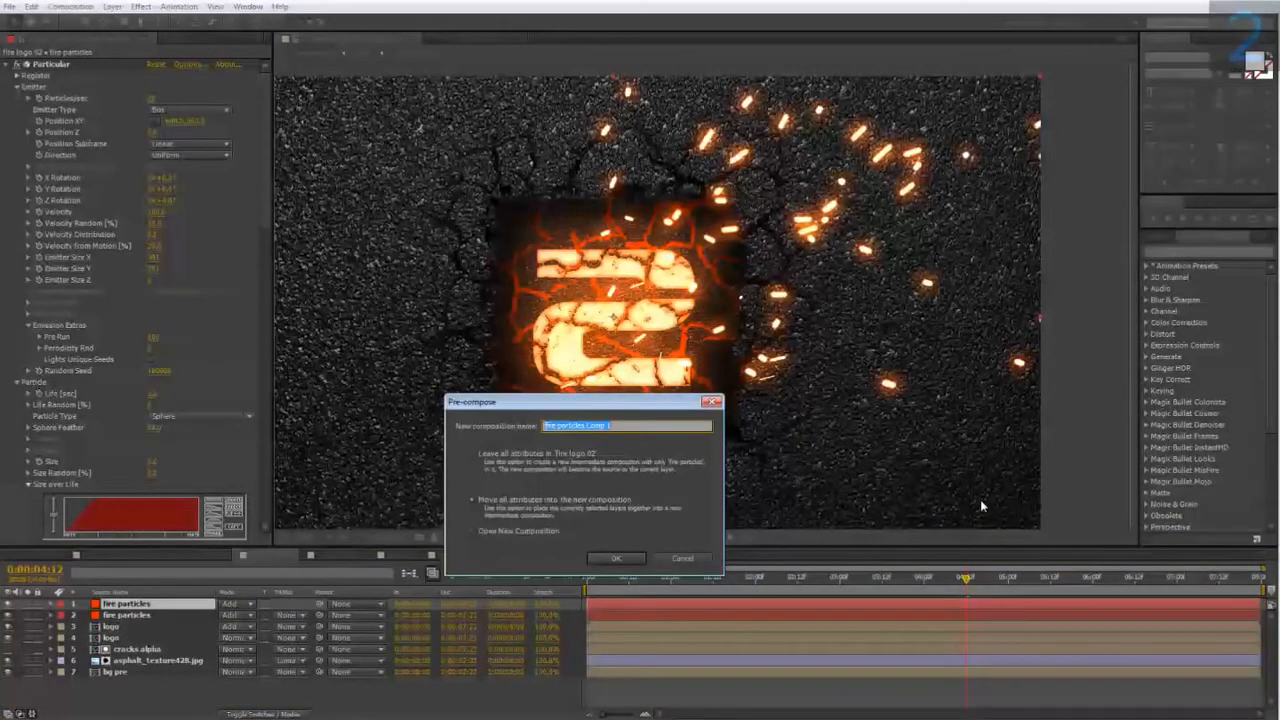
type("displacement map ref")
left_click(620, 557)
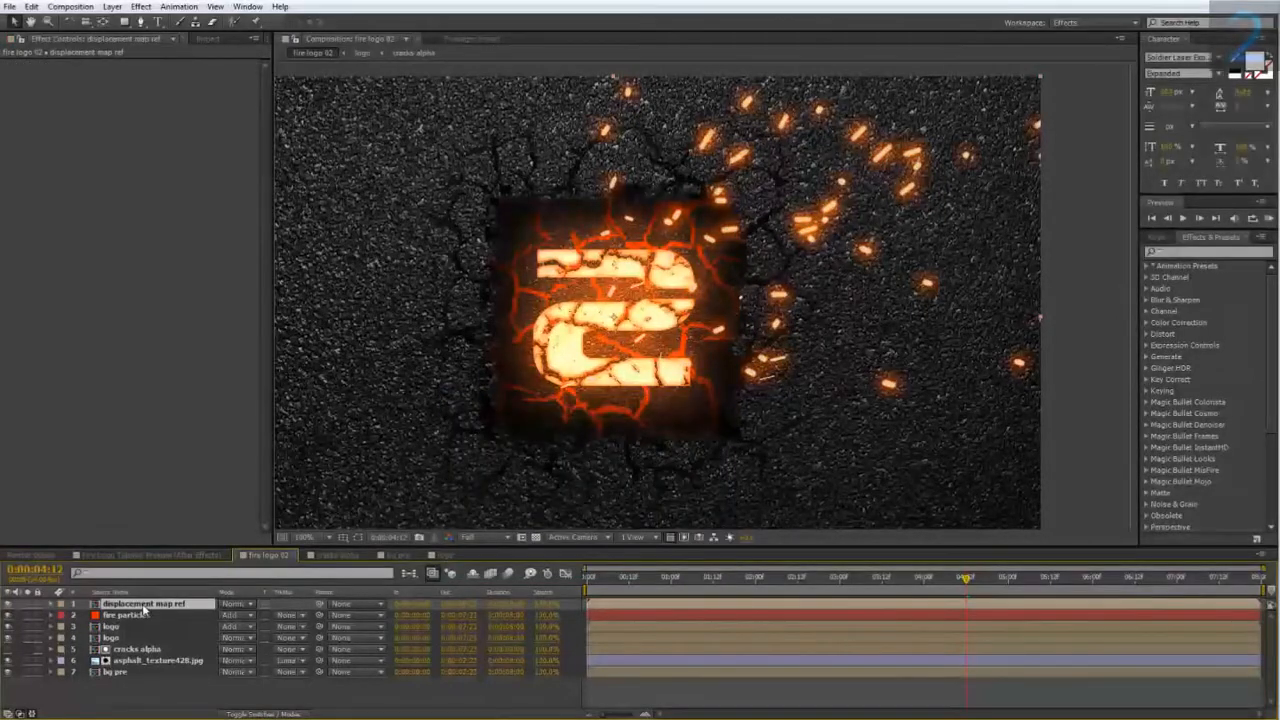
- Inside the displacement map ref composition, set the Particular particle Size of the fire particles layer to 25
double_click(142, 603)
left_click(115, 604)
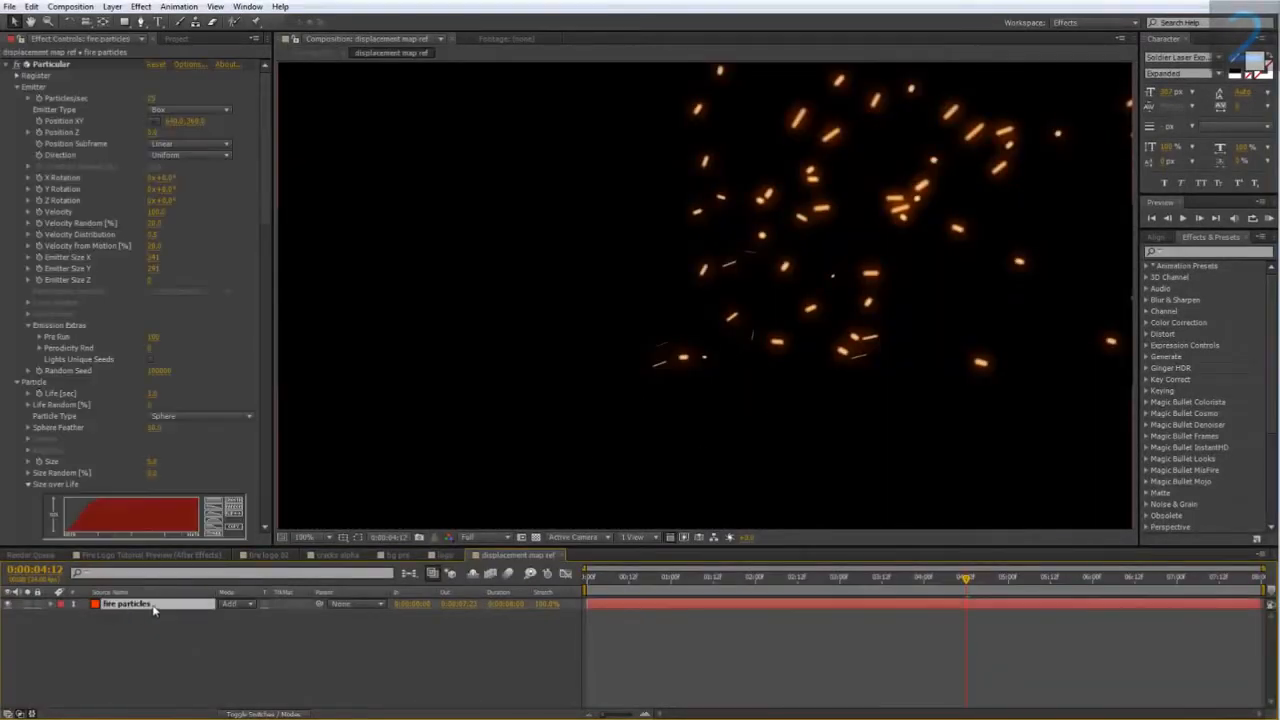
scroll(90, 215, "down", 2)
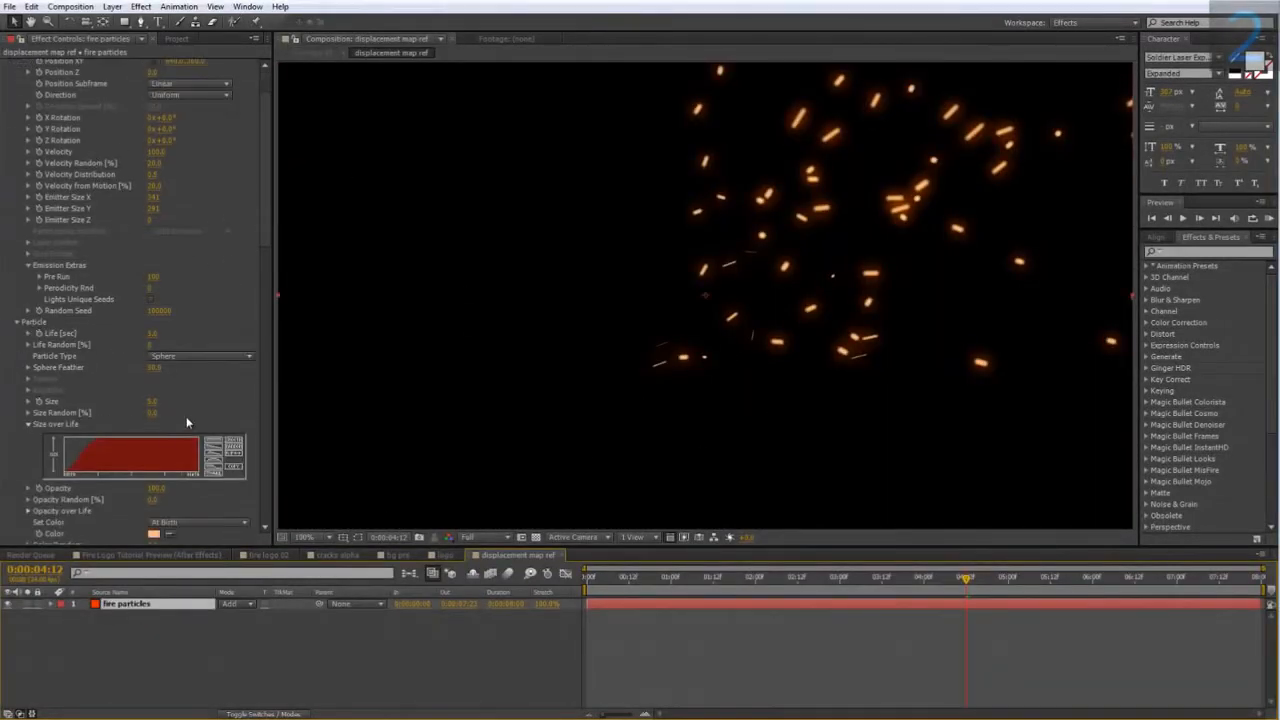
left_click(155, 401)
type("2")
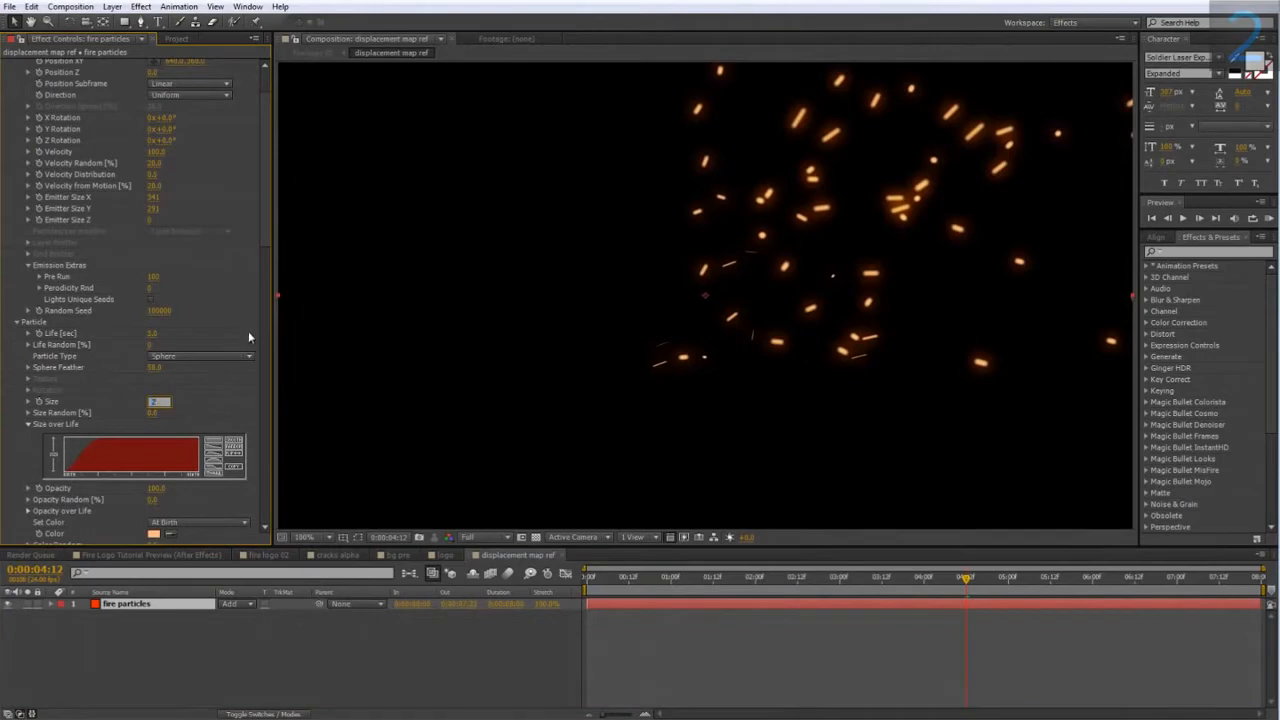
type("5")
key("Return")
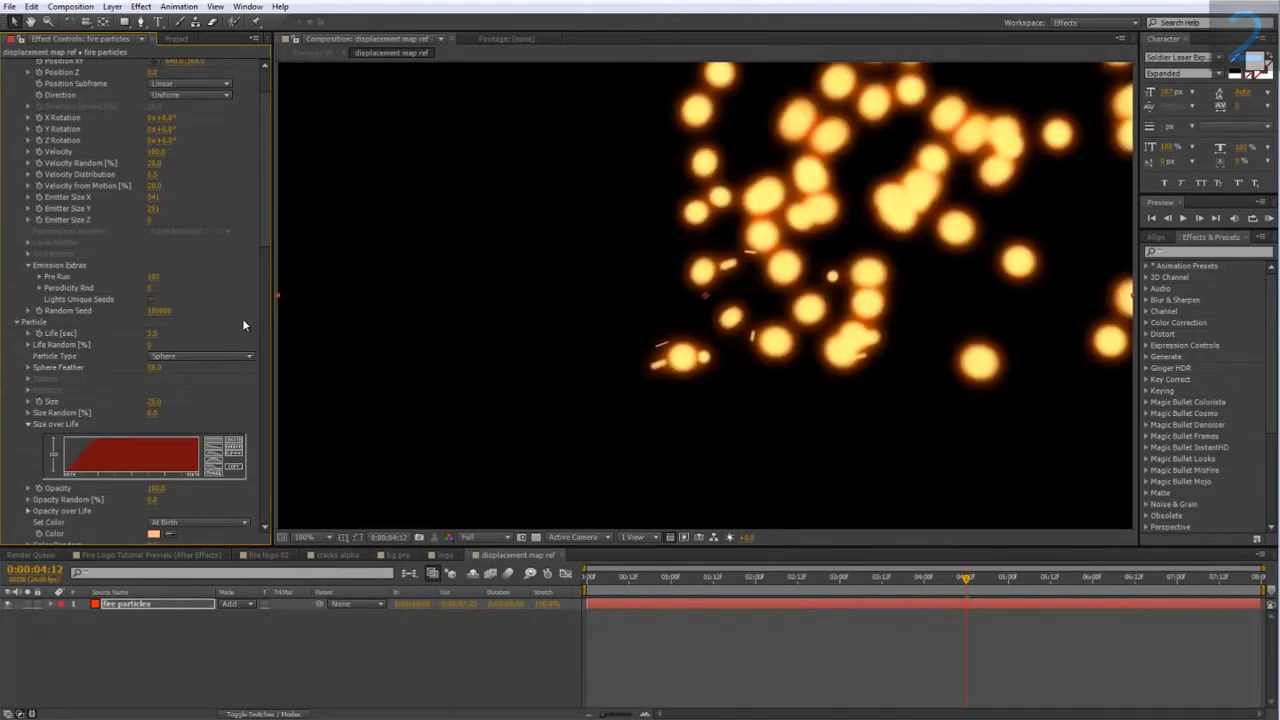
- Add a black-to-white Tint effect to the fire particles layer and increase its Glow Radius
right_click(164, 605)
mouse_move(240, 292)
mouse_move(437, 288)
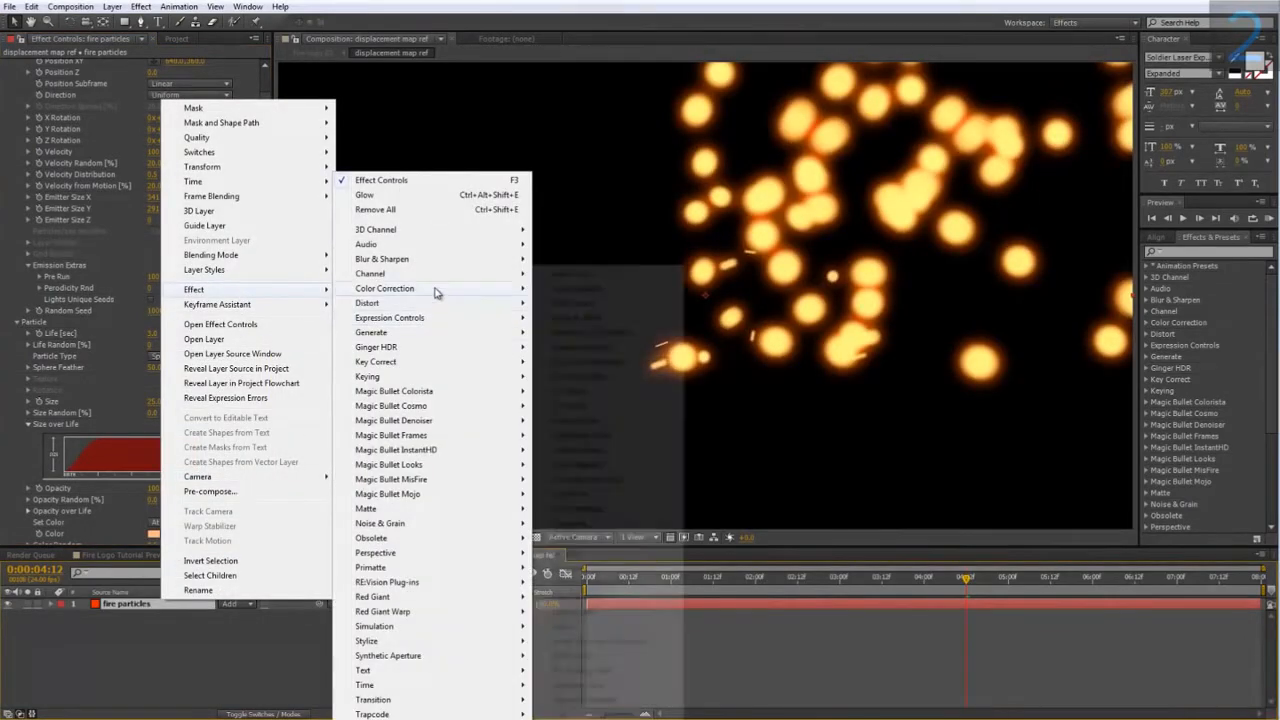
left_click(558, 714)
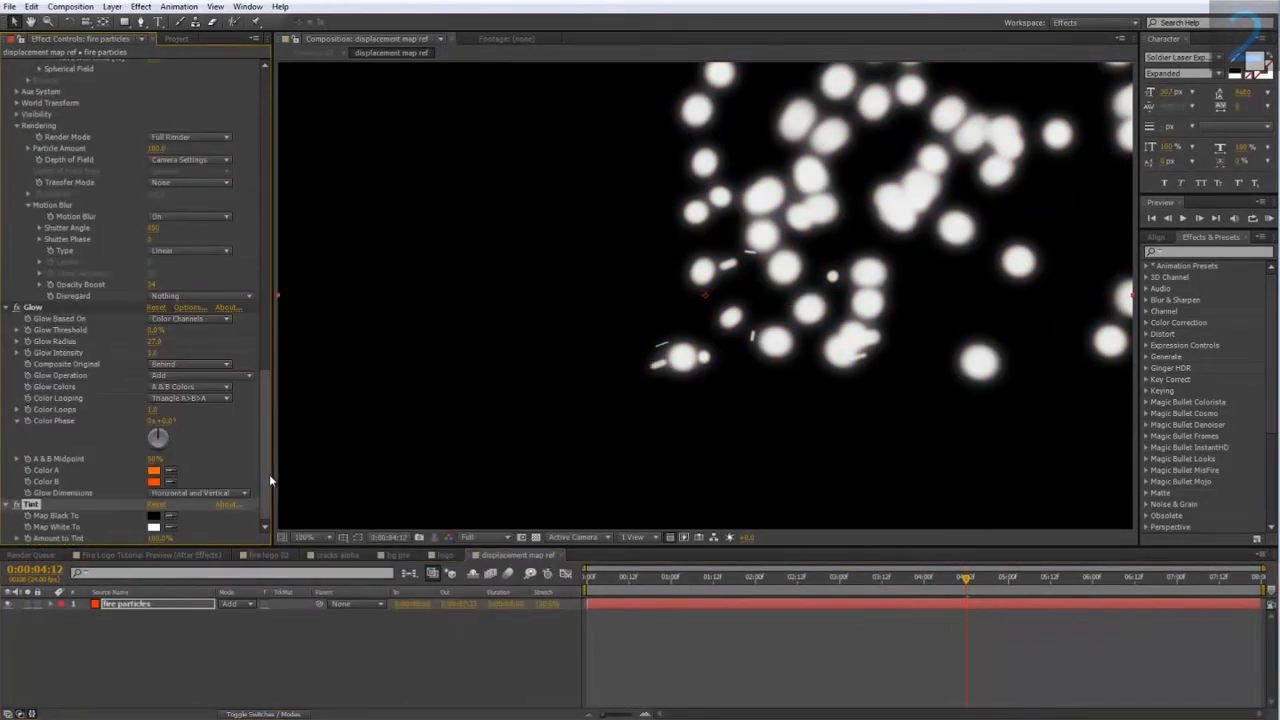
left_click_drag(152, 342, 172, 342)
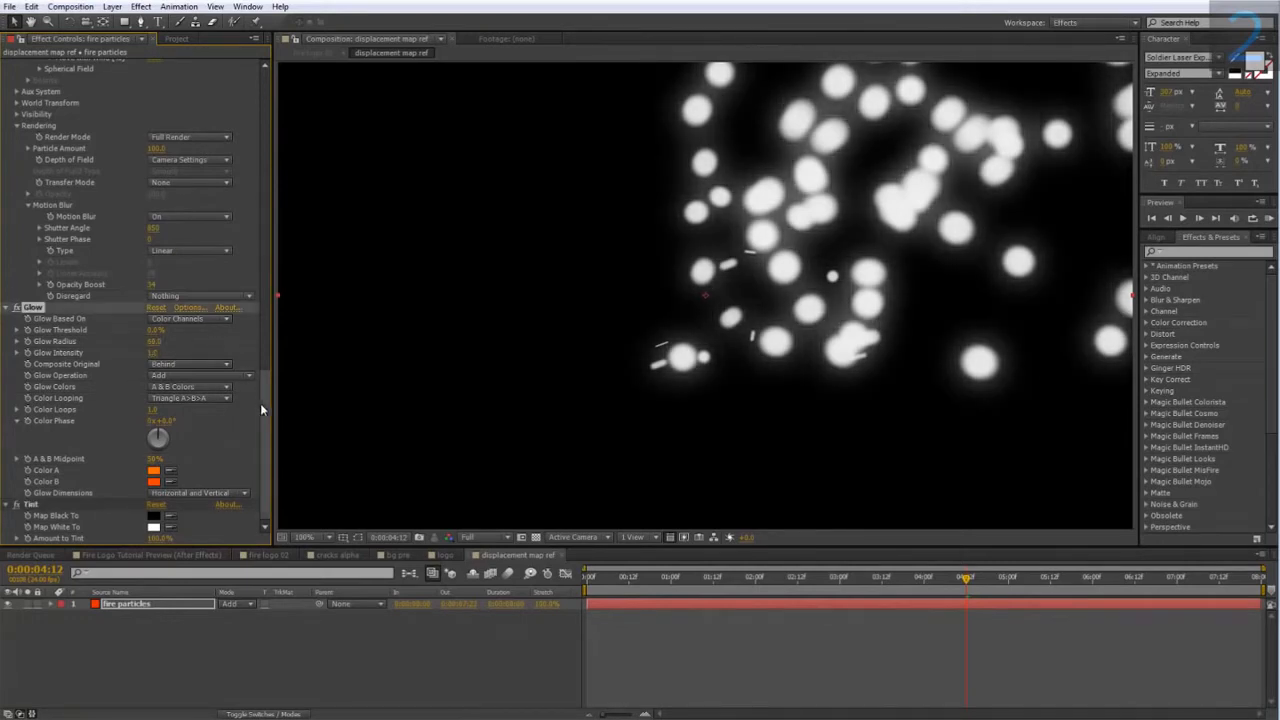
- Add a Turbulent Displace effect to the fire particles layer with Amount 100 and Size 25
left_click_drag(262, 403, 258, 430)
right_click(147, 606)
mouse_move(220, 294)
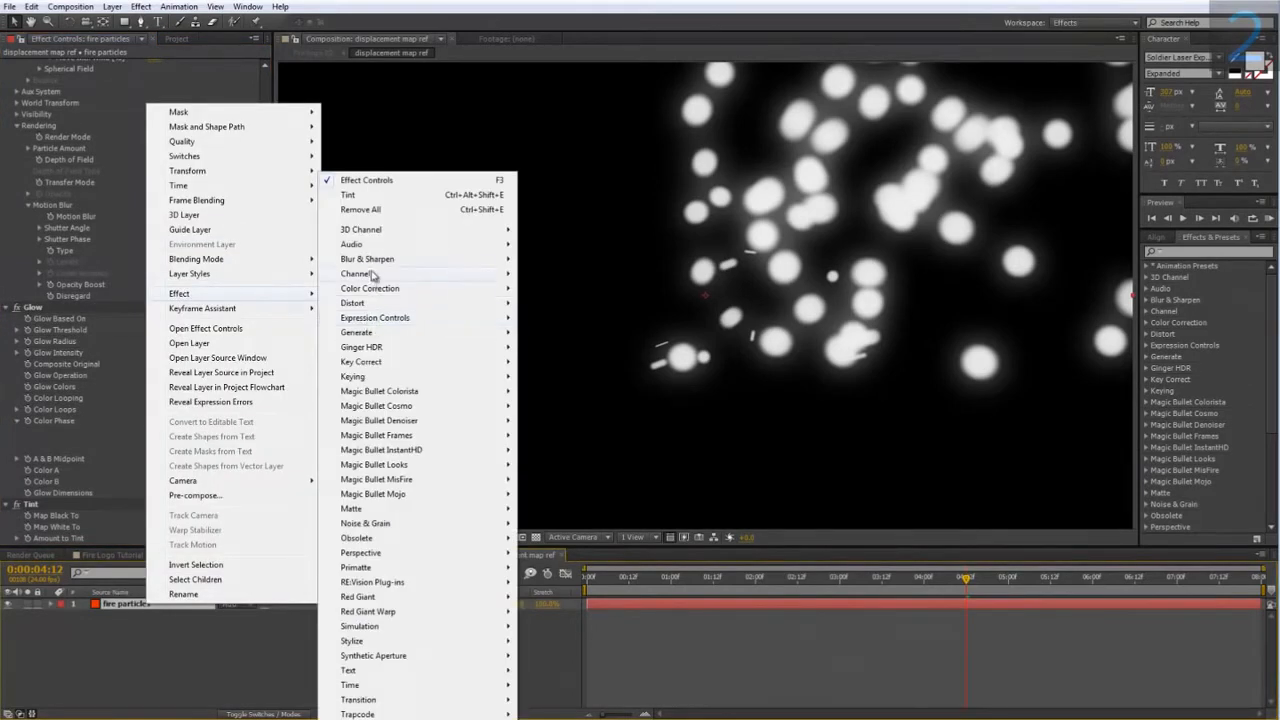
mouse_move(384, 382)
mouse_move(366, 305)
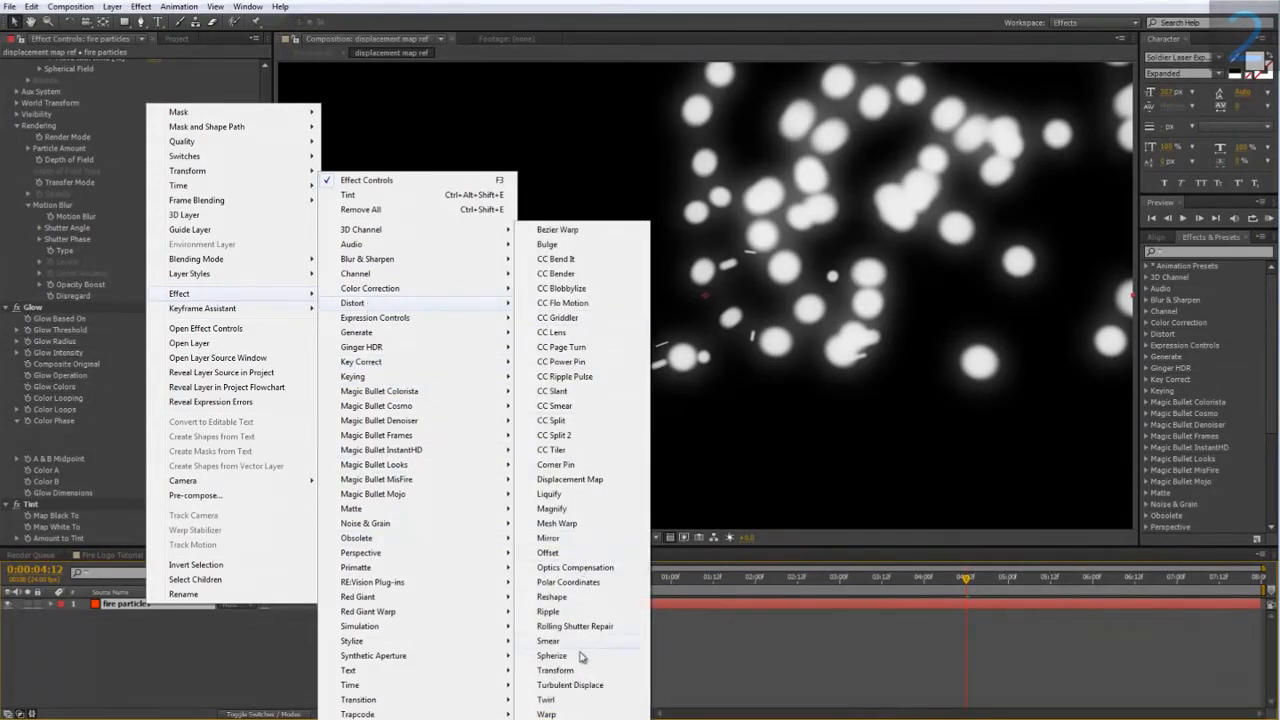
left_click(572, 686)
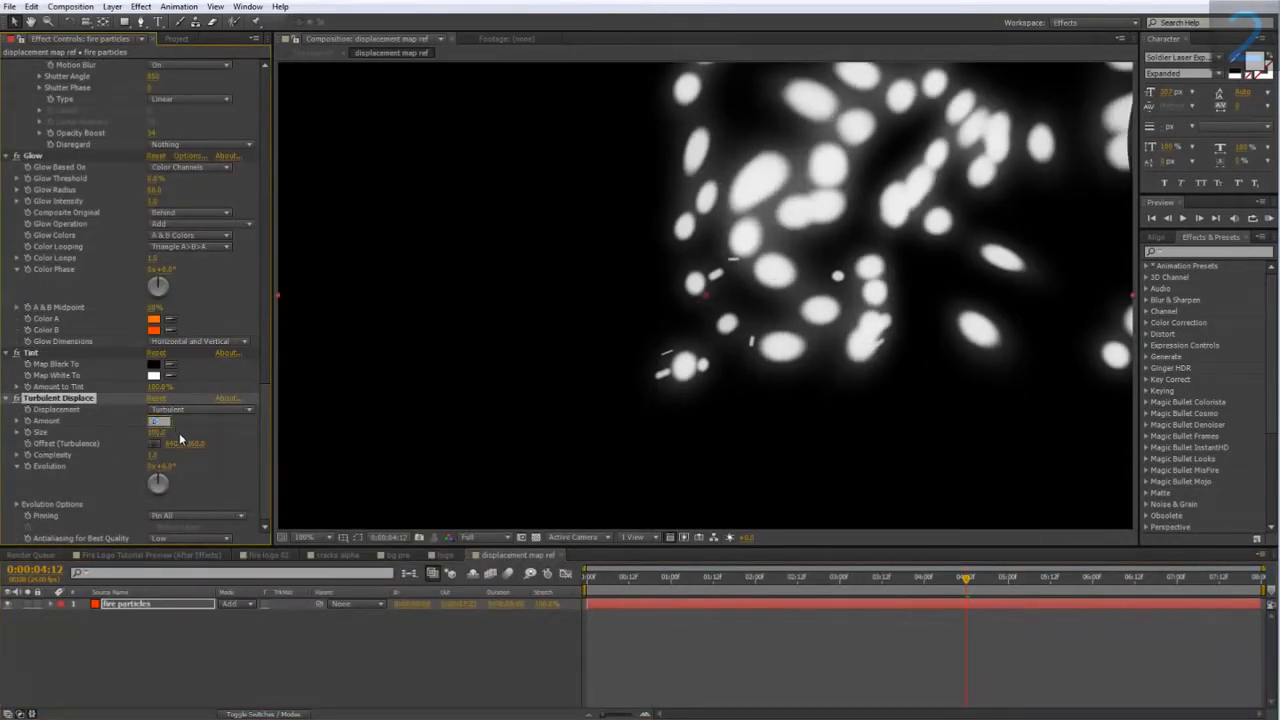
key("Tab")
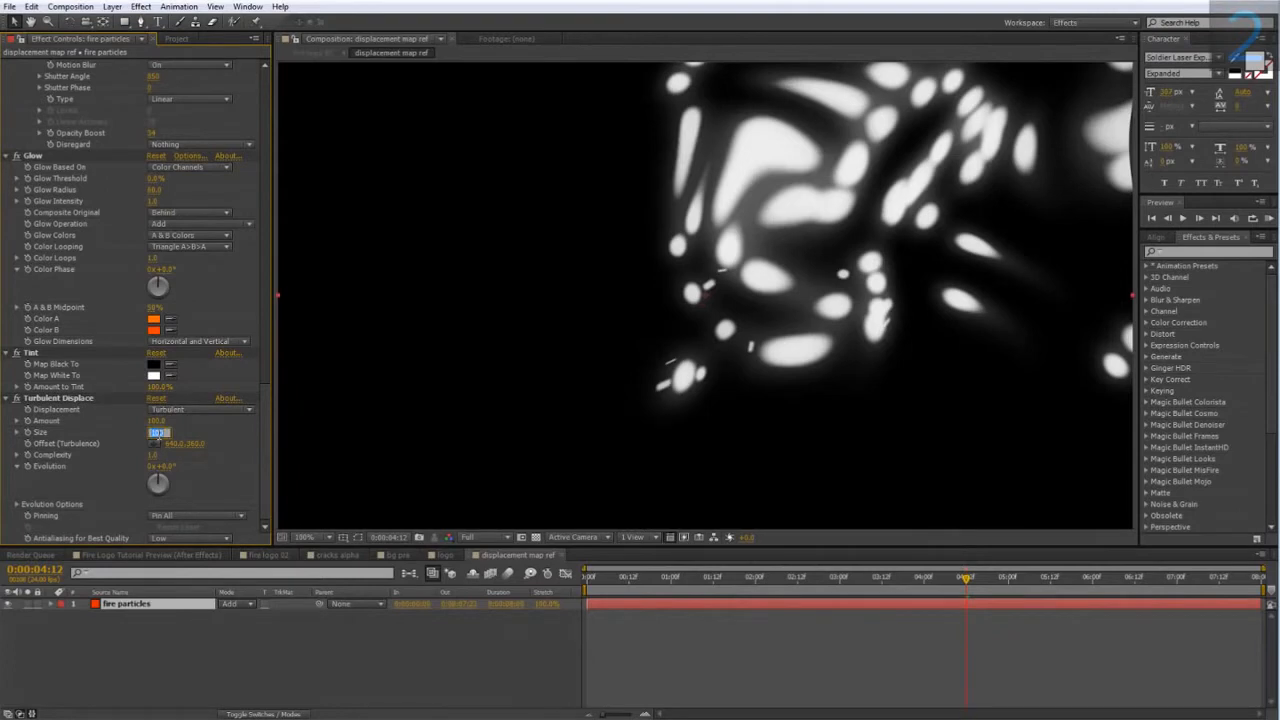
type("25")
key("Return")
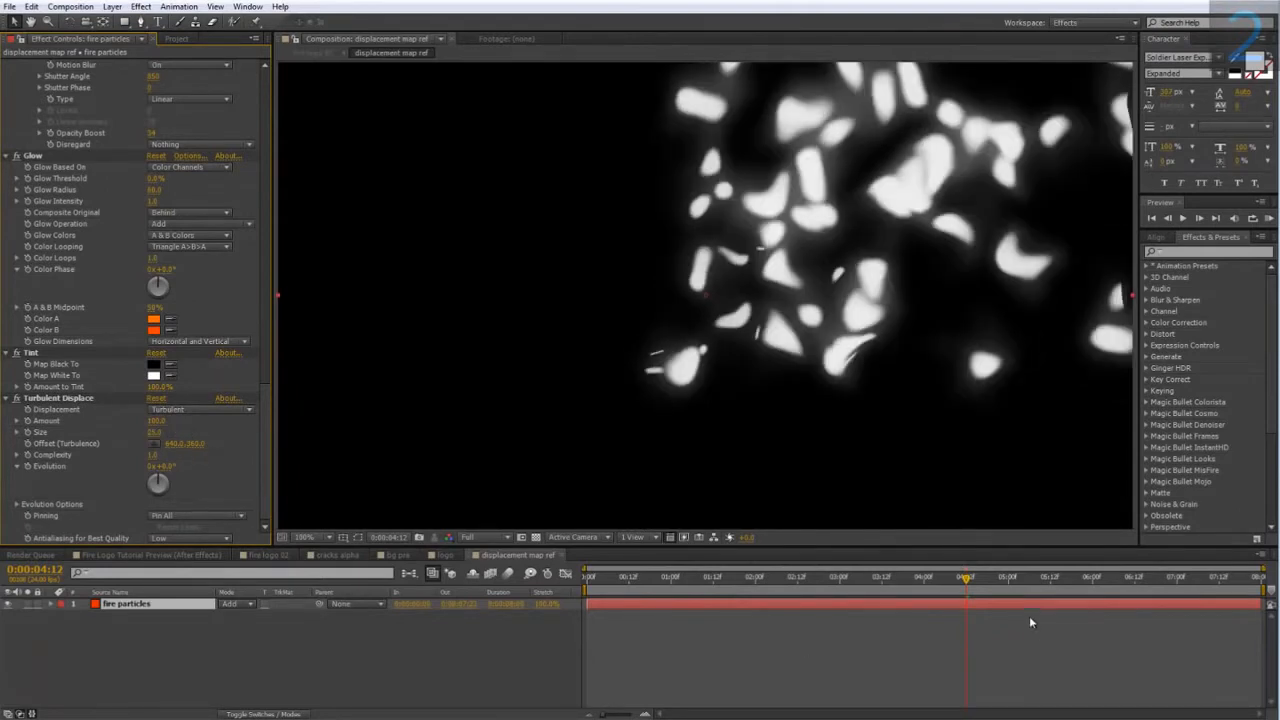
- Check the displaced particles at 0:00:06:04 and set Particular's Sphere Feather to 100
left_click_drag(980, 596, 1104, 600)
scroll(90, 397, "up", 3)
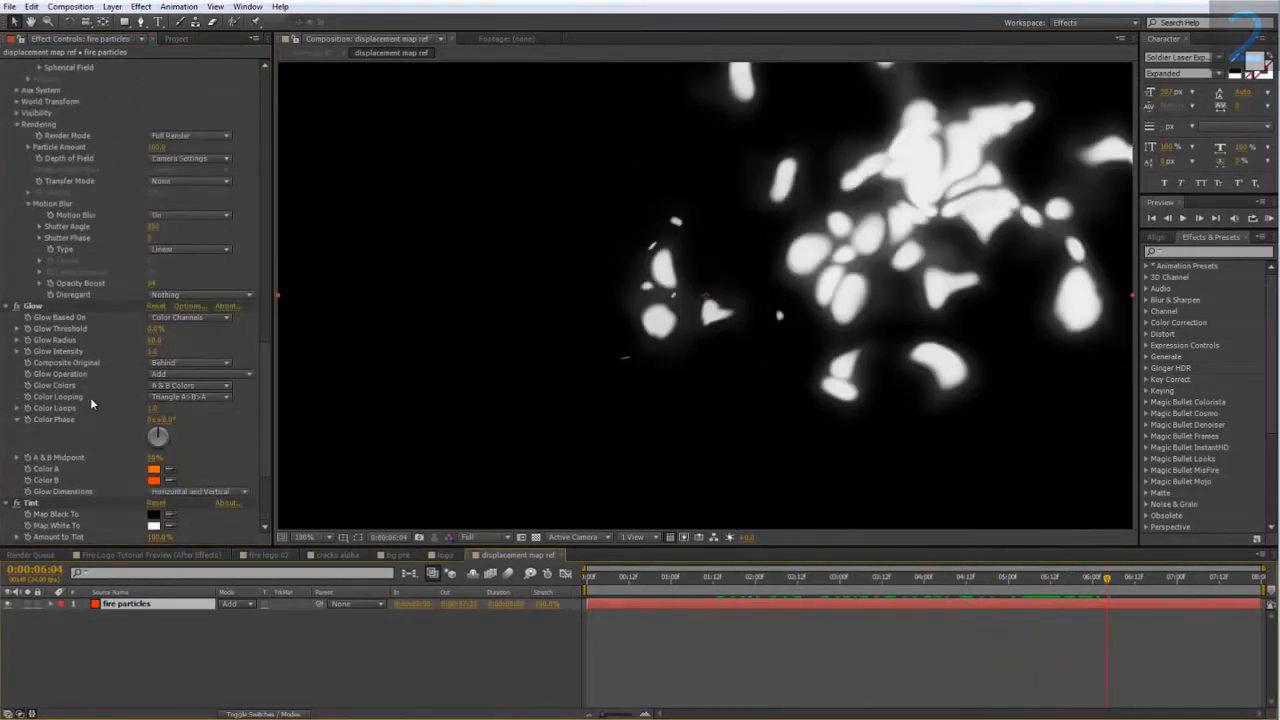
scroll(90, 397, "up", 10)
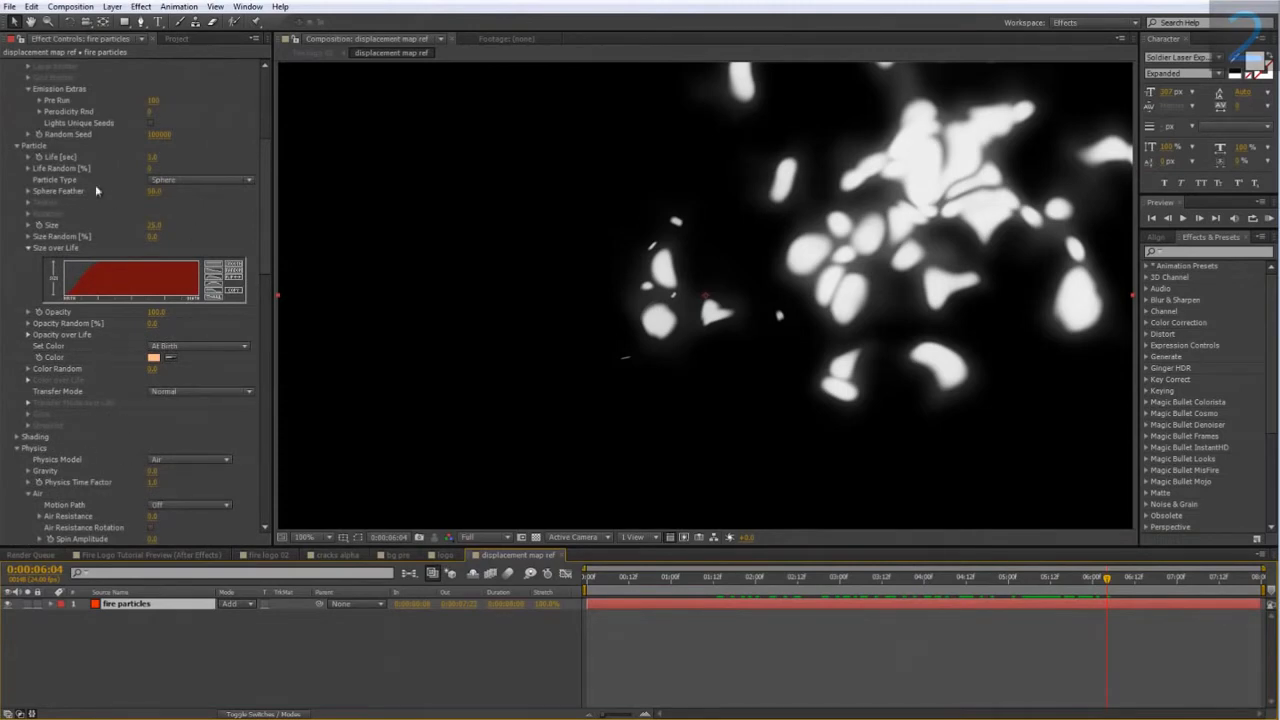
left_click(153, 191)
type("100")
key("Return")
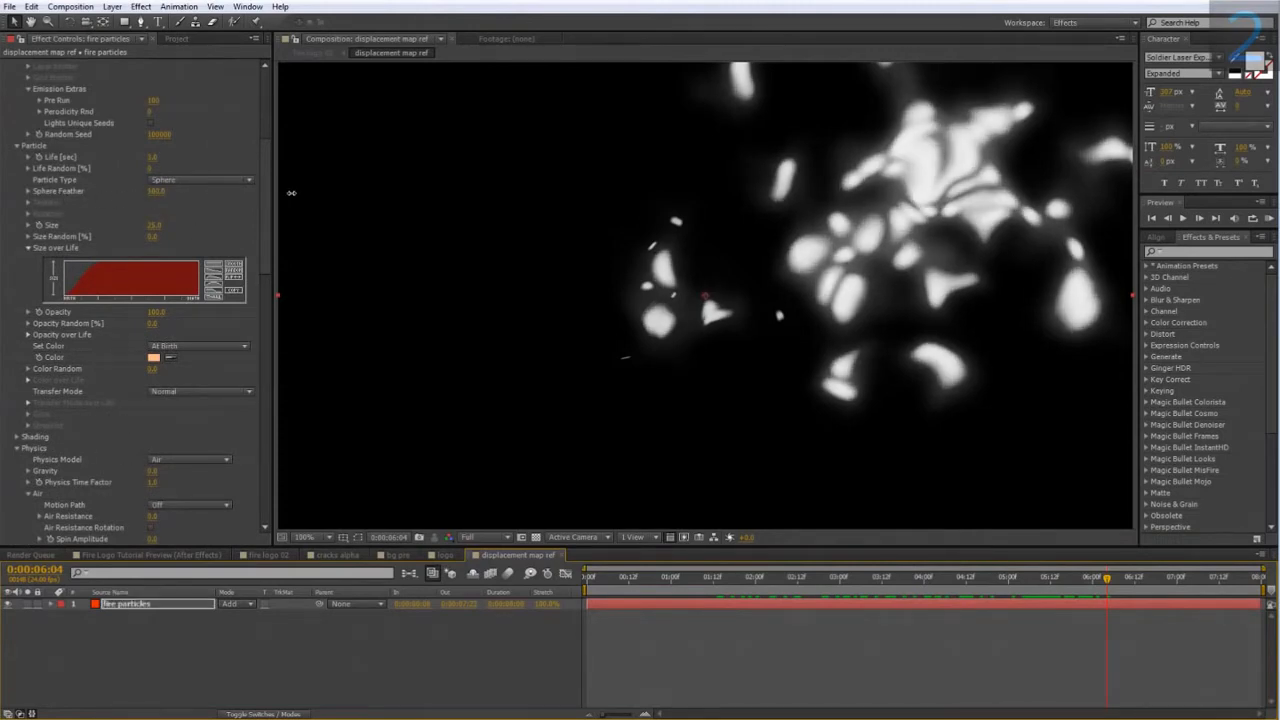
- At 0:00:05:14, change the Random Seed in Particular's emitter to vary the particle pattern
left_click_drag(1085, 578, 1057, 623)
scroll(180, 346, "up", 5)
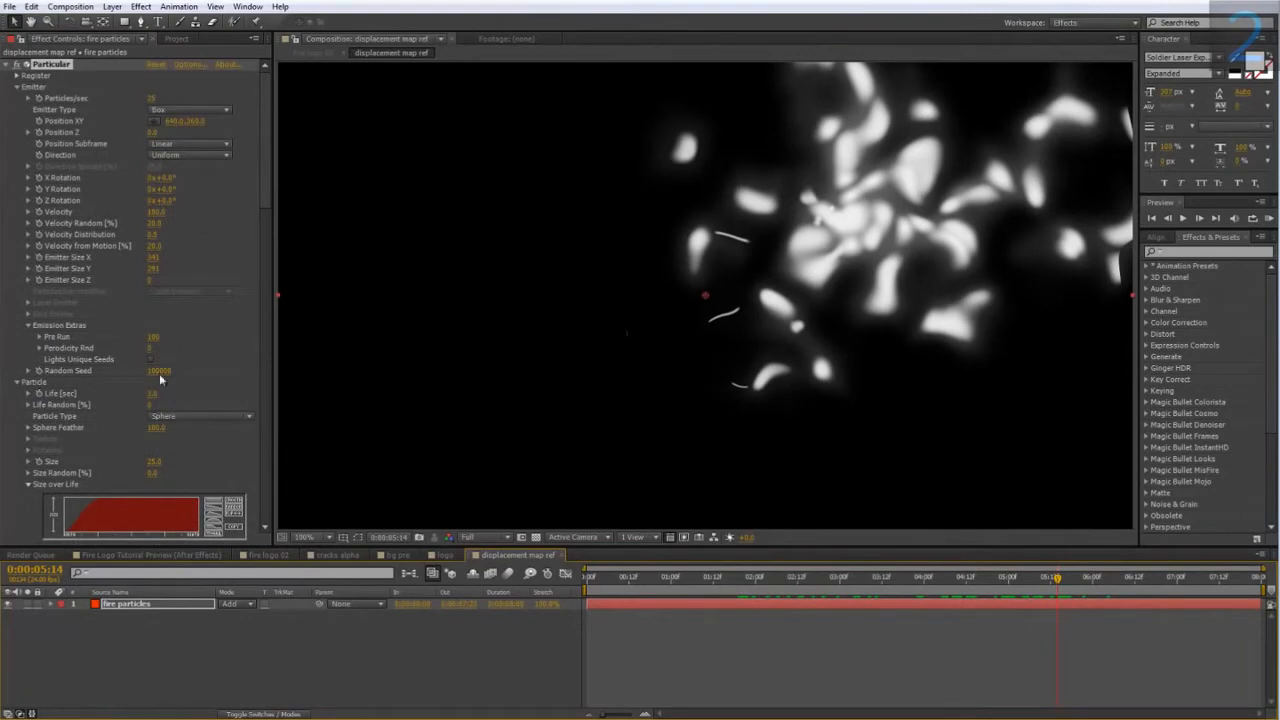
left_click_drag(163, 371, 170, 370)
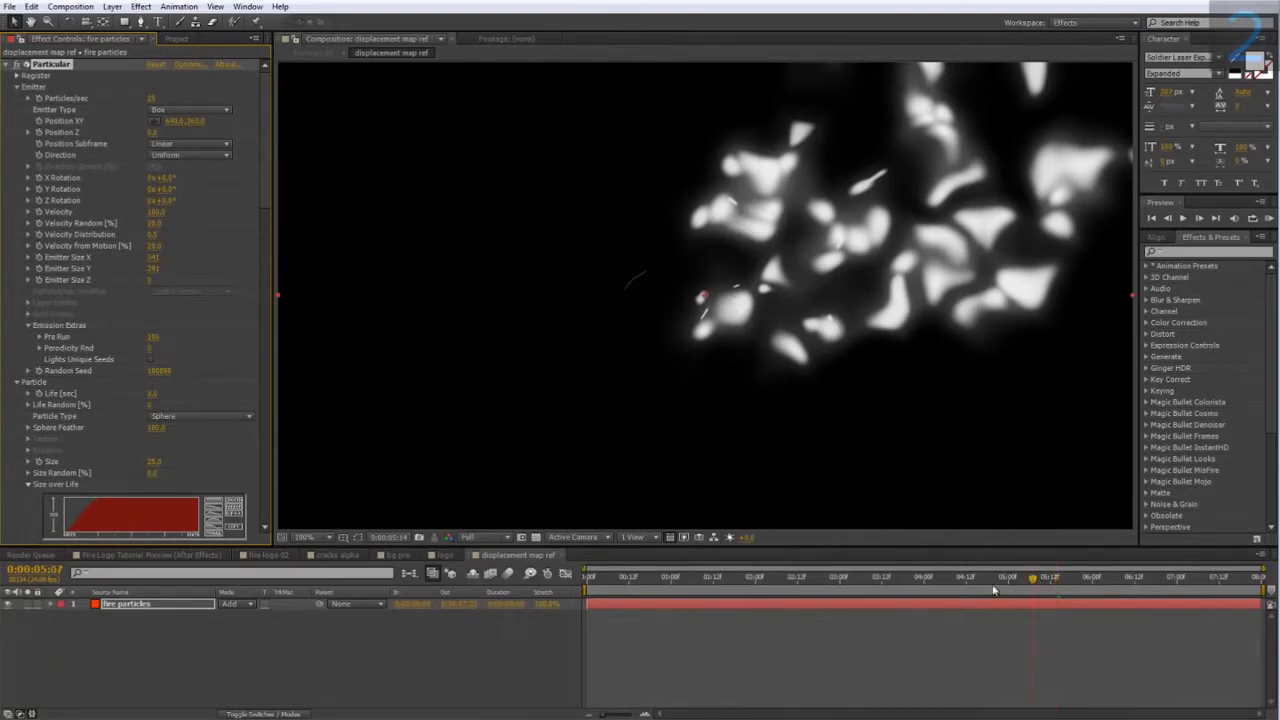
- Check the displacement particles back to 0:00:02:21 and return to the fire logo 02 composition
left_click_drag(1000, 578, 829, 578)
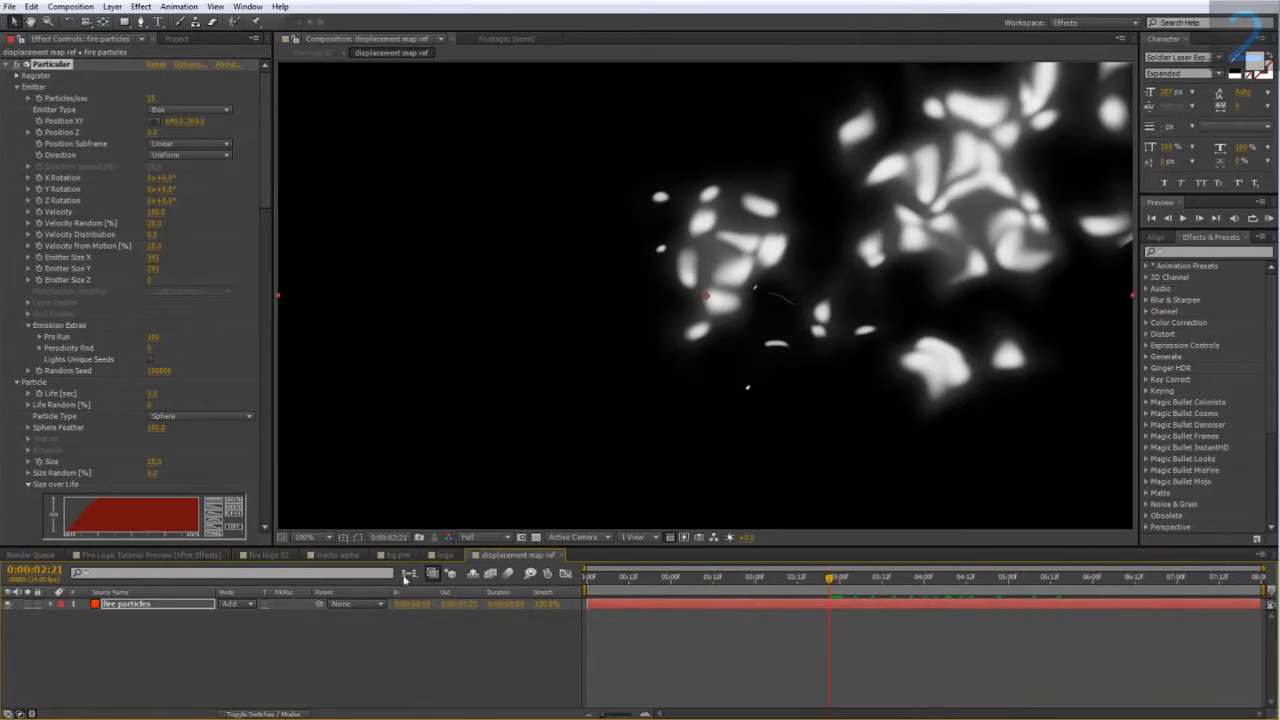
left_click(270, 555)
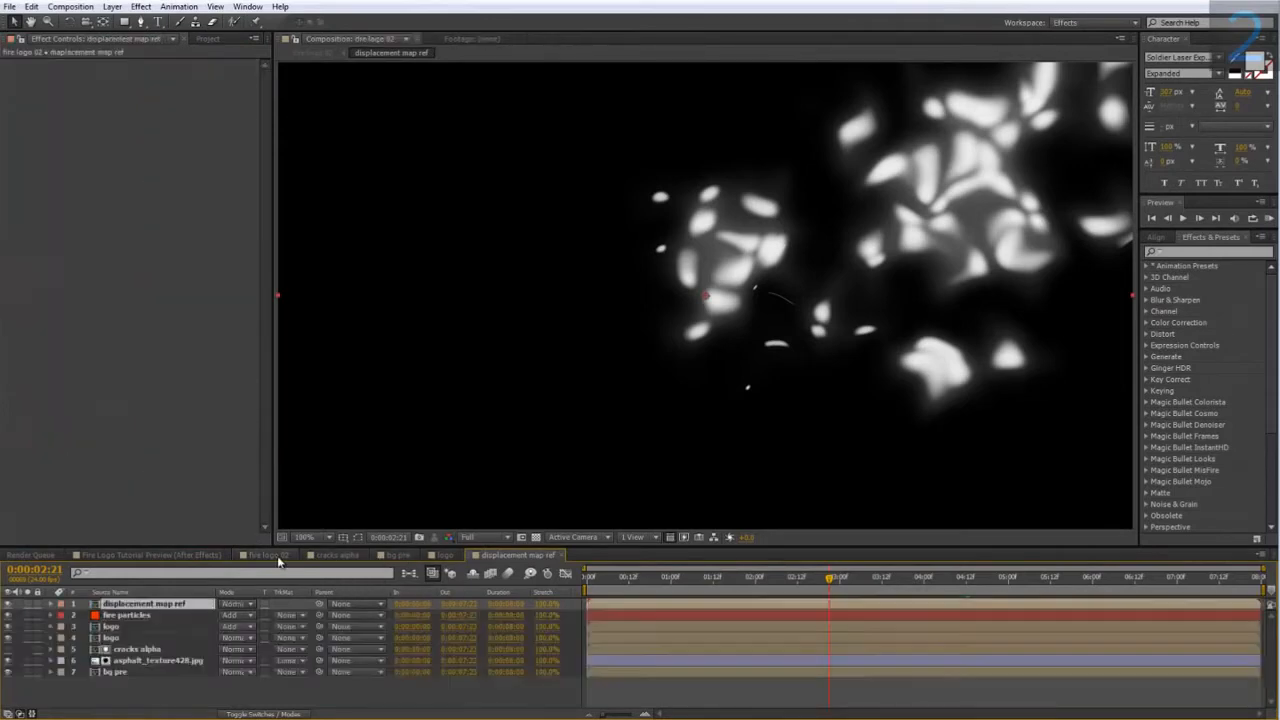
- Hide the displacement map ref layer in fire logo 02 and create an adjustment layer above it
left_click_drag(513, 345, 588, 338)
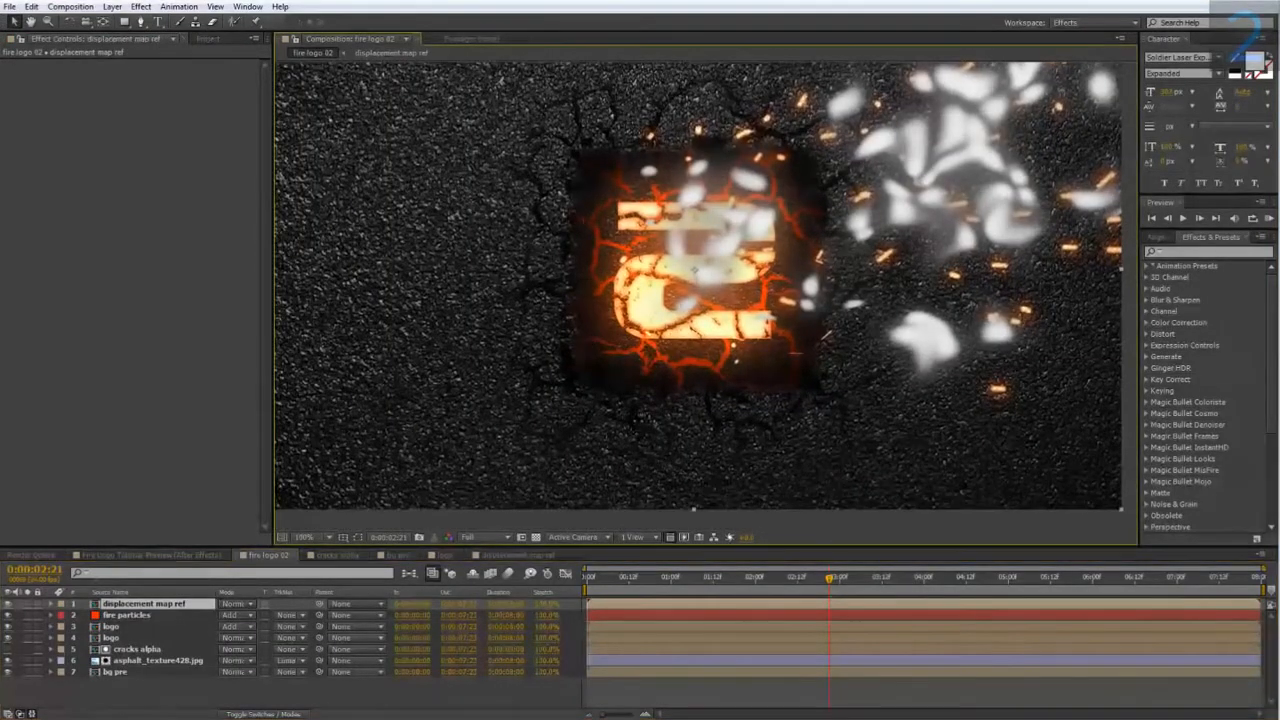
right_click(140, 688)
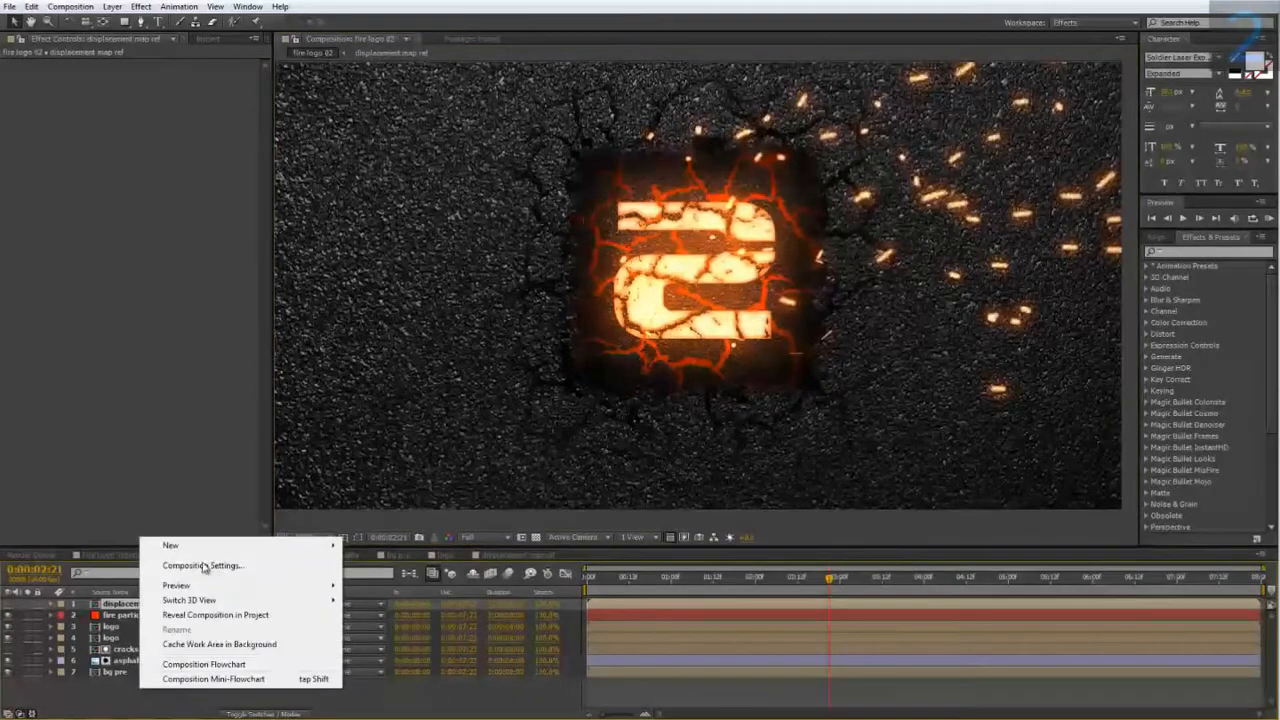
mouse_move(203, 556)
left_click(393, 653)
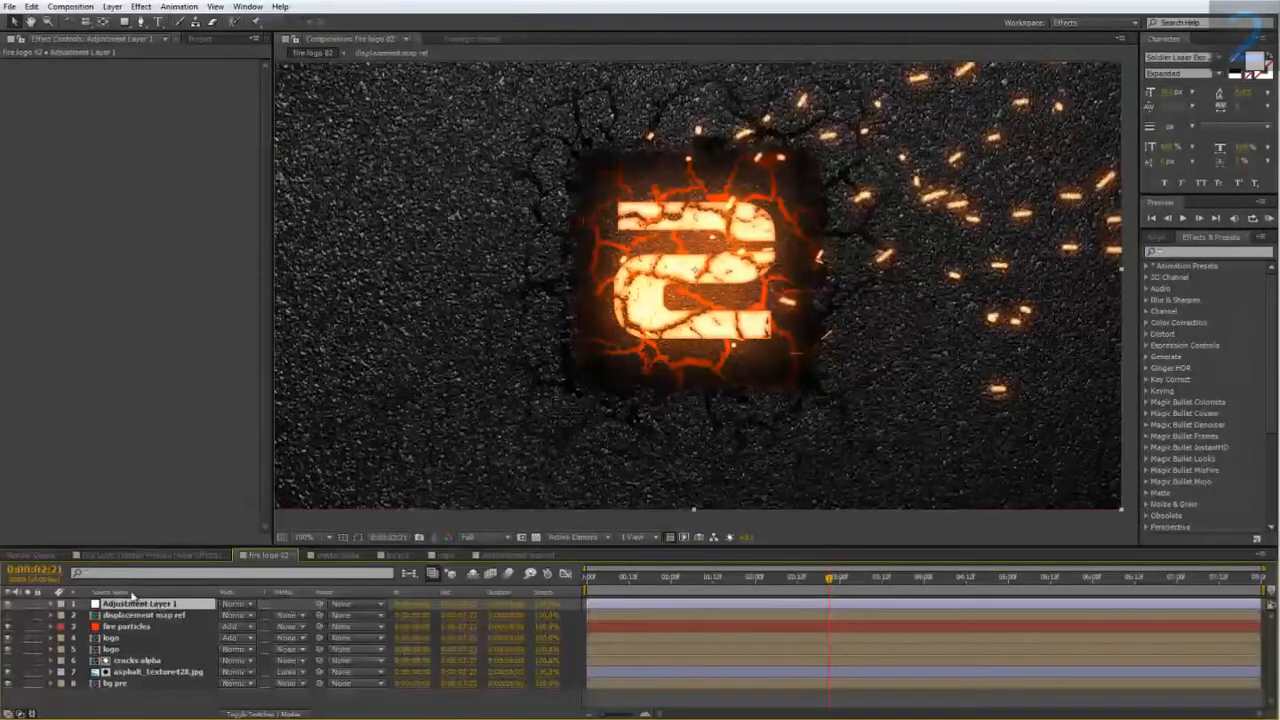
- Apply the Displacement Map effect to the adjustment layer and use displacement map ref as its map layer
right_click(130, 609)
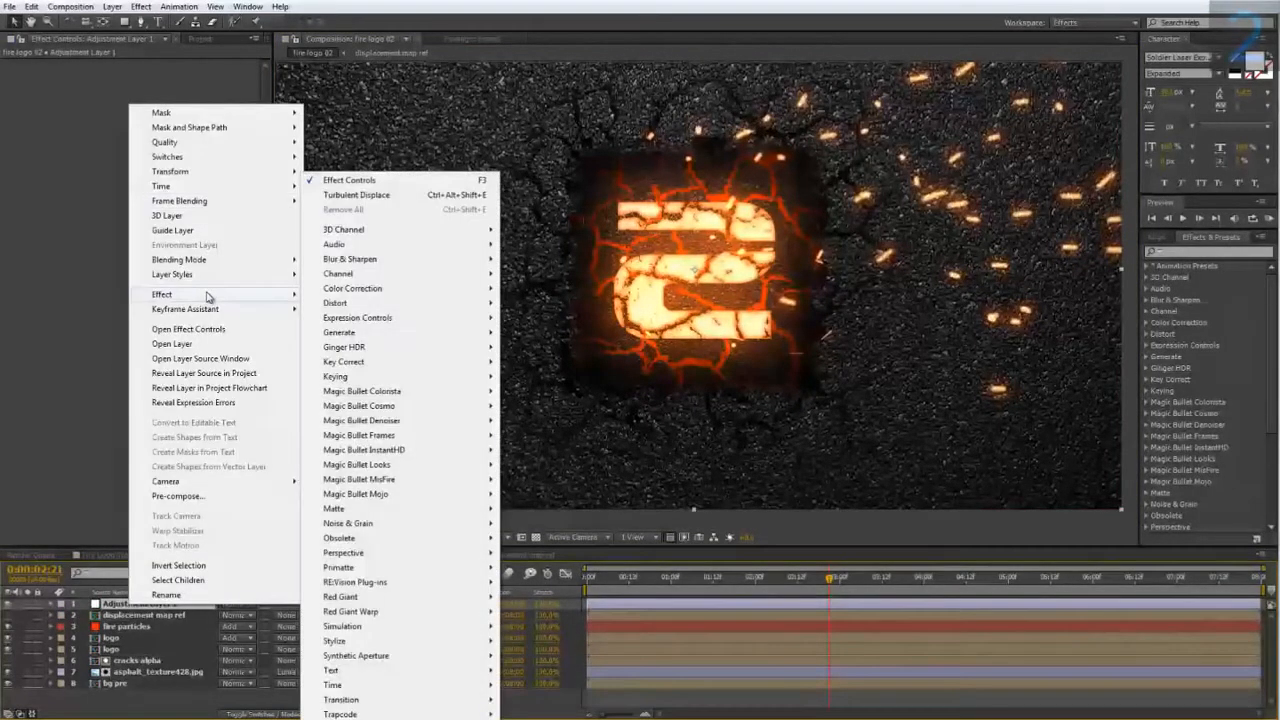
mouse_move(362, 303)
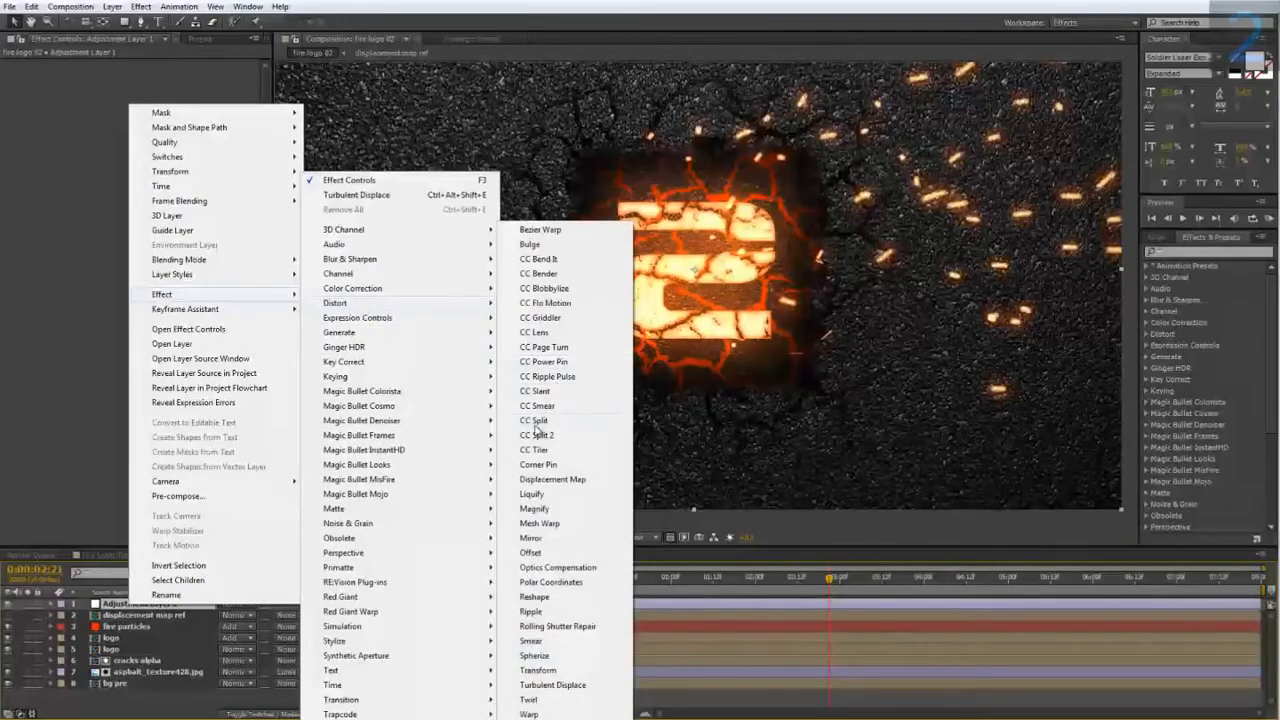
left_click(553, 480)
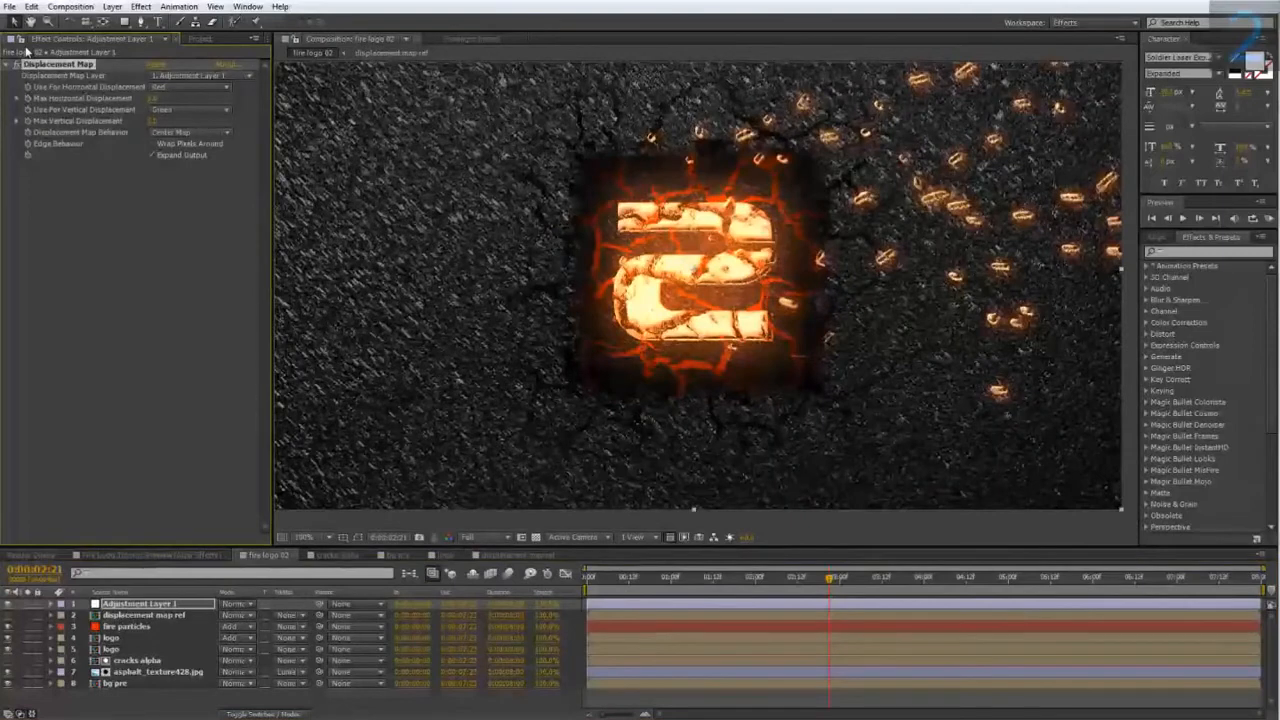
left_click(190, 77)
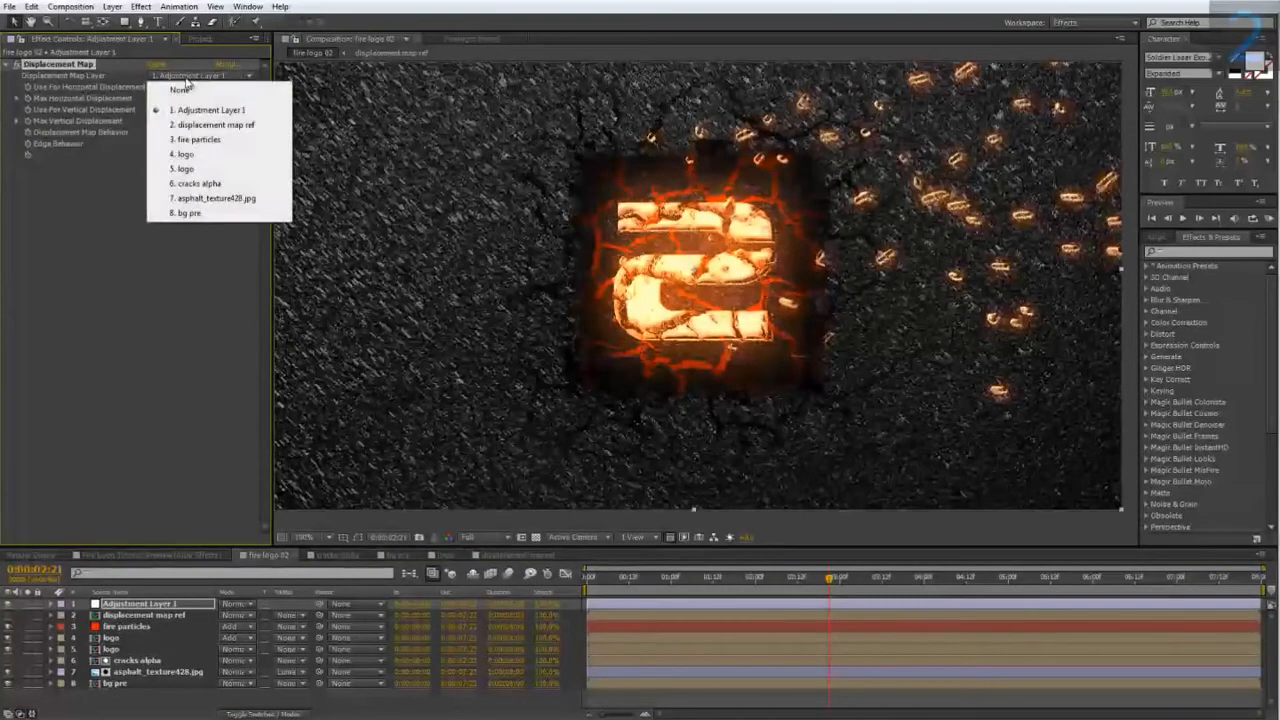
left_click(184, 126)
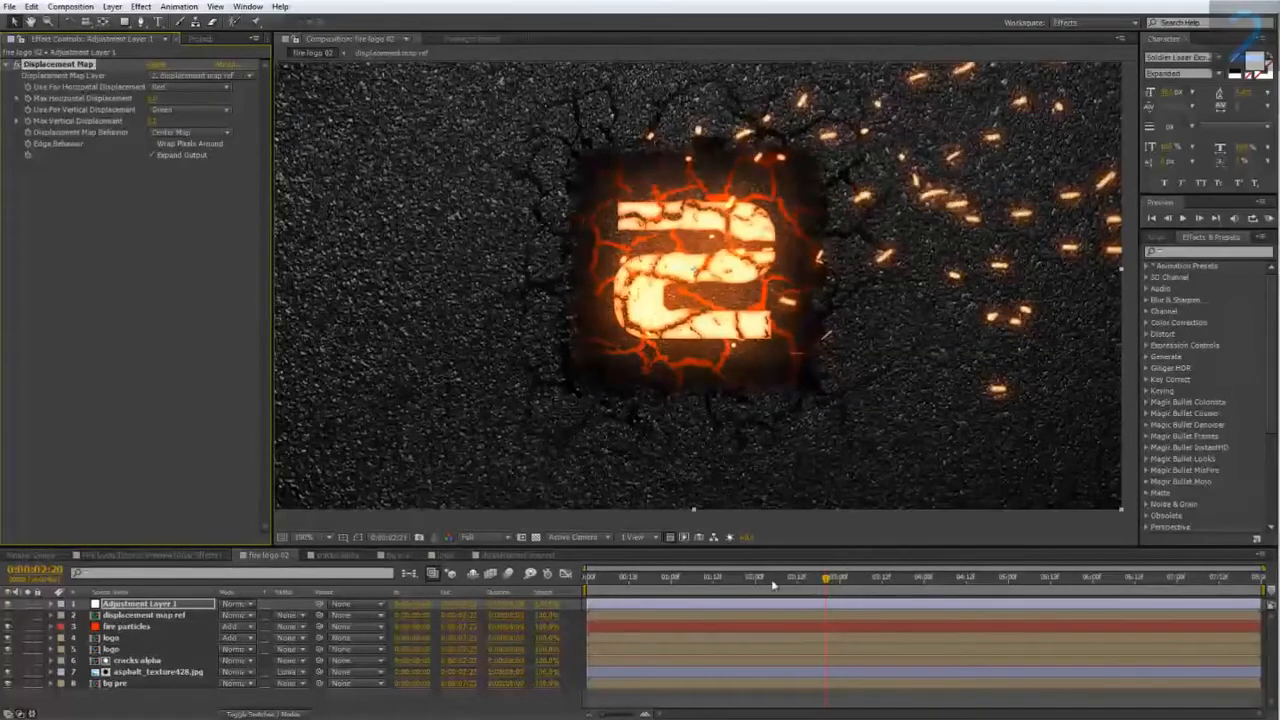
- Try stronger maximum horizontal and vertical displacement on the adjustment layer and judge the distortion across the animation up to 0:00:04:01
left_click_drag(771, 579, 920, 588)
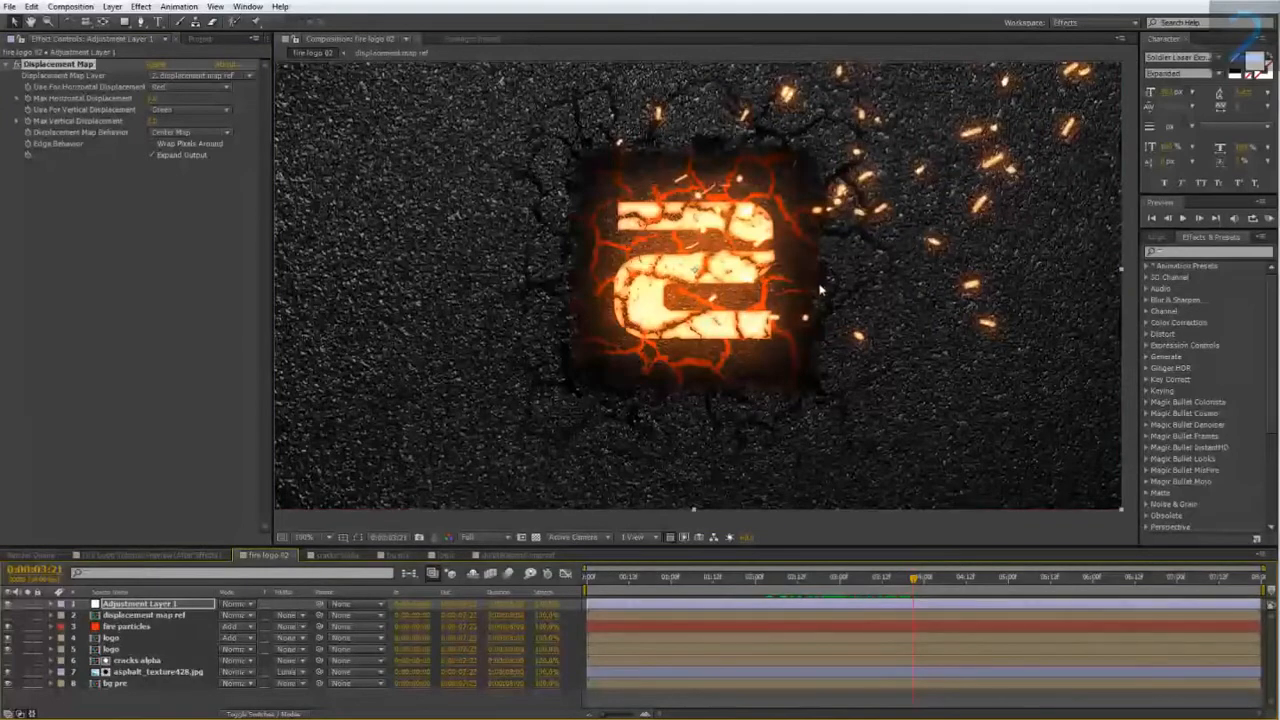
left_click_drag(822, 289, 712, 338)
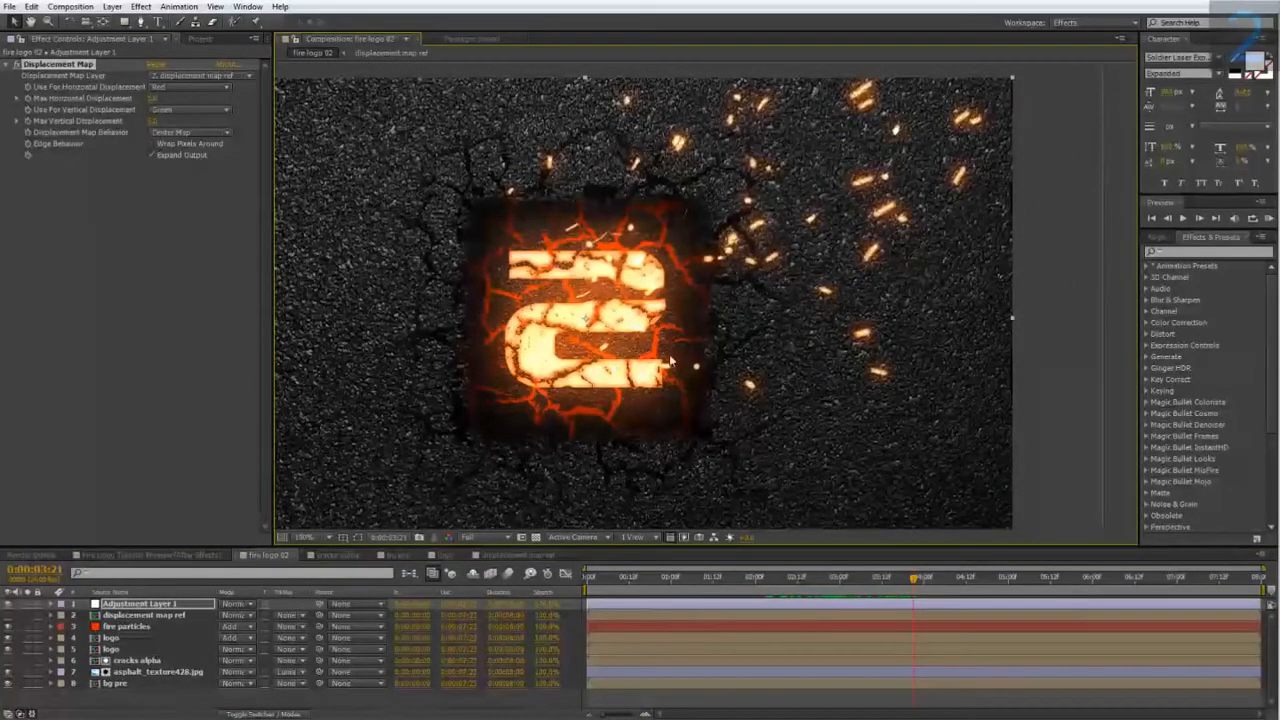
left_click_drag(913, 578, 843, 597)
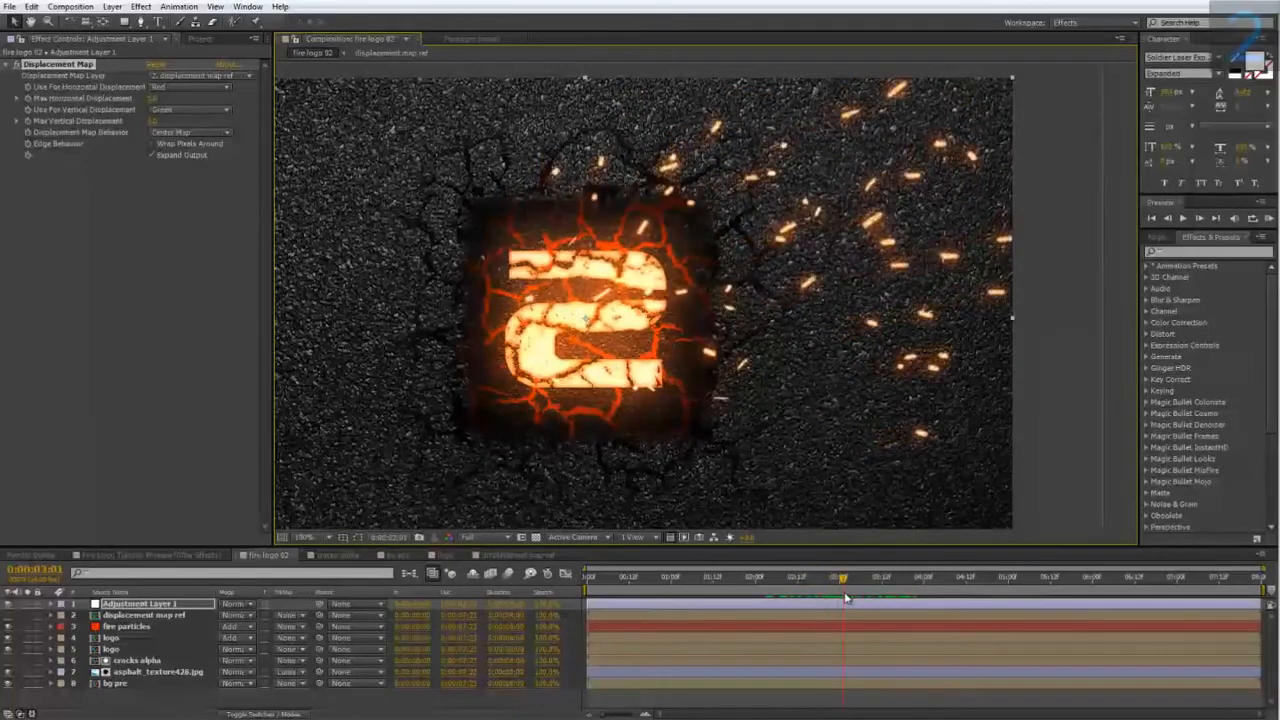
left_click(150, 98)
type("15")
left_click(157, 173)
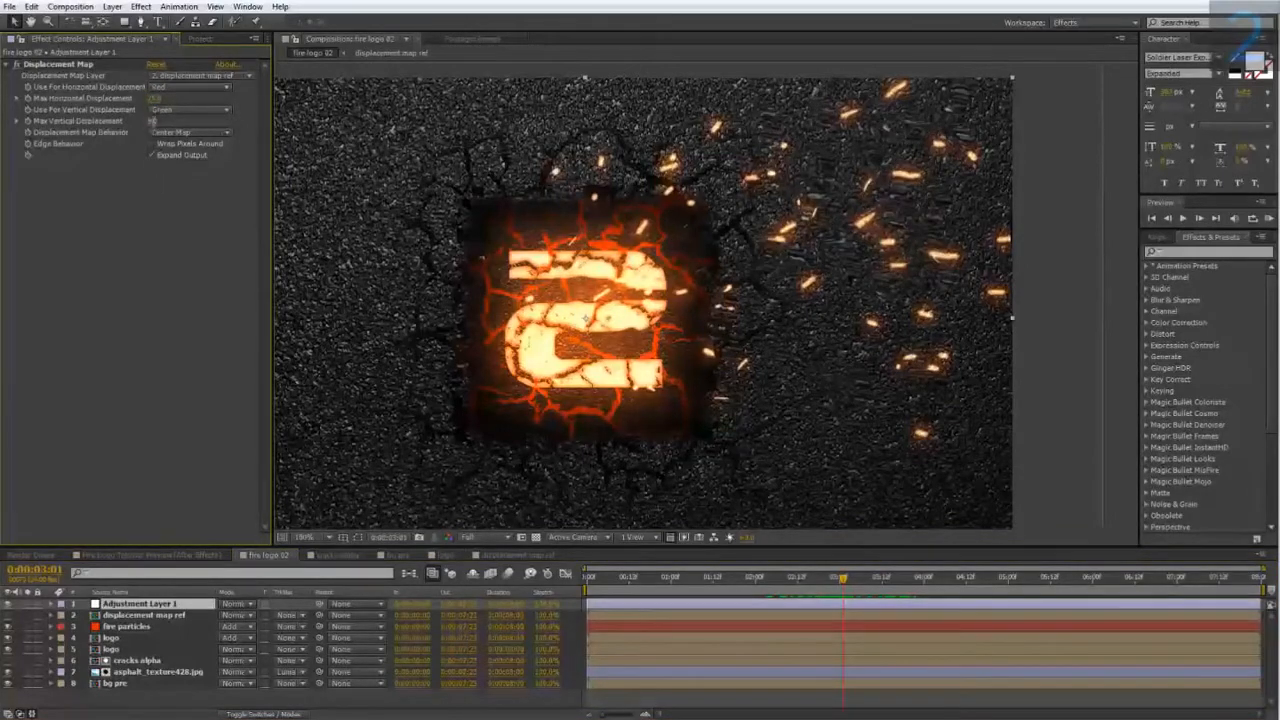
left_click(779, 578)
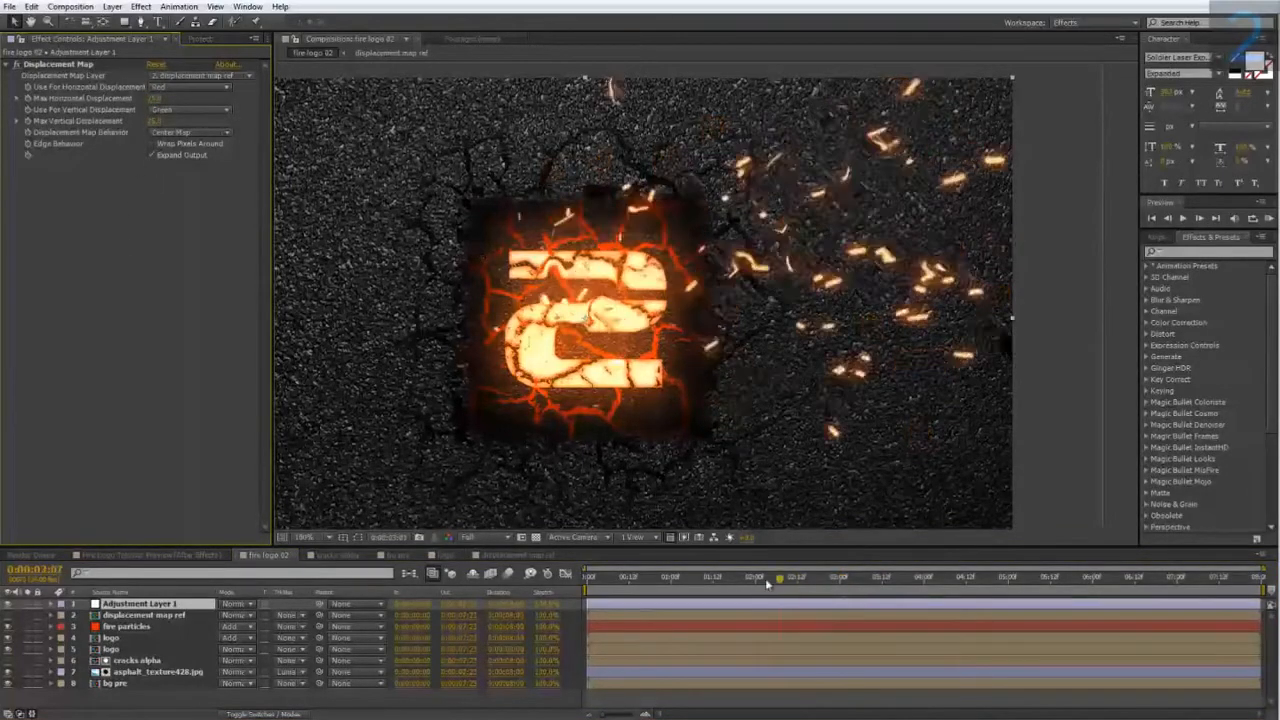
left_click_drag(767, 585, 928, 603)
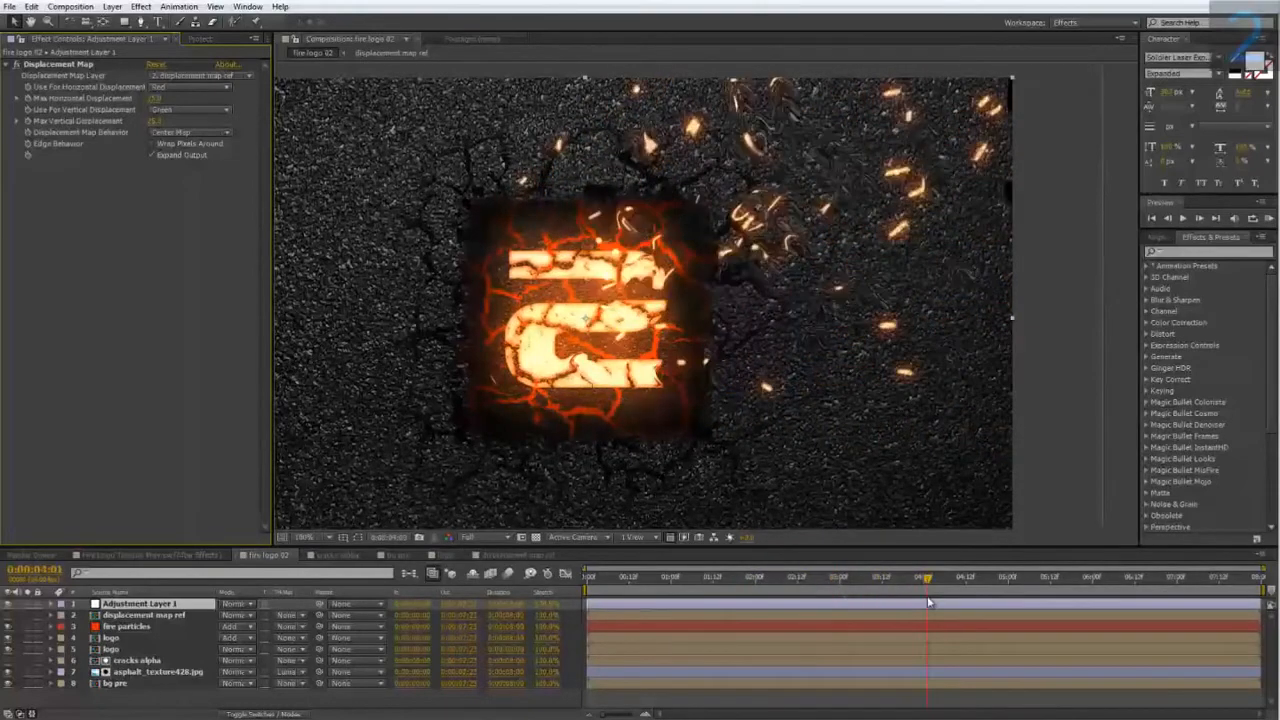
- Lower the Displacement Map's maximum horizontal and vertical displacement at 0:00:04:01 to soften the distortion
left_click(156, 98)
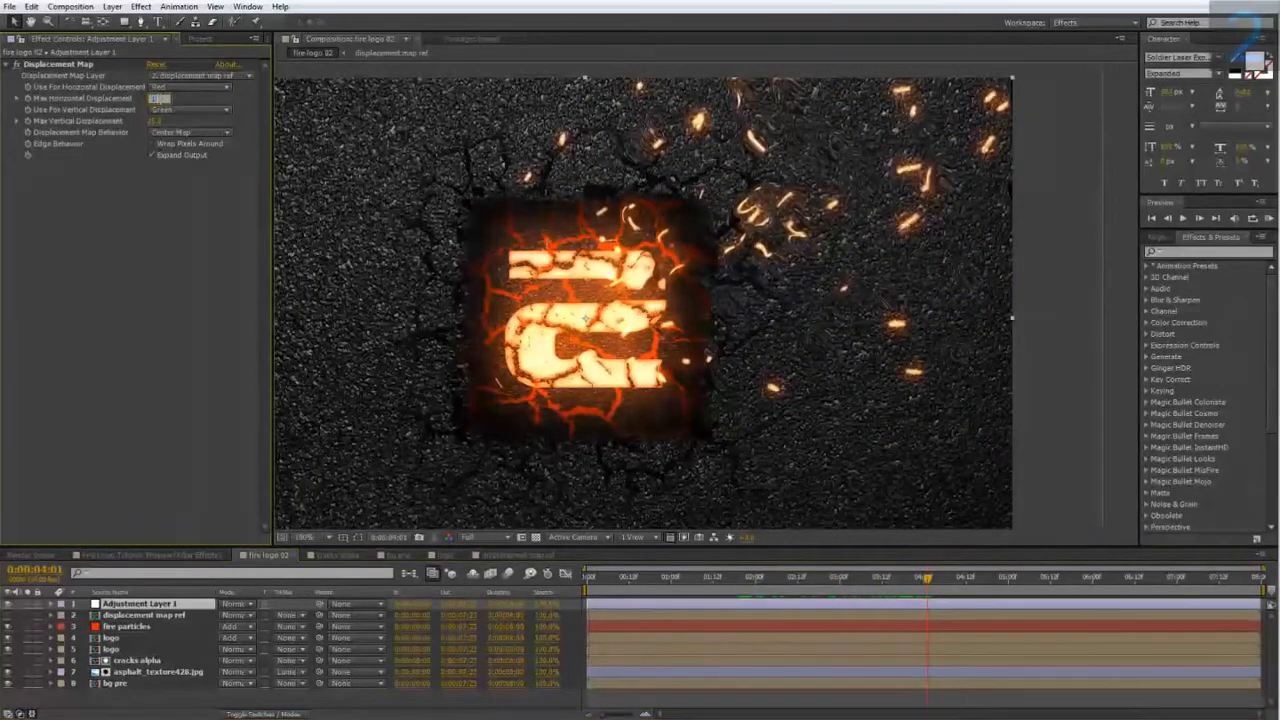
left_click(134, 171)
left_click(154, 122)
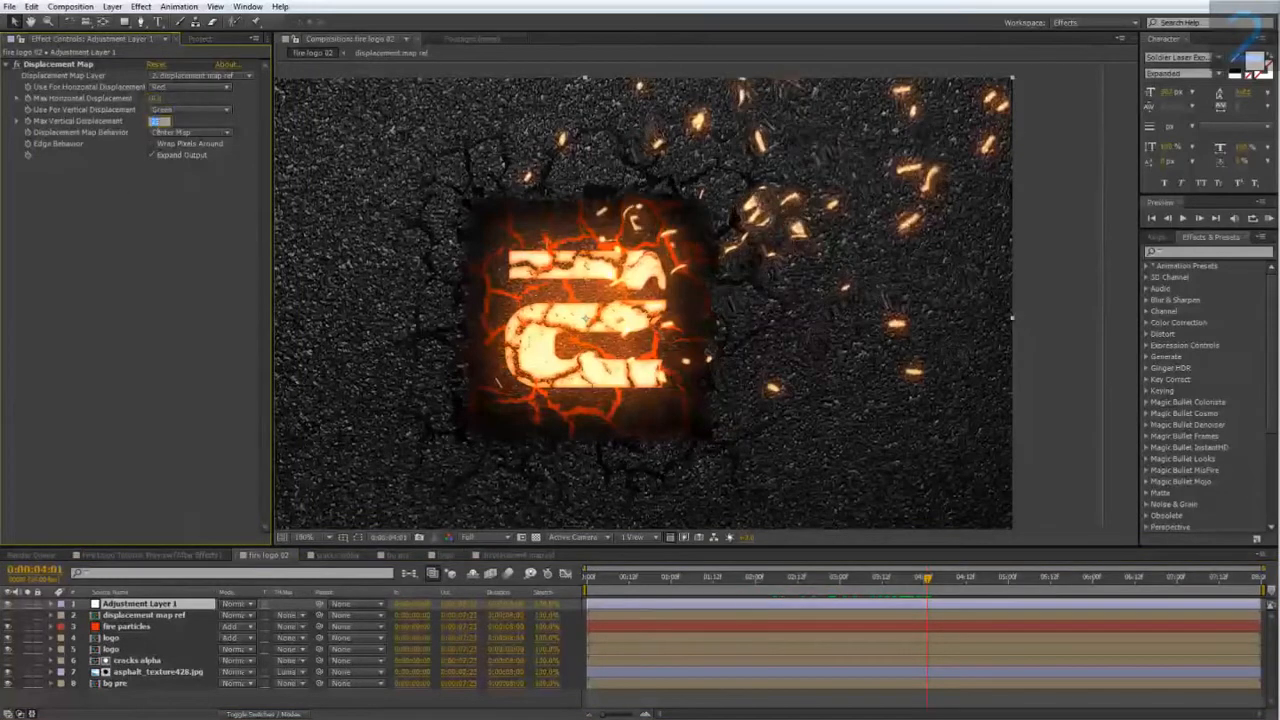
left_click(137, 244)
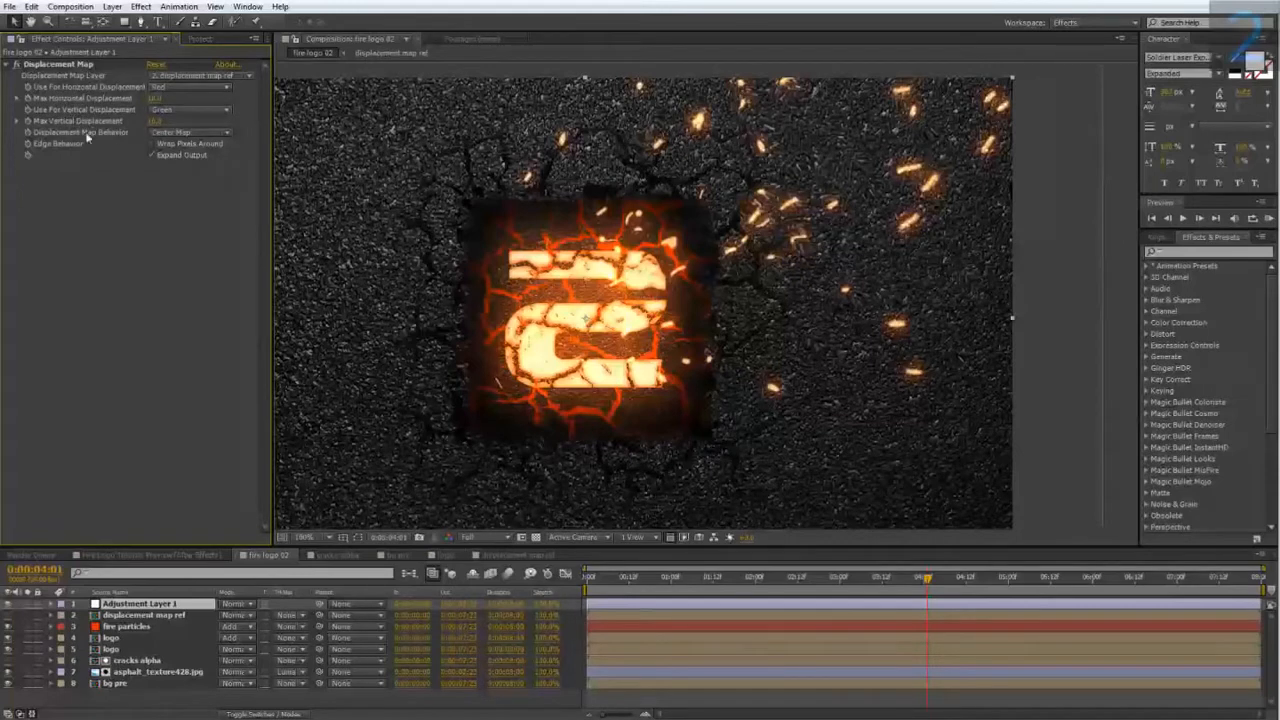
- Set the Displacement Map to use Luminance for both horizontal and vertical displacement and check the distortion at 0:00:03:11
left_click(184, 88)
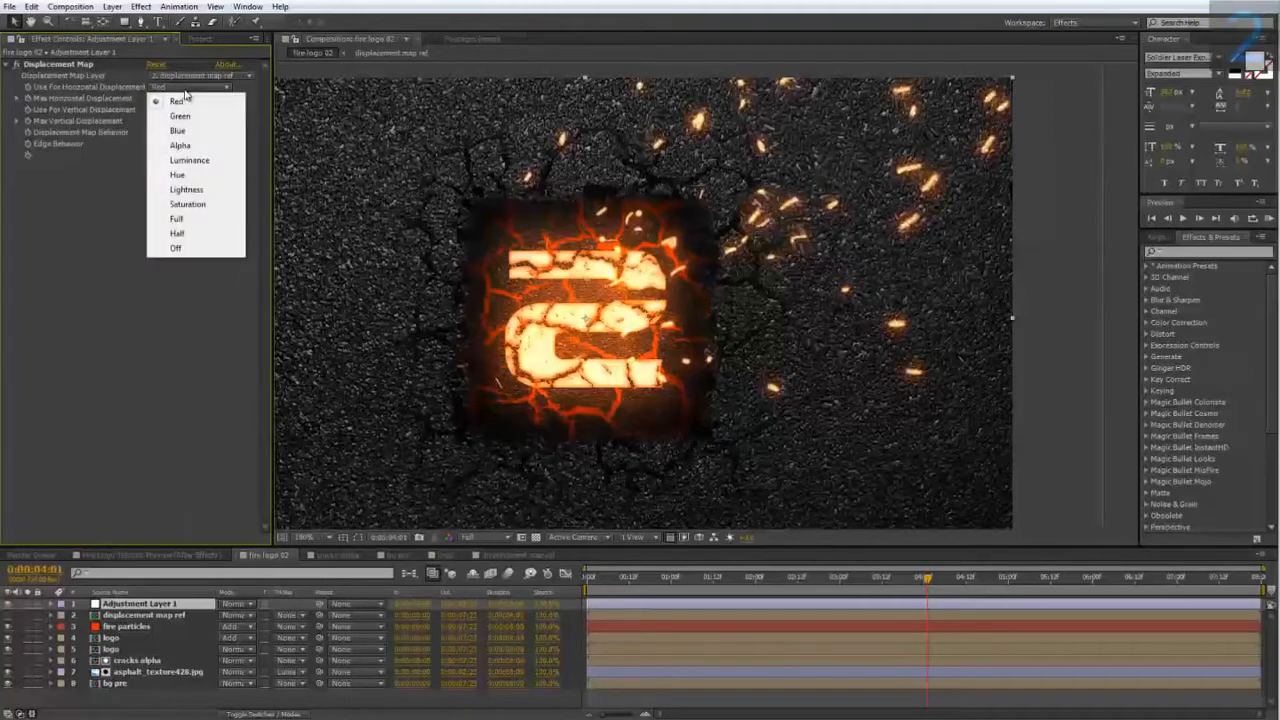
left_click(201, 161)
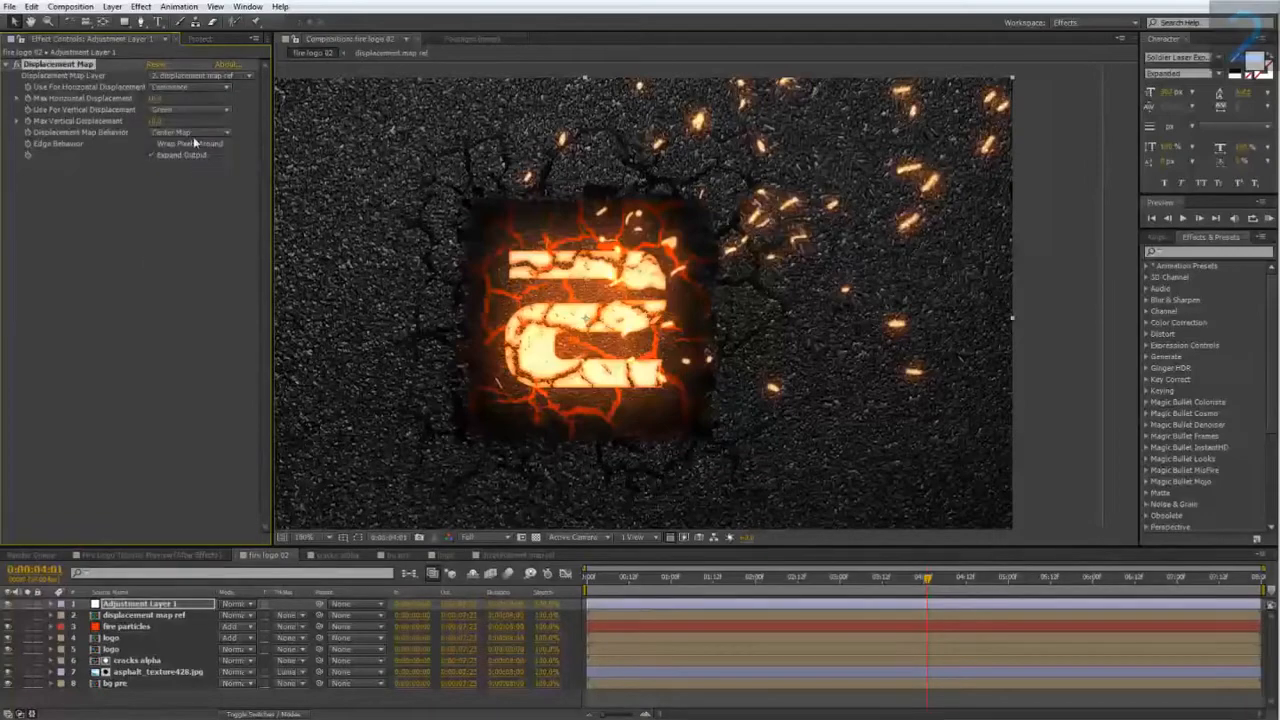
left_click(187, 112)
left_click(194, 184)
left_click_drag(927, 578, 879, 590)
left_click_drag(617, 457, 651, 461)
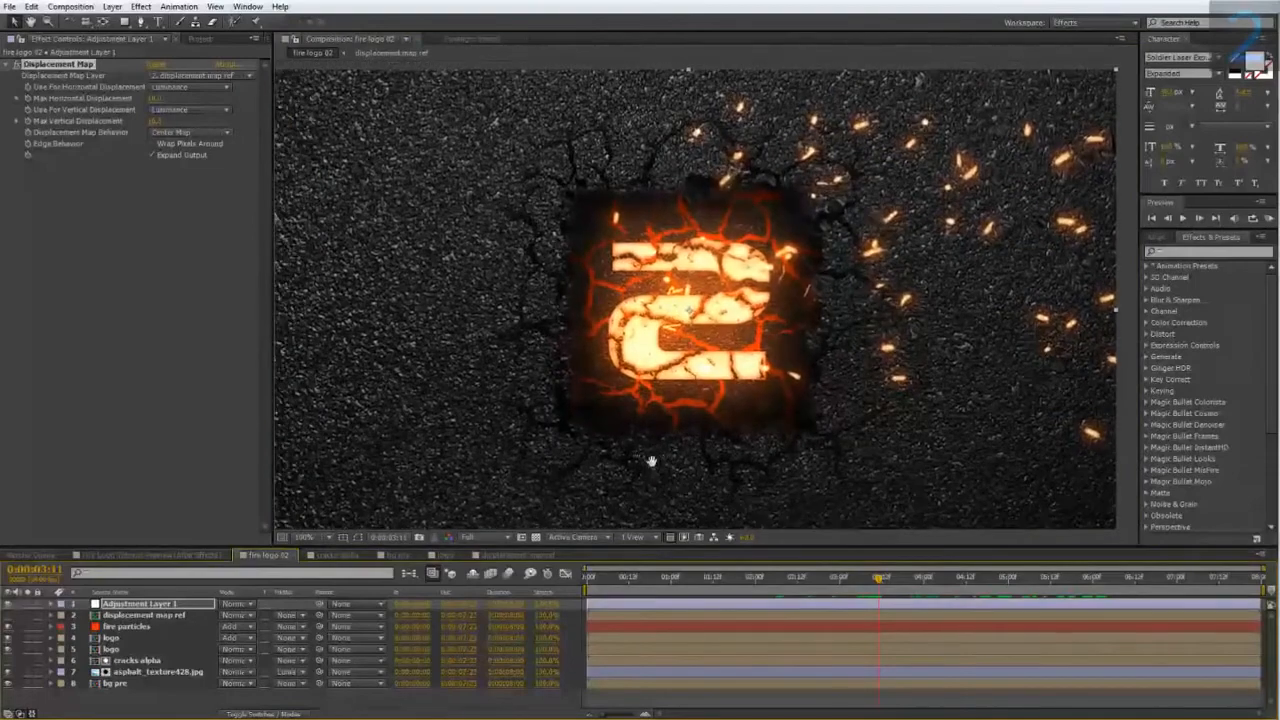
- Consult the Fire Logo Tutorial Preview composition and add the smoke.mp4 footage above all layers in fire logo 02
left_click(164, 553)
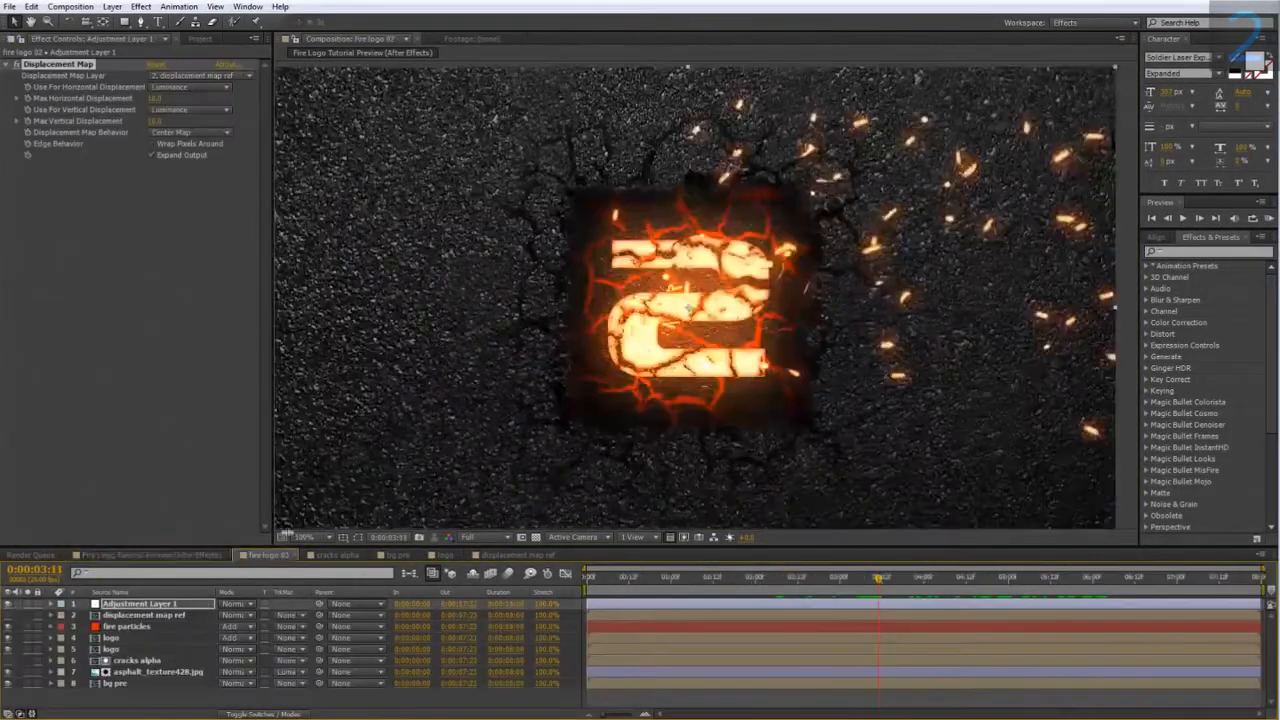
left_click(284, 556)
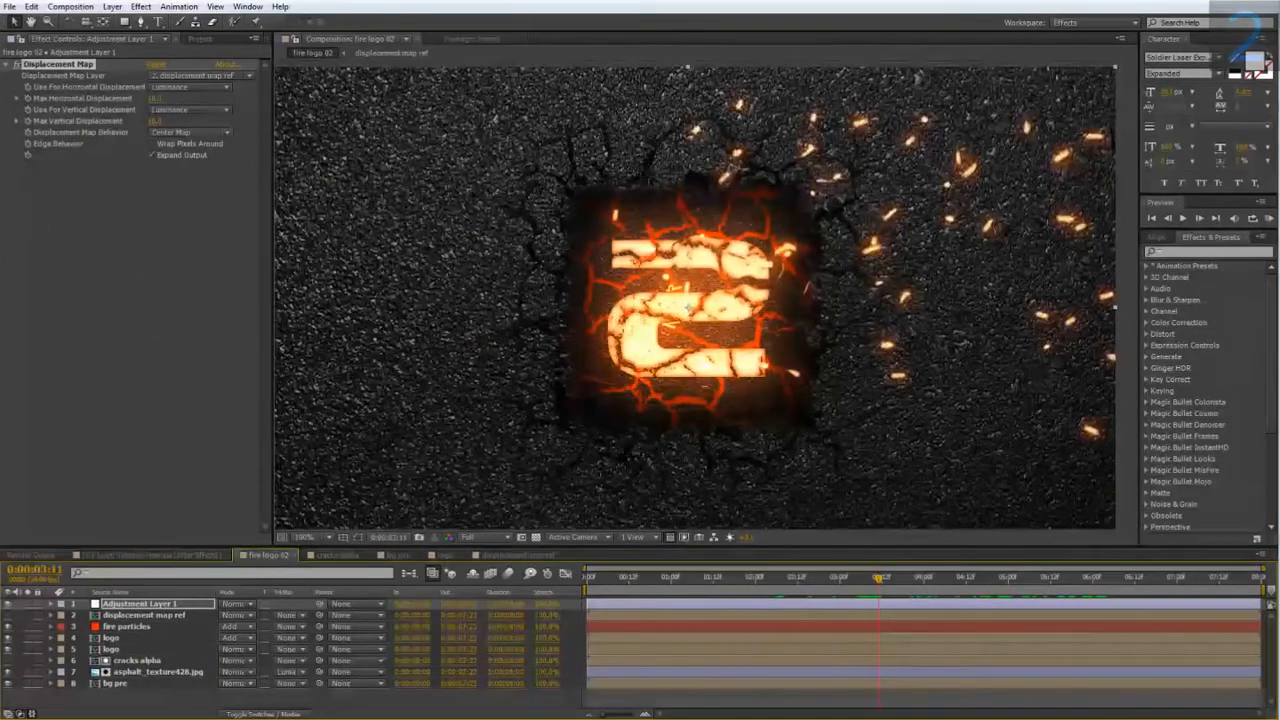
left_click(200, 38)
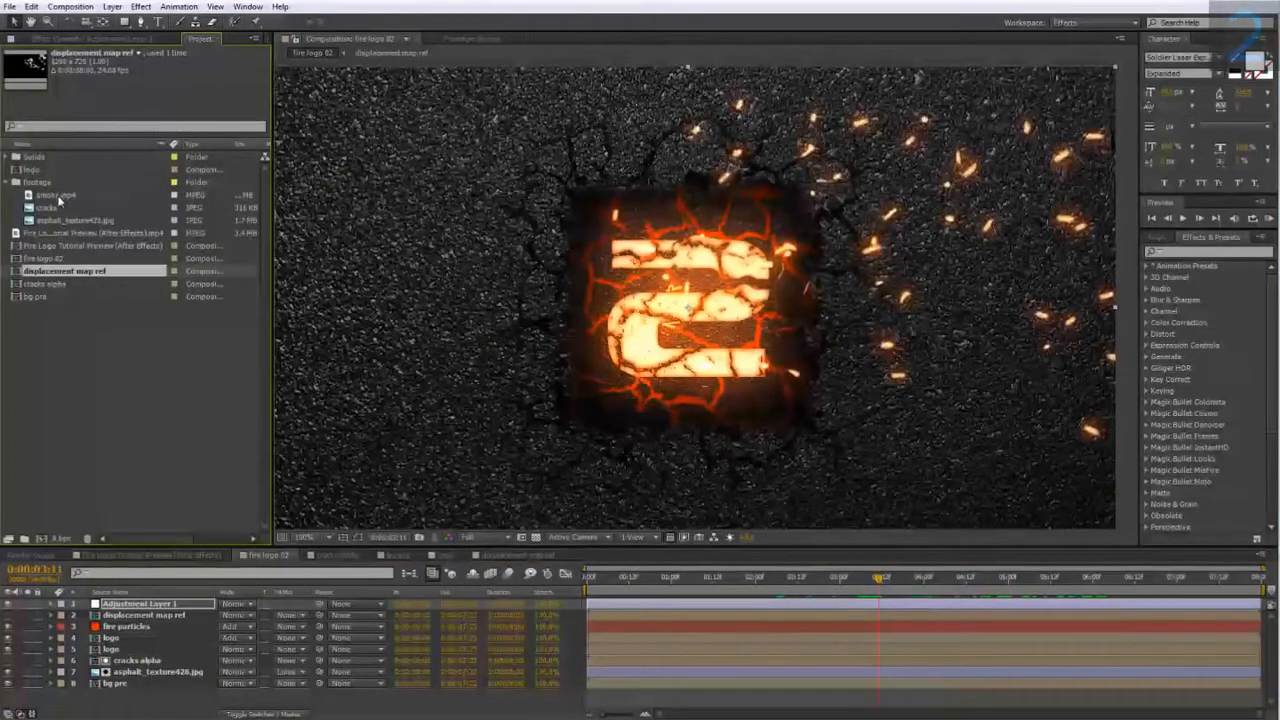
left_click(50, 196)
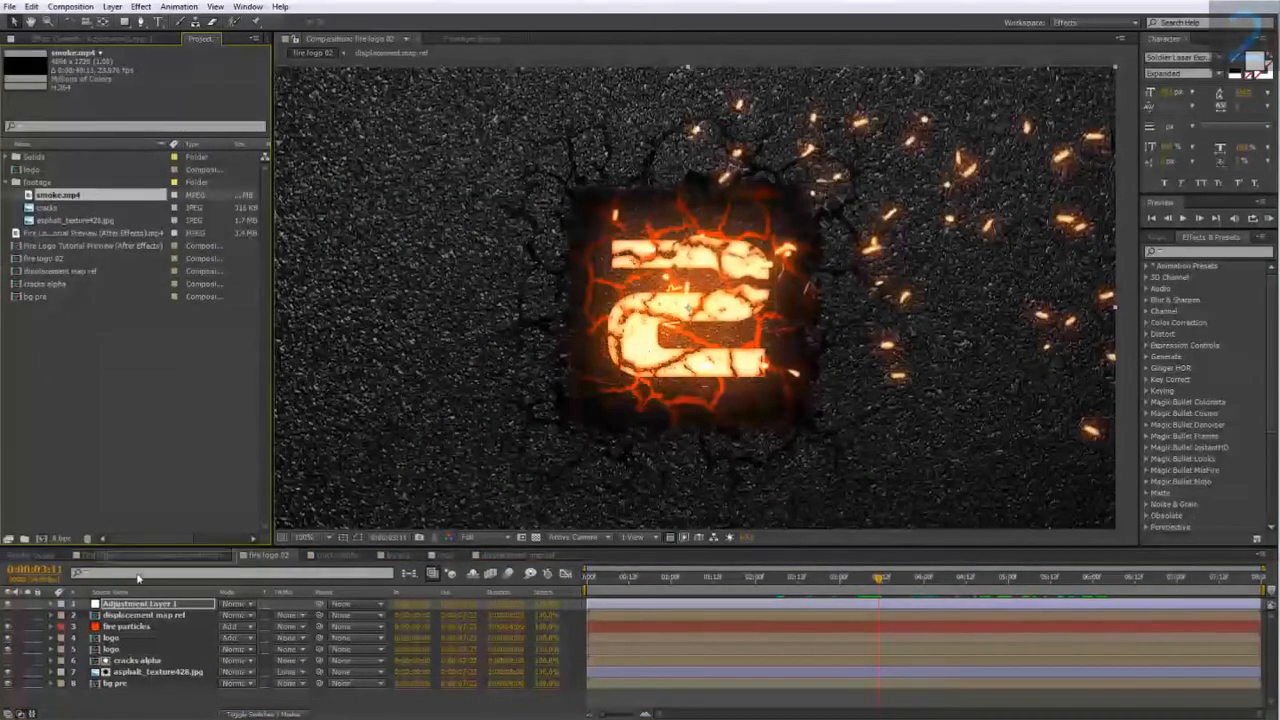
left_click_drag(145, 607, 152, 601)
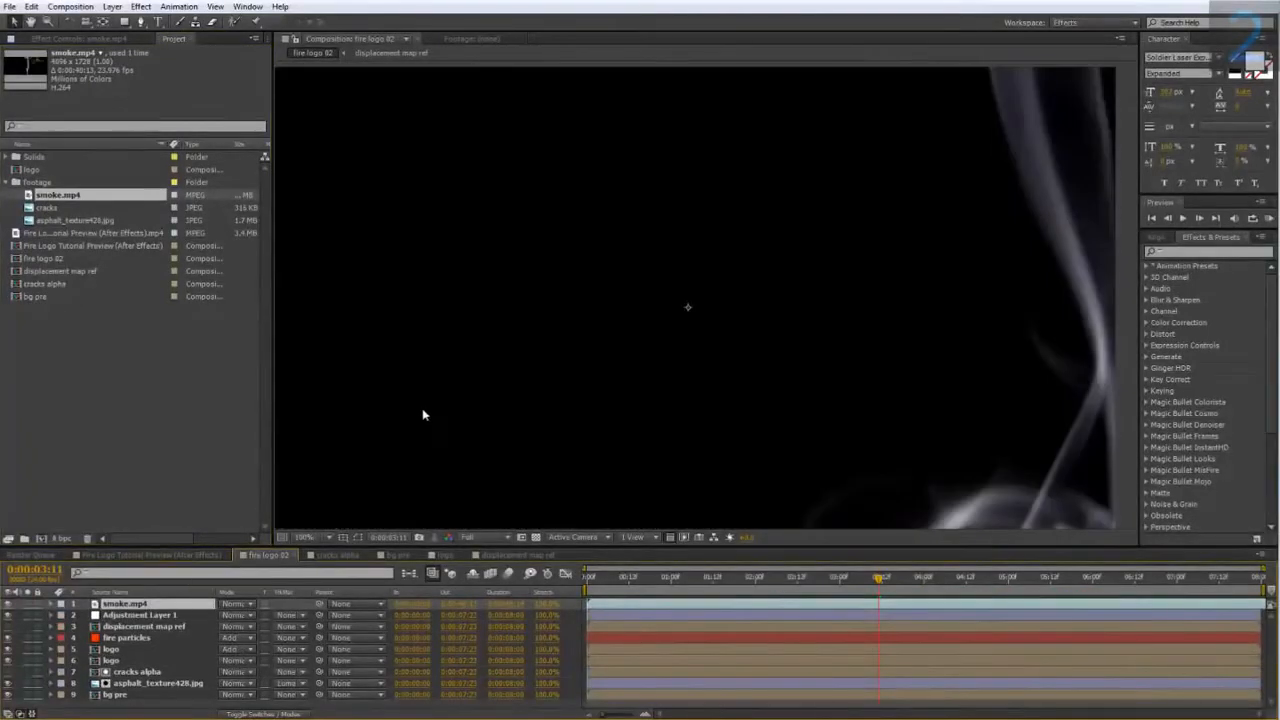
- Scale the smoke.mp4 layer down to 42% so its height fits the composition
scroll(424, 412, "down", 1)
left_click_drag(423, 407, 387, 401)
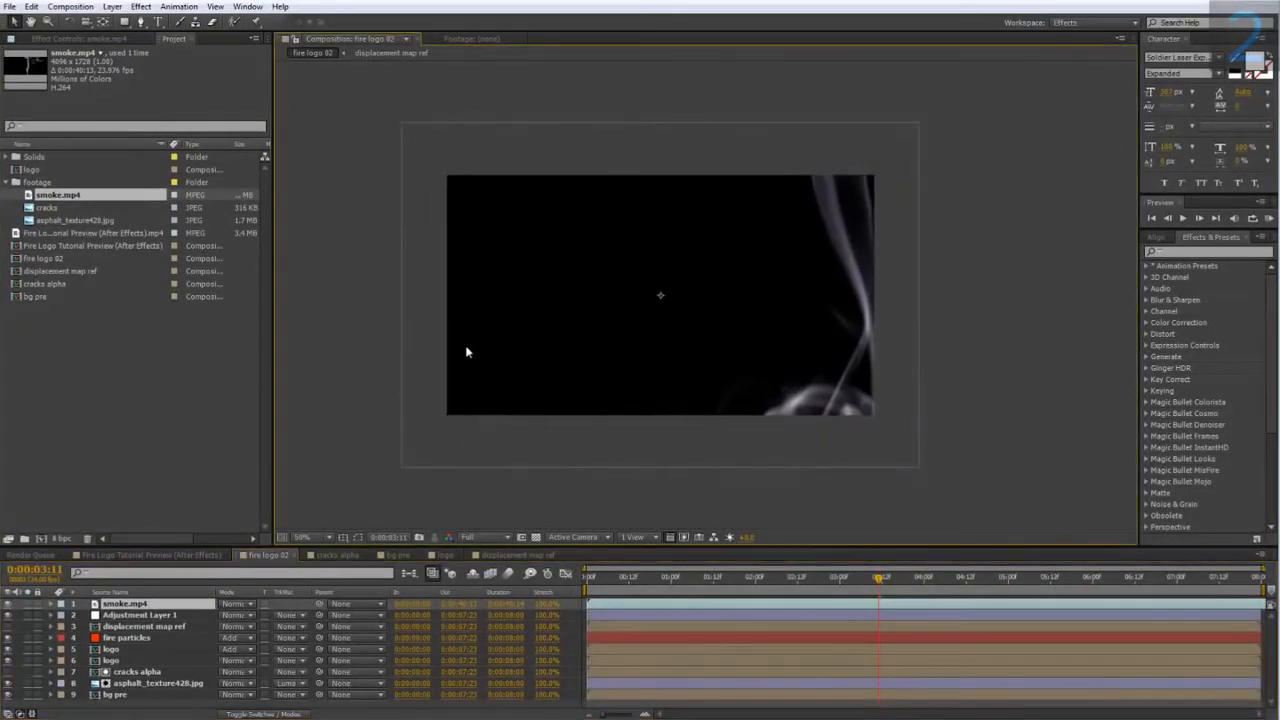
scroll(474, 352, "down", 1)
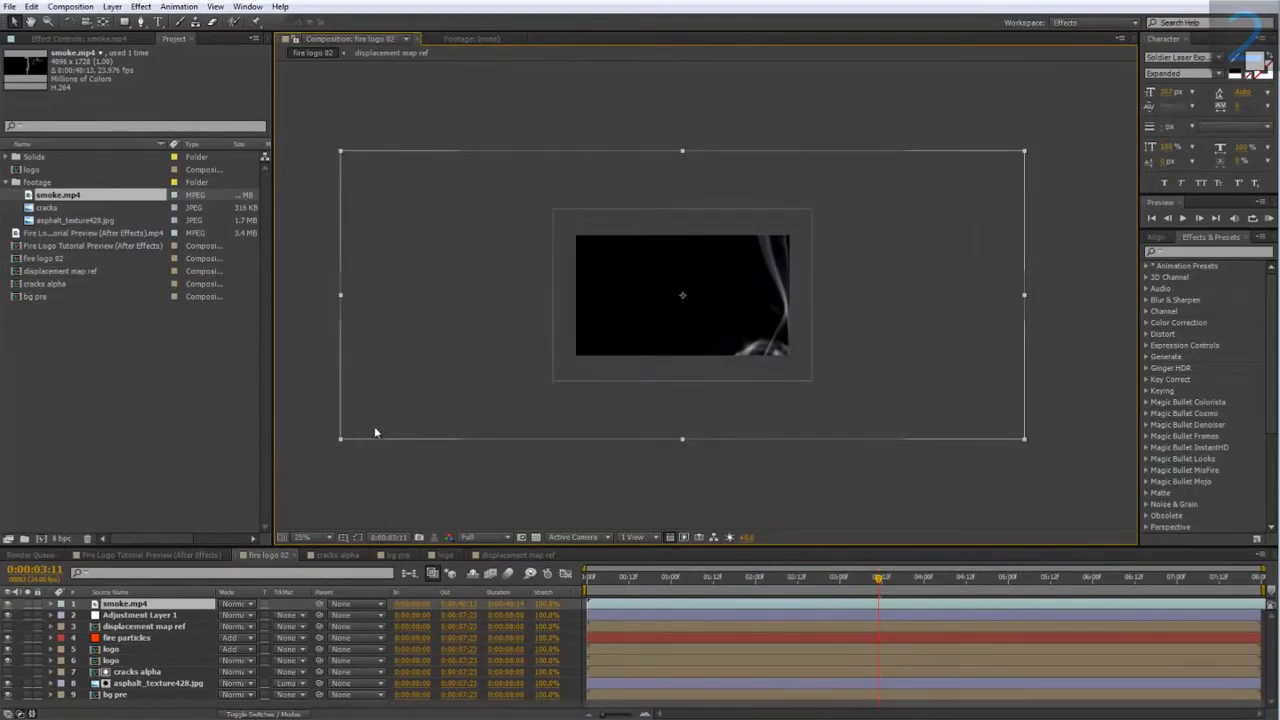
key("s")
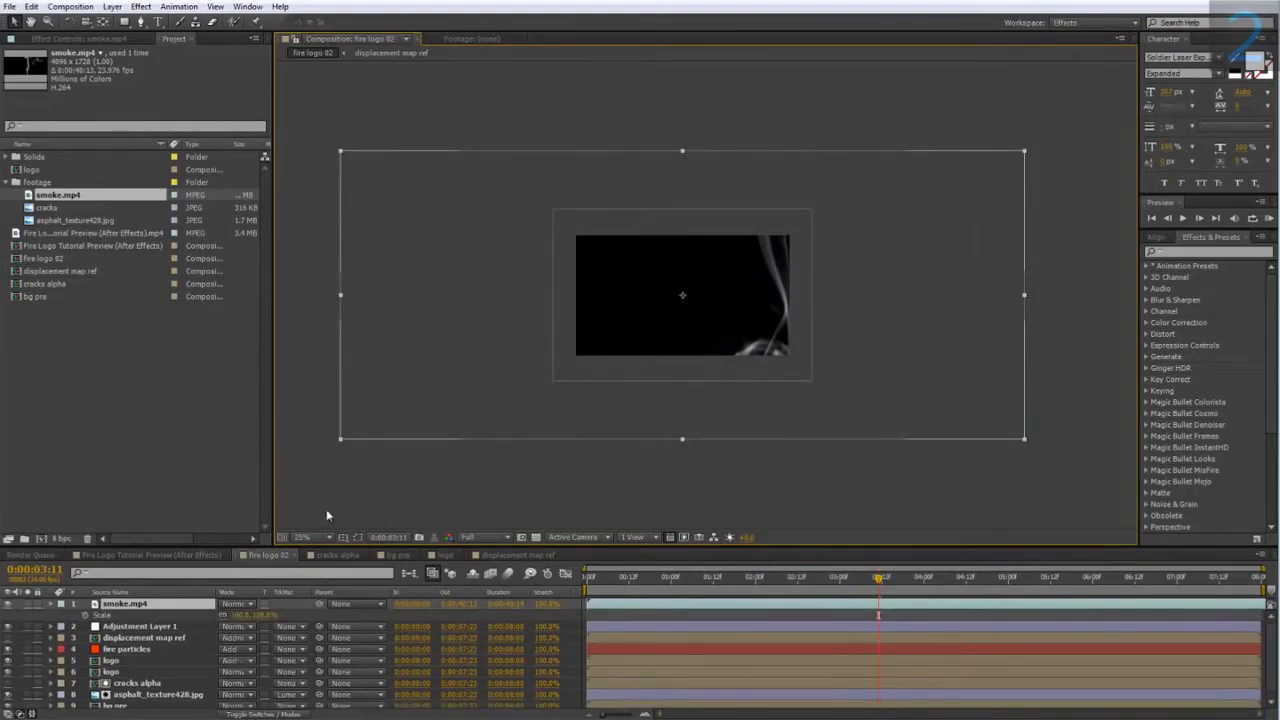
left_click_drag(270, 612, 215, 612)
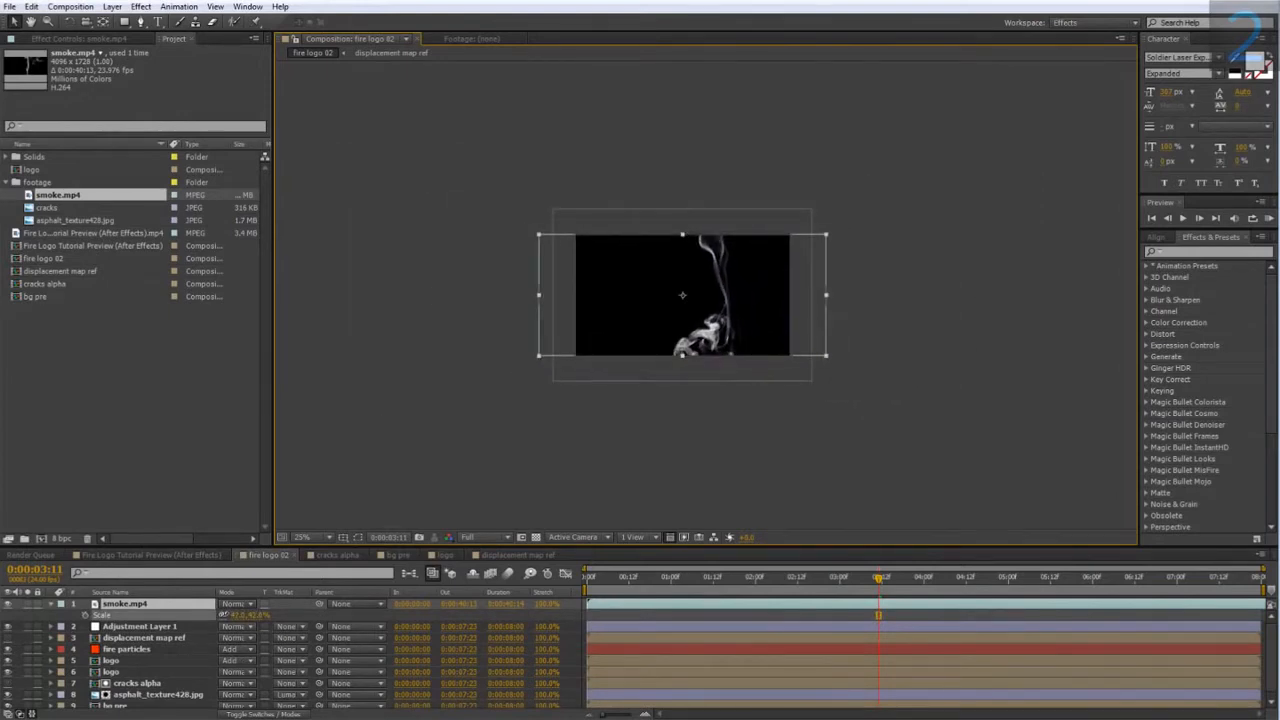
- Inspect the smoke footage up to 0:00:04:23 and rotate the smoke layer to 47° in fire logo 02
double_click(174, 603)
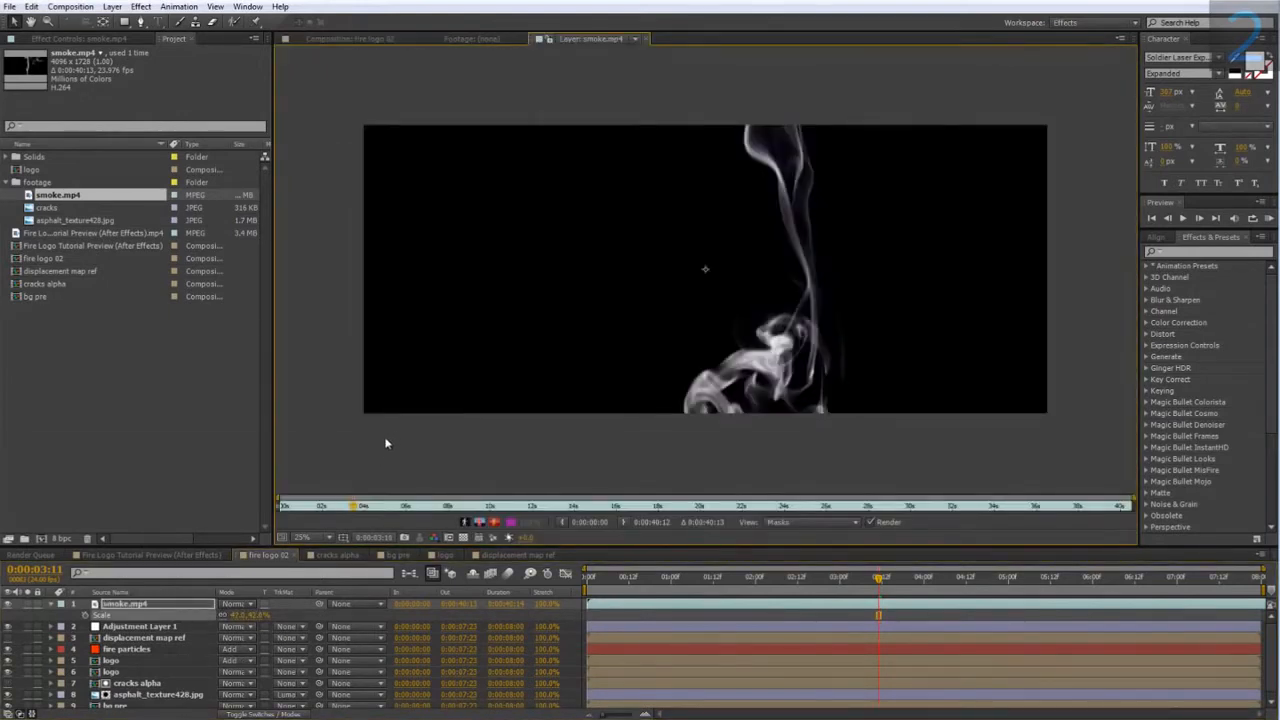
left_click_drag(354, 506, 381, 524)
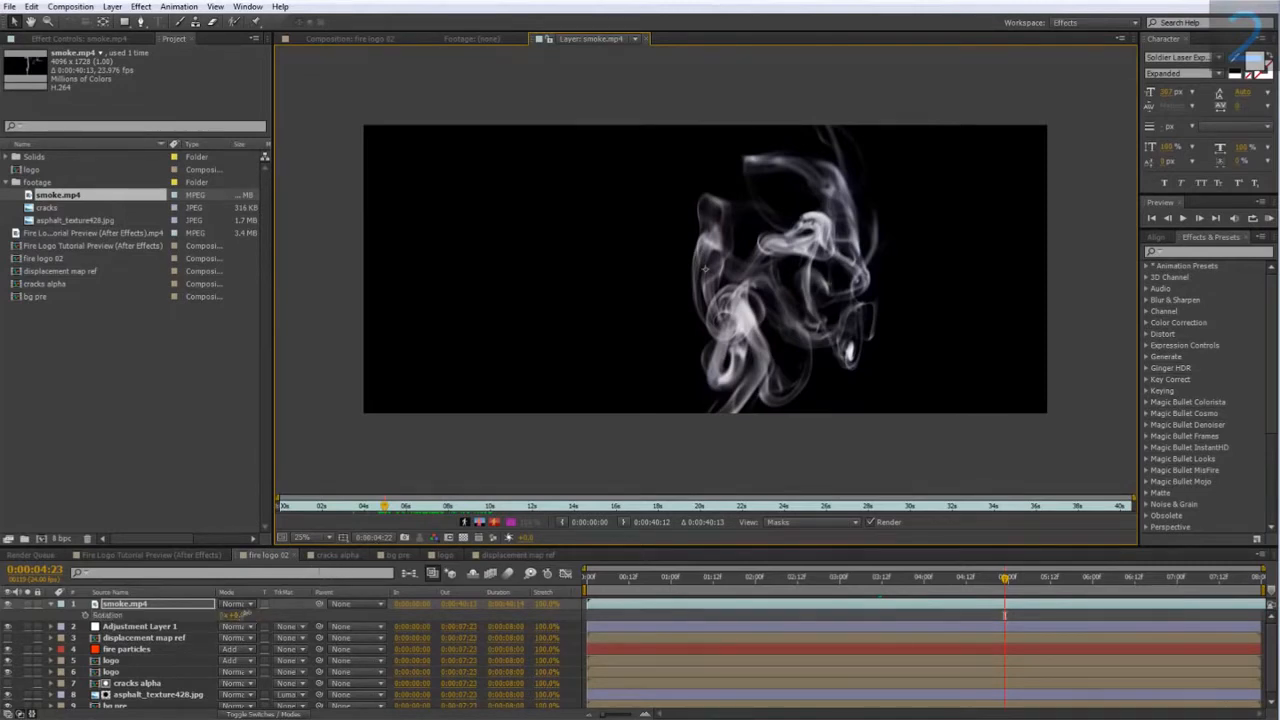
key("r")
left_click(368, 38)
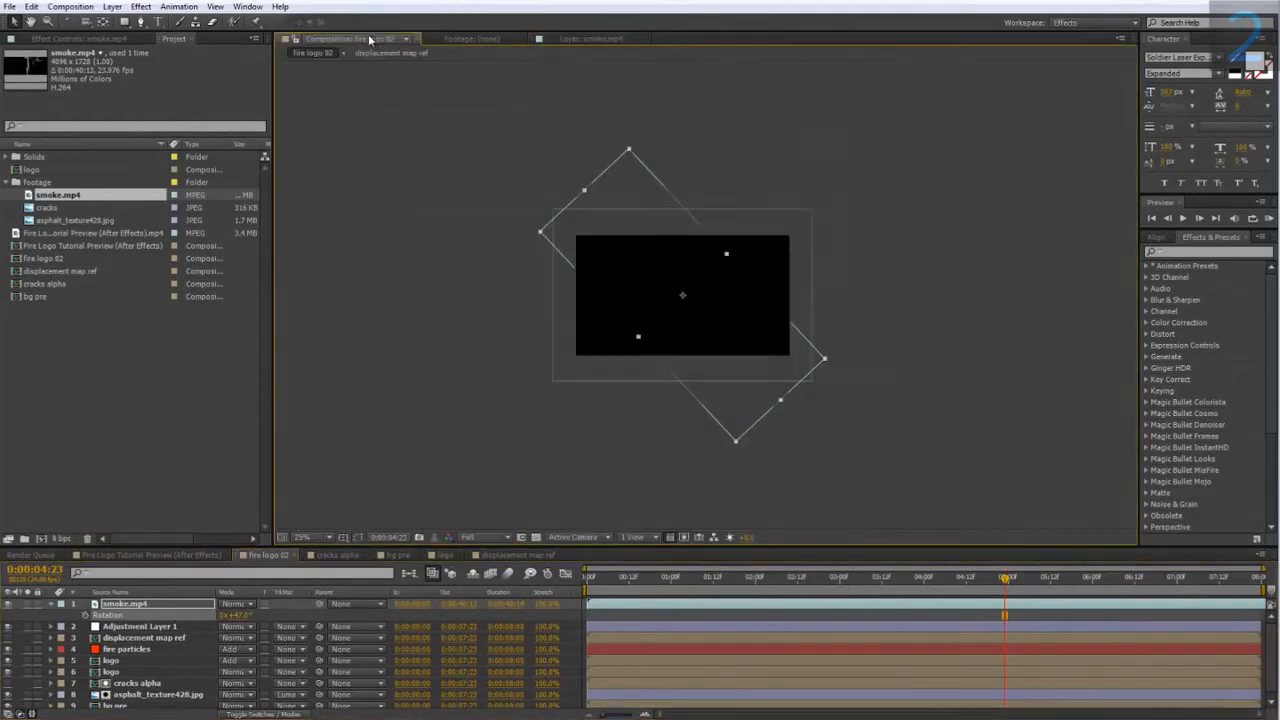
- Move the rotated smoke layer so the smoke rises from the logo toward the composition's upper-right corner
scroll(661, 219, "up", 2)
left_click_drag(606, 226, 523, 196)
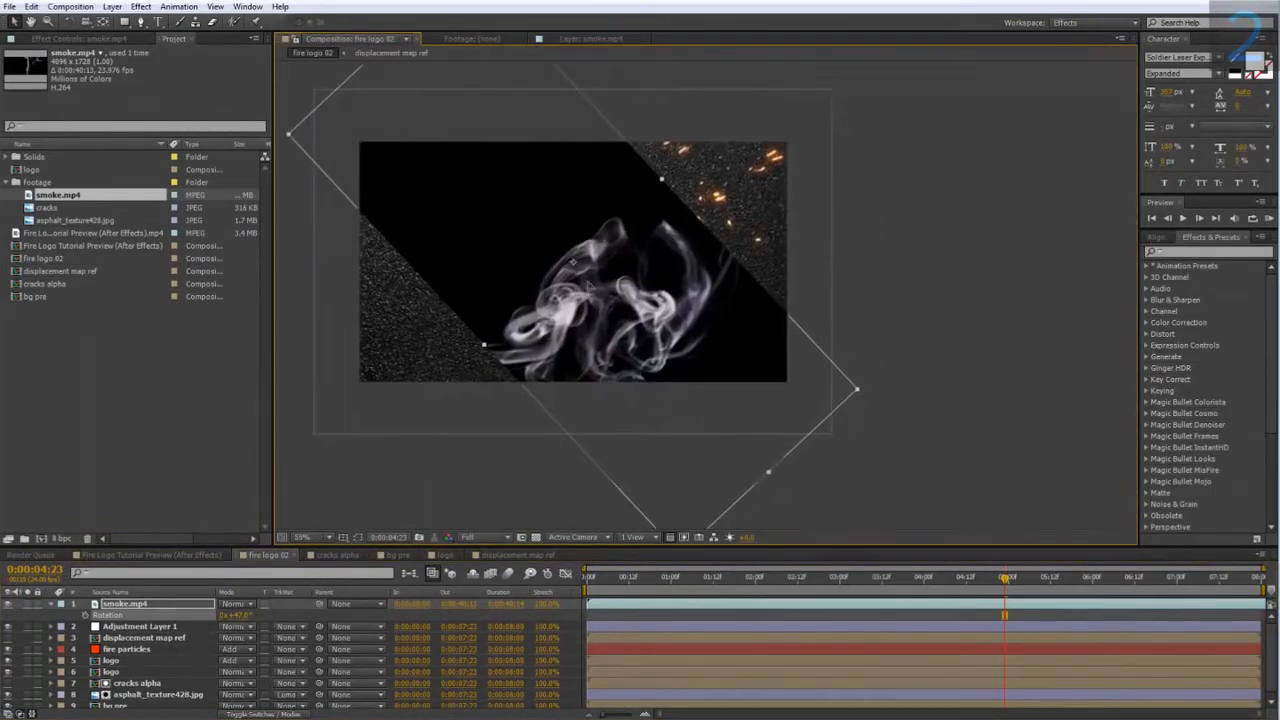
left_click_drag(577, 281, 684, 132)
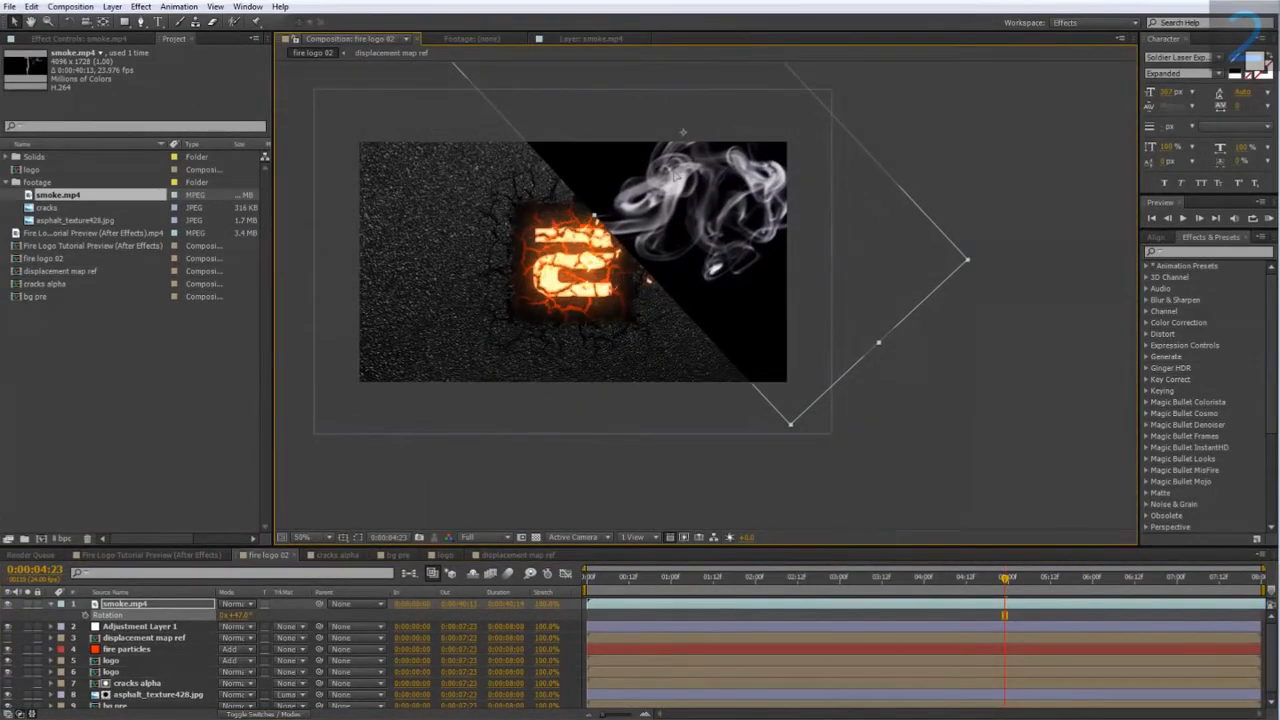
left_click_drag(676, 176, 671, 179)
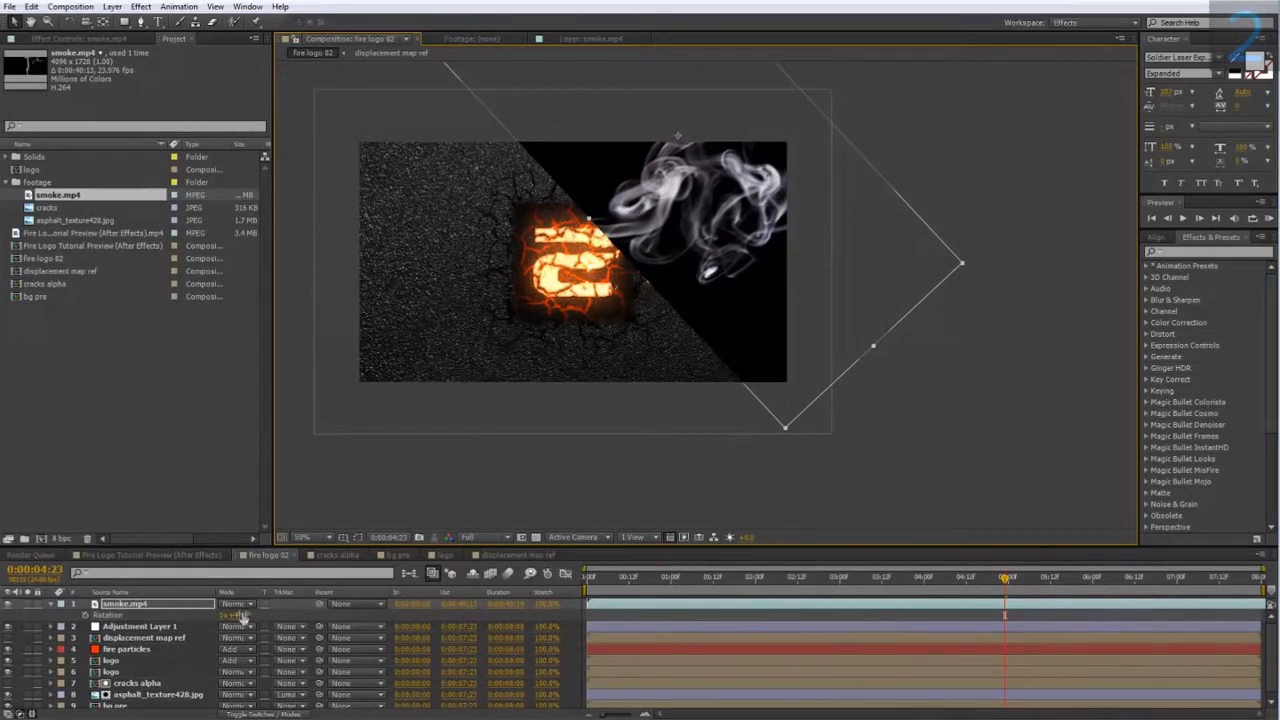
- Rotate the smoke.mp4 layer to 71° and set its blending mode to Screen
left_click_drag(243, 617, 533, 316)
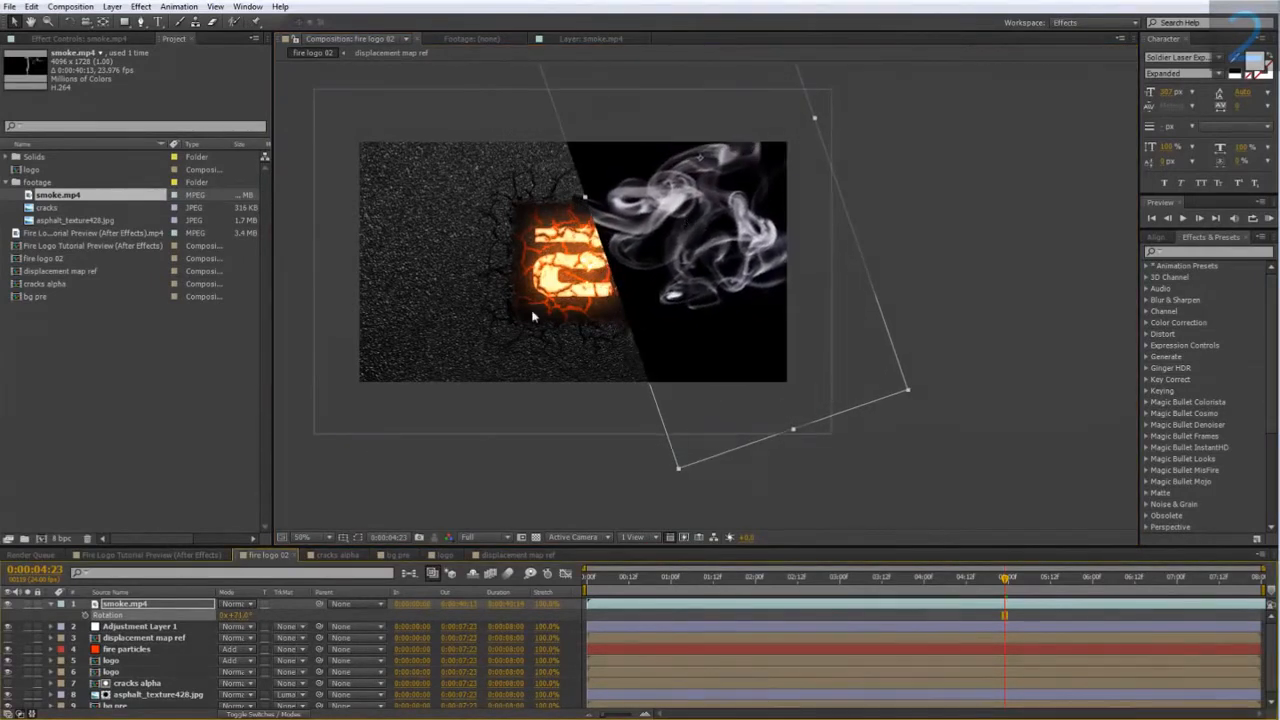
left_click(234, 605)
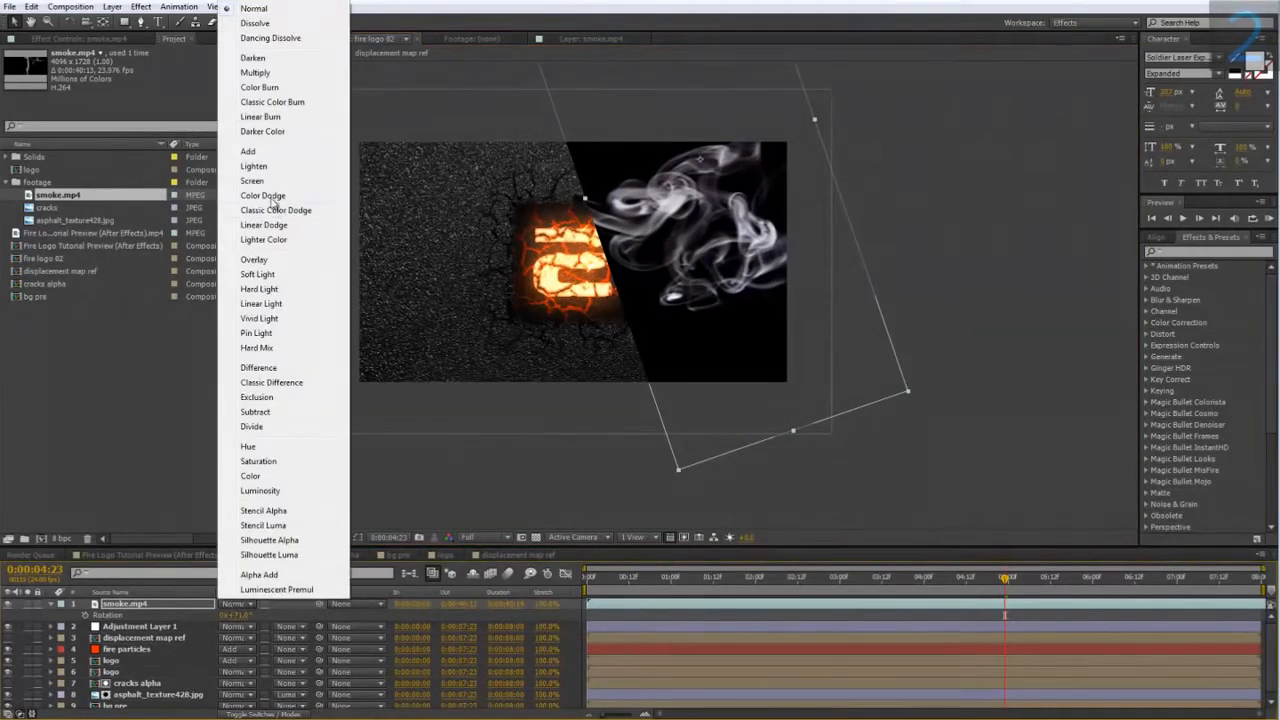
left_click(268, 182)
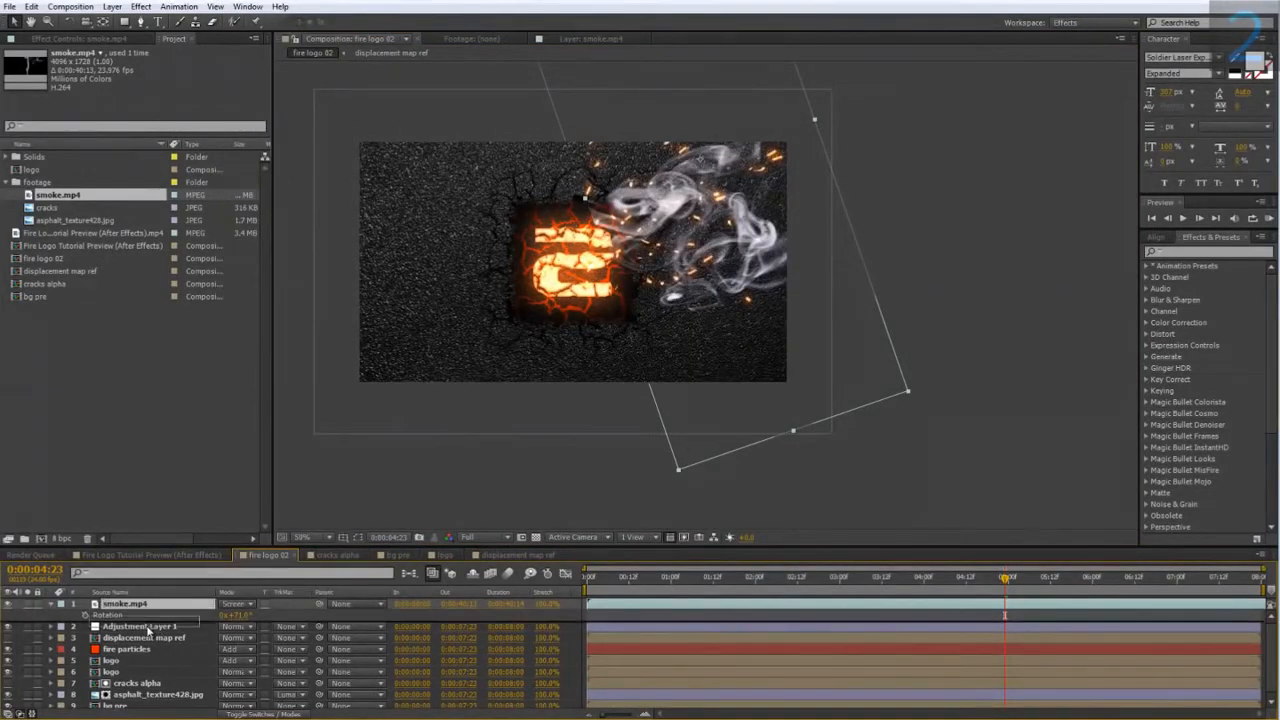
- Slide the smoke.mp4 layer earlier in time, shift it slightly down in the frame, and check the smoke around 0:00:03:00
left_click_drag(147, 630, 157, 606)
key("period")
key("period")
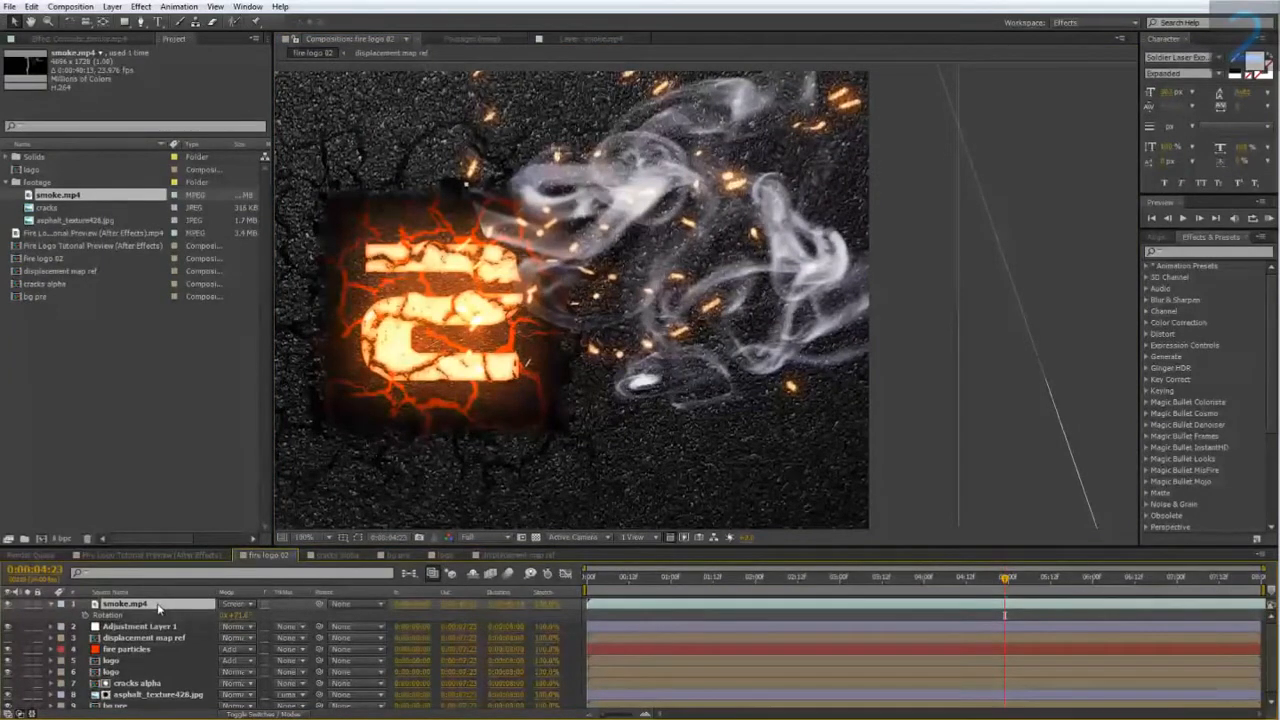
key("comma")
left_click_drag(872, 578, 927, 602)
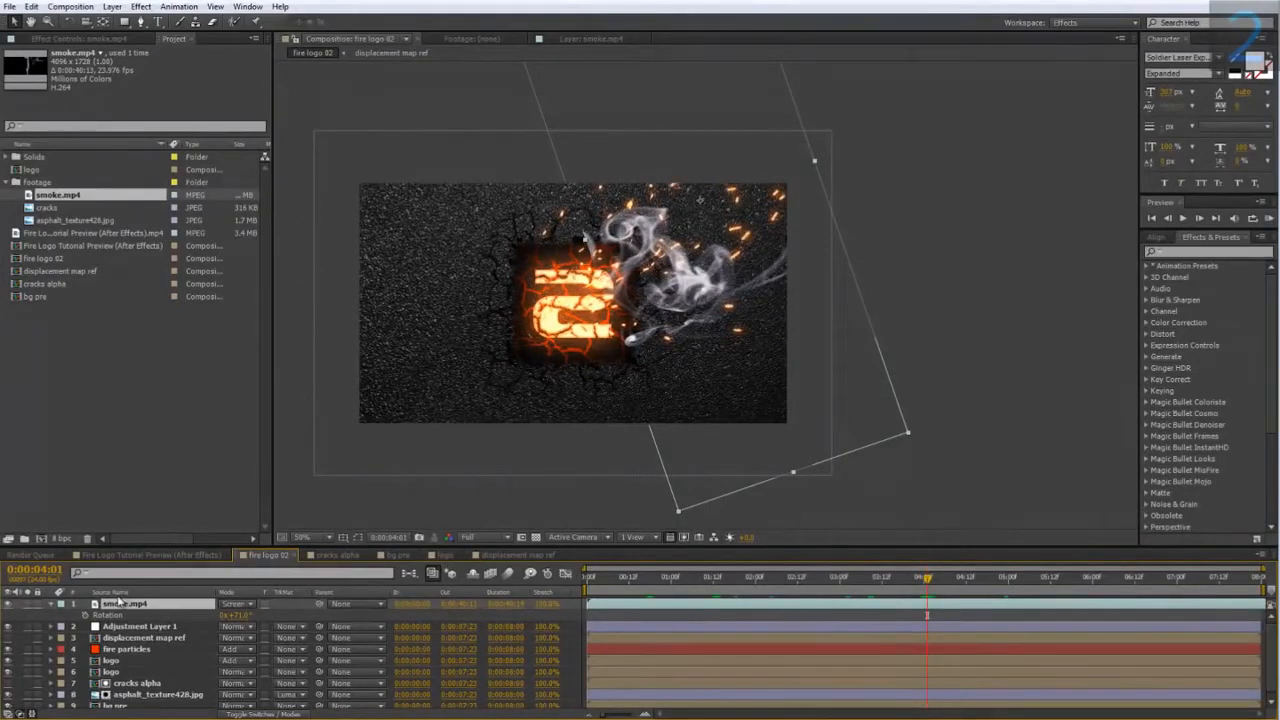
left_click_drag(758, 606, 545, 611)
left_click_drag(760, 578, 836, 601)
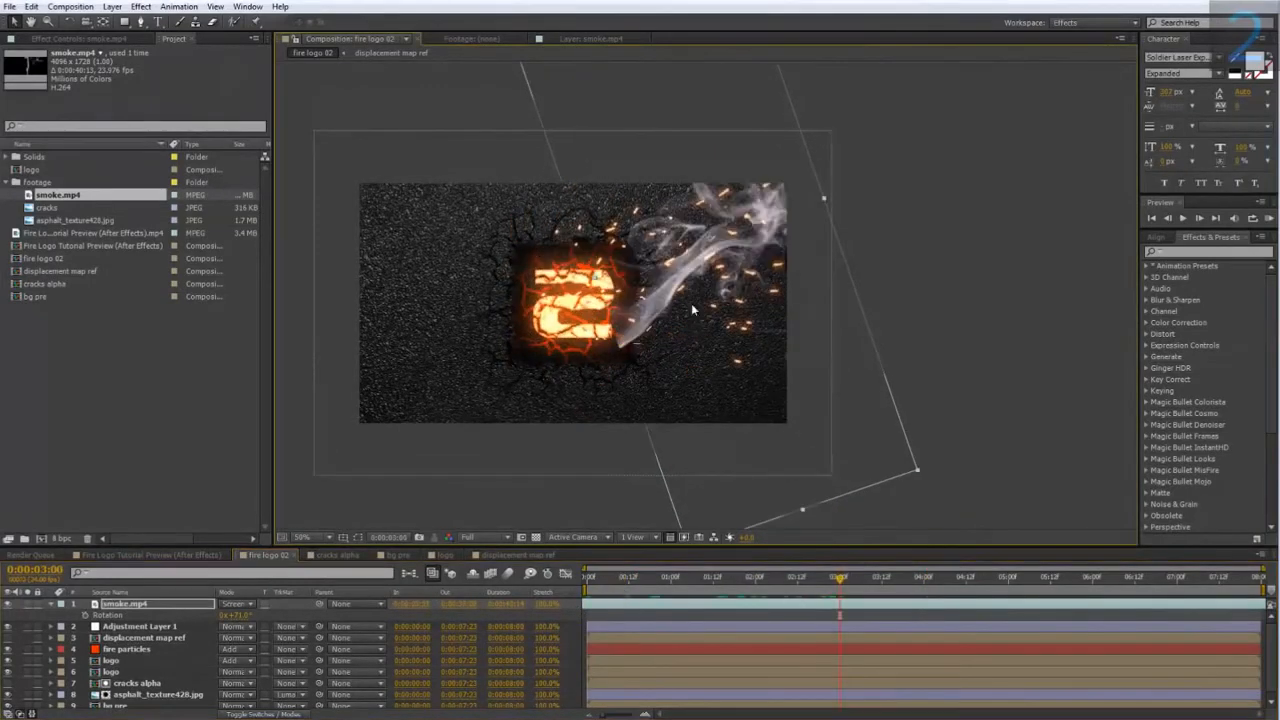
- Set the smoke.mp4 layer's rotation to 65° and check the smoke at 0:00:02:06
left_click(236, 615)
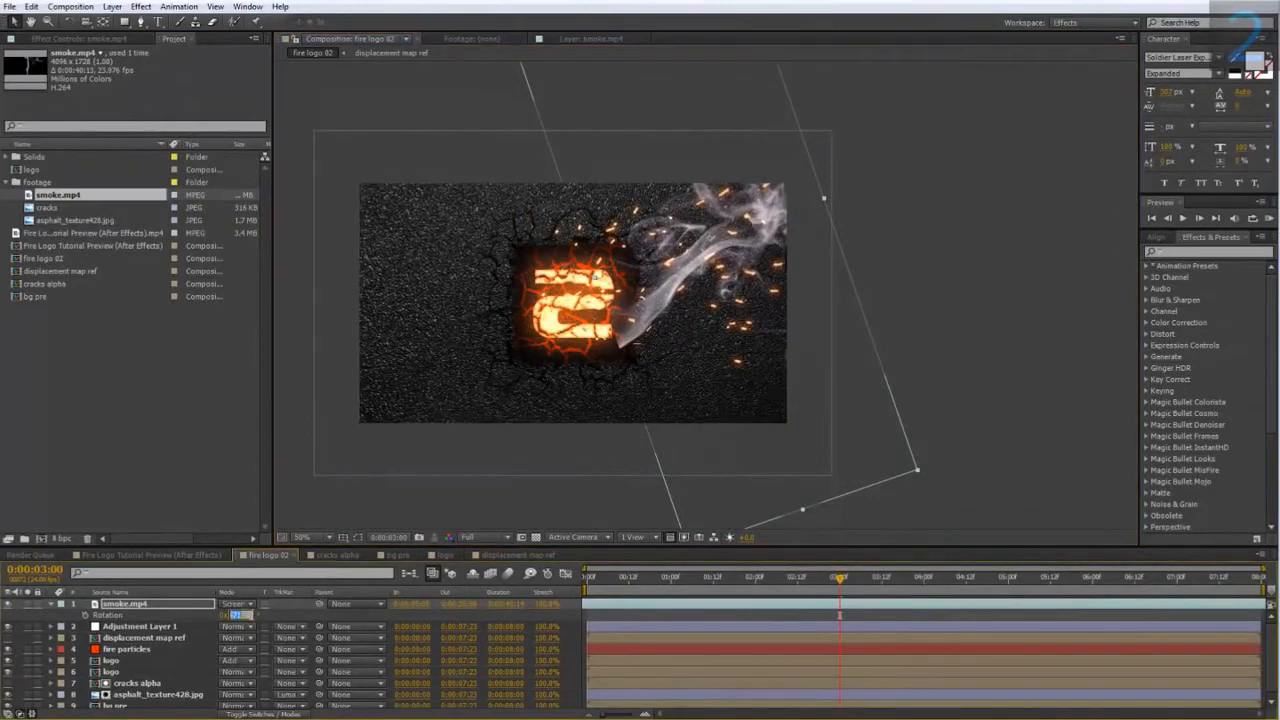
type("65")
key("Return")
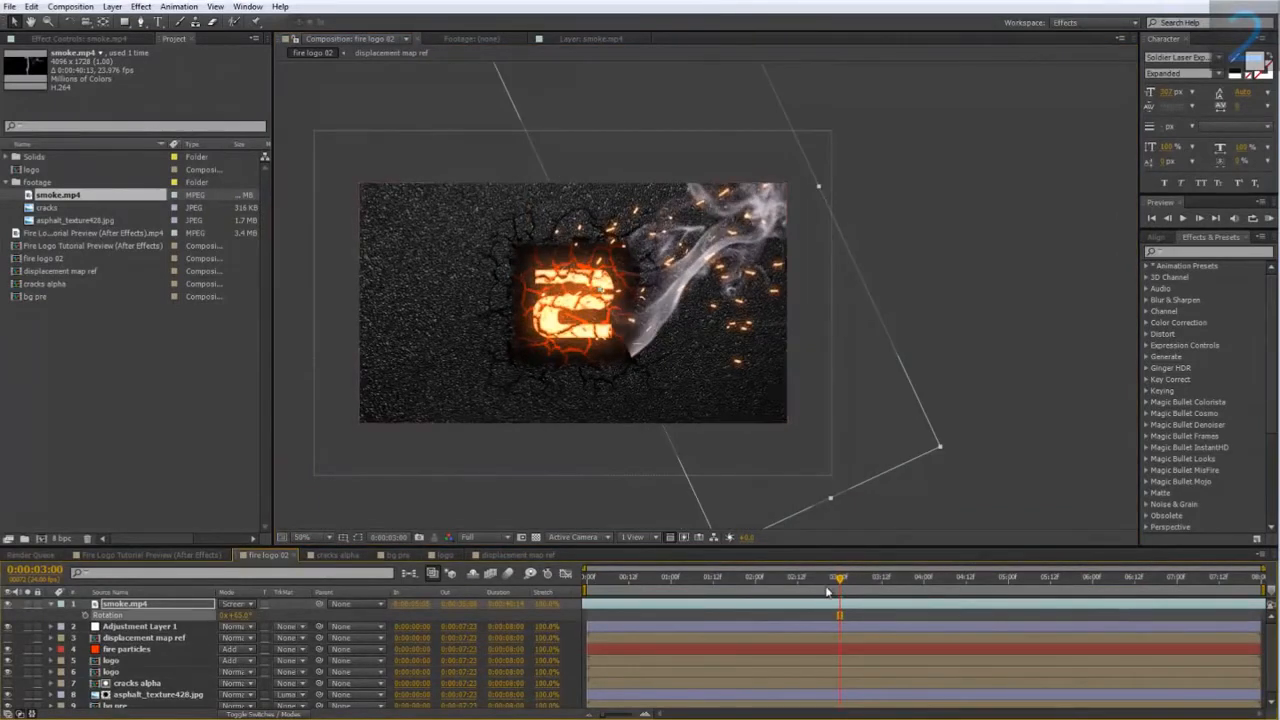
left_click_drag(829, 592, 778, 590)
key("period")
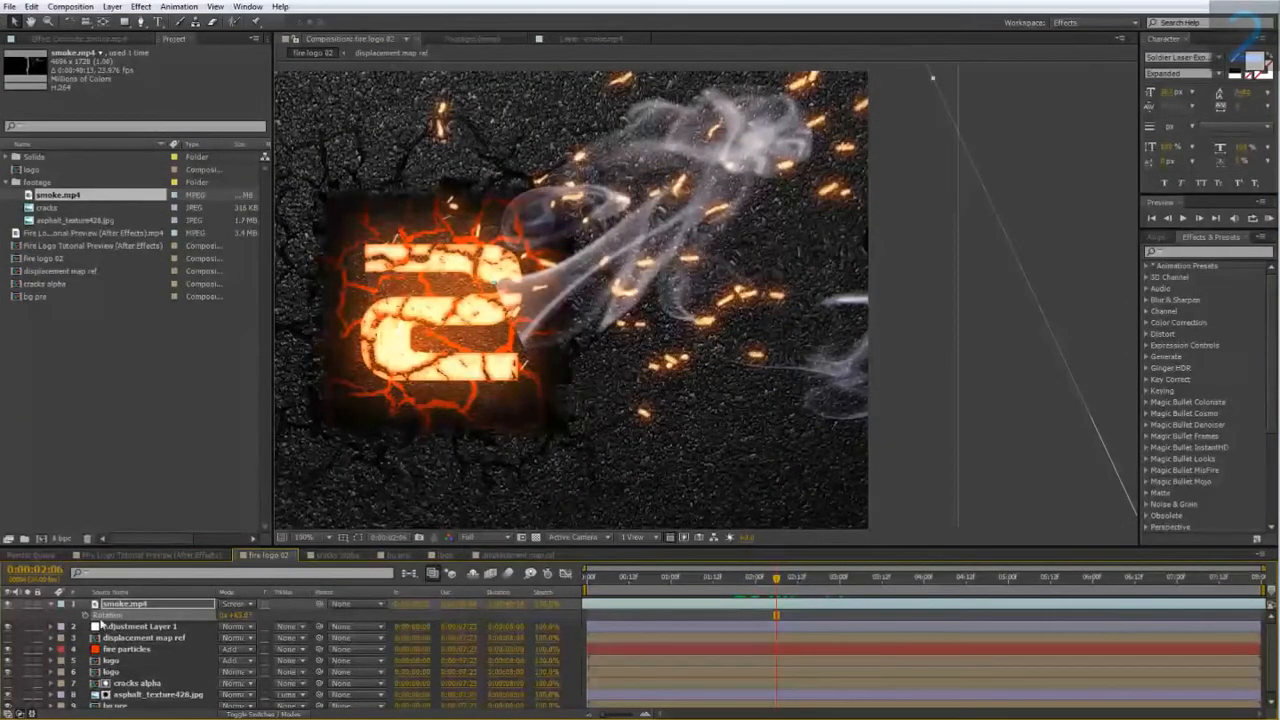
- Pre-compose the smoke.mp4 layer as smoke.mp4 Comp 1, leaving all attributes in fire logo 02
right_click(130, 605)
left_click(205, 495)
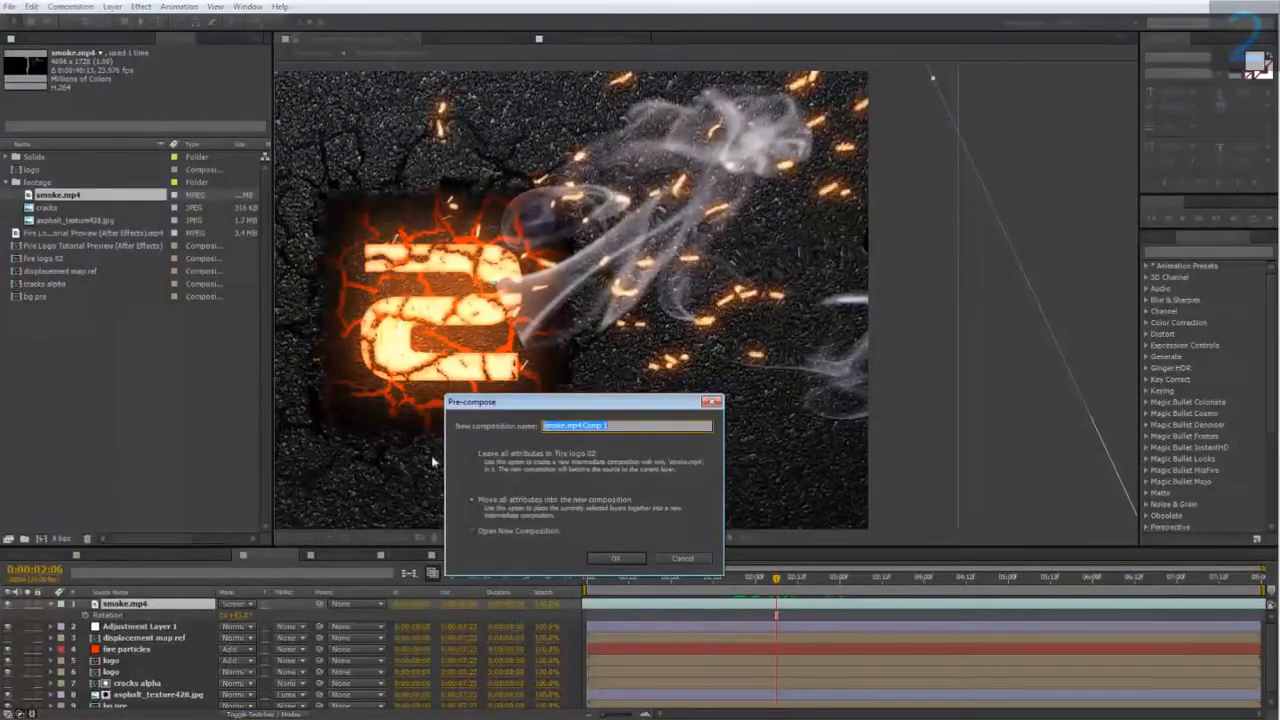
left_click(480, 452)
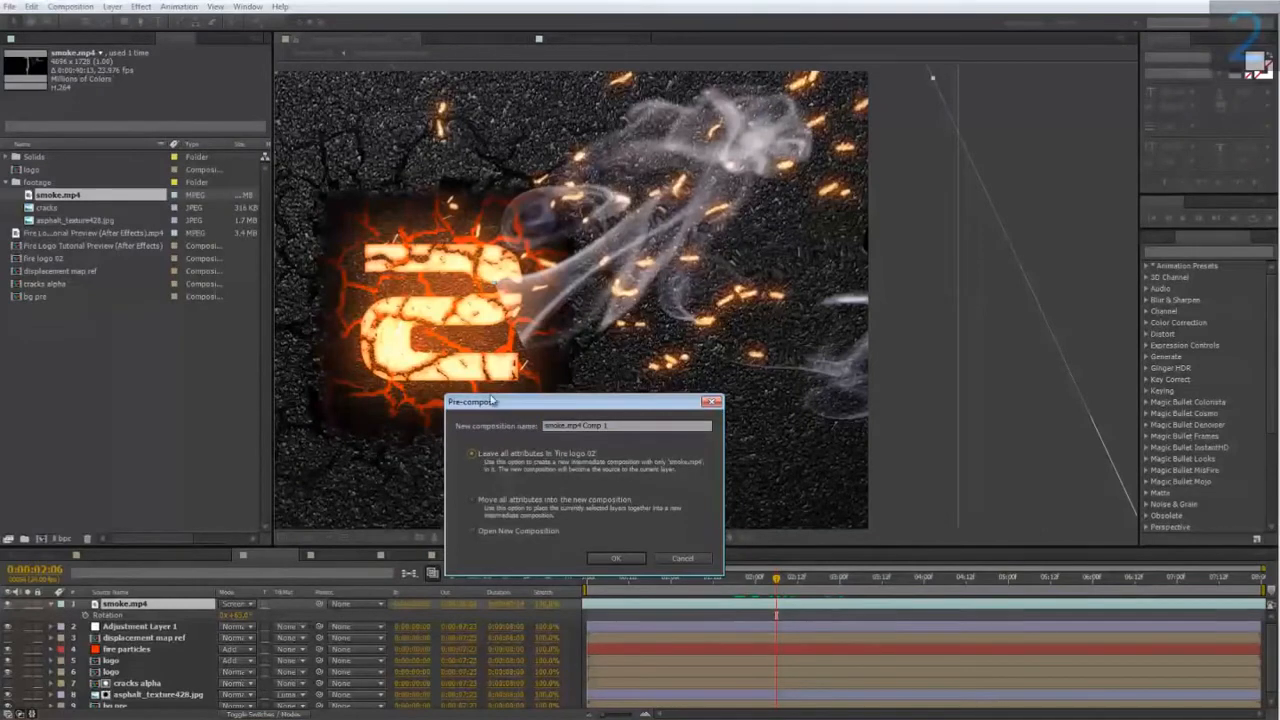
left_click(612, 561)
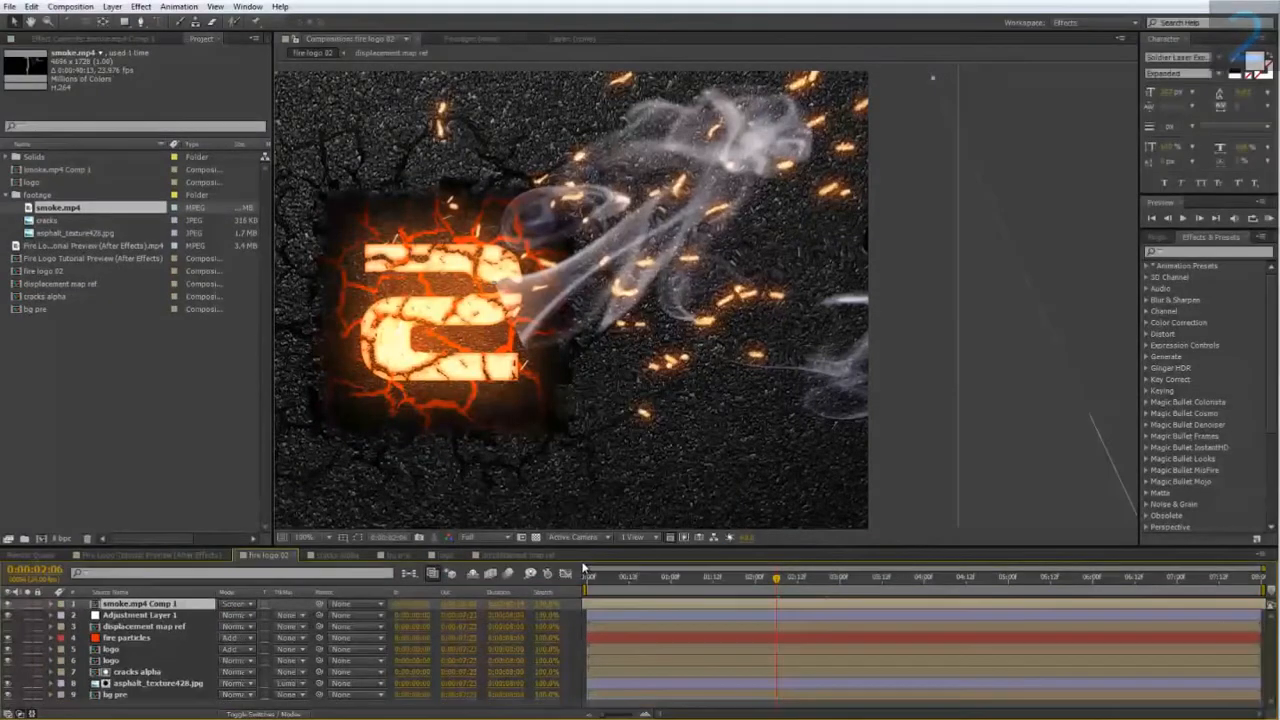
- Open smoke.mp4 Comp 1 and add a full-frame elliptical mask to the smoke.mp4 layer, with its mask path shown
double_click(133, 604)
scroll(470, 430, "down", 4)
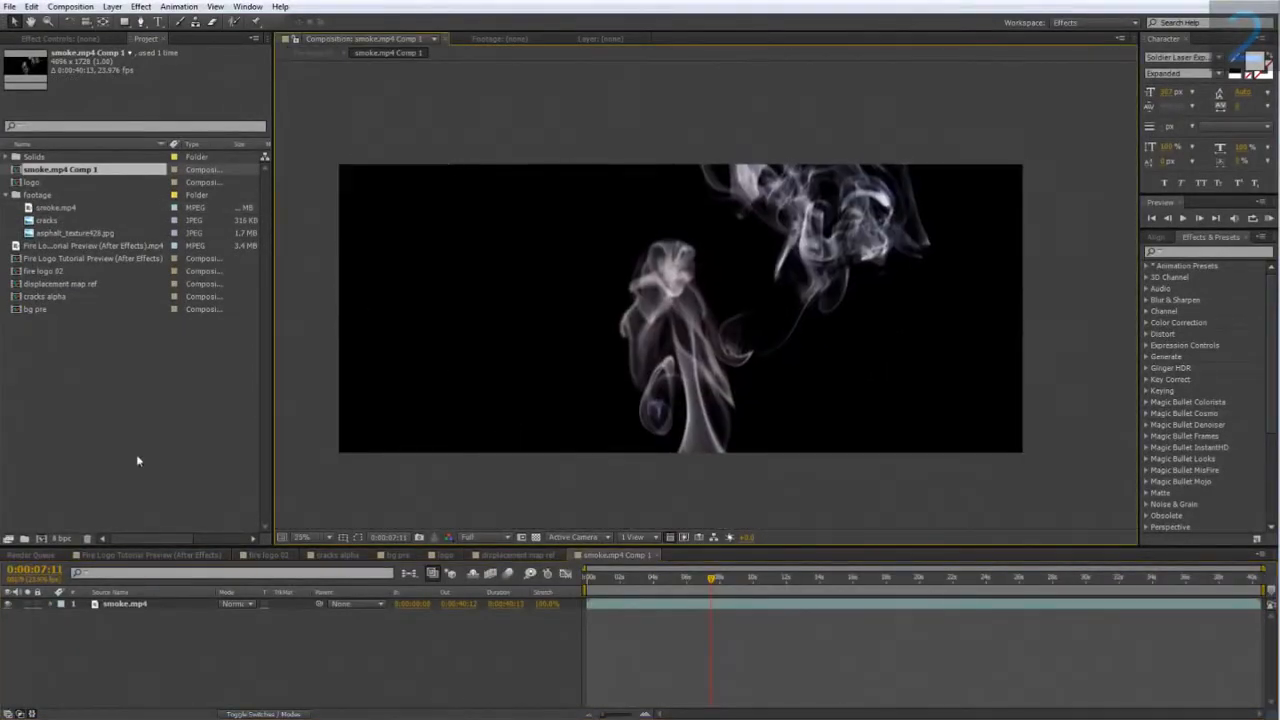
left_click(130, 605)
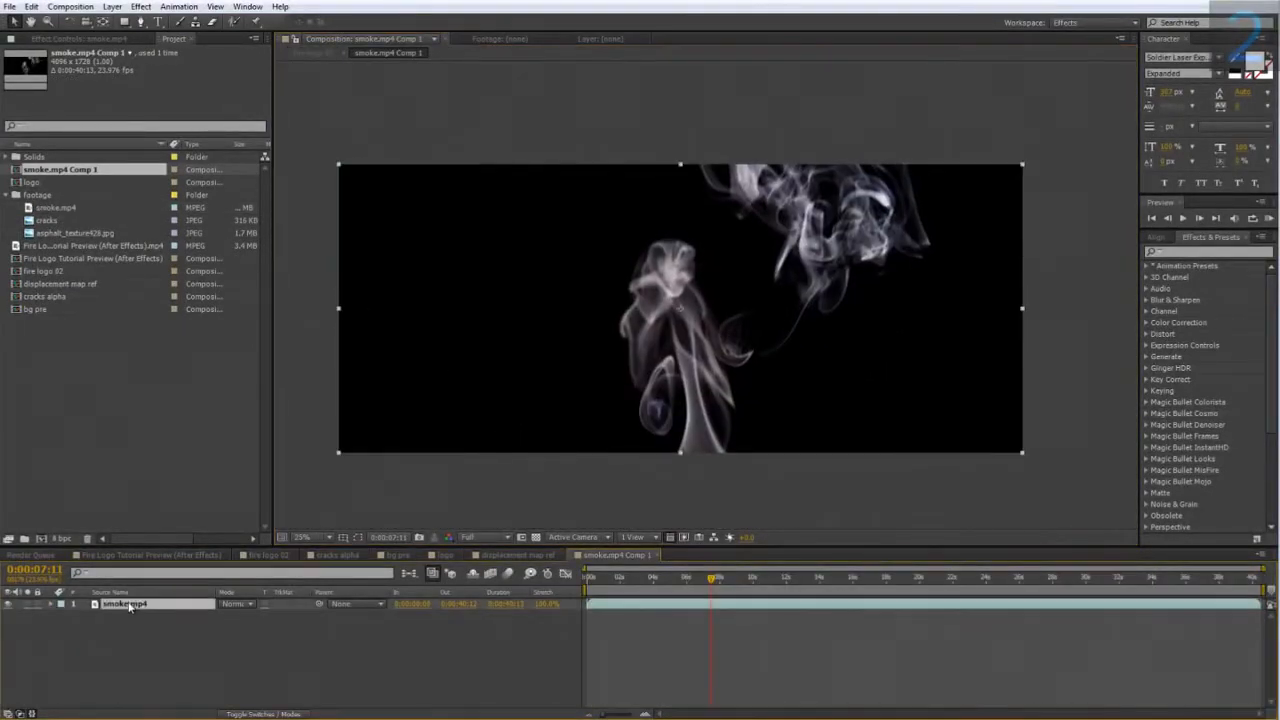
left_click(124, 21)
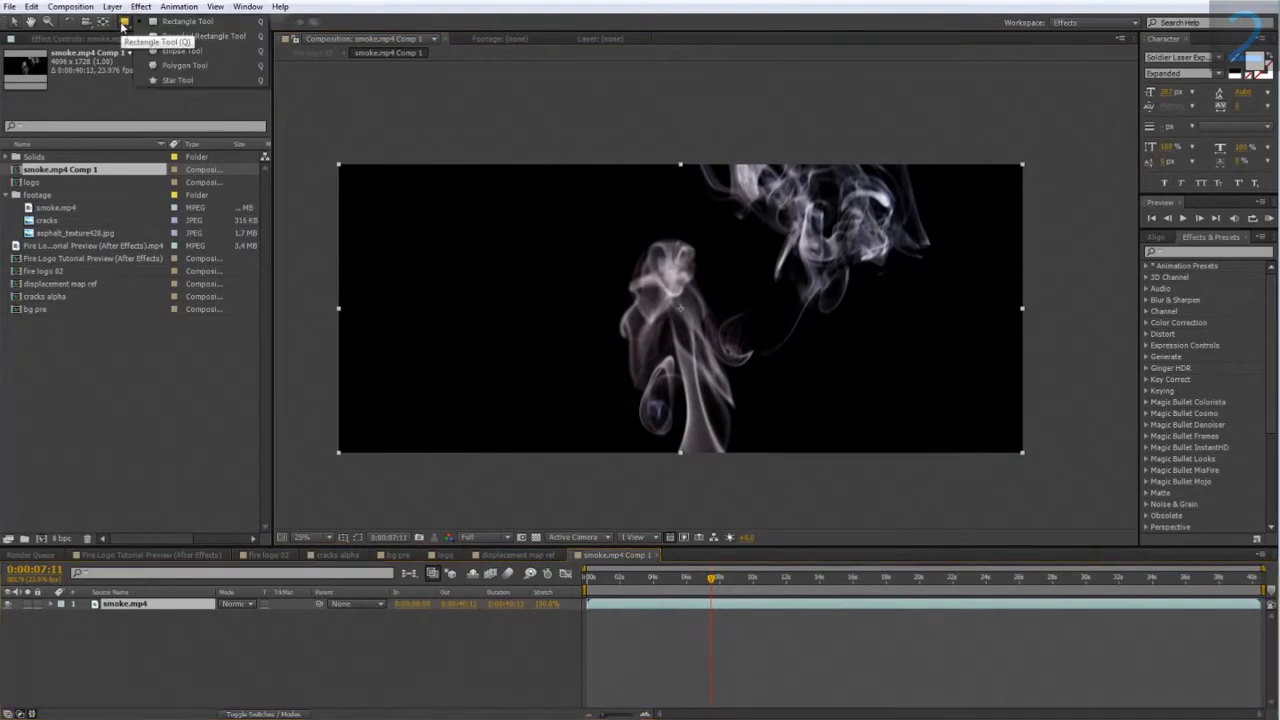
left_click(165, 51)
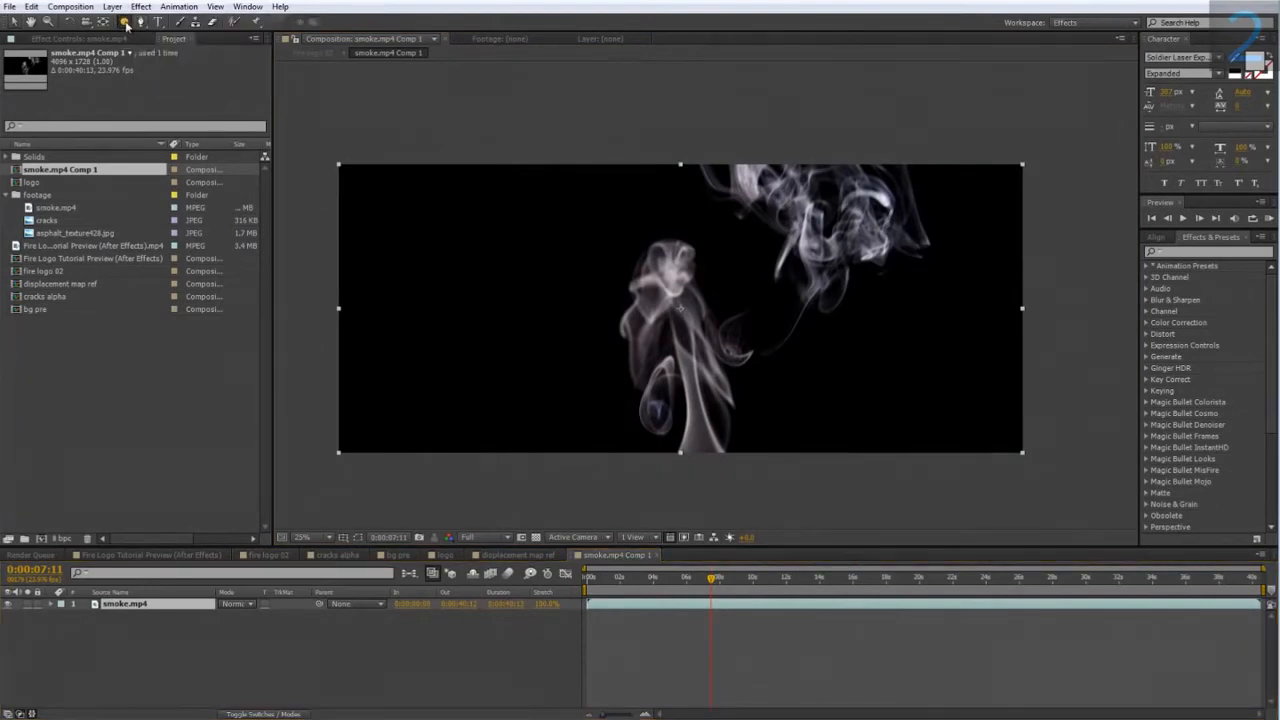
double_click(124, 21)
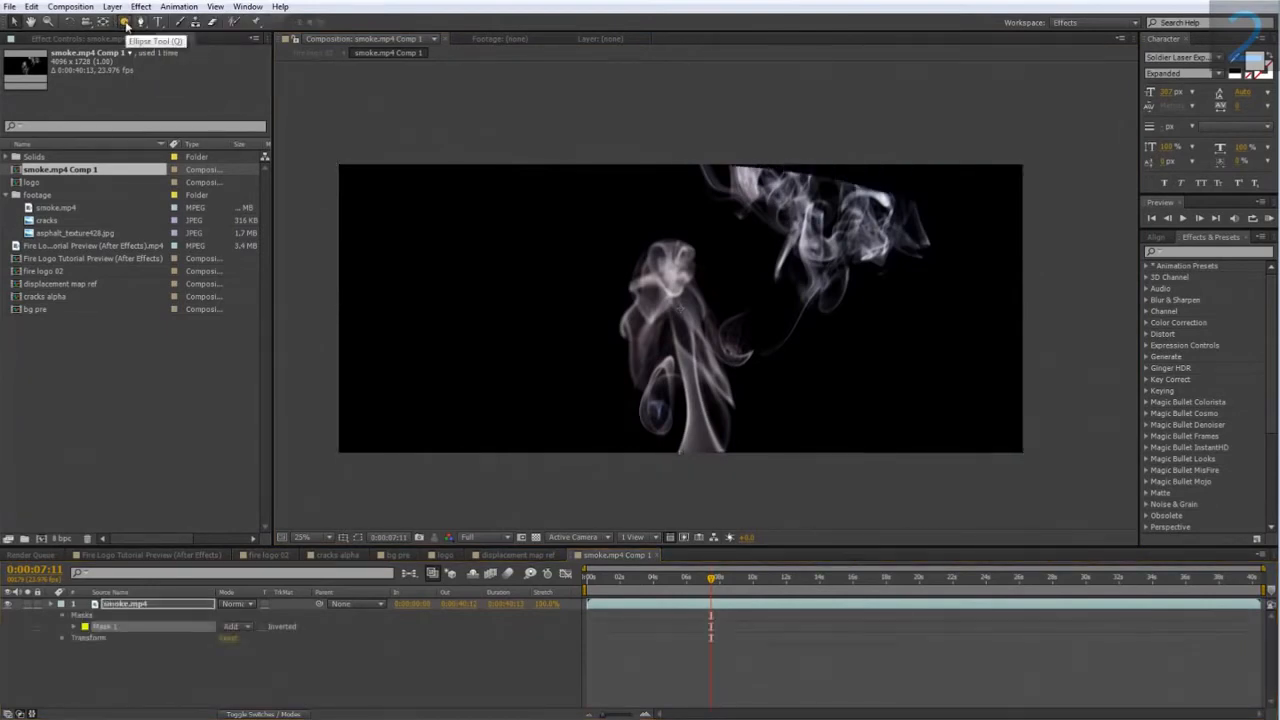
left_click(358, 535)
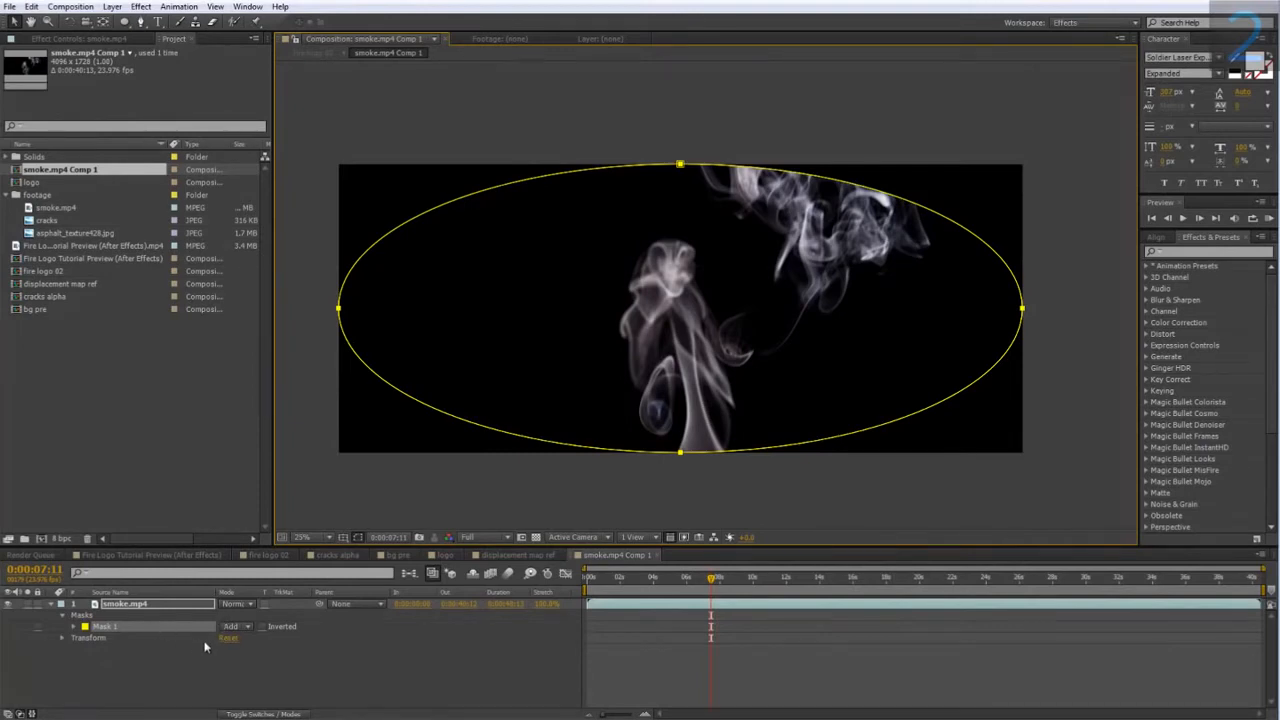
- Set the elliptical mask's feather to 100 pixels
key("f")
left_click(250, 627)
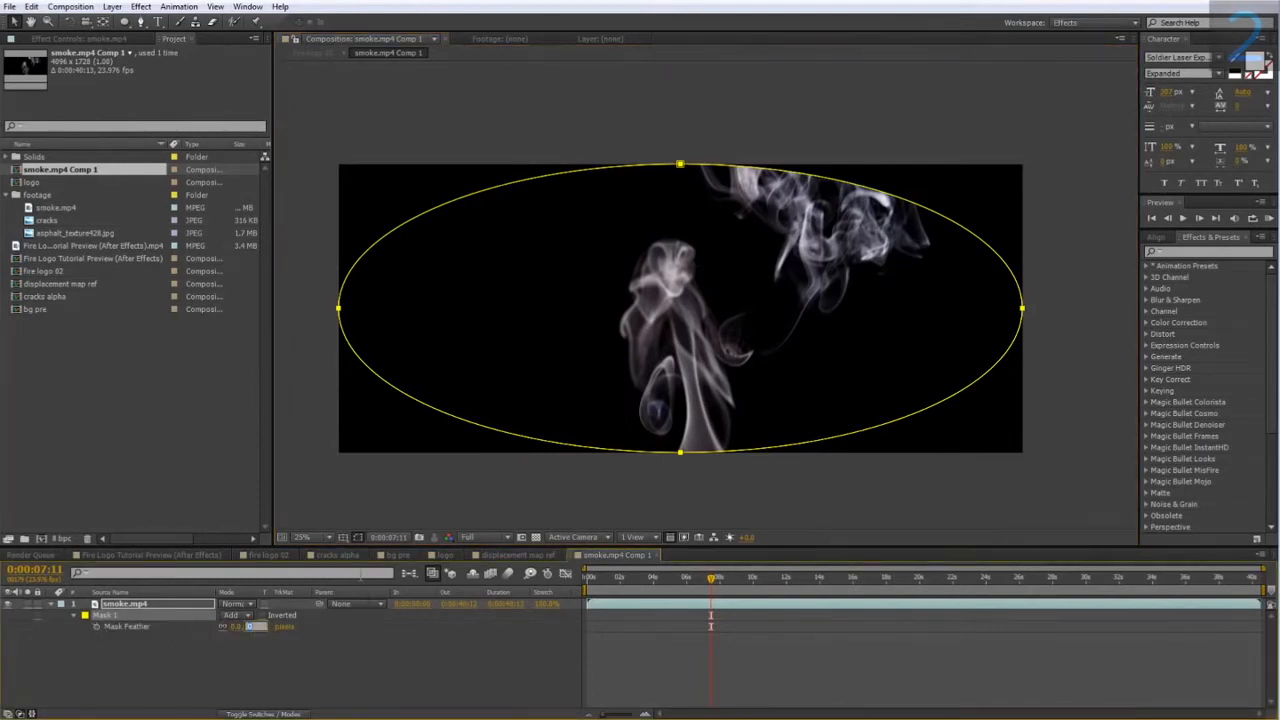
type("100")
key("Return")
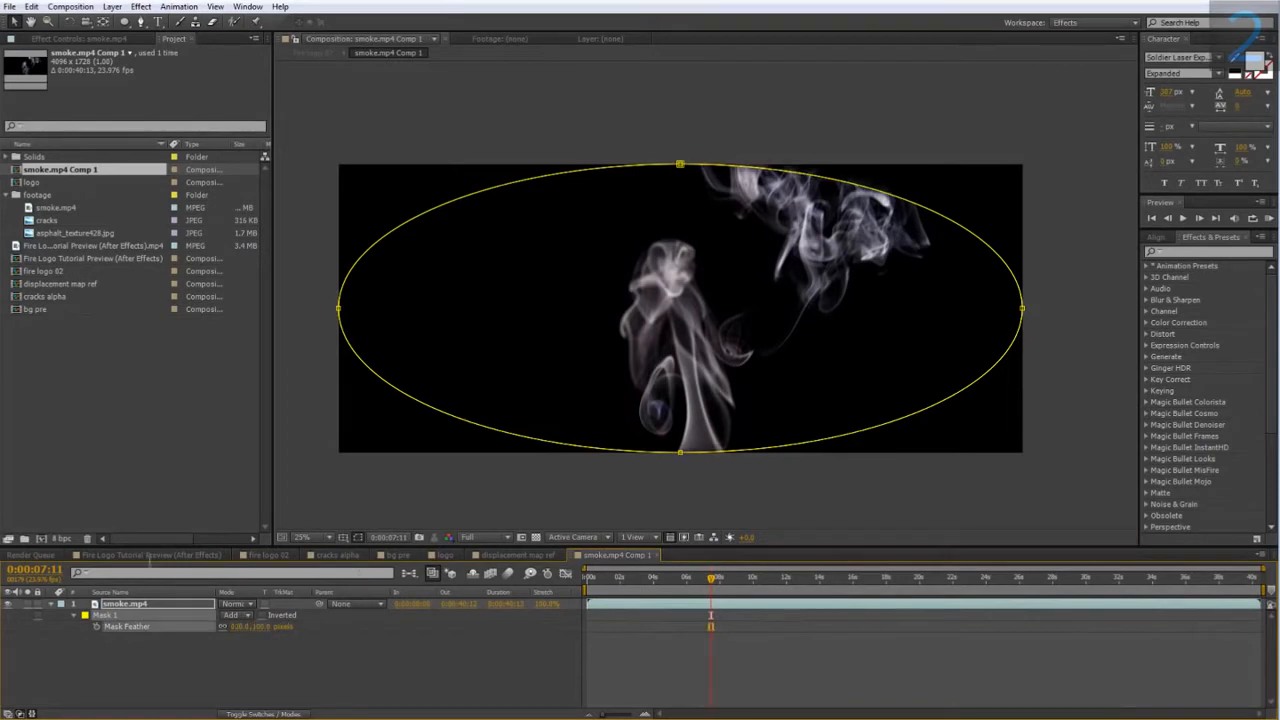
- Set the elliptical mask's expansion to -100 pixels and increase its feather to 200 pixels
left_click(73, 616)
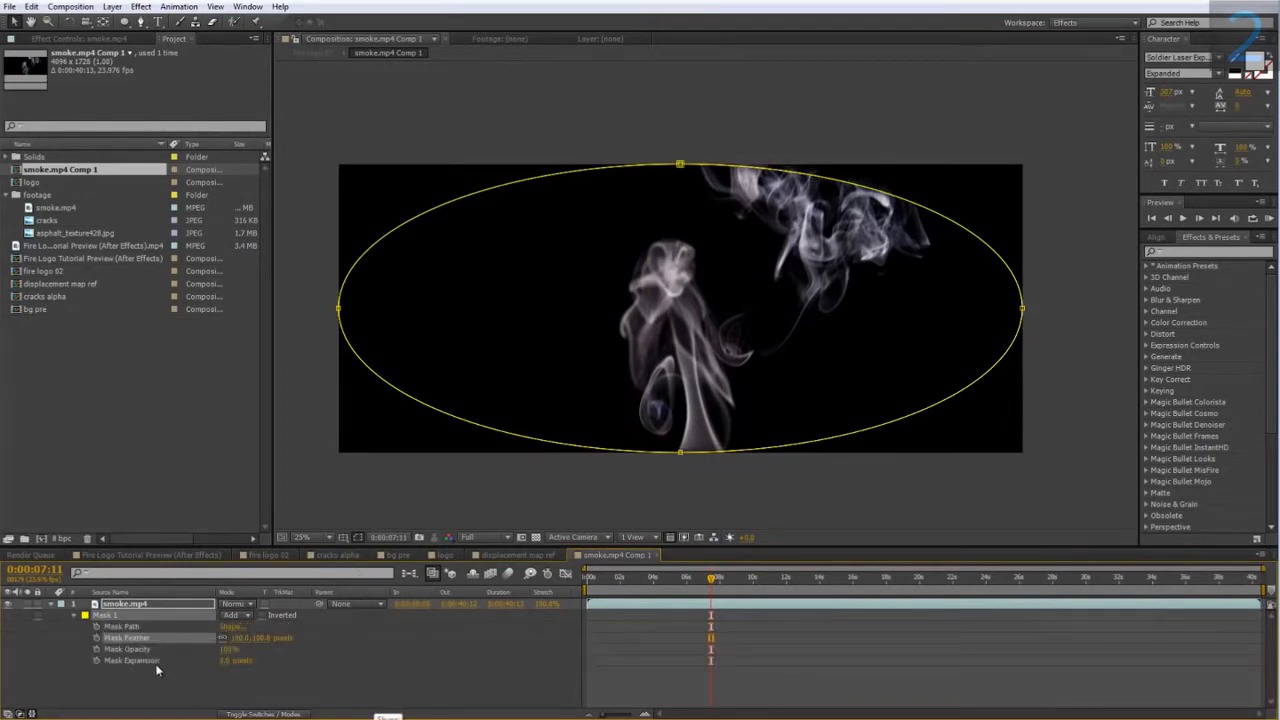
left_click(222, 661)
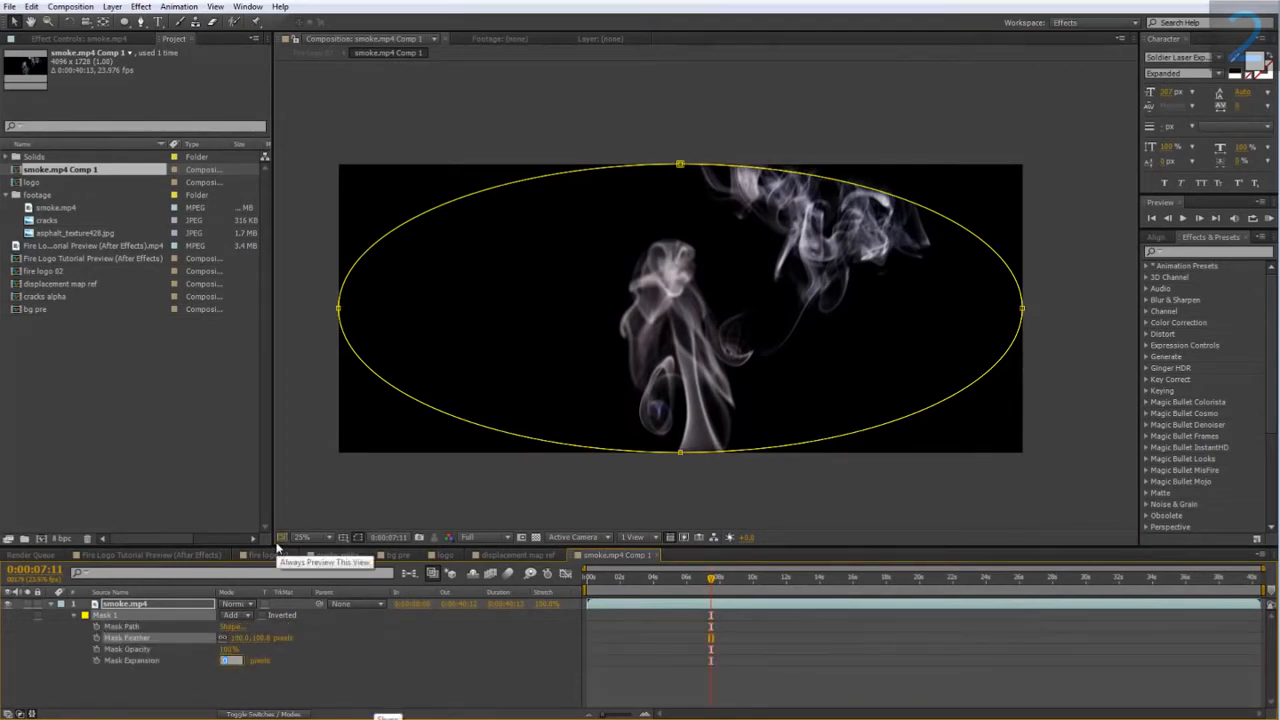
type("100")
key("Return")
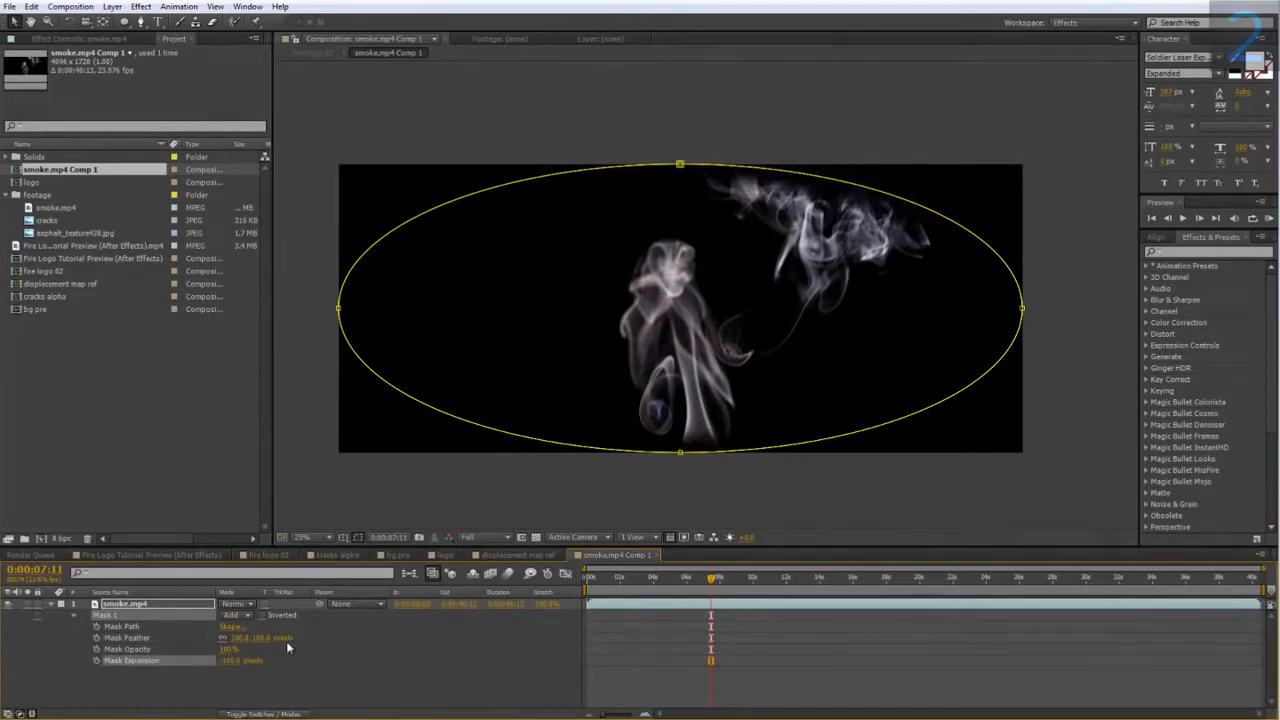
type("2")
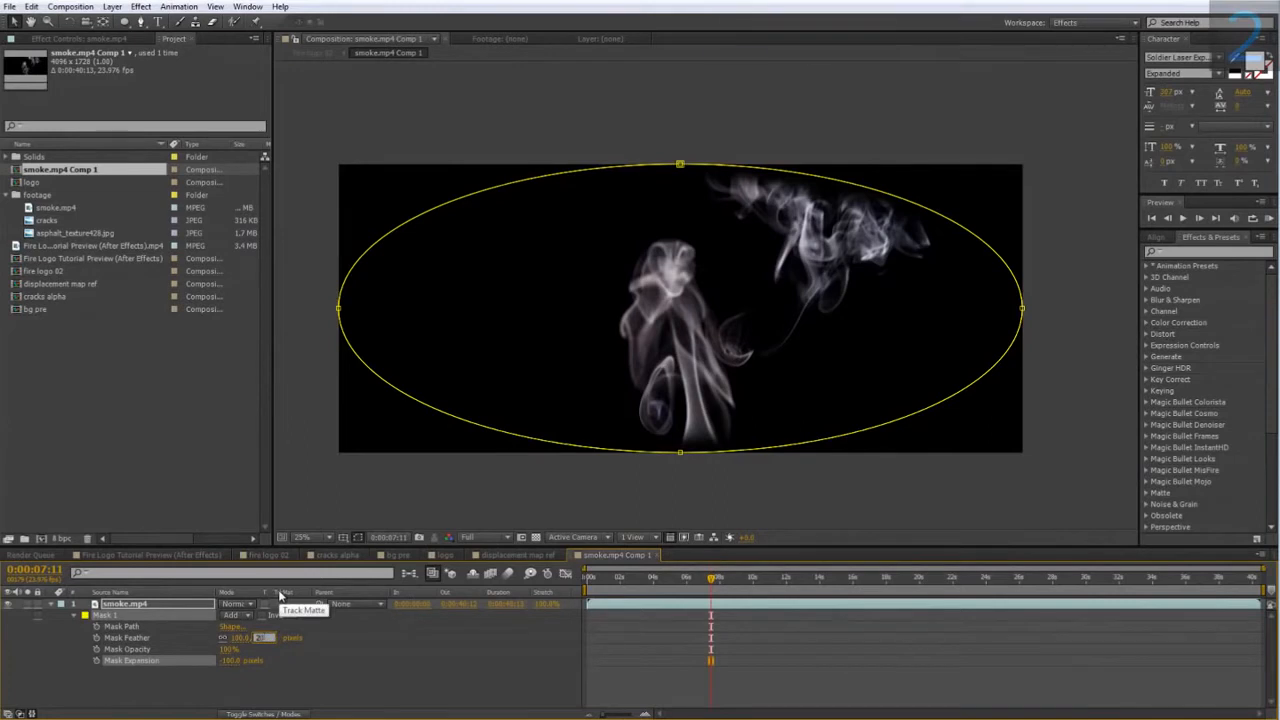
type("00")
key("Return")
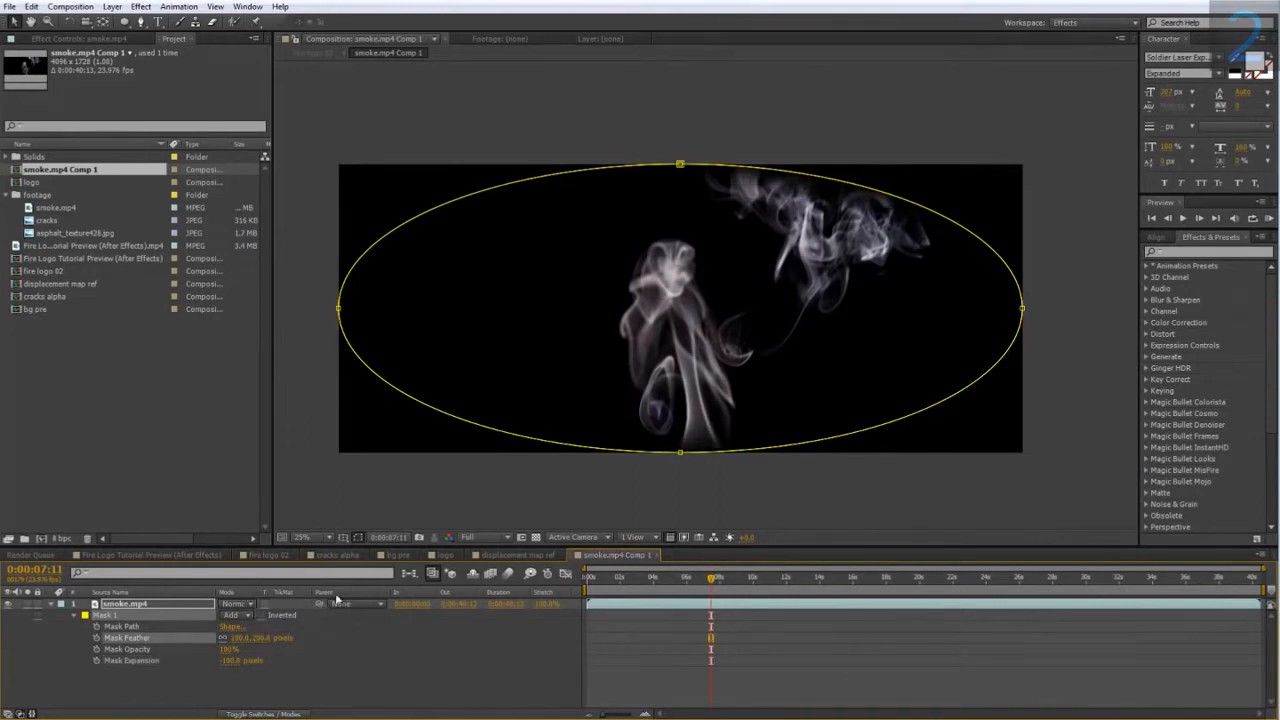
- Return to fire logo 02, inspect the masked smoke beside the logo, and lower the smoke.mp4 Comp 1 layer's opacity to 40%
left_click(275, 557)
left_click_drag(504, 292, 517, 306)
scroll(449, 339, "up", 1)
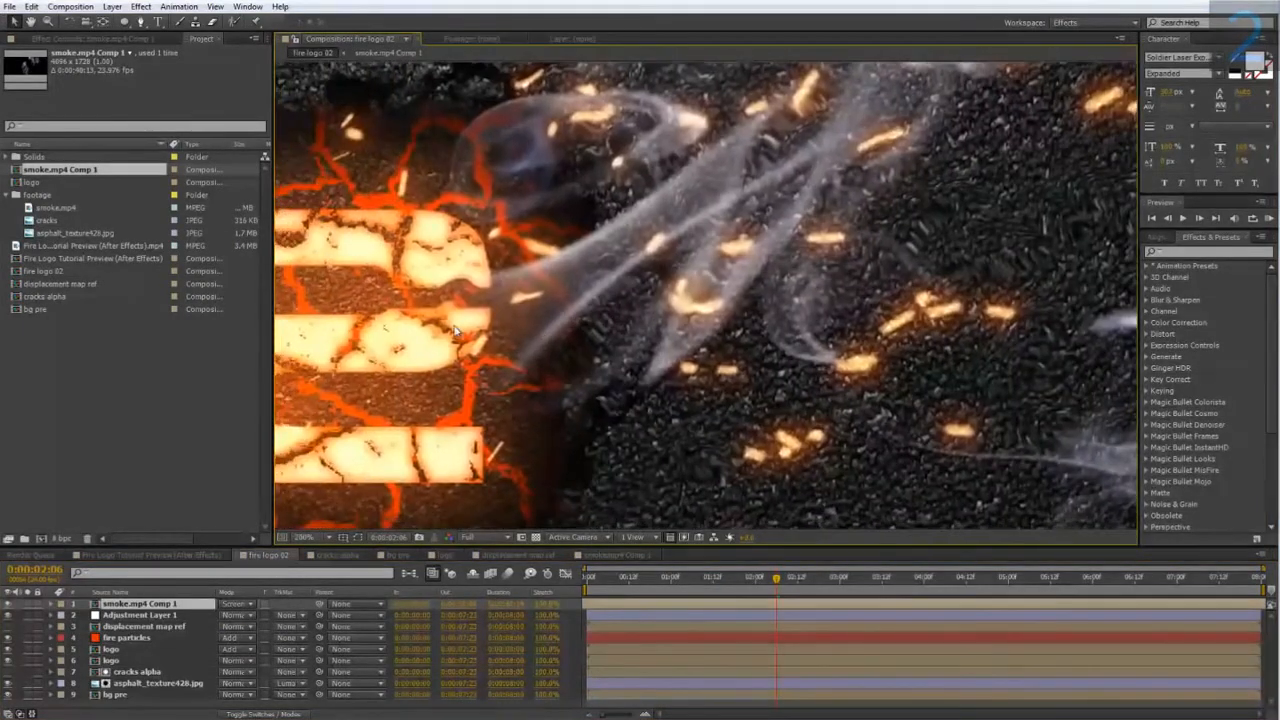
scroll(455, 332, "down", 1)
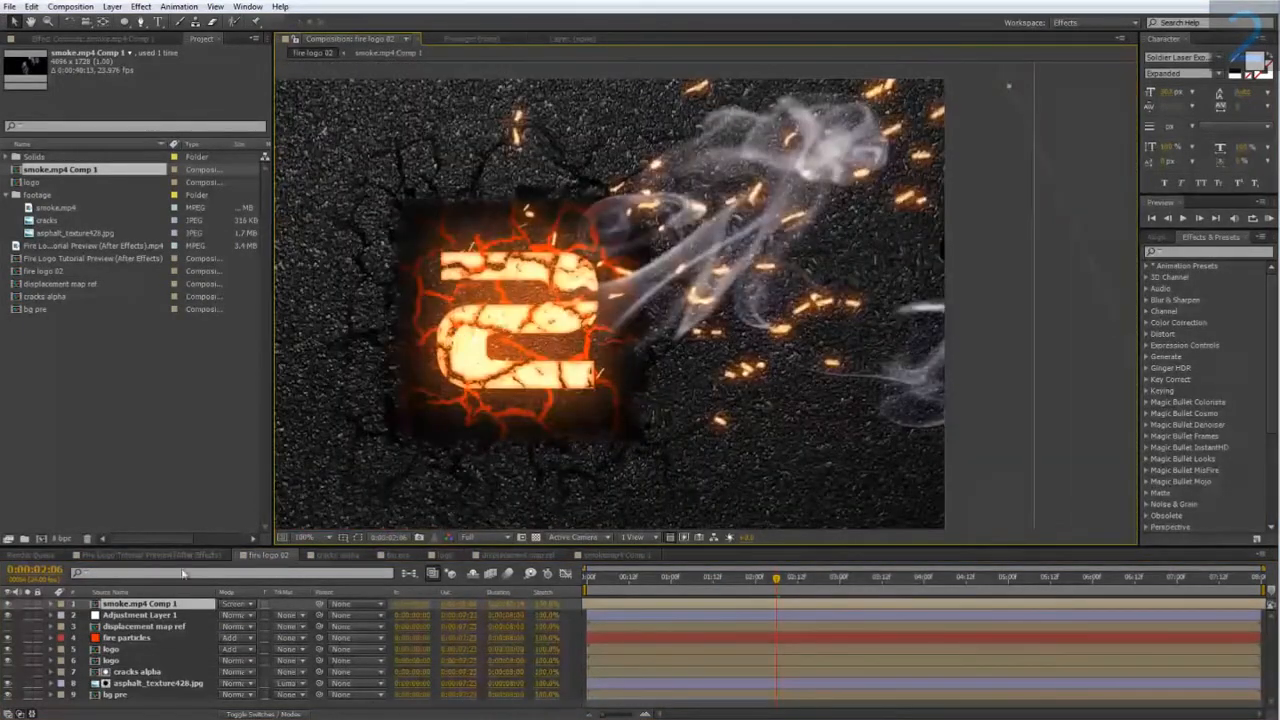
key("t")
left_click(230, 615)
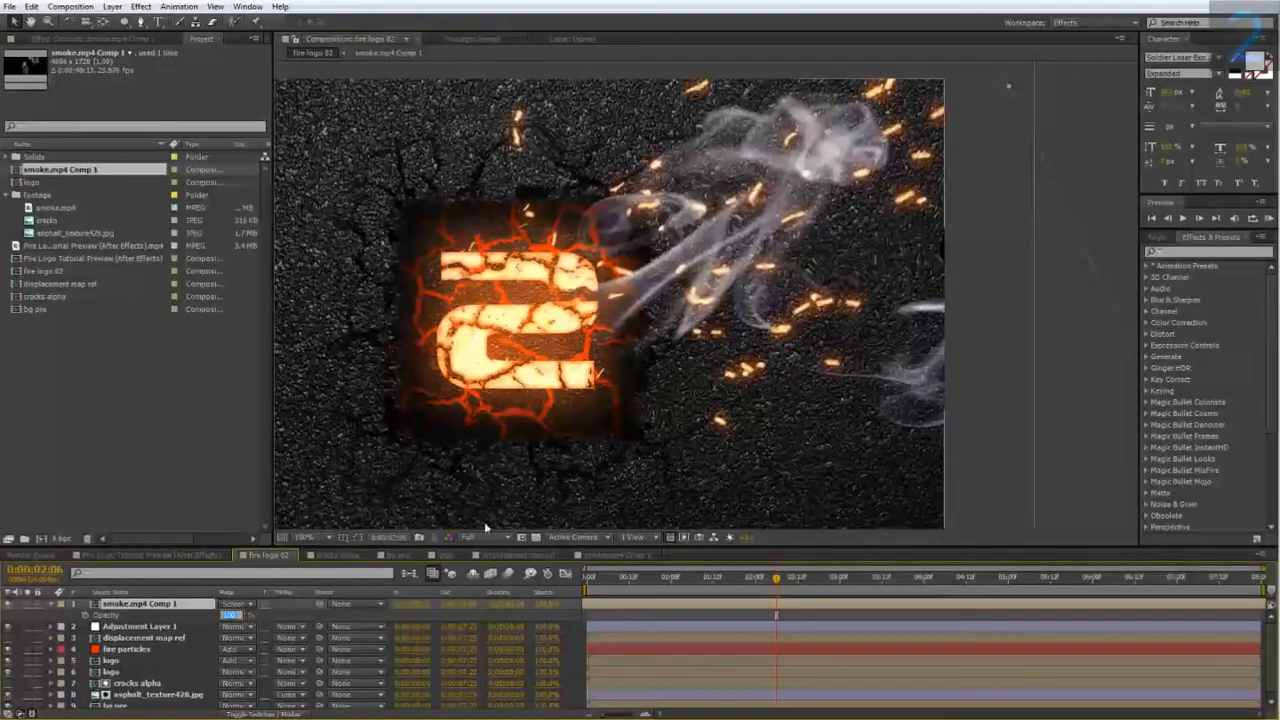
type("0")
key("Return")
left_click_drag(776, 578, 898, 592)
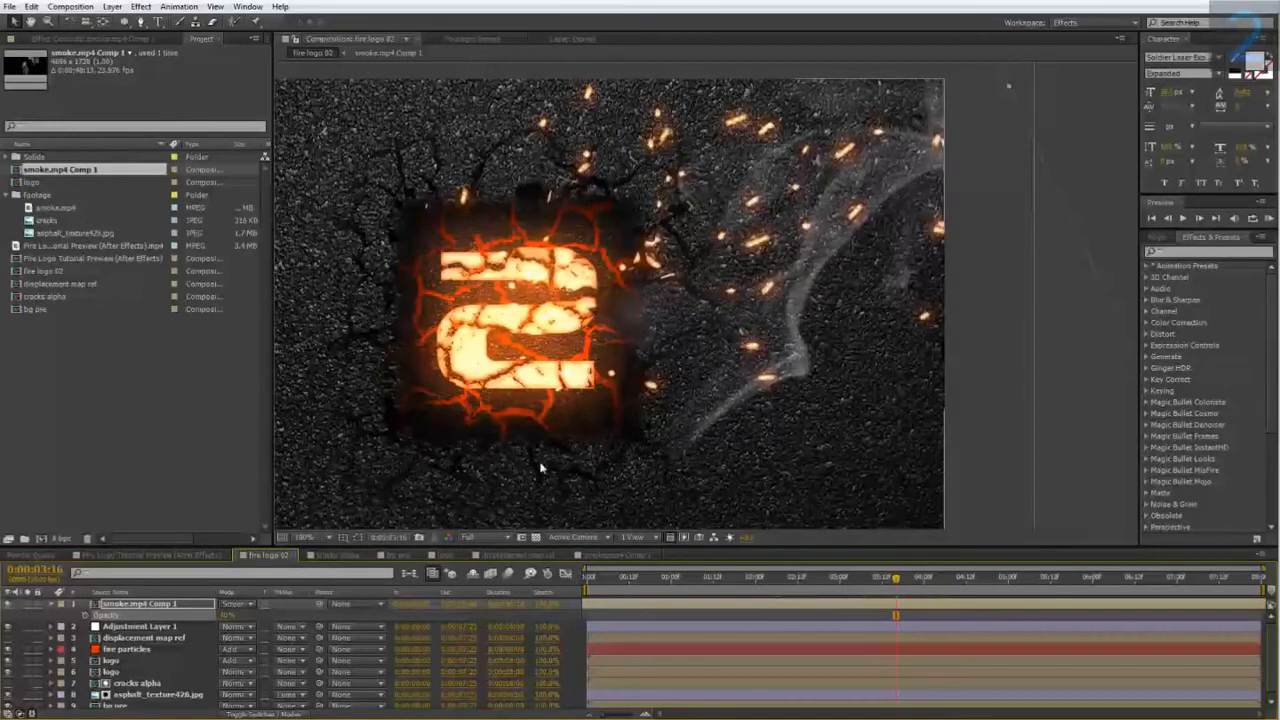
- Scale the smoke.mp4 Comp 1 layer to 41%, move it slightly up, and check the smoke at 0:00:05:15
key("comma")
key("s")
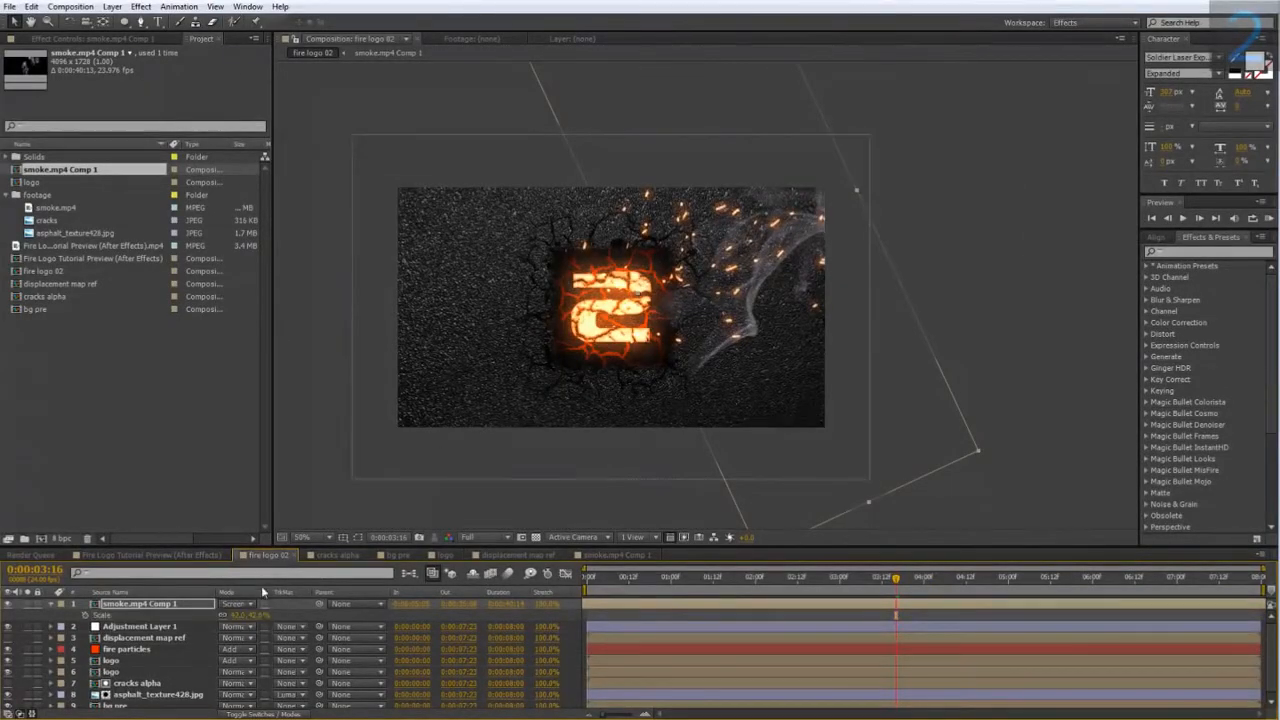
left_click_drag(258, 616, 260, 614)
left_click_drag(688, 312, 686, 299)
left_click_drag(904, 599, 1062, 596)
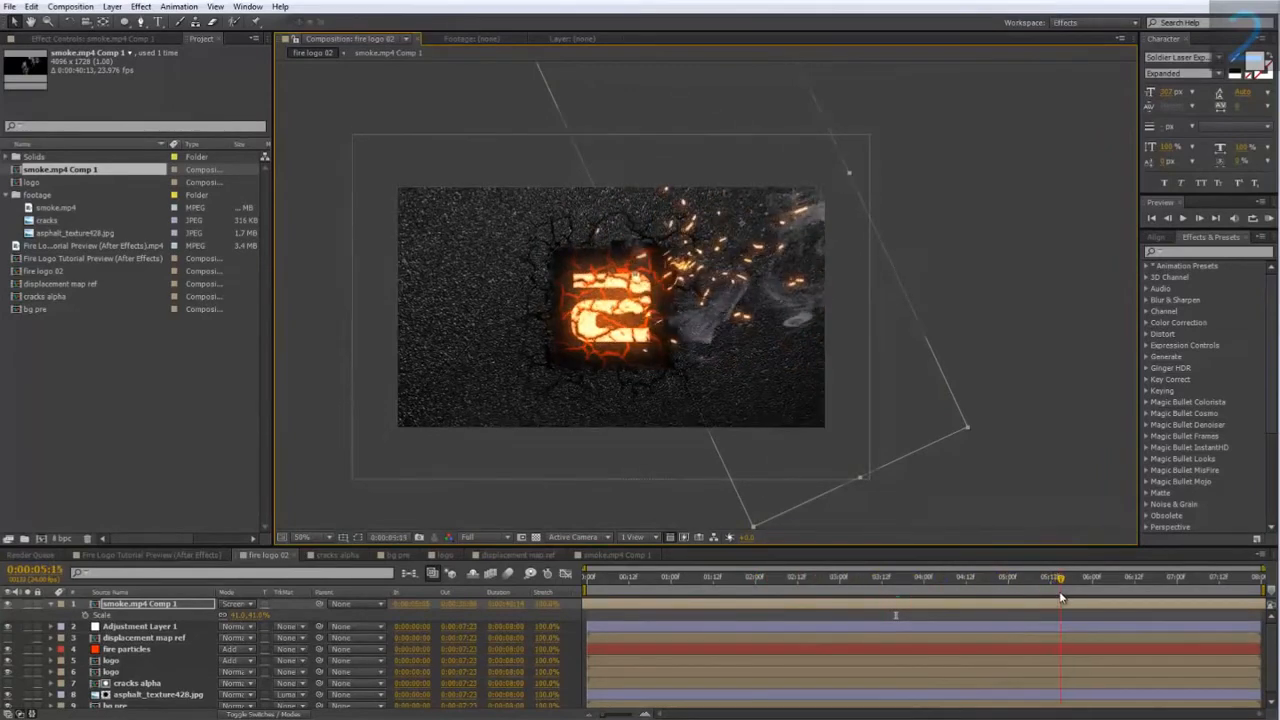
left_click(240, 615)
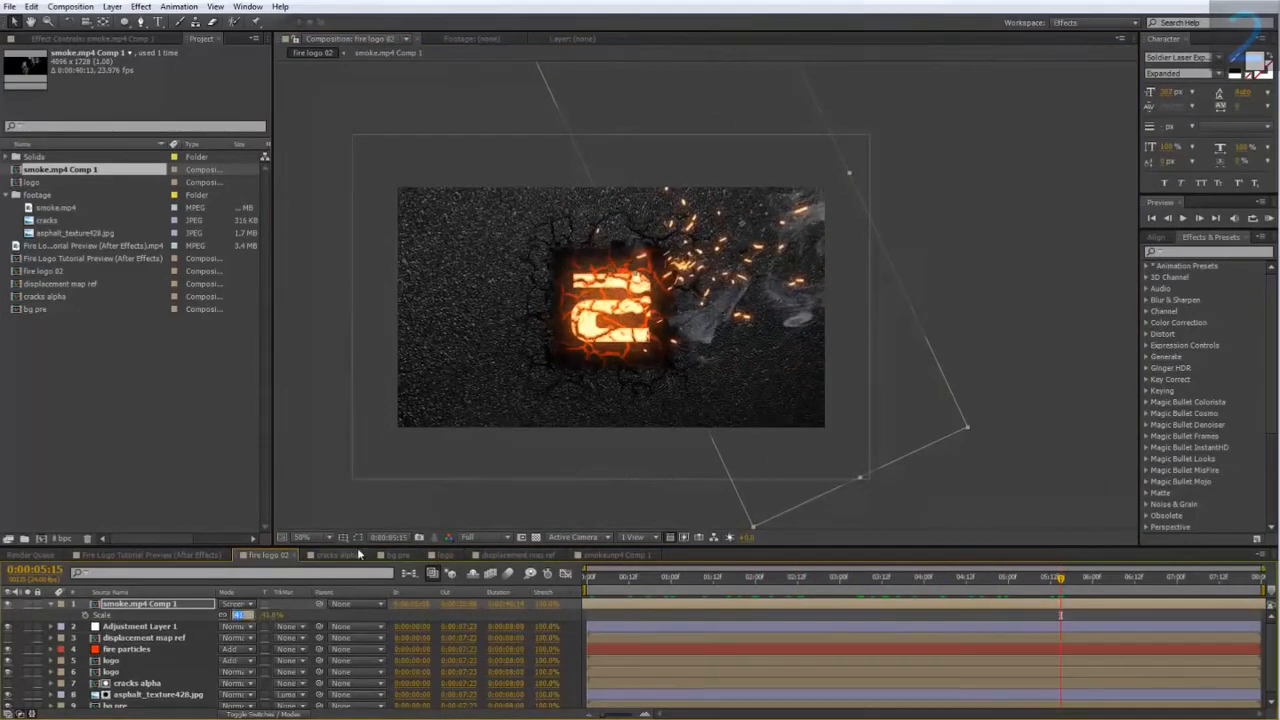
left_click(128, 627)
- Set the smoke.mp4 Comp 1 layer's opacity to 50% and go back to about 0:00:02:05 to check the smoke
left_click(132, 604)
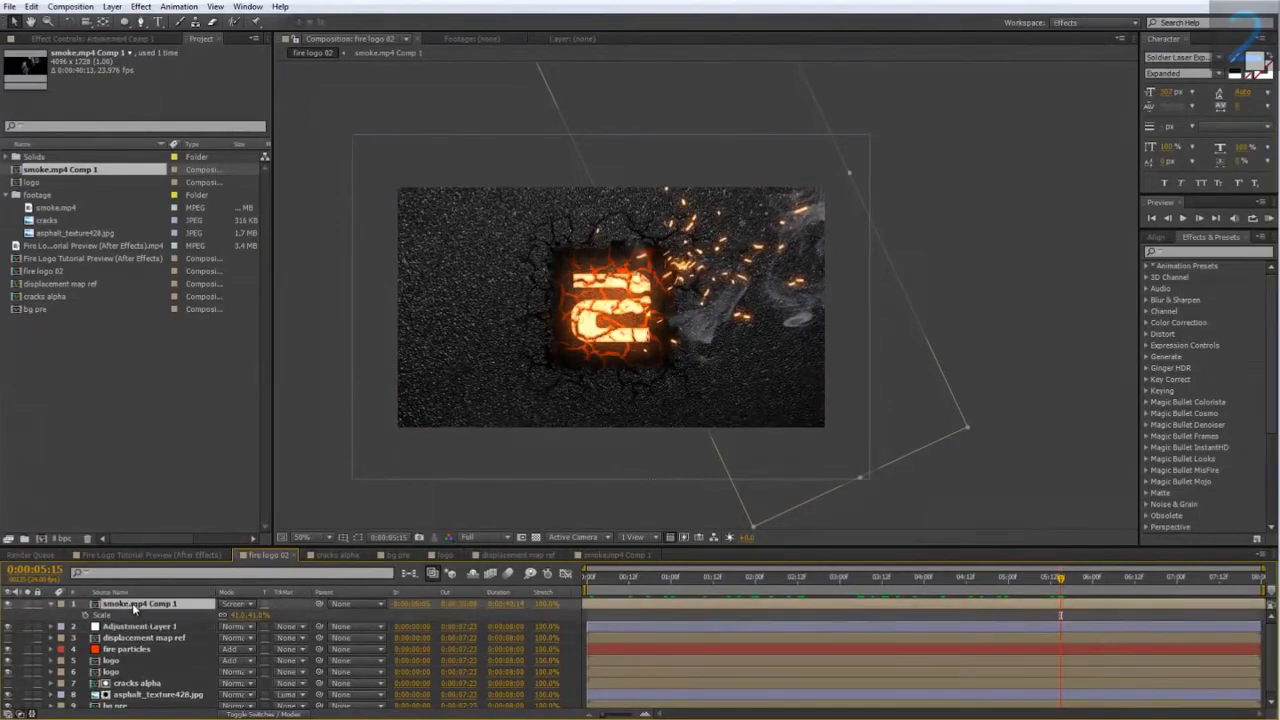
key("t")
left_click(232, 615)
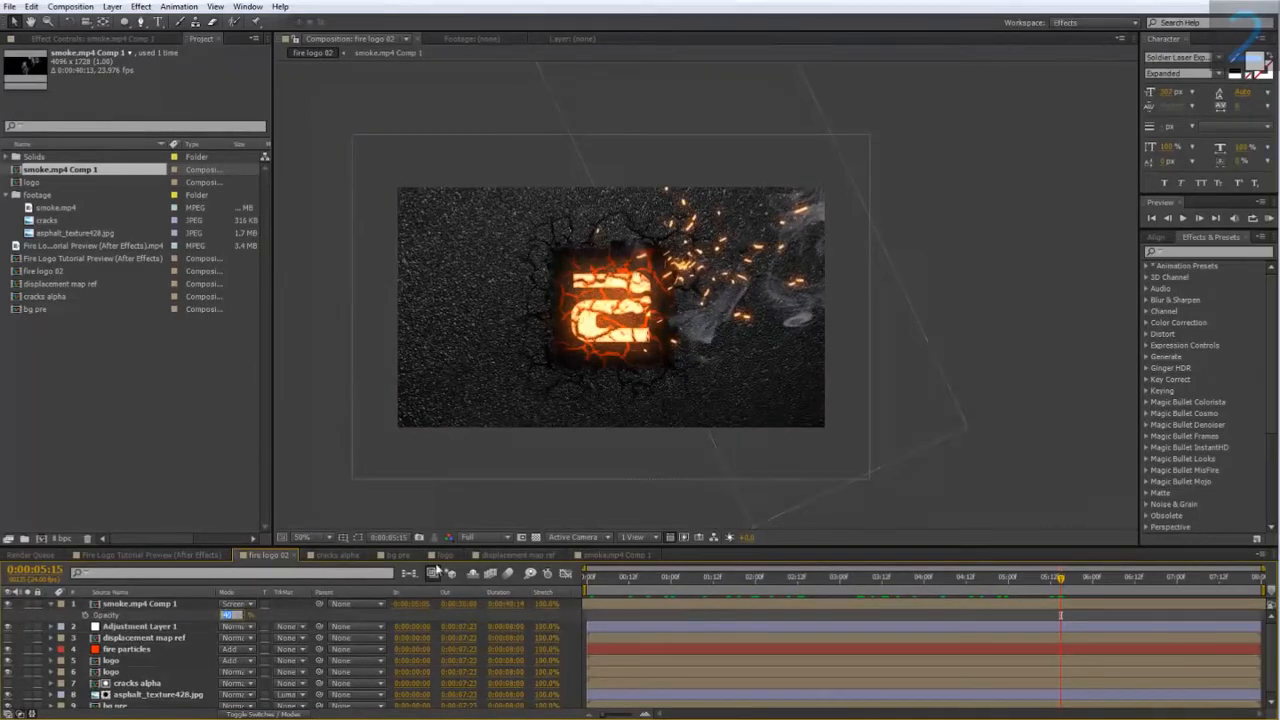
type("50")
key("Return")
left_click(763, 580)
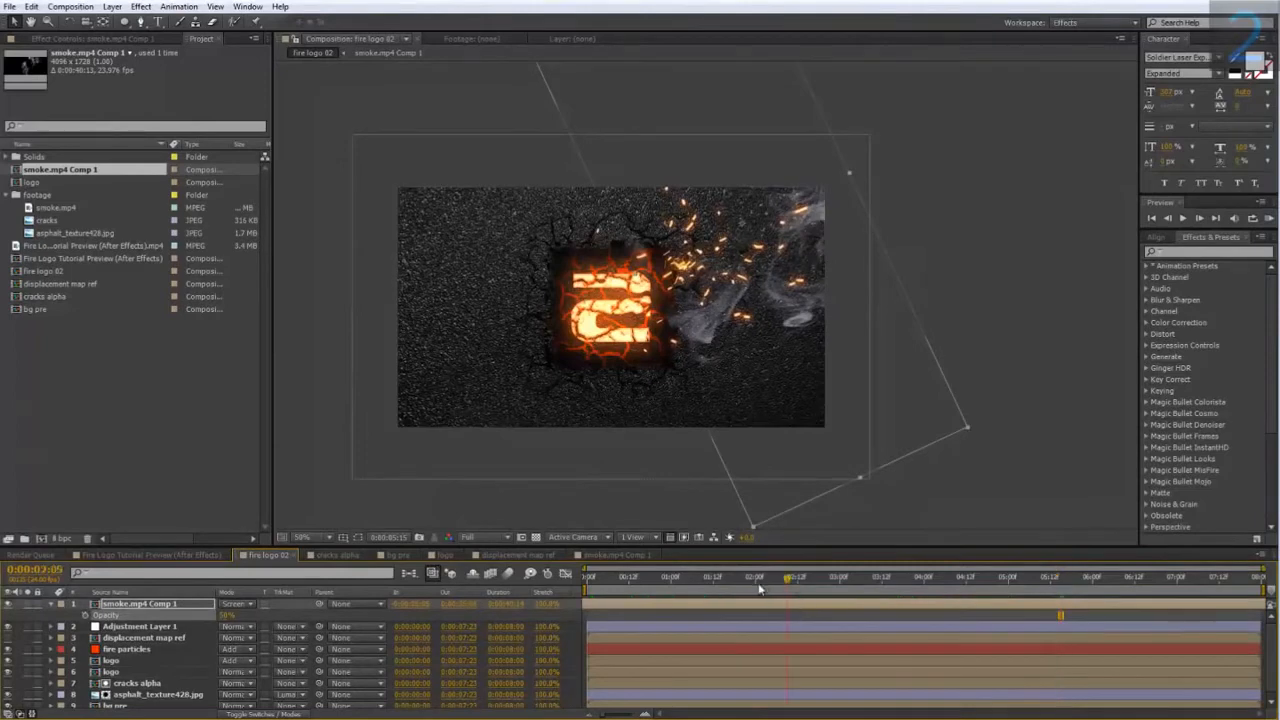
- Nudge the smoke.mp4 Comp 1 layer slightly up and to the left, and play back the smoke up to about 0:00:04:21
left_click_drag(827, 590, 917, 605)
key("space")
left_click_drag(687, 269, 664, 257)
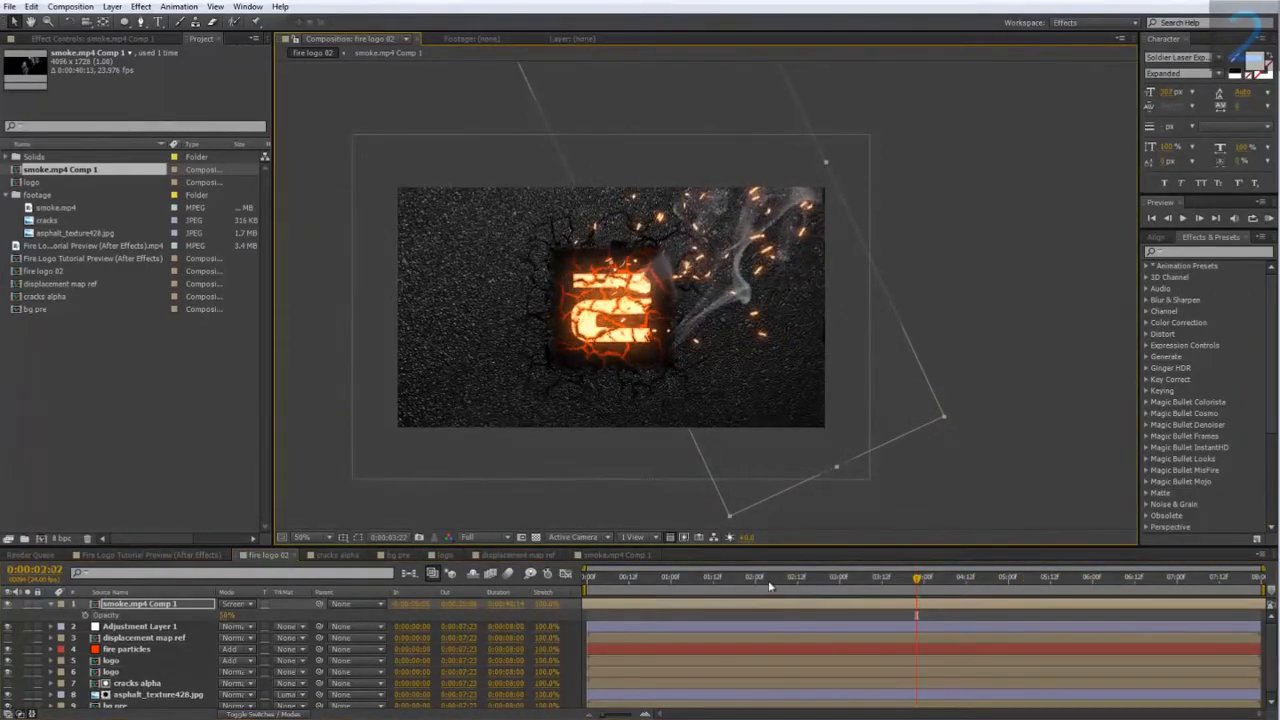
left_click_drag(769, 582, 946, 592)
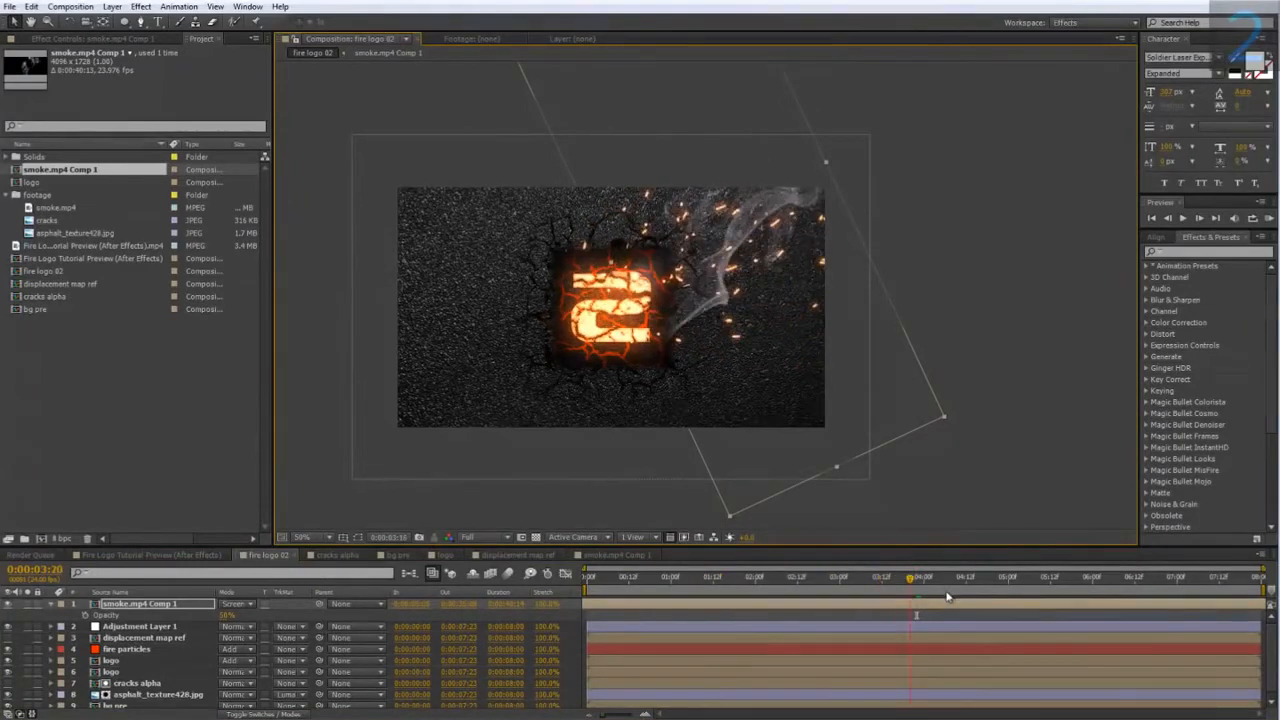
key("space")
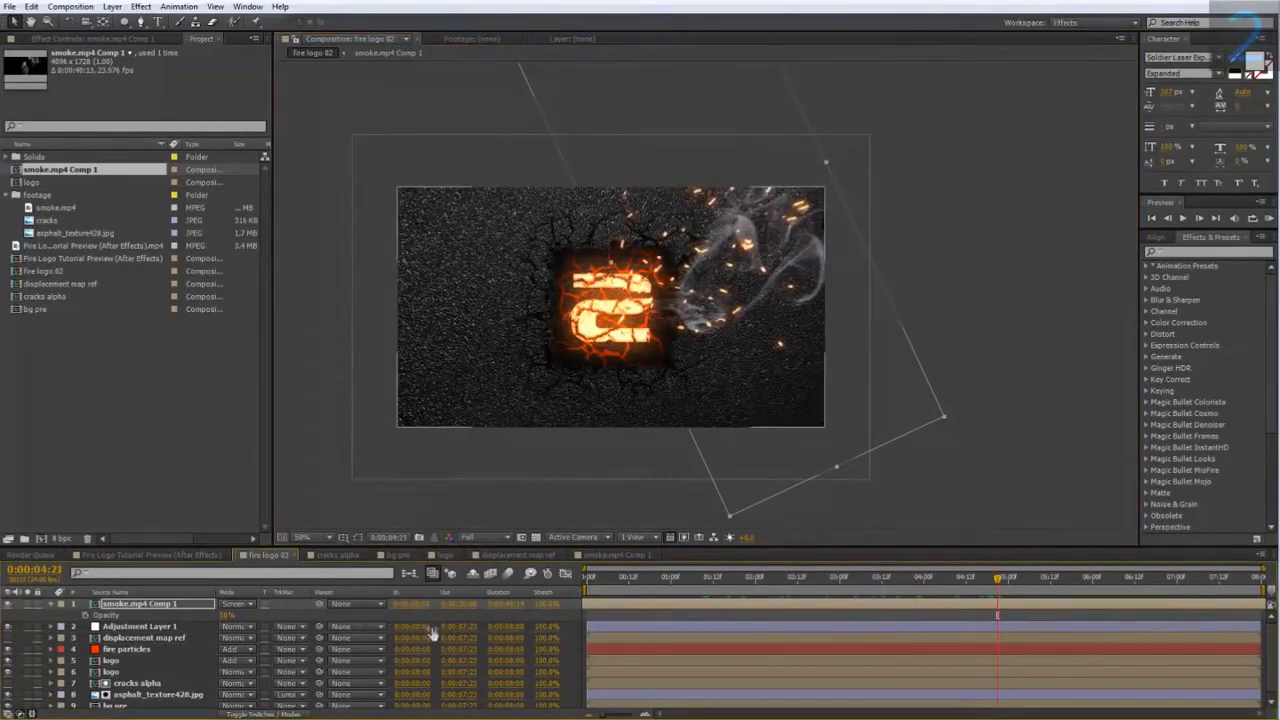
- Add a null object to fire logo 02 and parent all the other layers to it
left_click(52, 605)
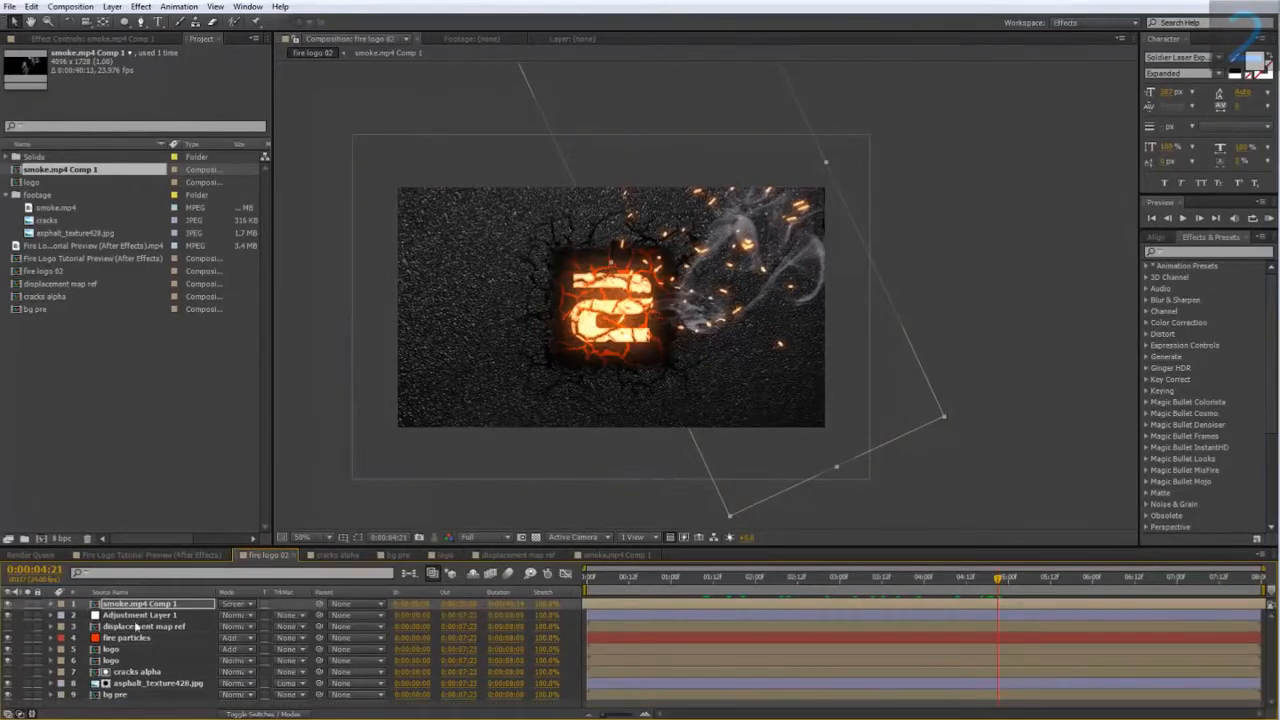
left_click_drag(434, 546, 425, 499)
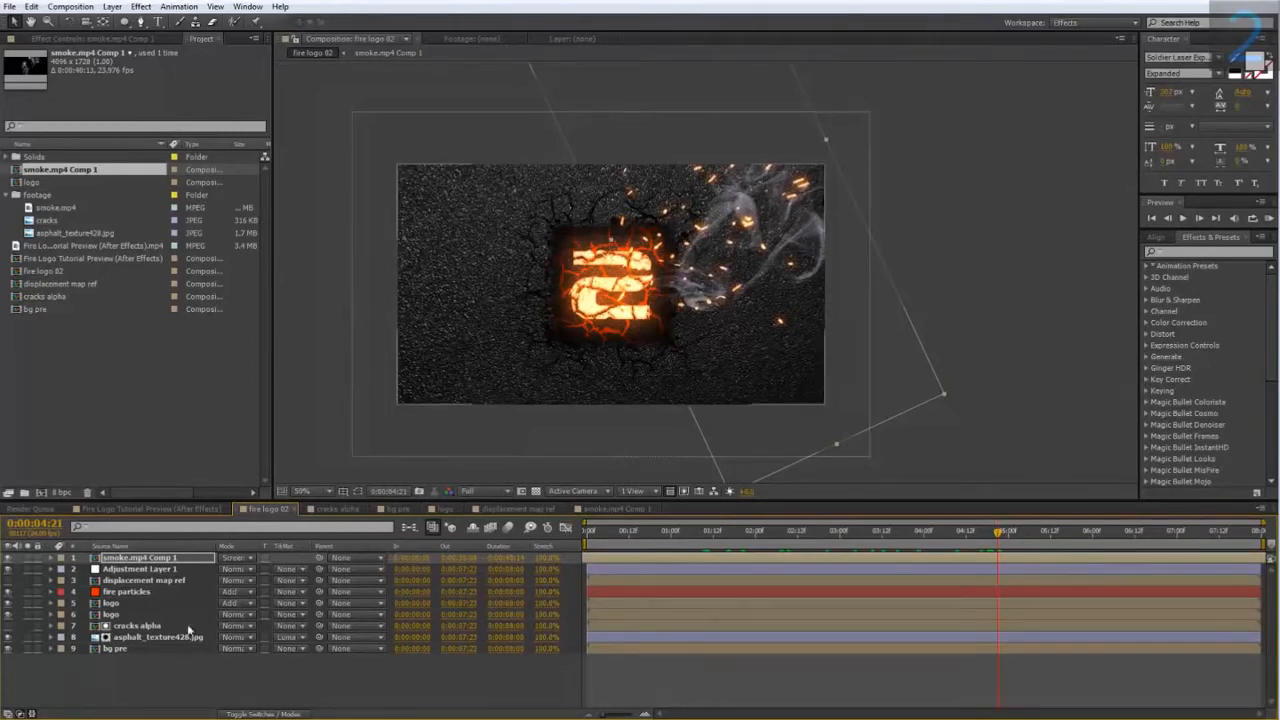
right_click(118, 672)
mouse_move(194, 531)
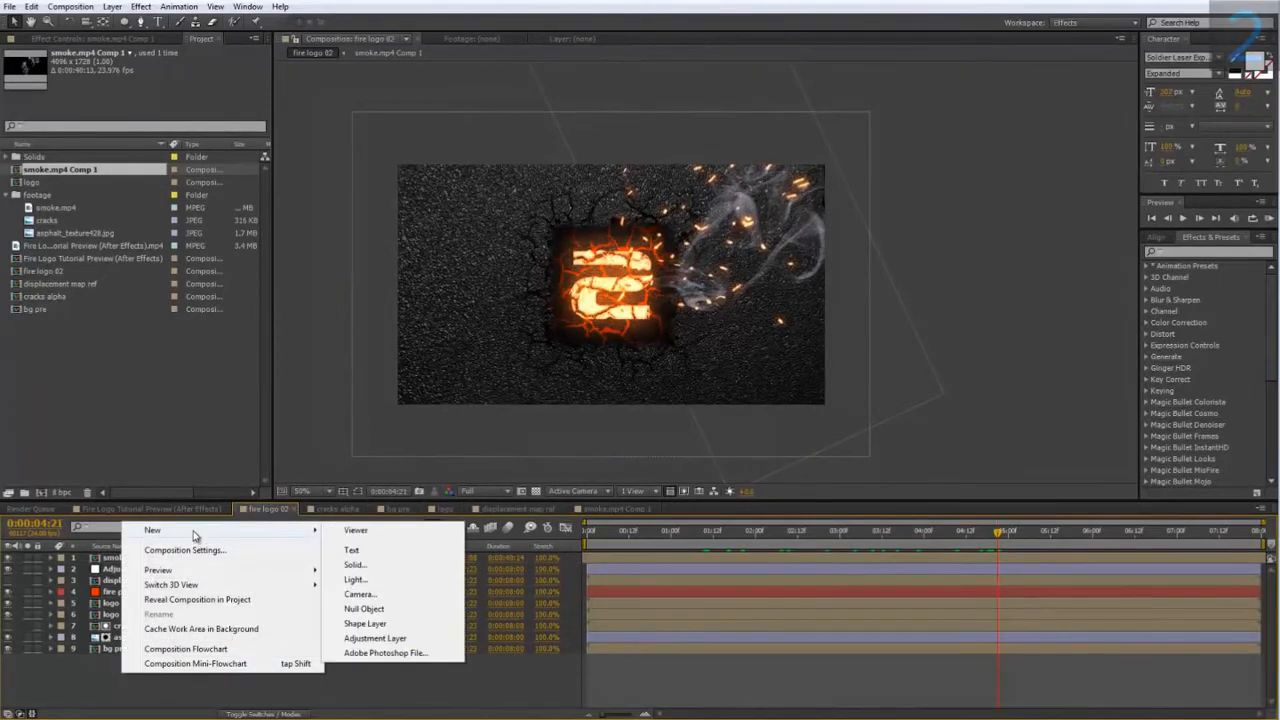
left_click(403, 610)
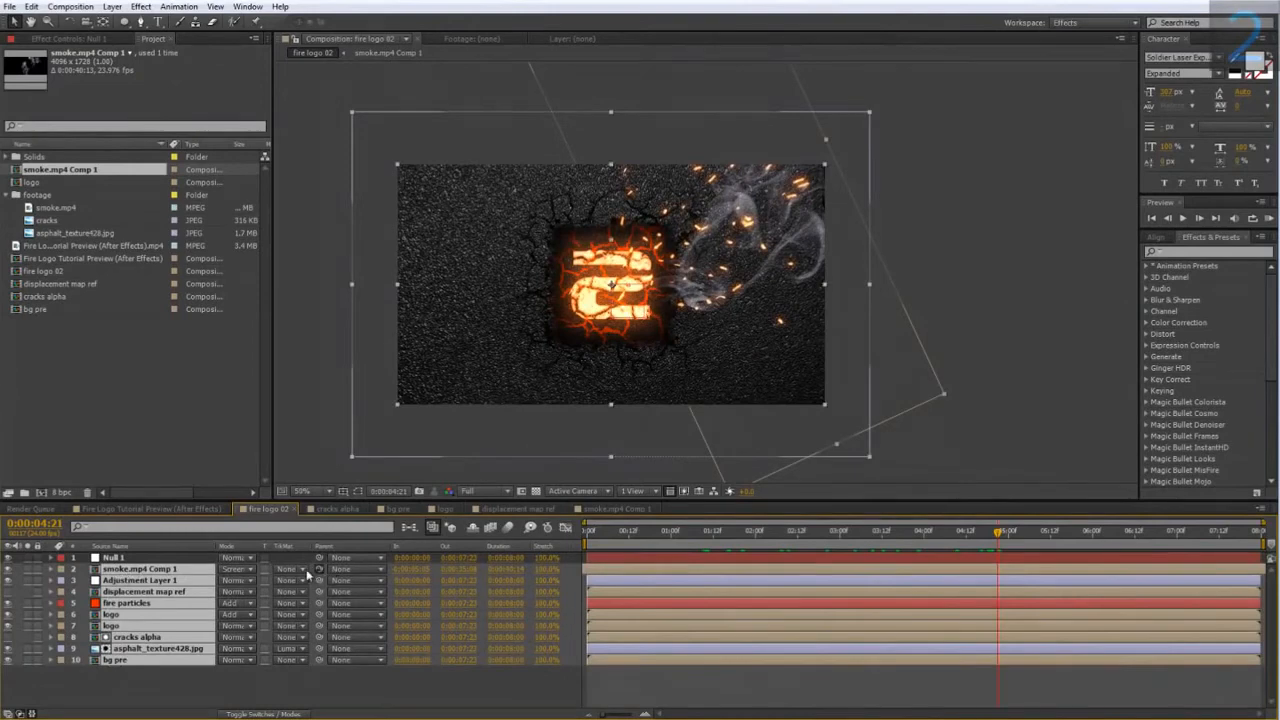
left_click_drag(307, 570, 124, 558)
- Keyframe the null's scale from 100% at the start of the composition to 112% at 0:00:07:23
left_click(122, 558)
key("s")
left_click_drag(611, 533, 450, 558)
left_click(86, 569)
left_click_drag(1015, 532, 1273, 555)
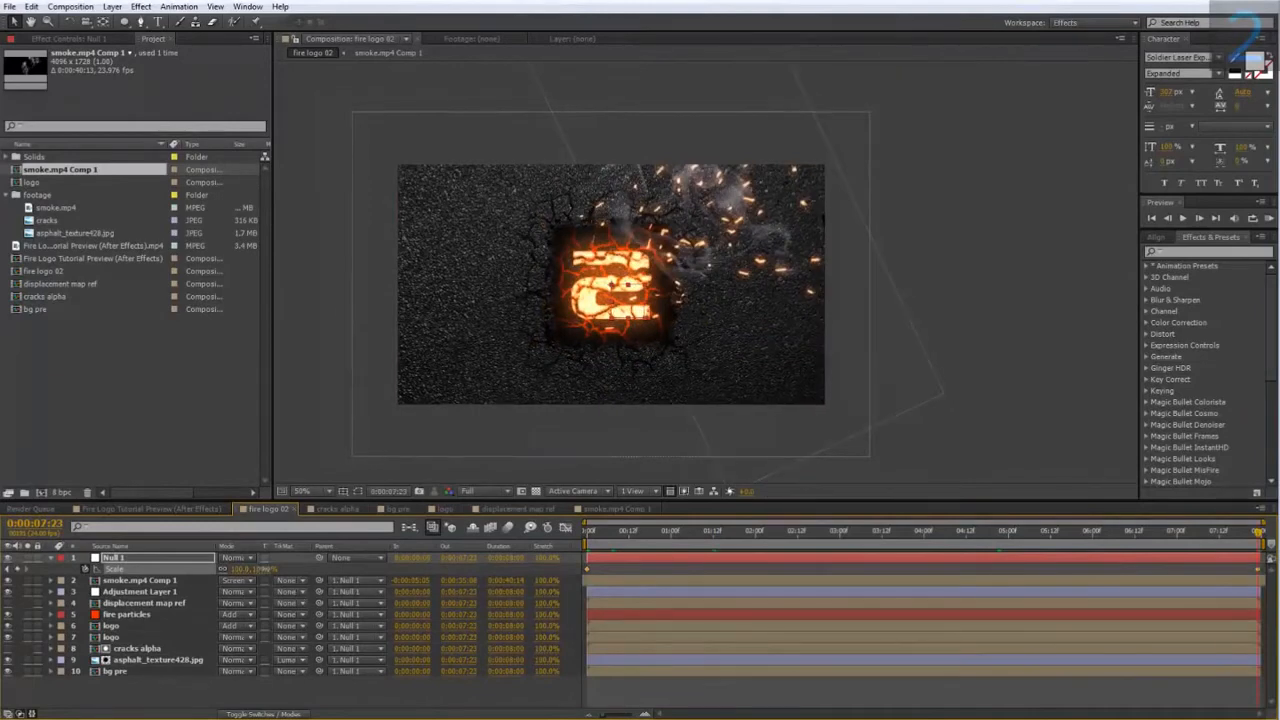
left_click_drag(265, 568, 276, 568)
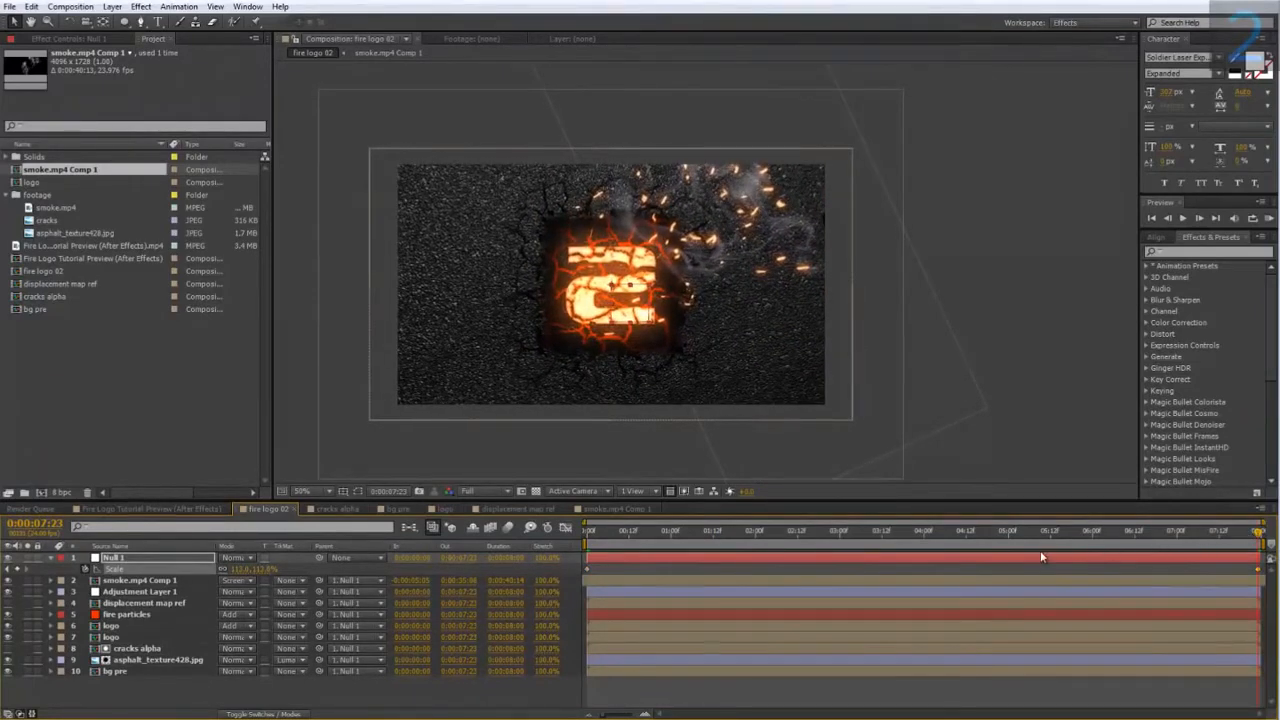
- Scrub through the slow zoom and reduce the null's ending scale keyframe at 0:00:07:23 to 107%
left_click_drag(1030, 540, 1238, 560)
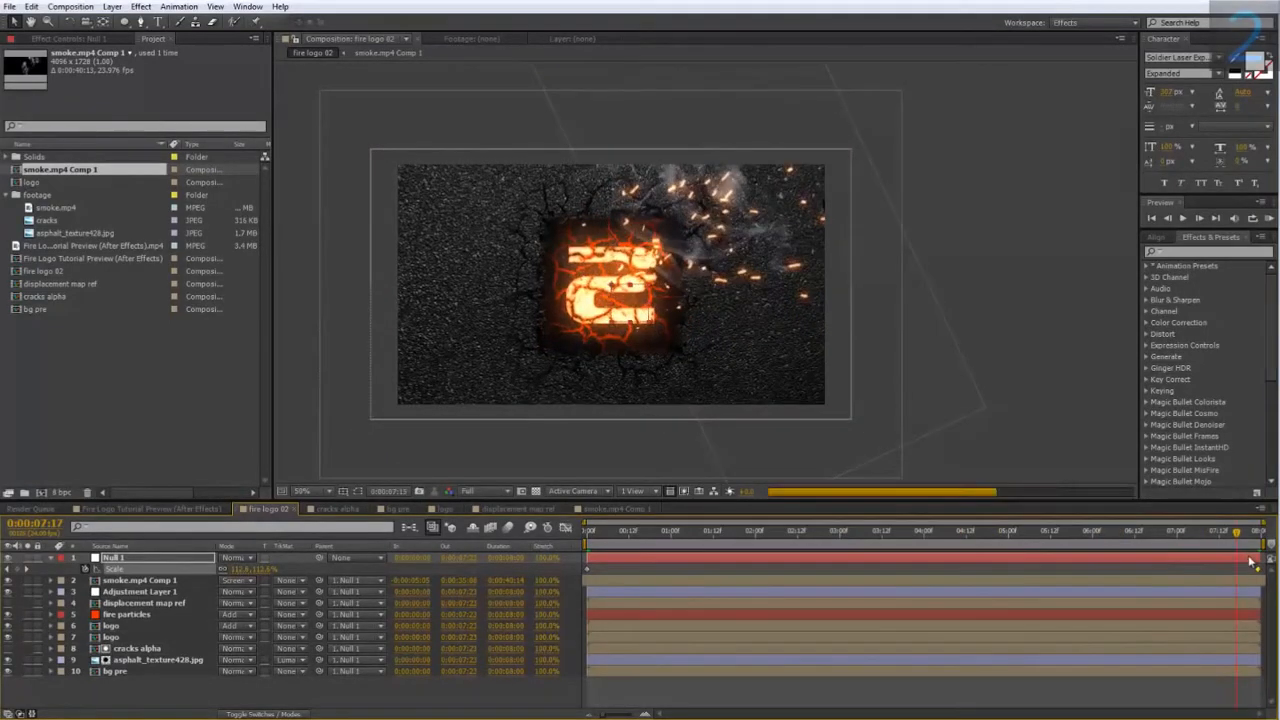
left_click(266, 569)
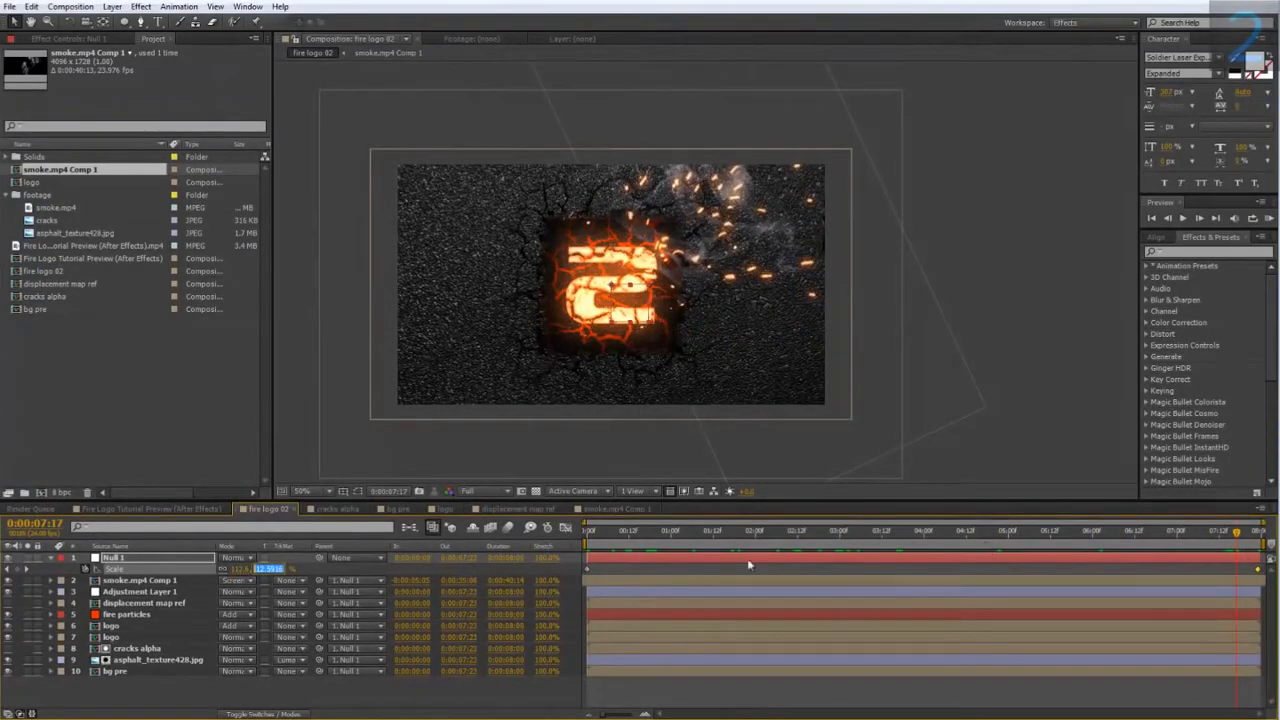
left_click(1248, 559)
left_click_drag(1241, 534, 1259, 534)
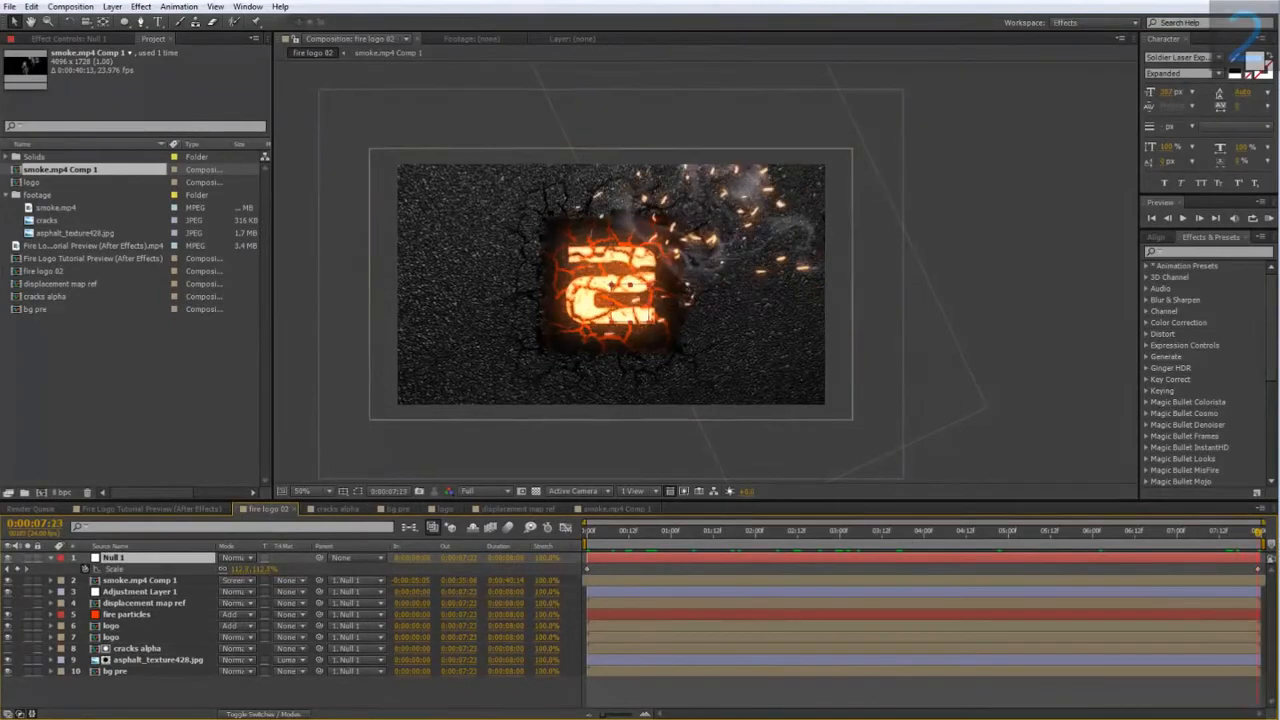
left_click_drag(266, 569, 261, 569)
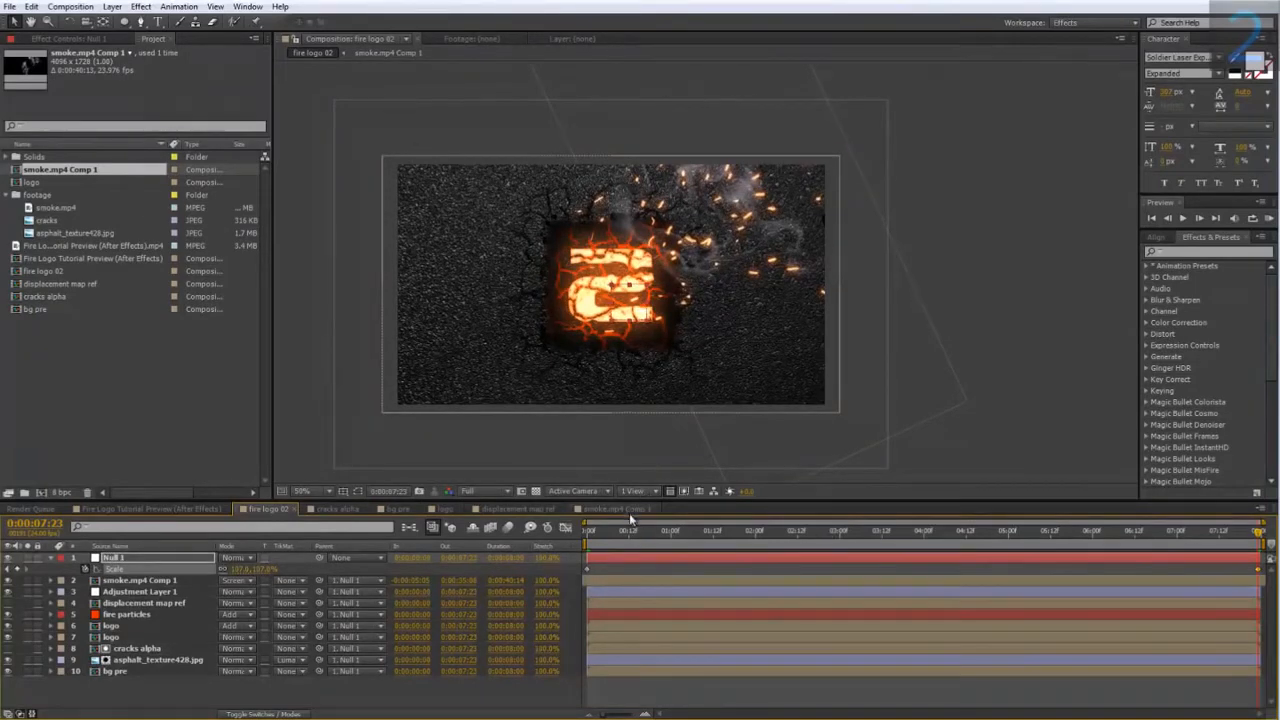
- Add a new adjustment layer above the null and apply the Magic Bullet Looks effect to it
right_click(151, 686)
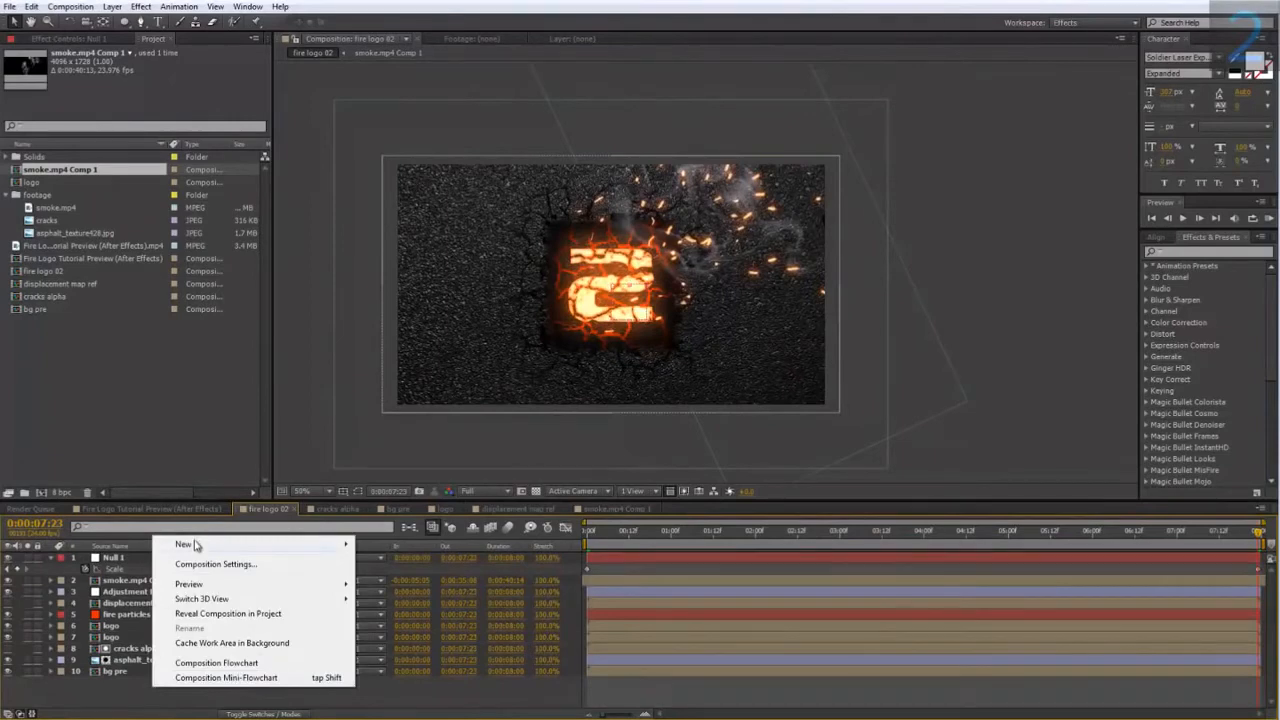
mouse_move(225, 547)
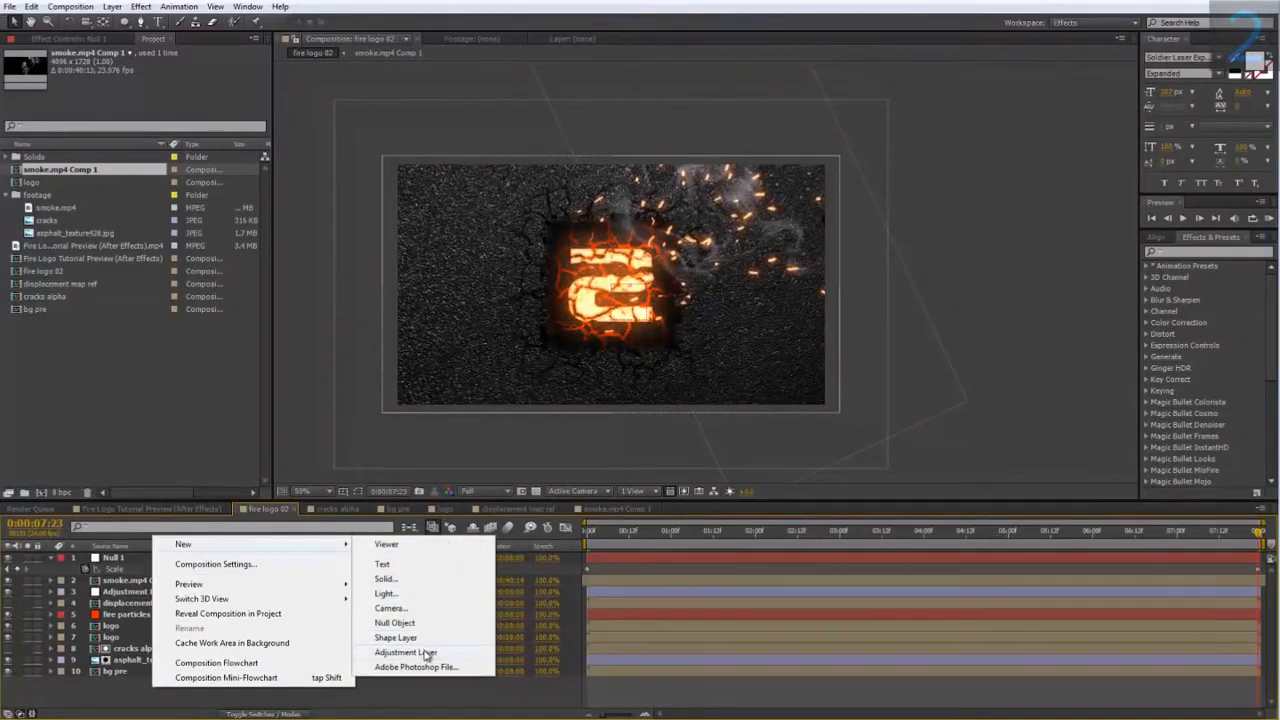
left_click(428, 653)
right_click(139, 566)
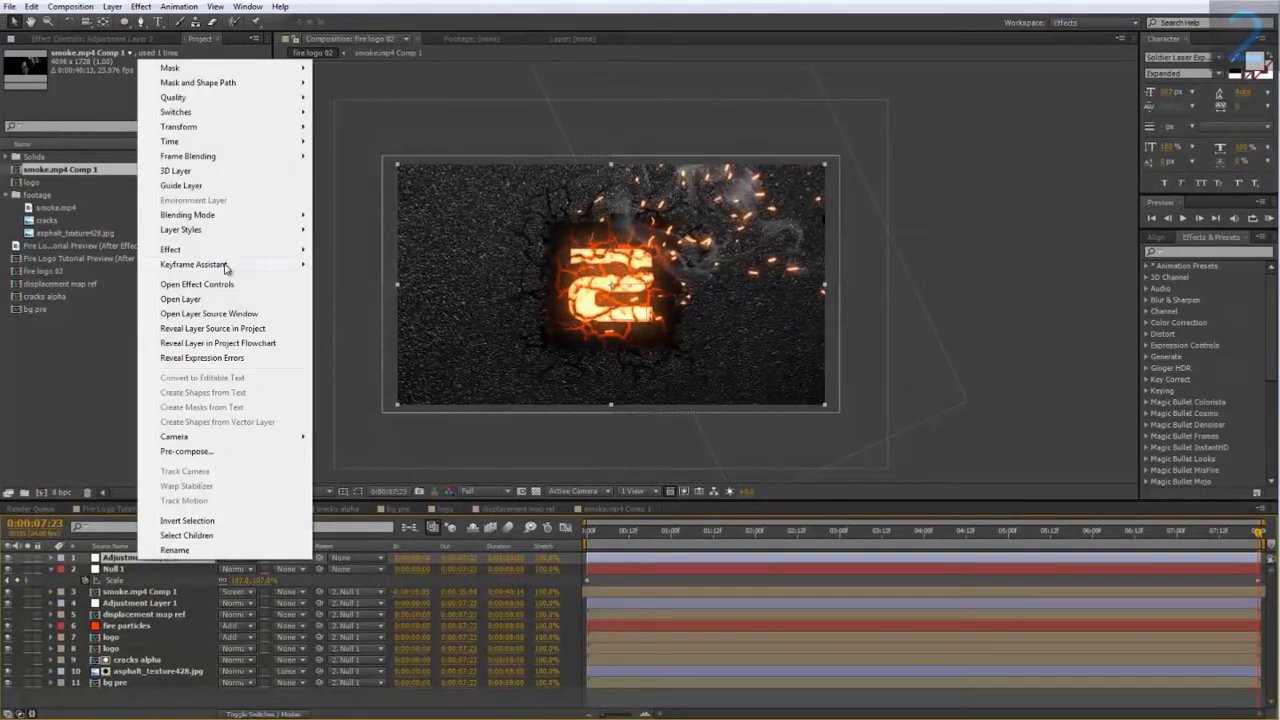
mouse_move(229, 250)
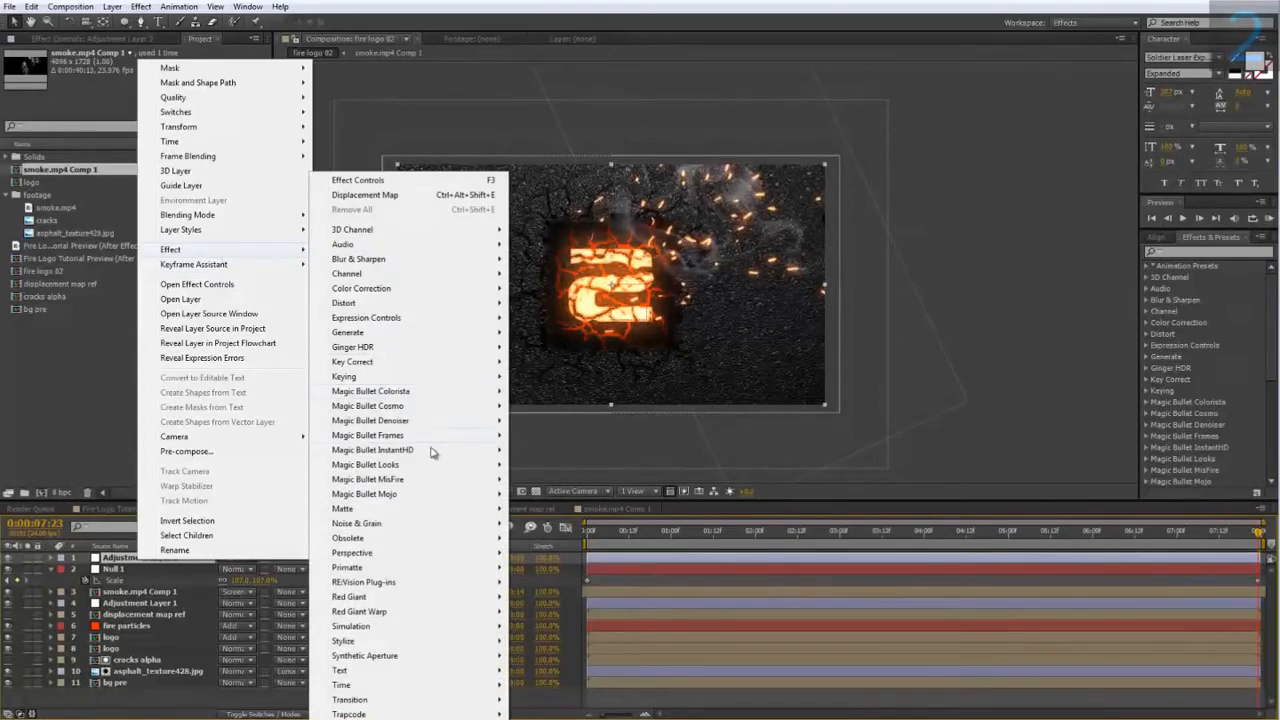
mouse_move(409, 463)
left_click(538, 464)
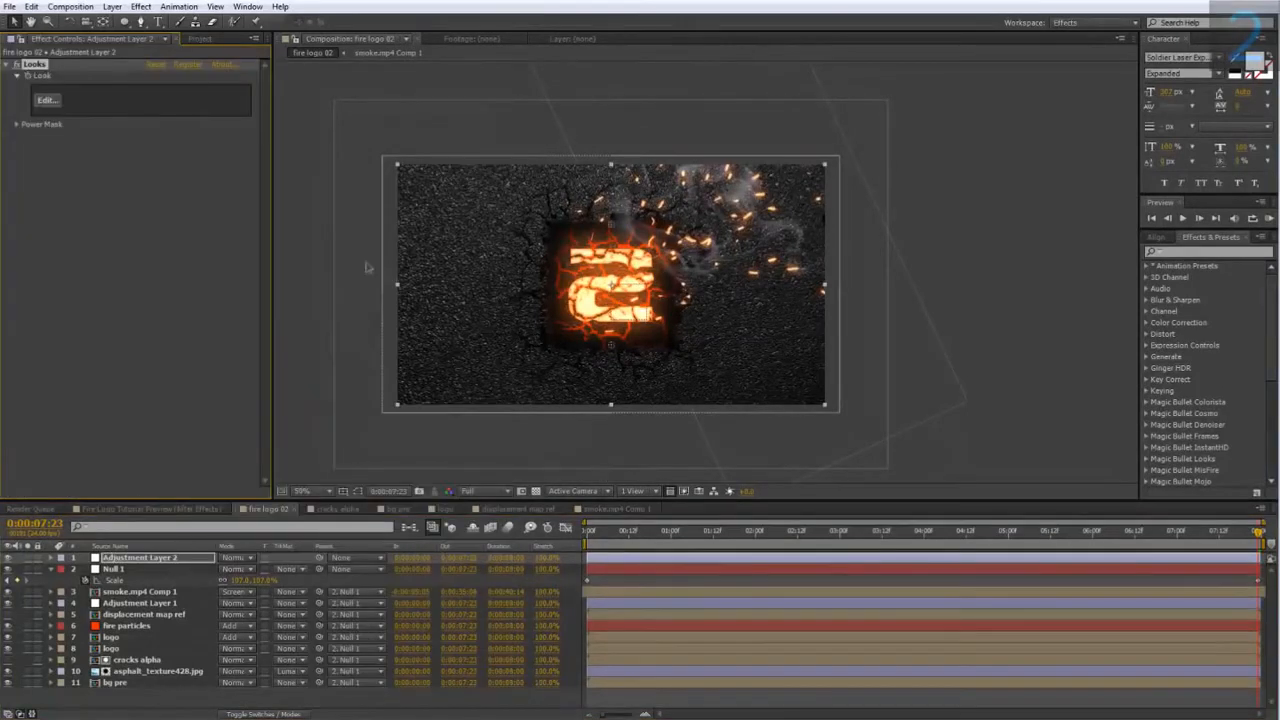
- Open the look for editing, inspect the logo up close, and add a Vignette from the Lens tools
left_click(46, 101)
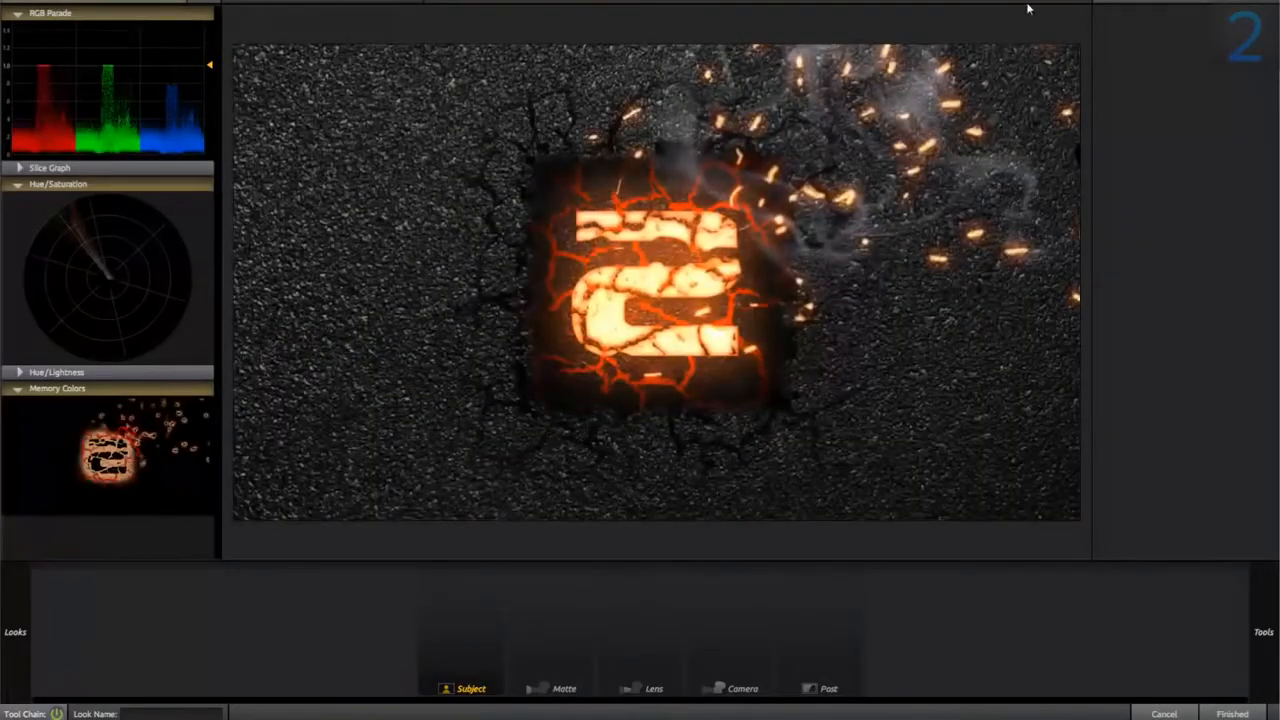
scroll(1029, 9, "up", 3)
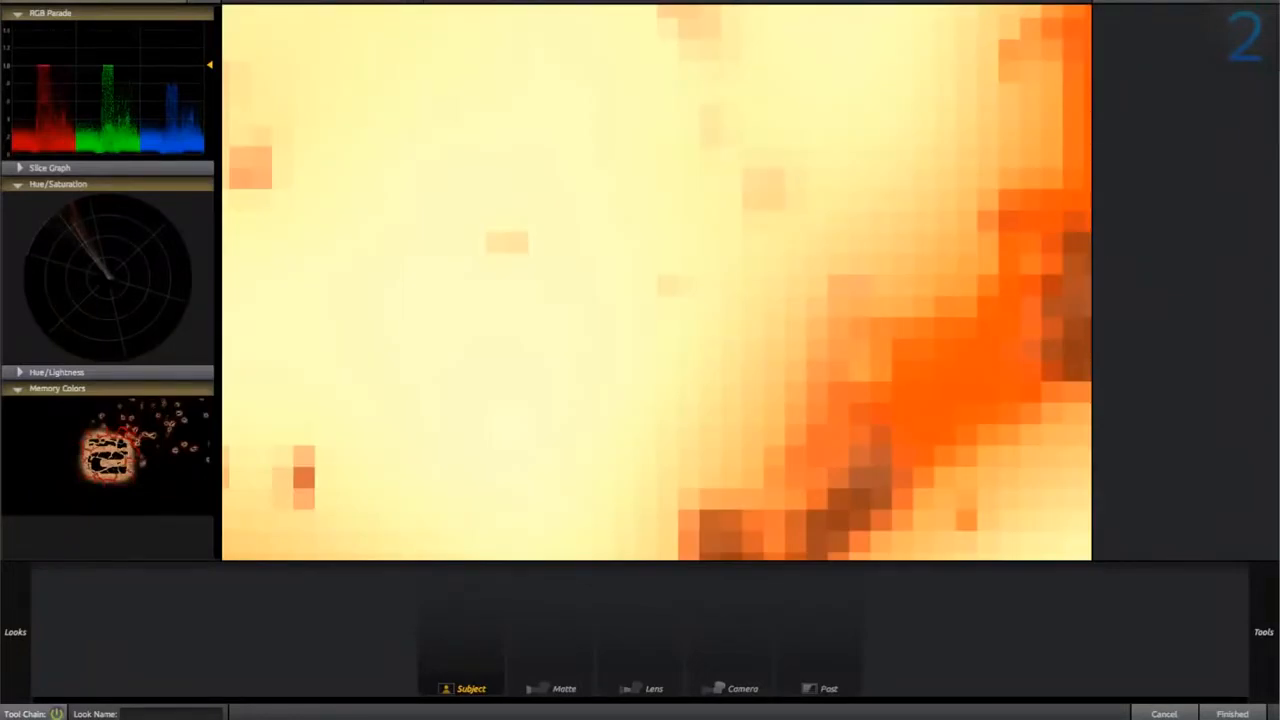
scroll(656, 282, "down", 3)
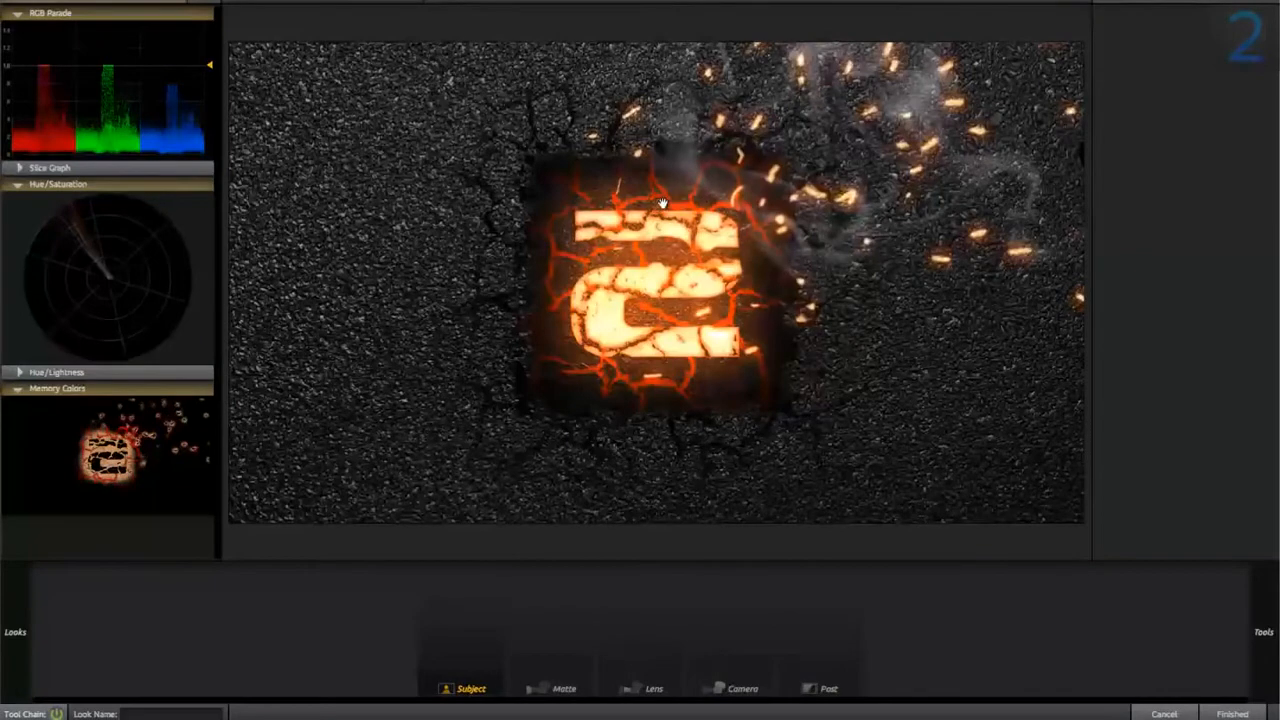
mouse_move(1259, 577)
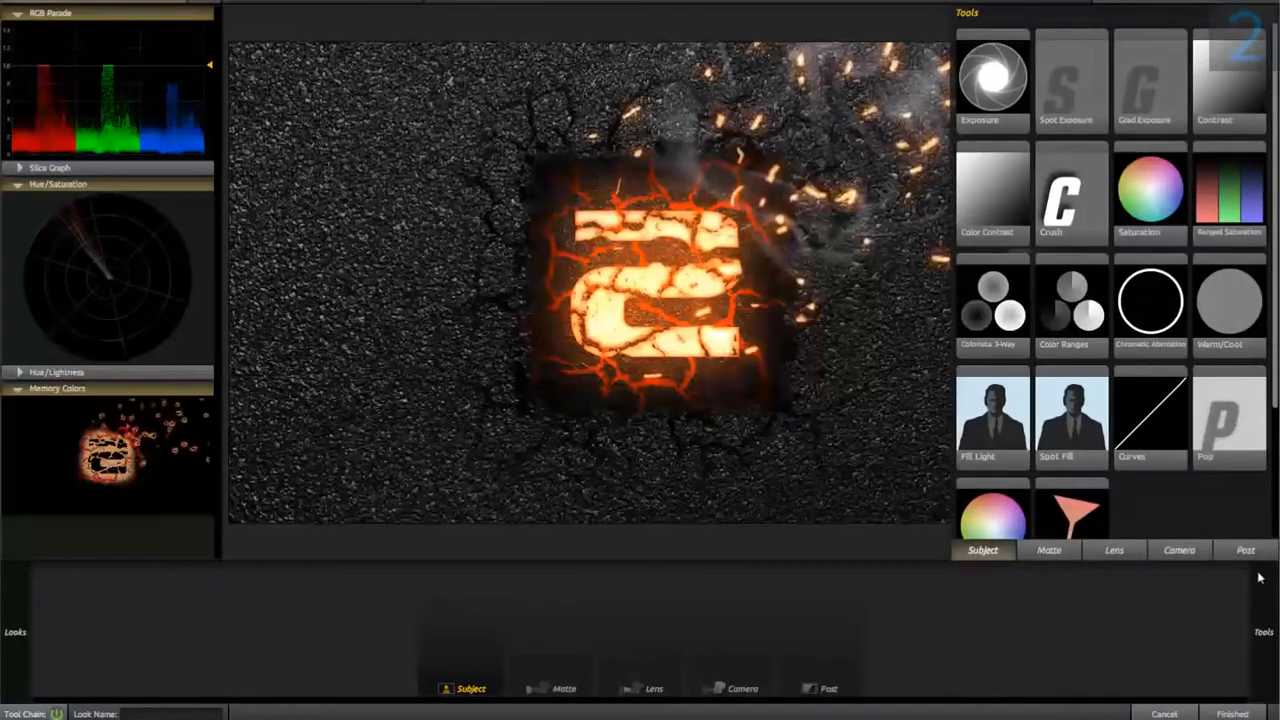
left_click(1112, 551)
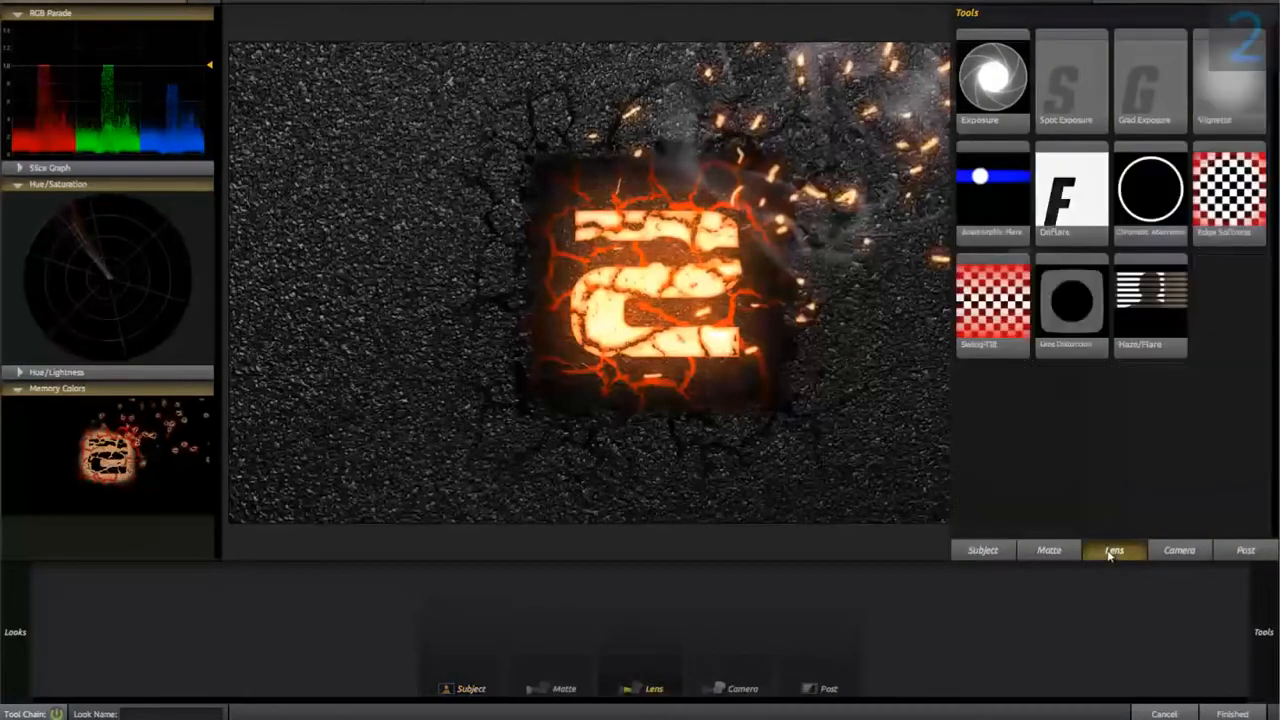
left_click(1230, 95)
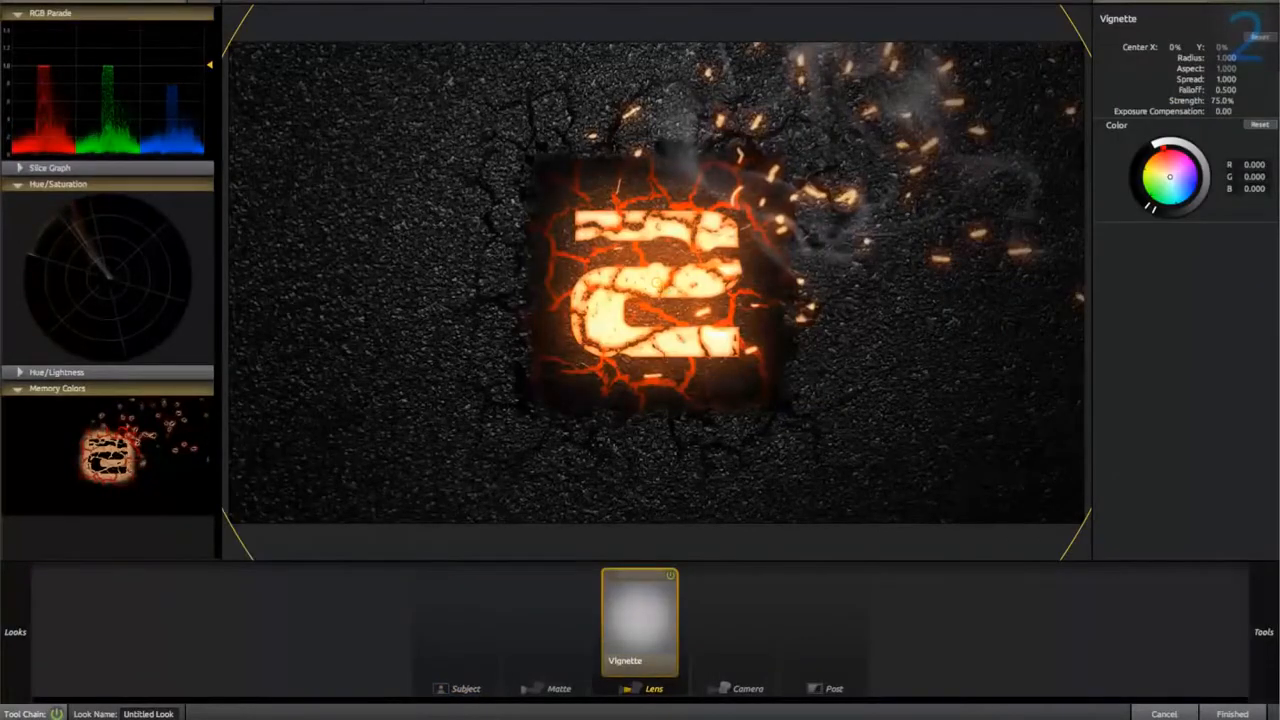
- Adjust the vignette's spread to about 0.751 around the logo and set its strength to 80%
left_click_drag(692, 316, 754, 371)
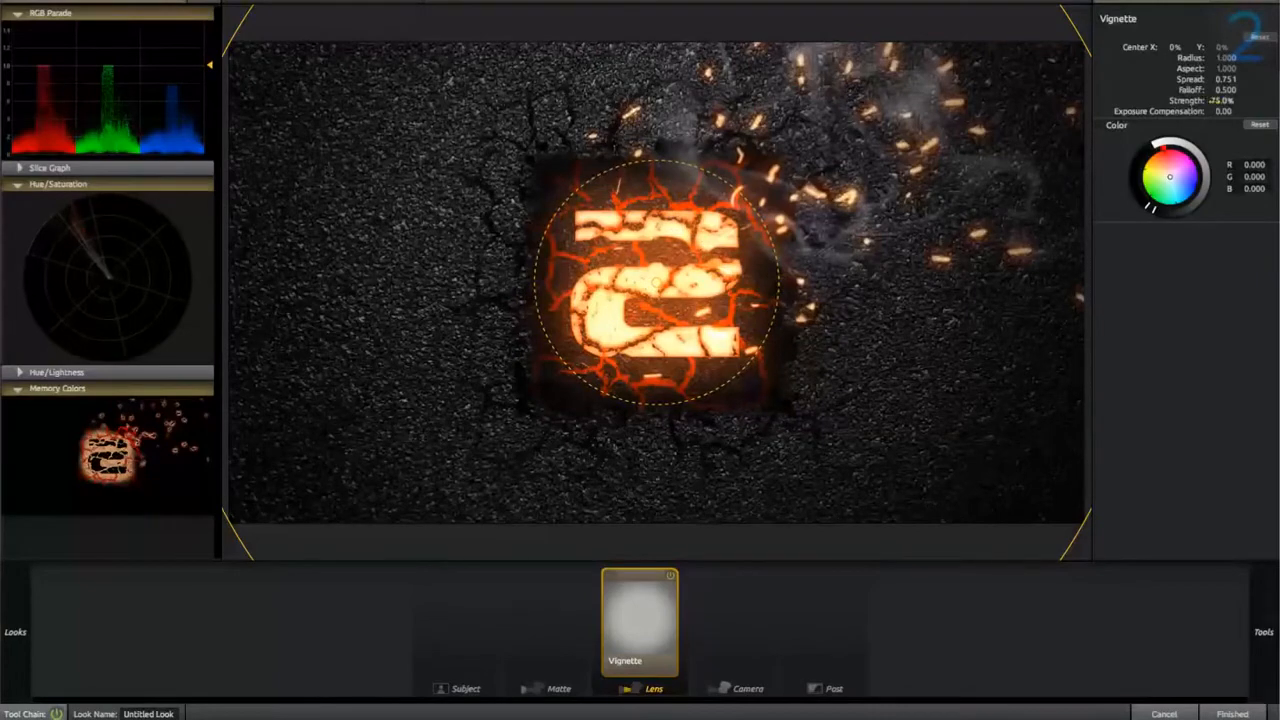
left_click_drag(1217, 102, 1221, 102)
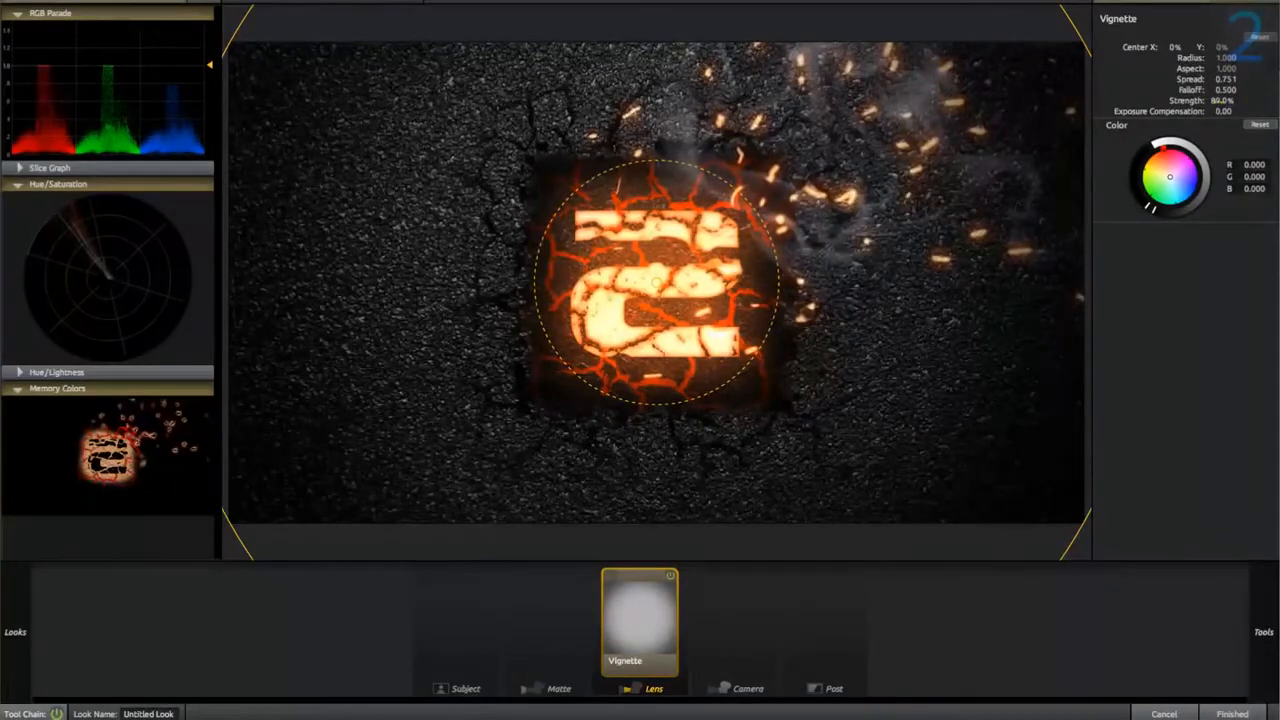
left_click(1221, 101)
type("80")
key("Return")
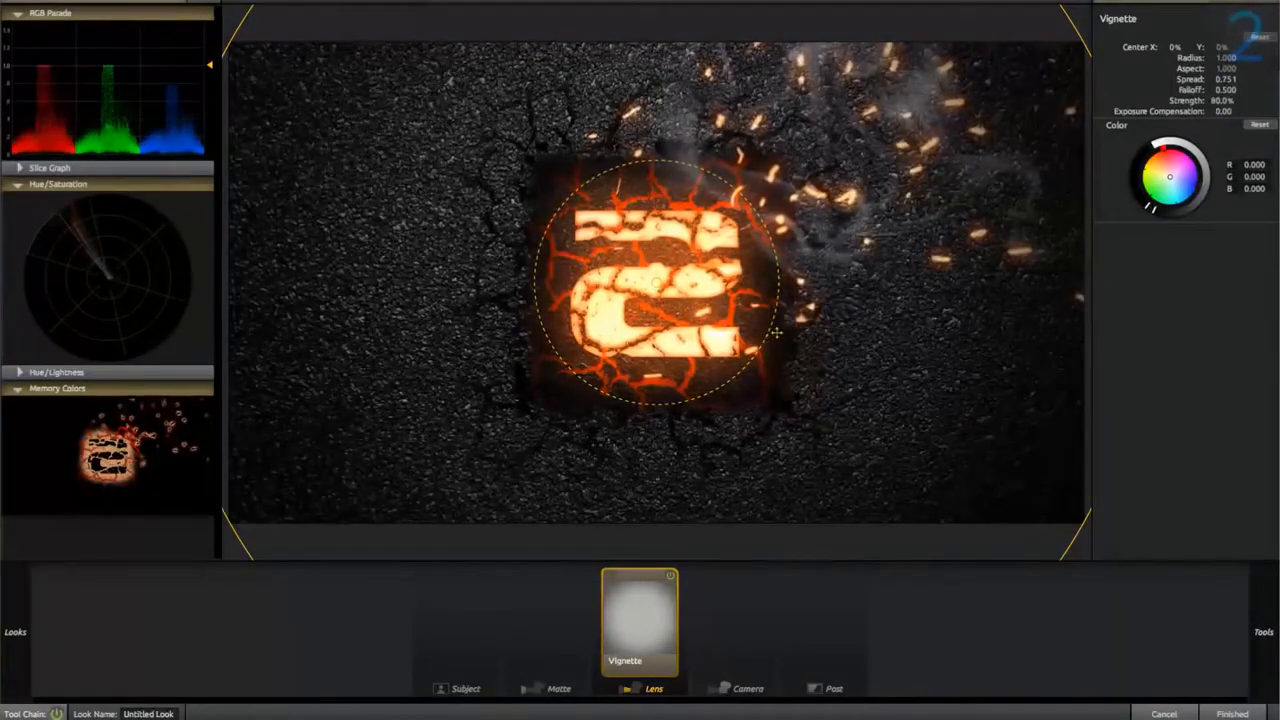
- Fine-tune the vignette to a spread of about 0.770 and an aspect of about 0.983, and compare the image without and with it
left_click_drag(777, 332, 749, 348)
scroll(1054, 330, "down", 3)
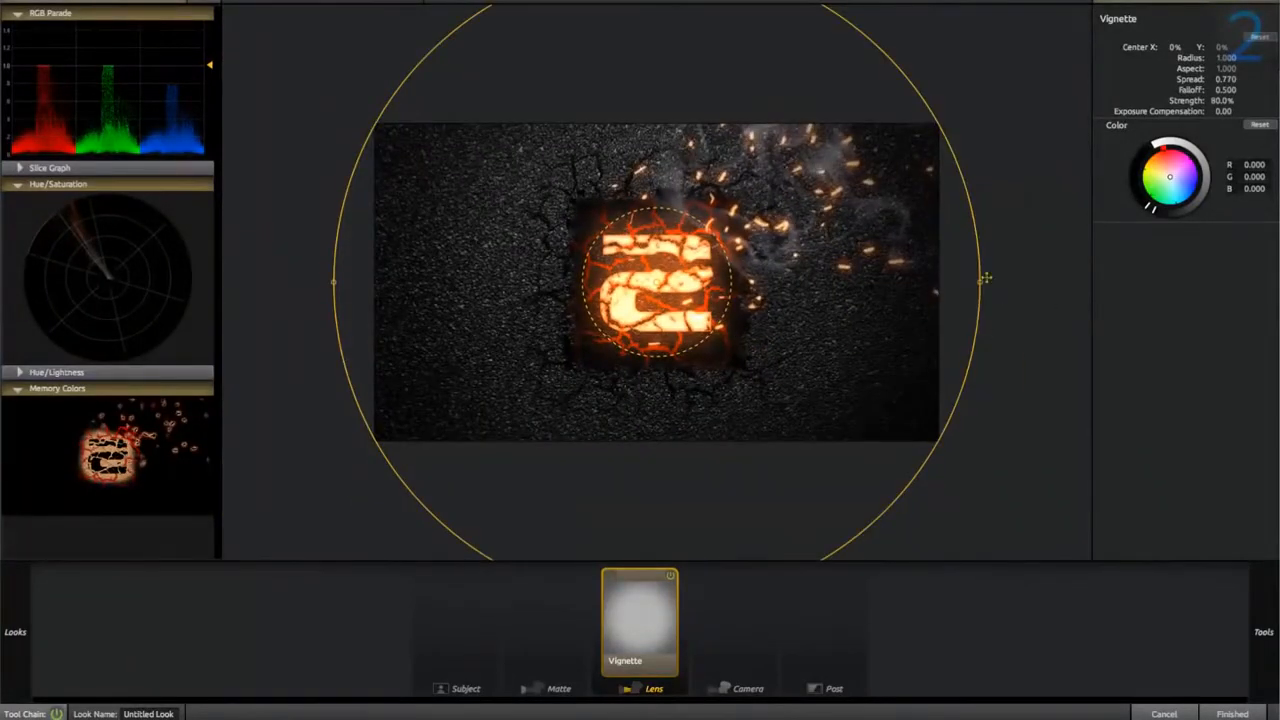
left_click_drag(985, 278, 977, 283)
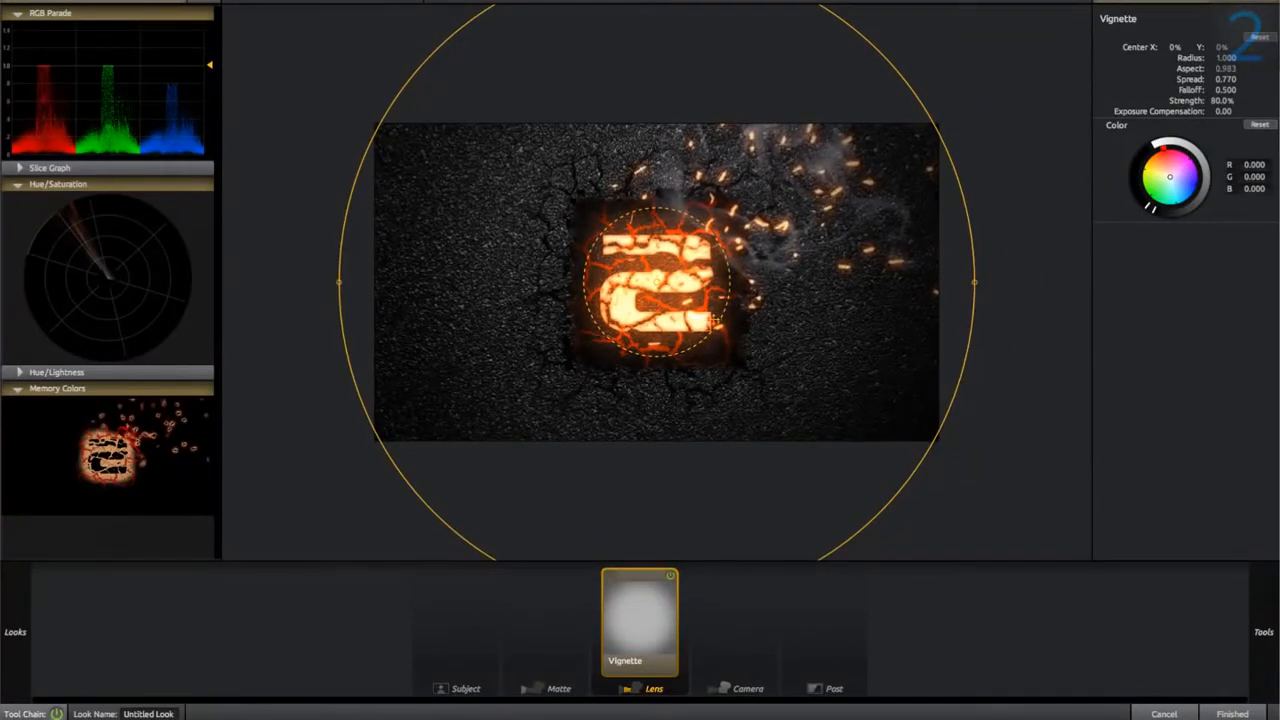
left_click(670, 577)
left_click(670, 577)
- Add a Spot Exposure lens tool with its spread tightened to about 0.787 around the logo and its stops set to +0.50
mouse_move(1264, 632)
left_click(1054, 100)
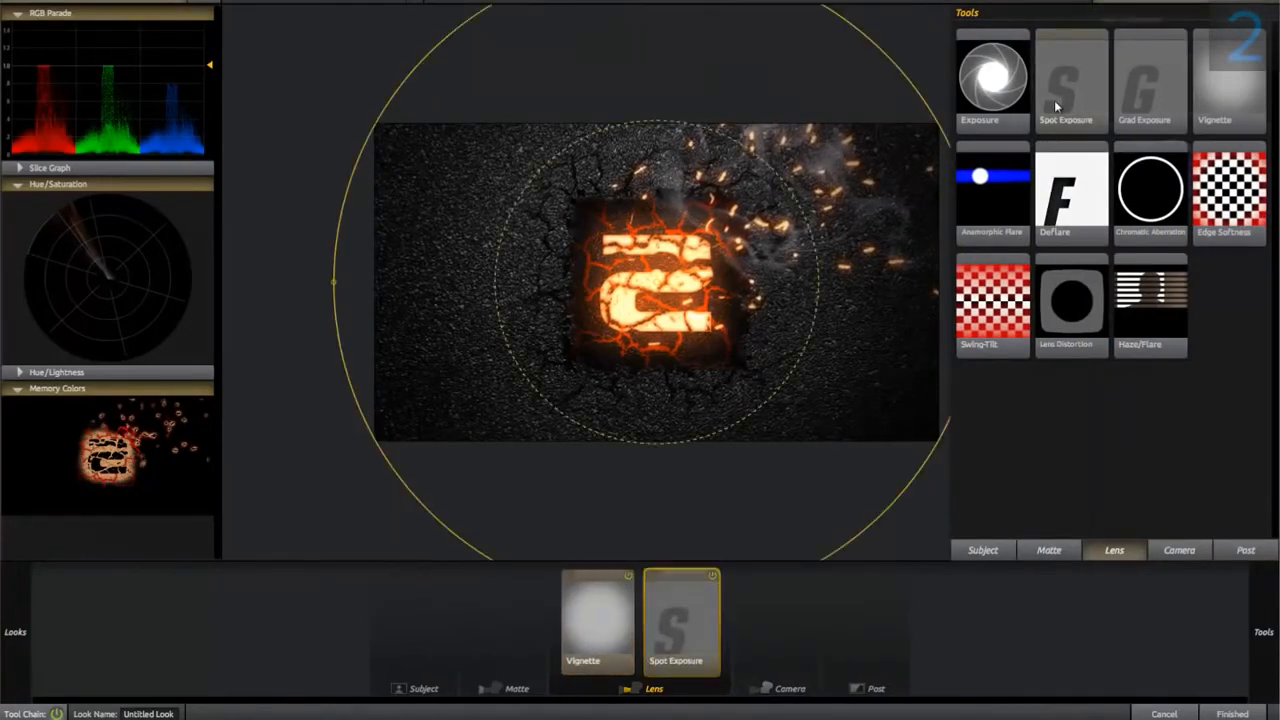
left_click_drag(817, 284, 730, 283)
left_click(1238, 48)
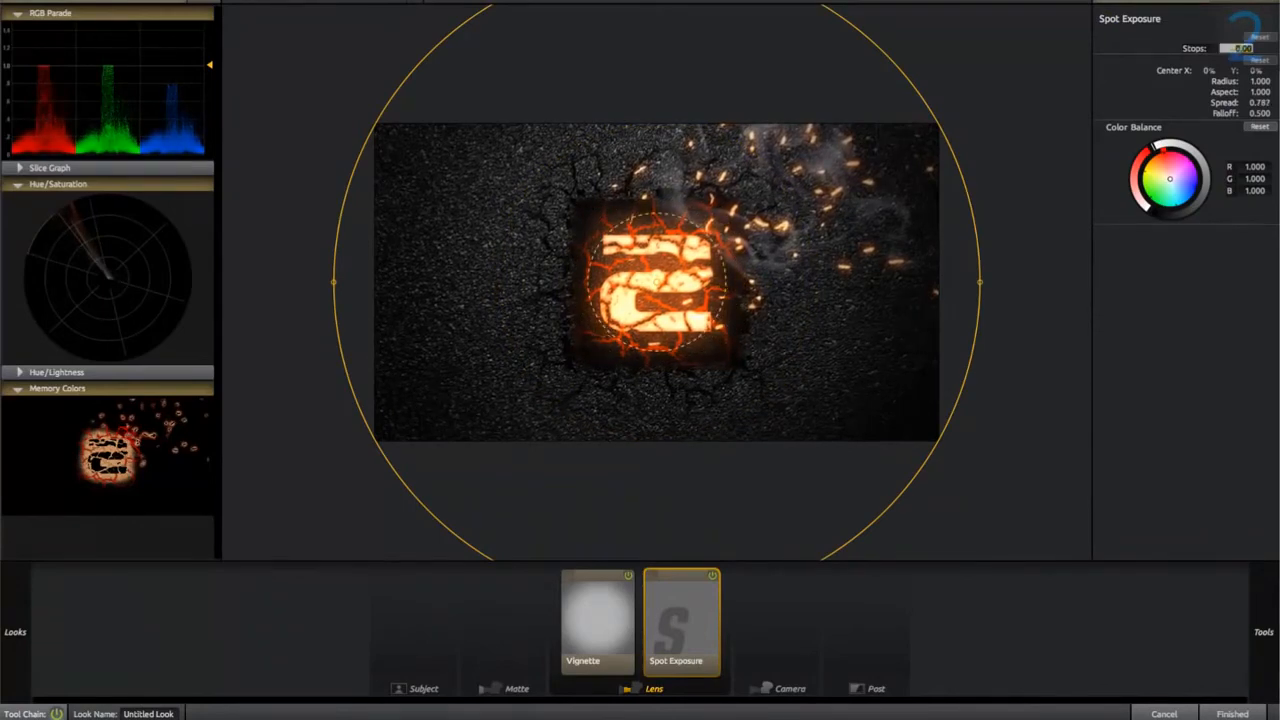
left_click(1204, 290)
left_click(1238, 48)
type("0.5")
key("Return")
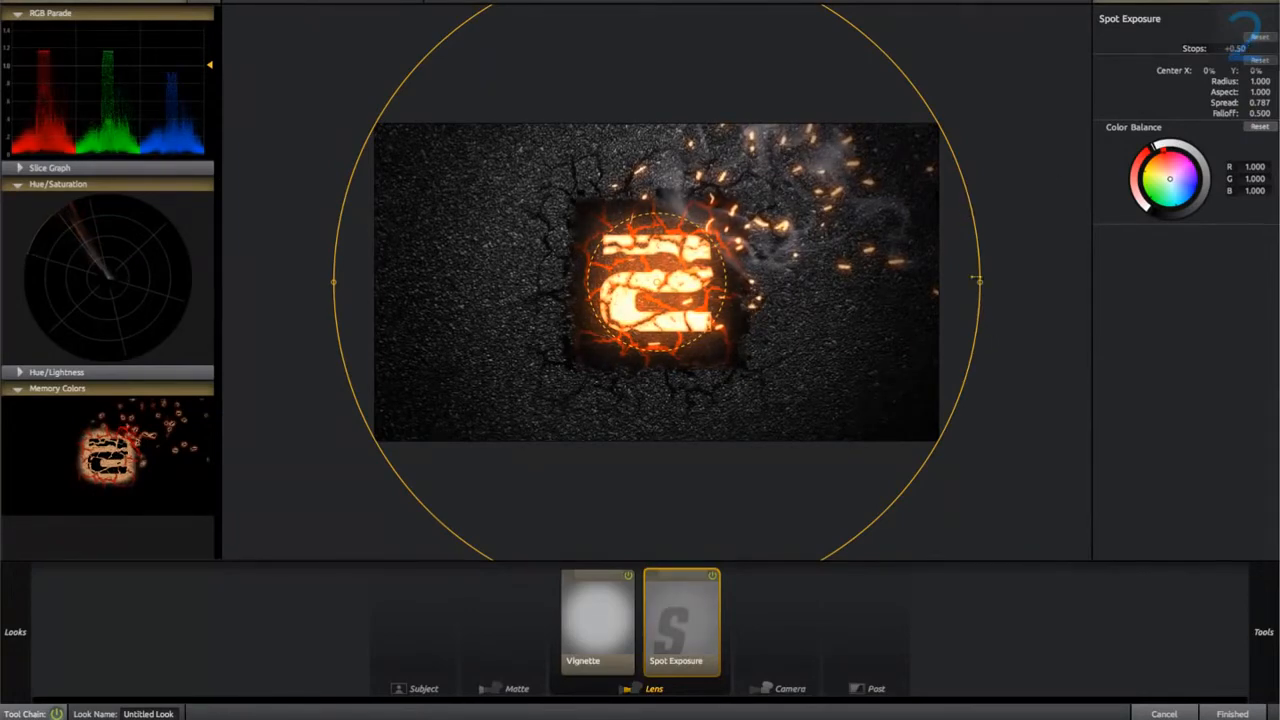
- Shrink the spot exposure to a near-circle with radius 0.649, aspect 0.997 and spread 0.832, and compare the image without and with it
left_click_drag(979, 280, 866, 280)
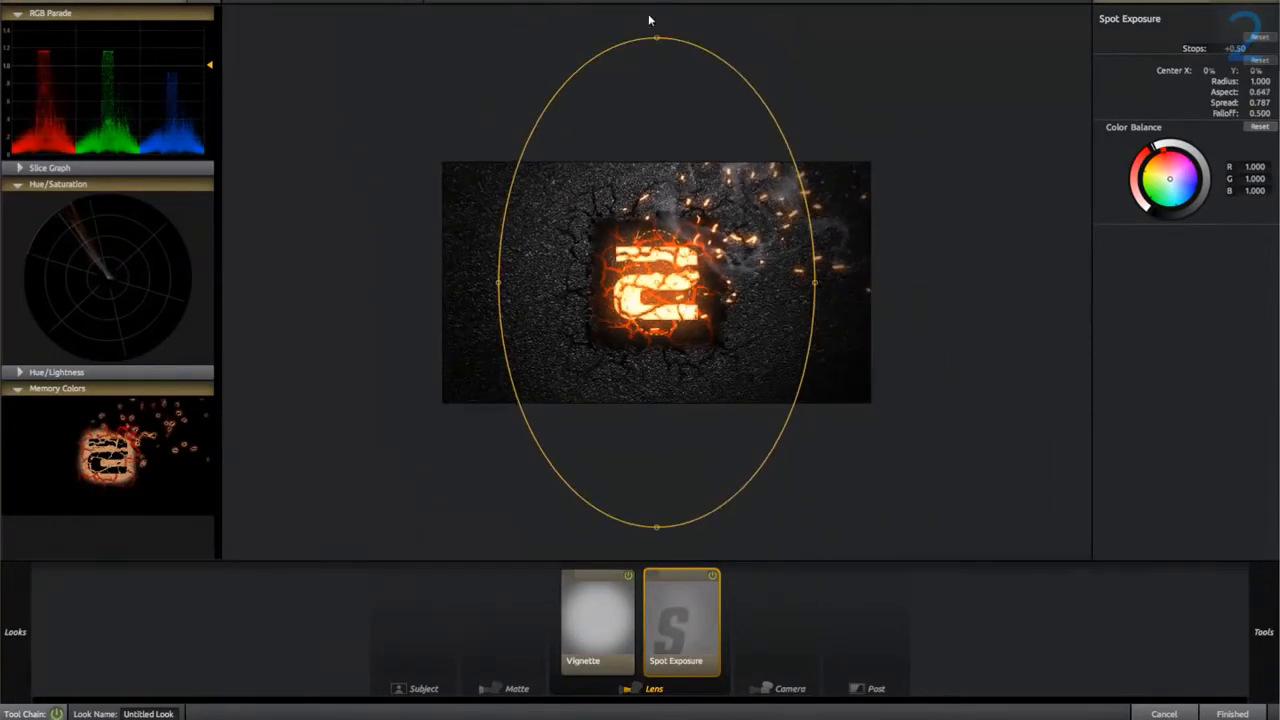
left_click_drag(656, 39, 655, 124)
mouse_move(687, 288)
left_mouse_down()
mouse_move(712, 296)
mouse_move(678, 283)
left_mouse_up()
left_click(713, 576)
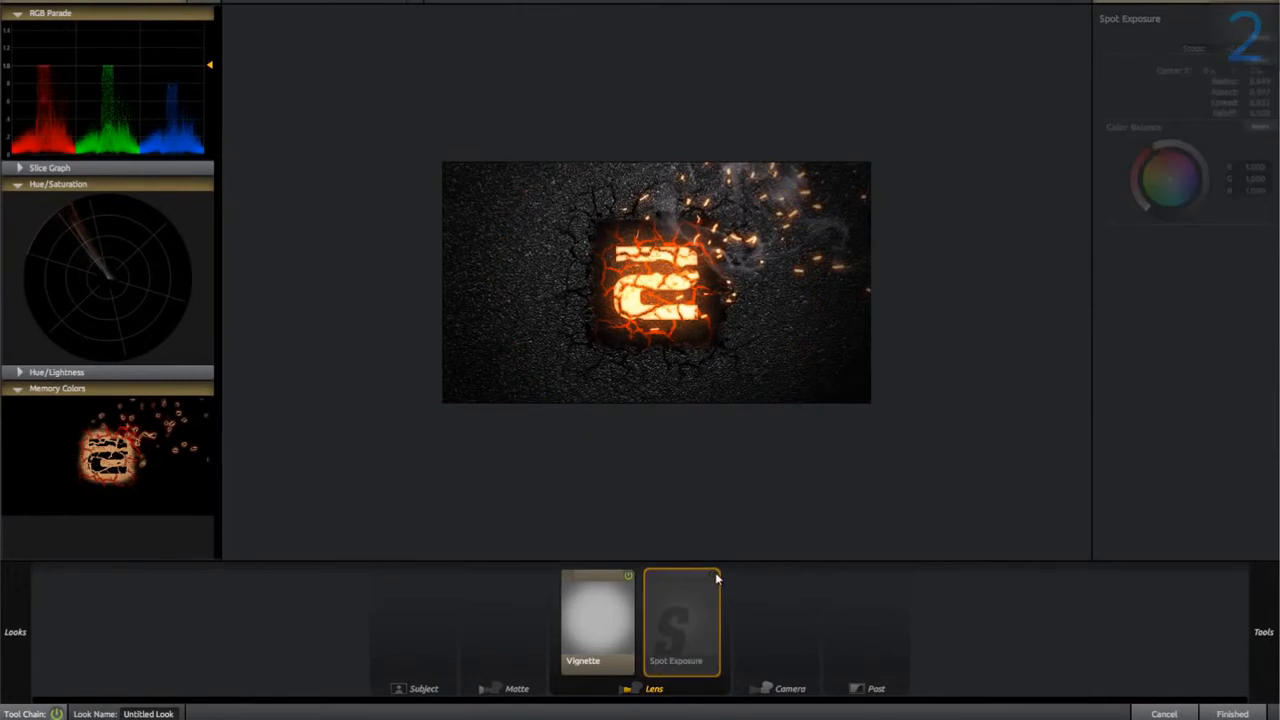
left_click(713, 576)
left_click(713, 576)
left_click(713, 576)
left_click(713, 576)
left_click(713, 576)
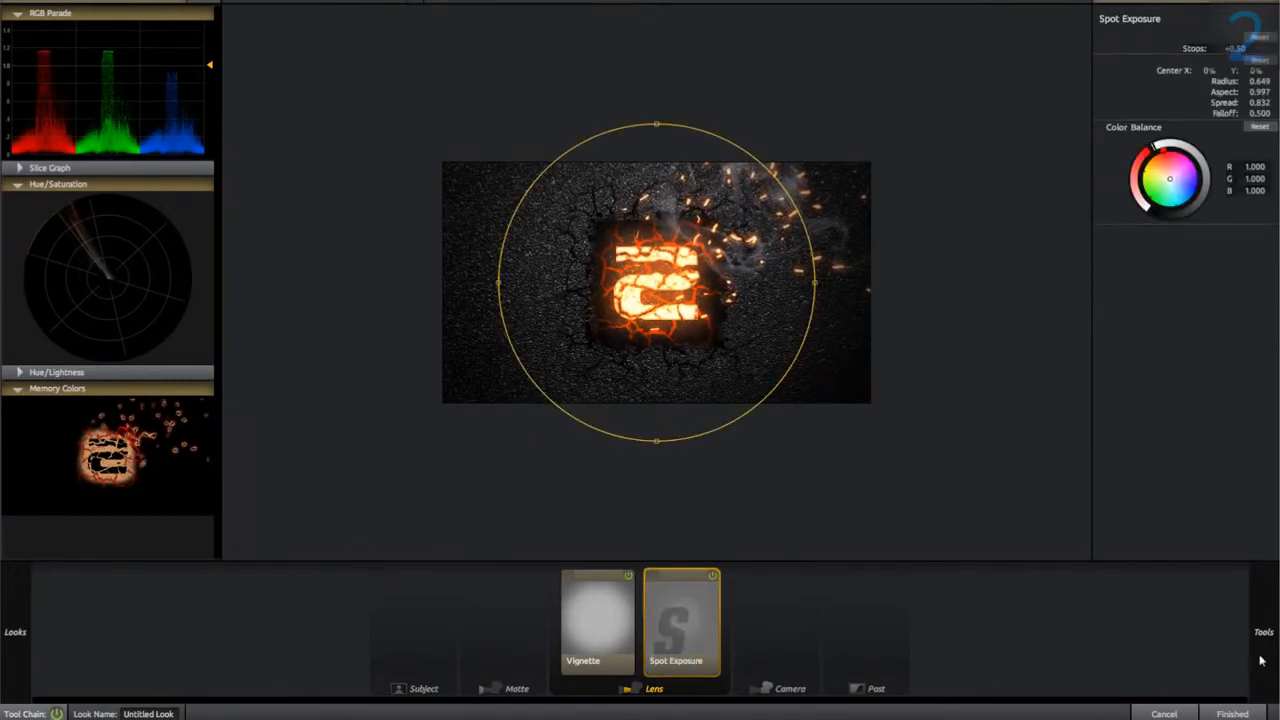
- Add an Edge Softness lens tool to the look and set its blur size to 1.00%
mouse_move(1261, 660)
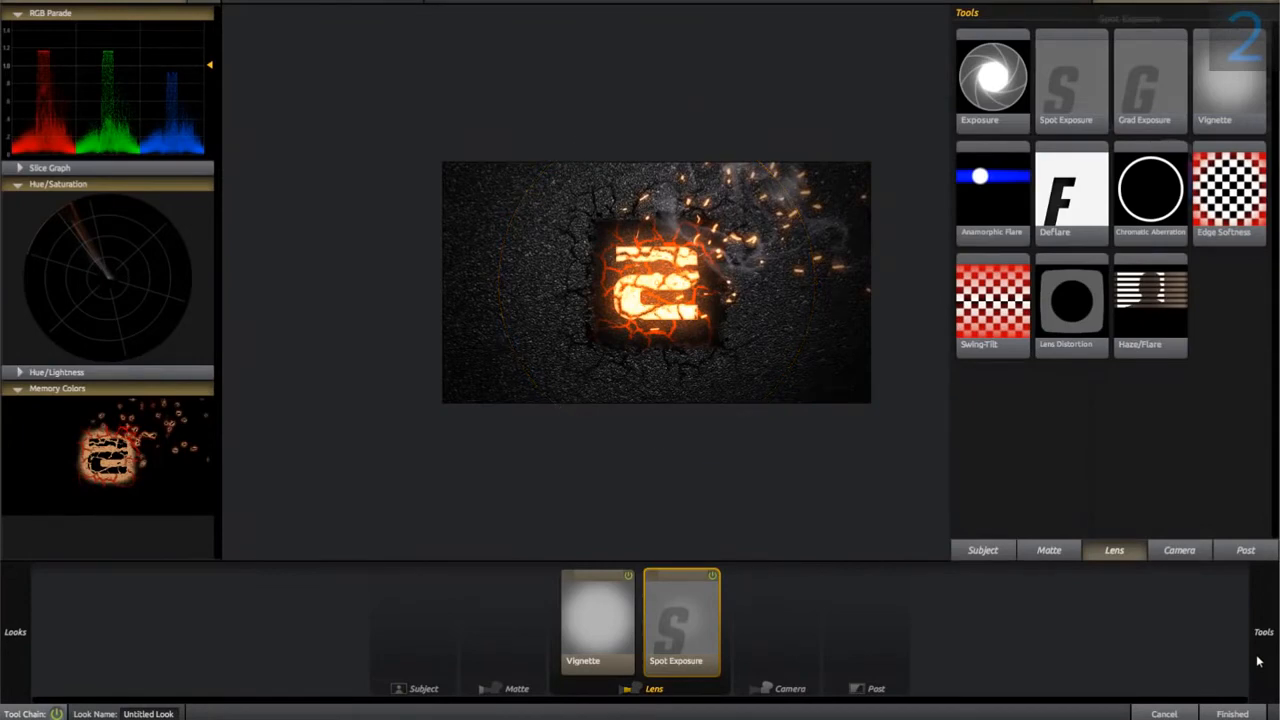
double_click(1246, 212)
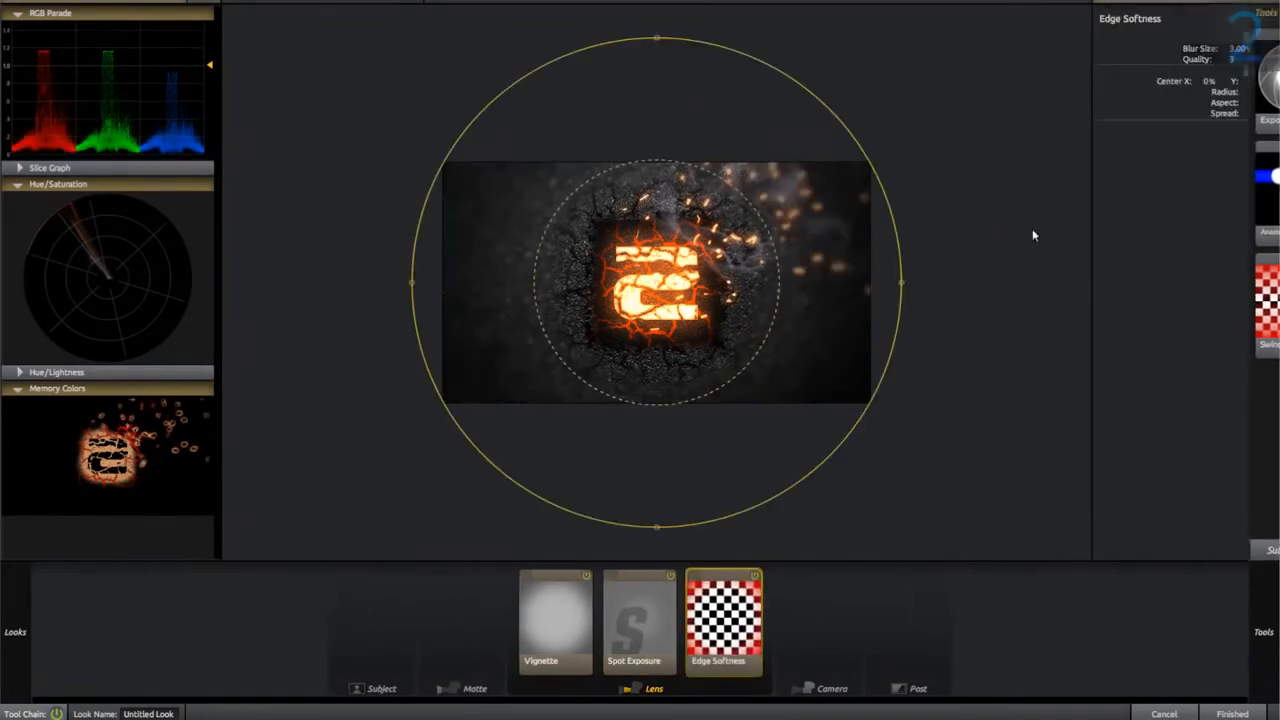
left_click(1241, 48)
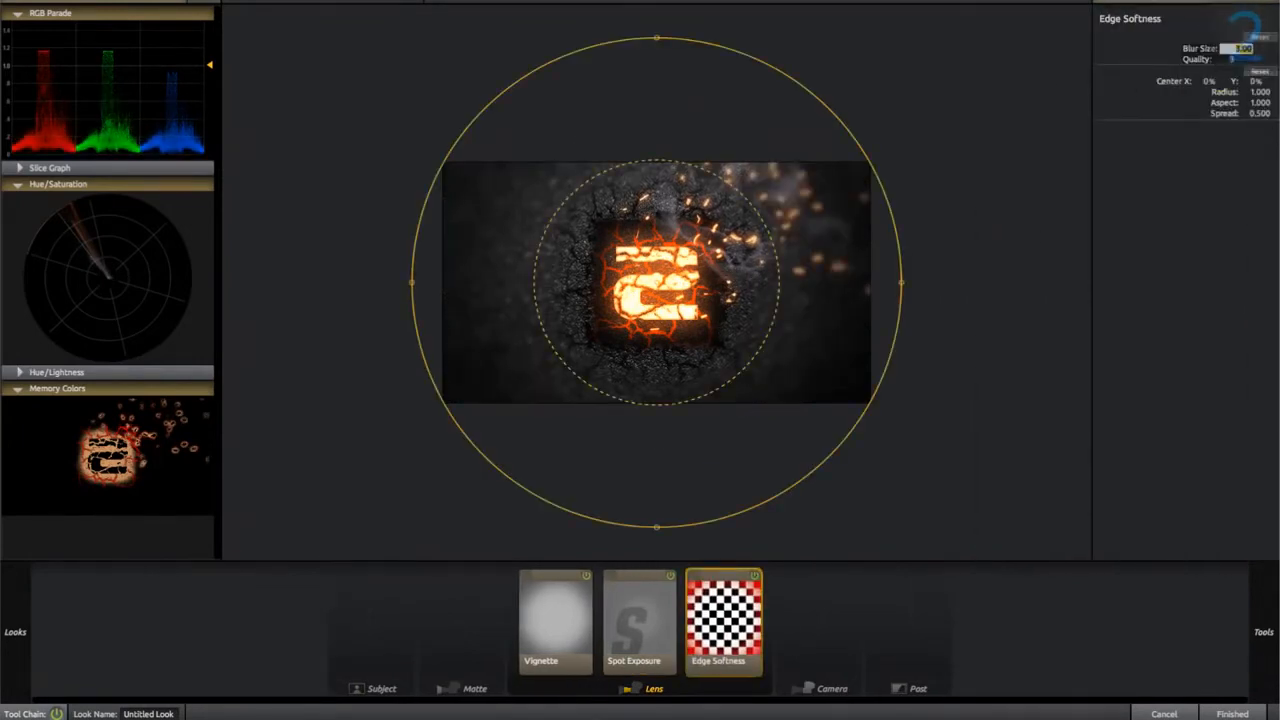
type("1")
key("Return")
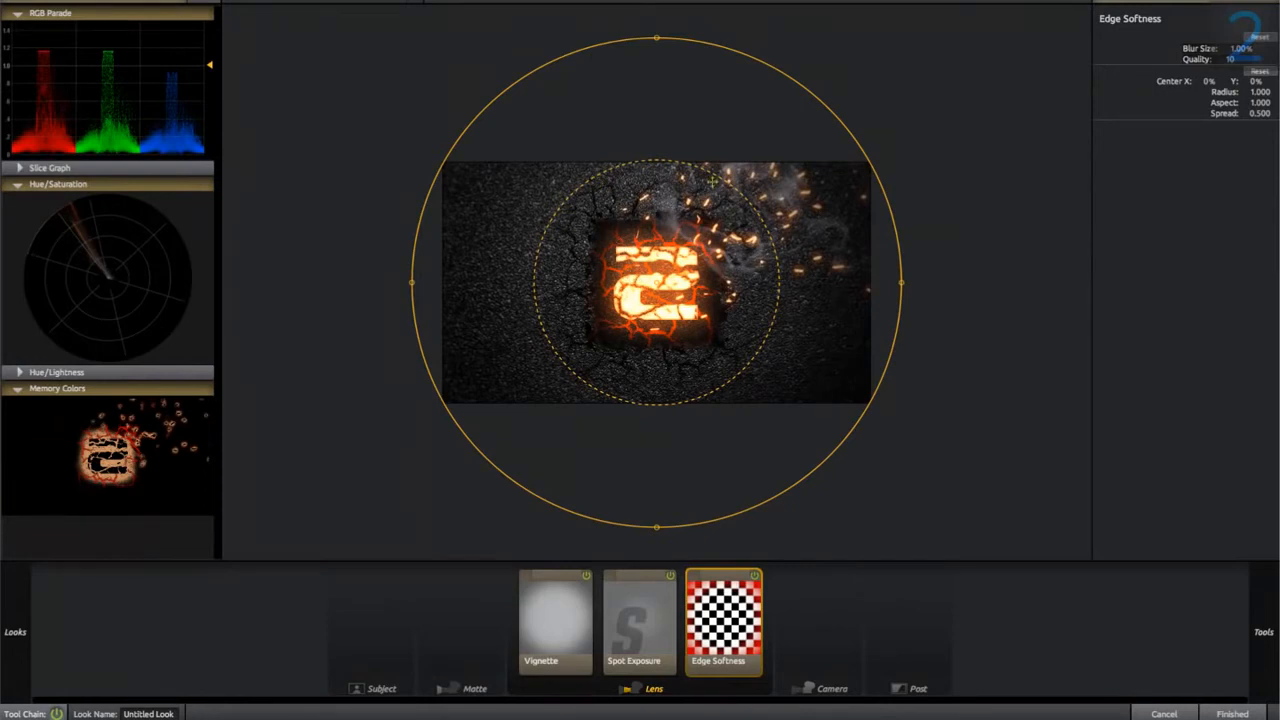
- Add a Haze/Flare lens tool and tint it strong orange, at about R 1.218, G 0.426, B 0.033
mouse_move(1277, 593)
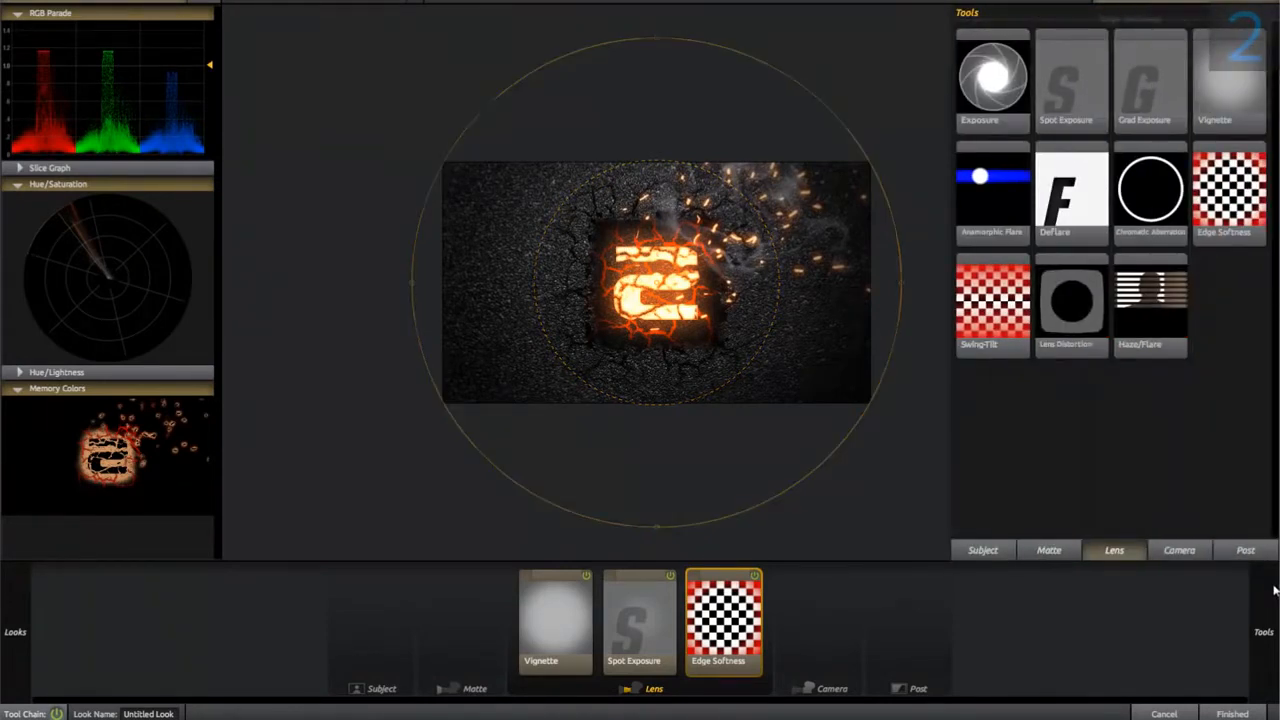
double_click(1154, 308)
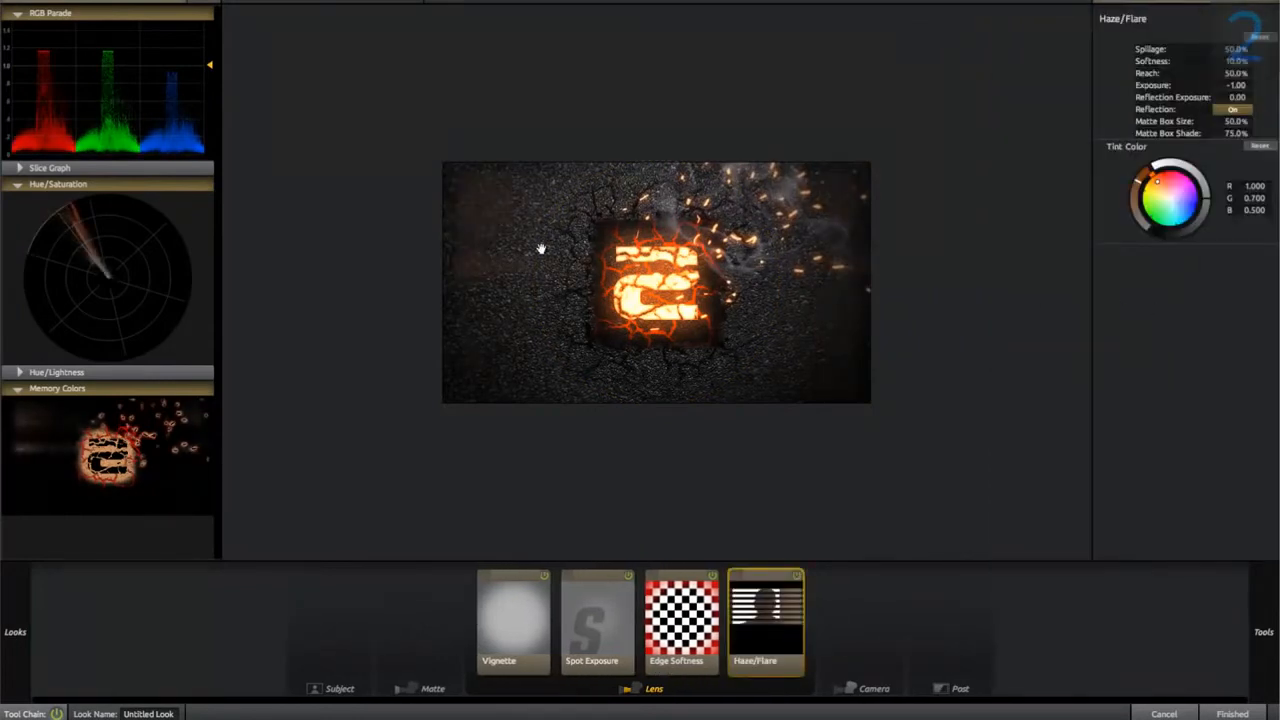
scroll(548, 273, "up", 2)
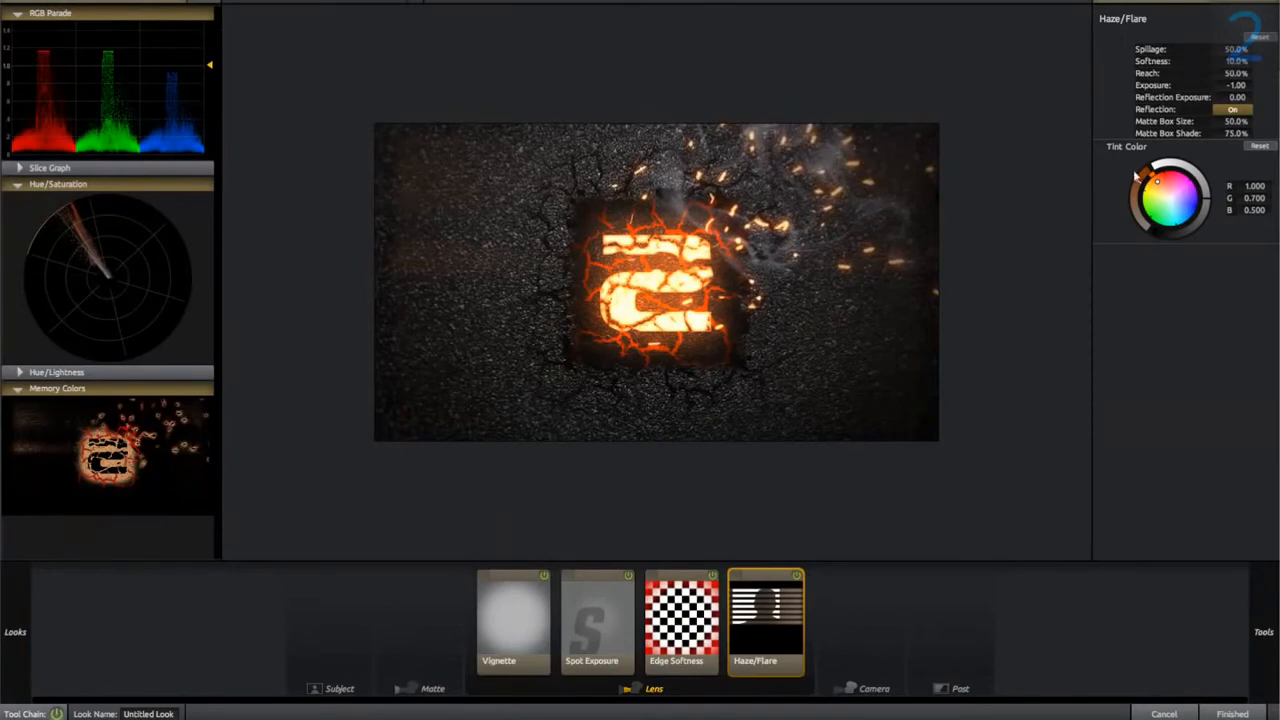
left_click_drag(1140, 178, 1166, 103)
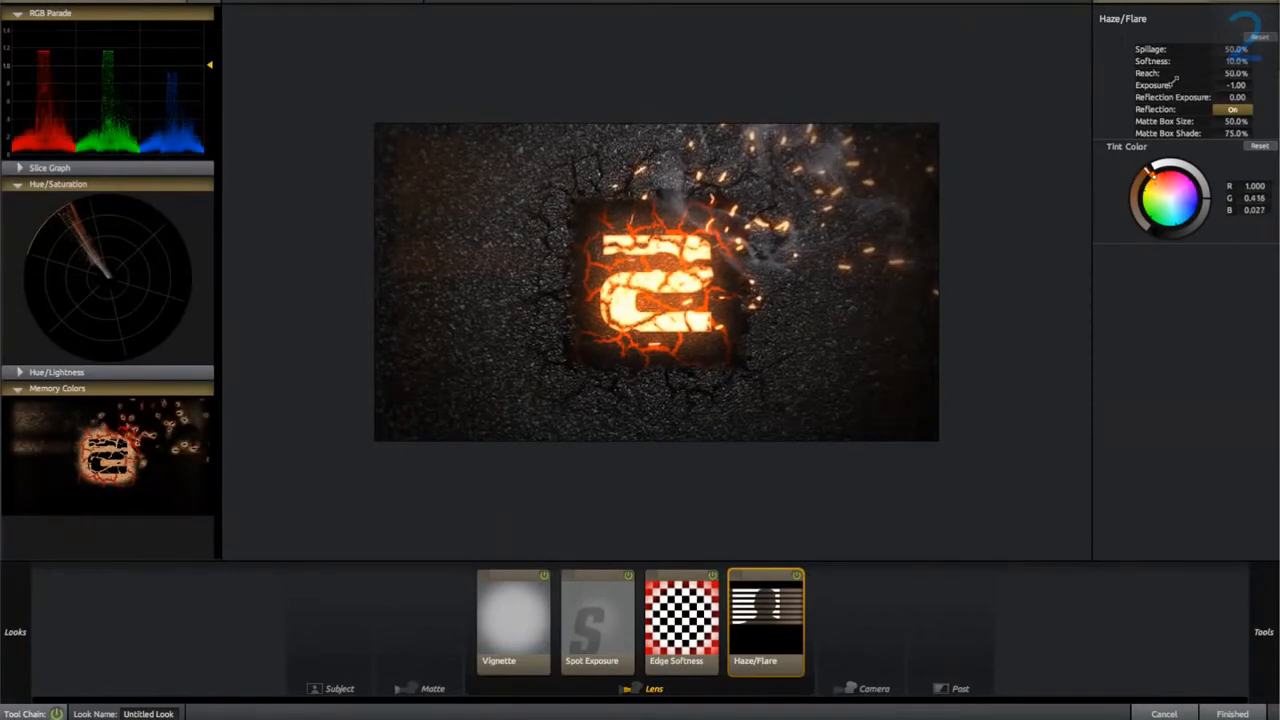
left_click_drag(1153, 173, 1158, 168)
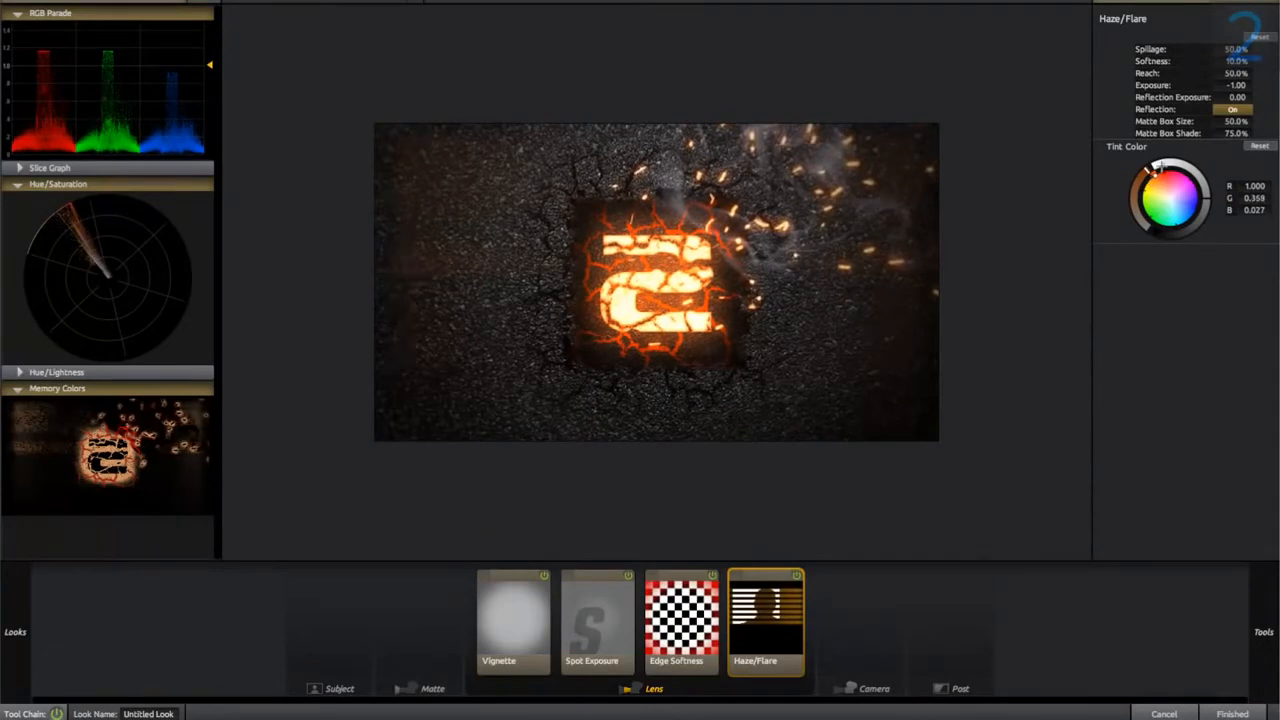
left_click_drag(1216, 205, 1204, 180)
- Set the haze's spillage and softness to 100% and its reach to 0%, with reflection turned off
left_click_drag(1221, 49, 1268, 61)
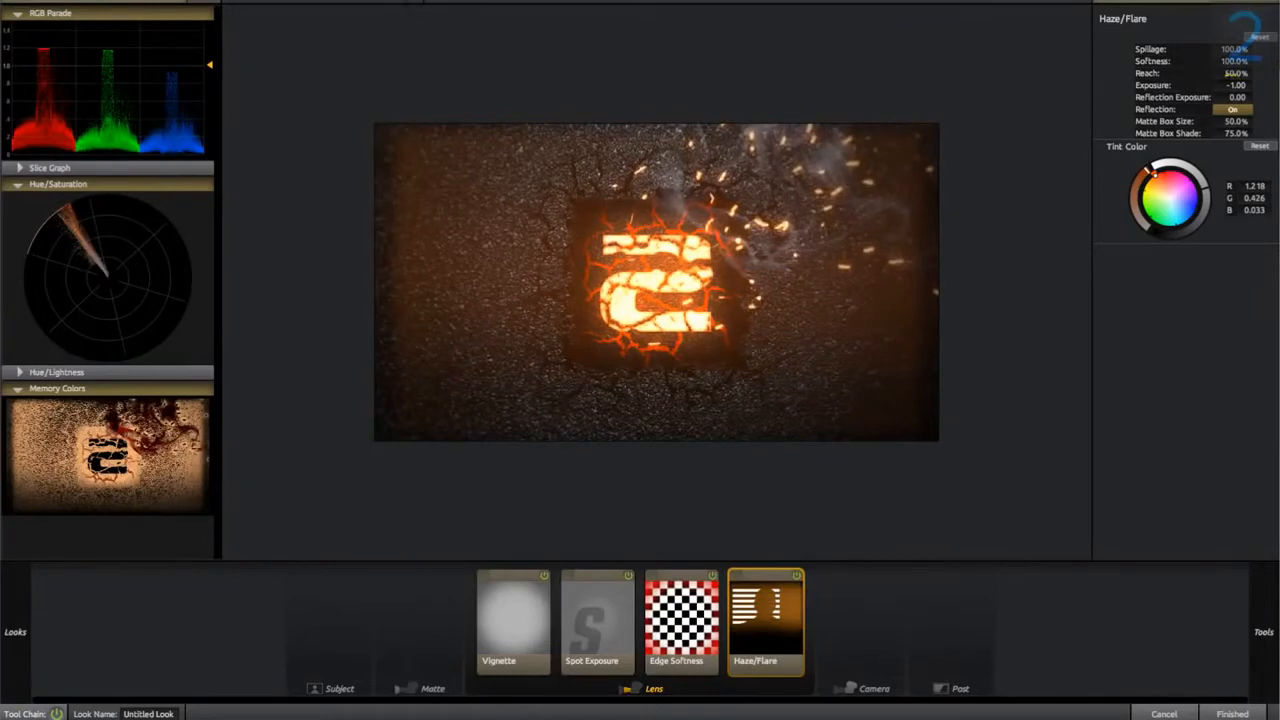
left_click_drag(1228, 72, 1136, 74)
left_click(1233, 110)
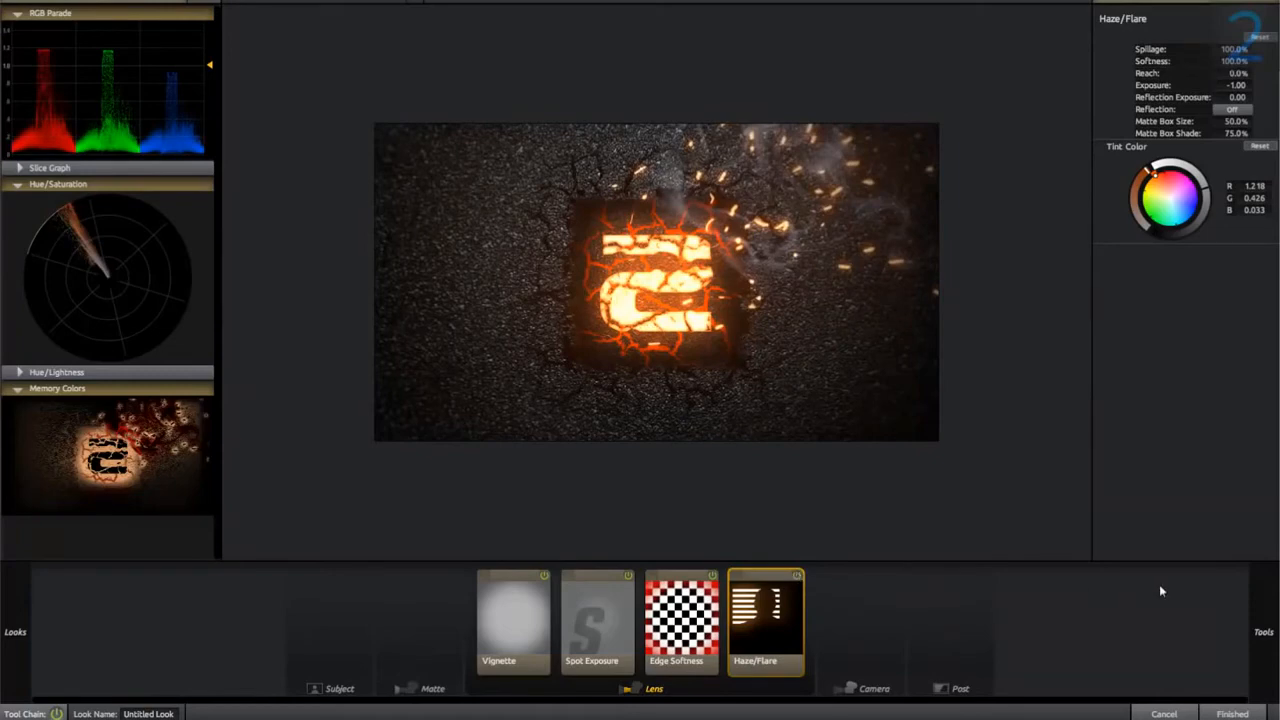
- Add a Color Ranges post tool and shift its shadows toward blue, at about R 0.546, G 0.885, B 1.118
mouse_move(1251, 607)
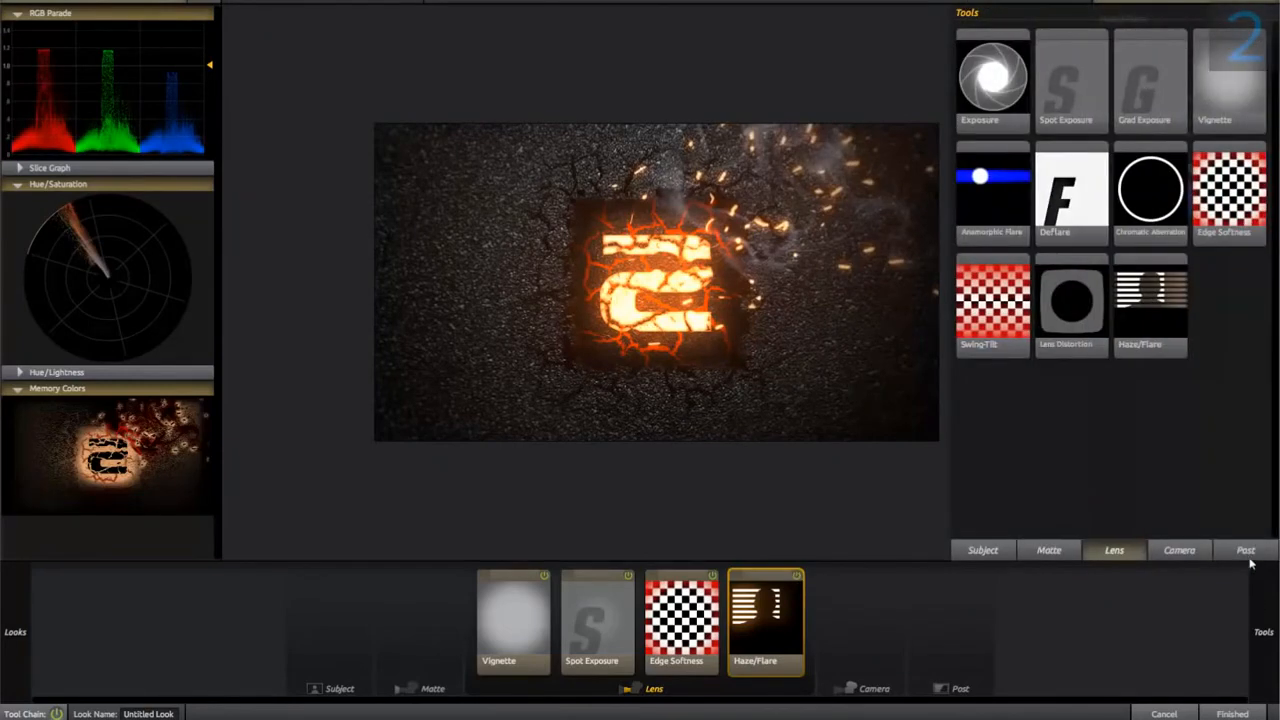
left_click(1246, 550)
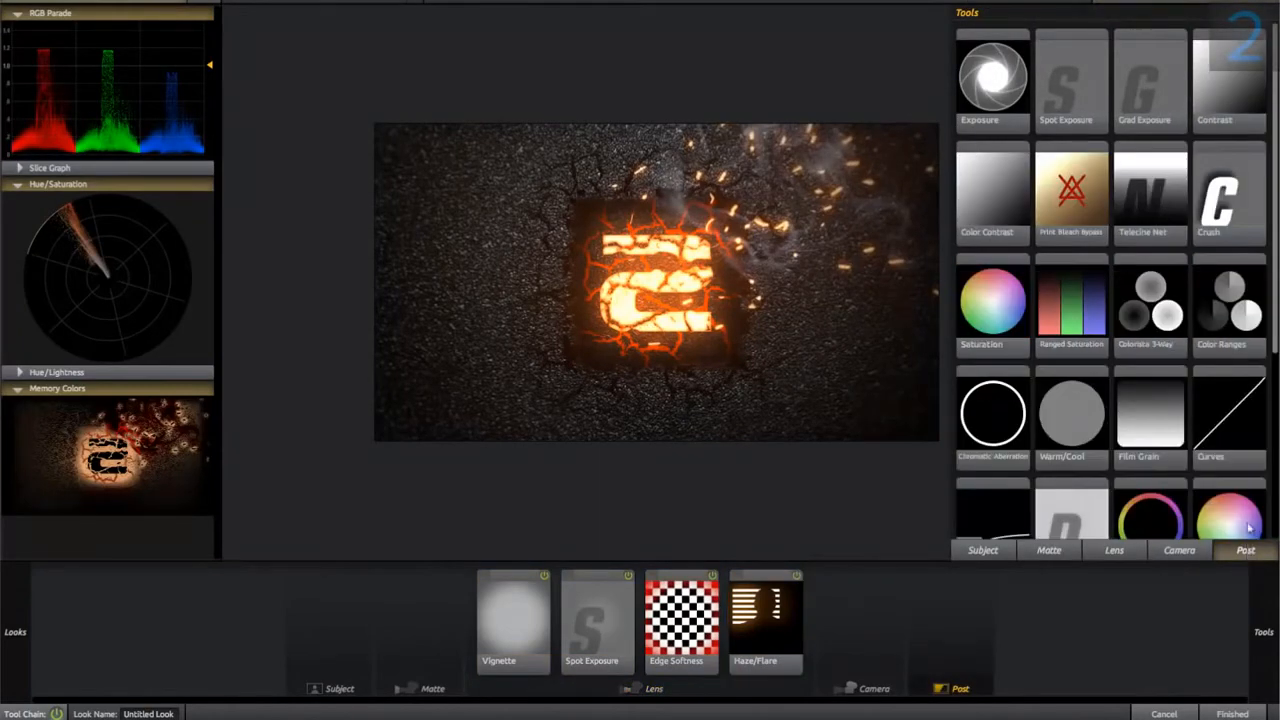
scroll(1143, 319, "down", 1)
scroll(1145, 325, "down", 1)
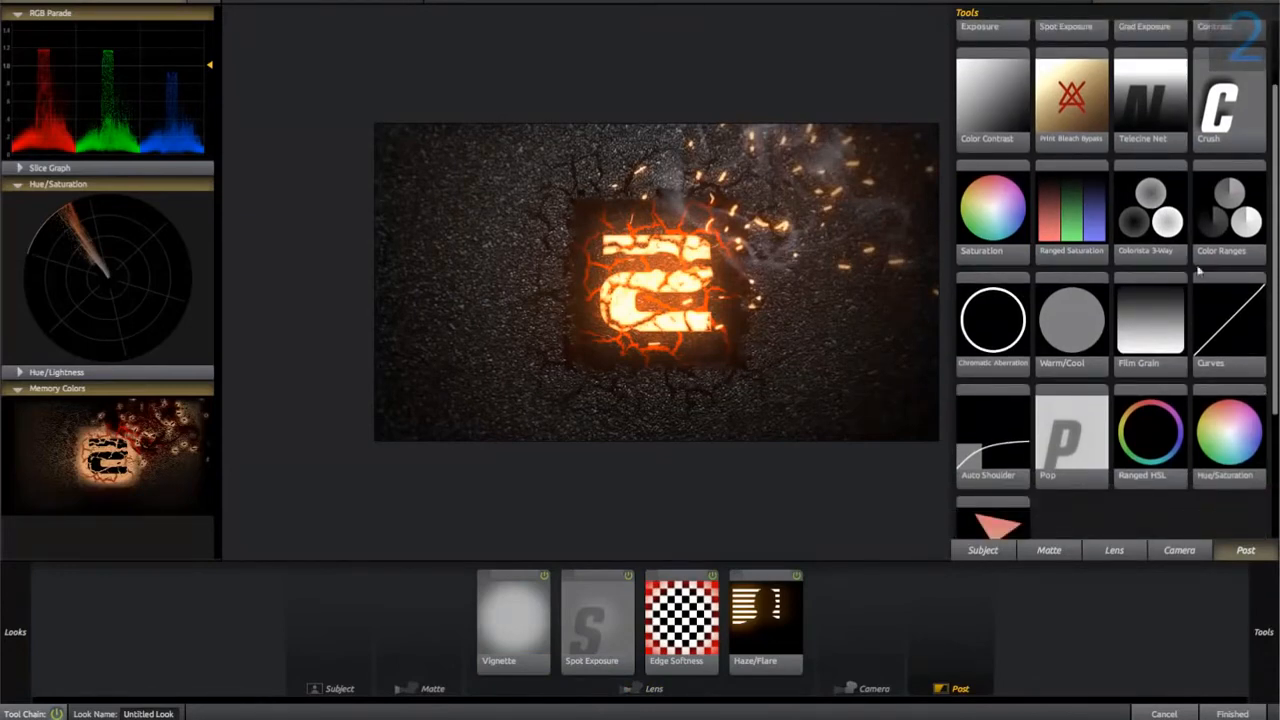
double_click(1224, 226)
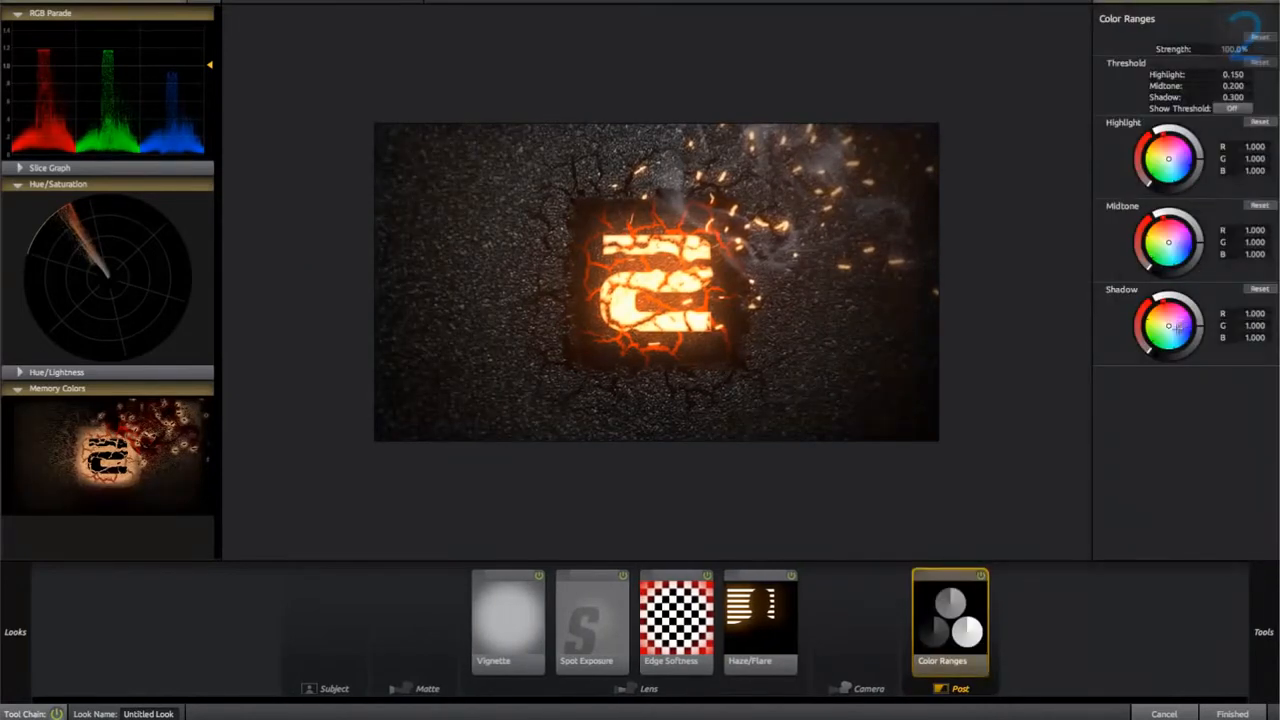
mouse_move(1177, 327)
left_mouse_down()
mouse_move(1186, 348)
mouse_move(1230, 369)
mouse_move(1186, 332)
mouse_move(1199, 336)
left_mouse_up()
- Warm the highlights to about R 1.764, G 1.185, B 0.889 and tint the midtones slightly green, about R 1.052, G 1.143, B 0.946
left_click_drag(1163, 148, 1201, 137)
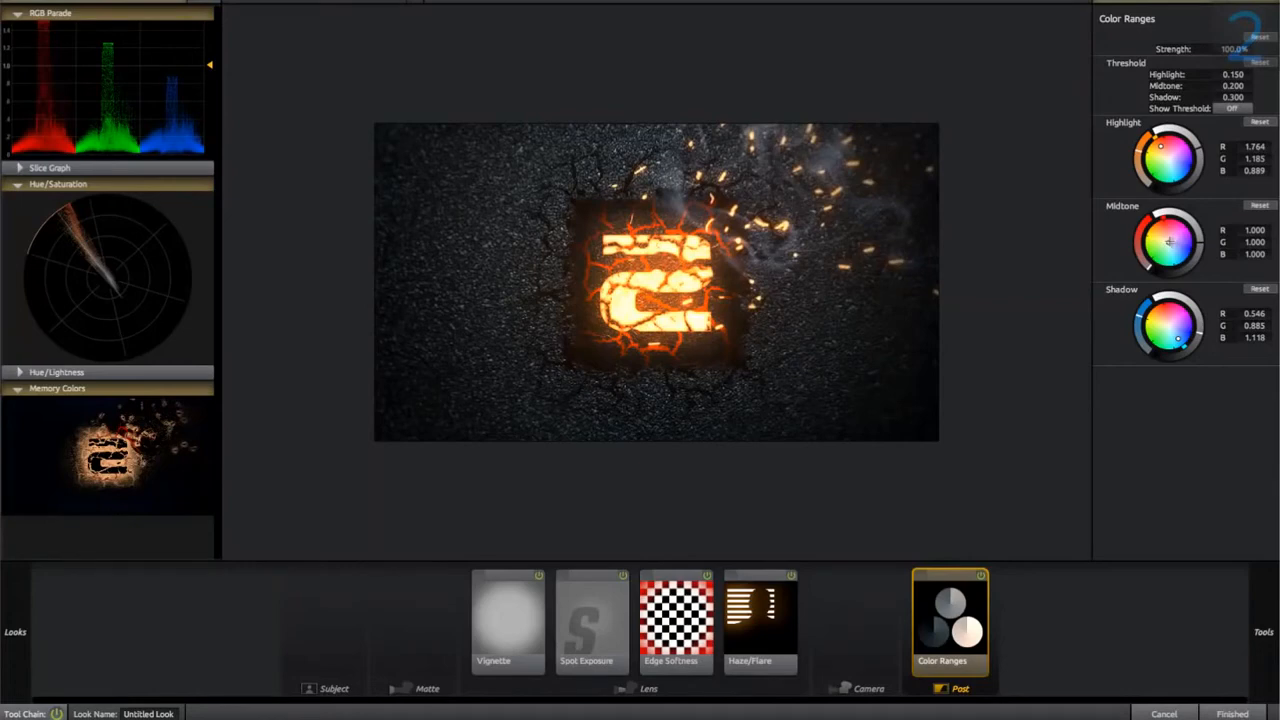
left_click_drag(1170, 241, 1100, 253)
left_click_drag(1126, 207, 1205, 235)
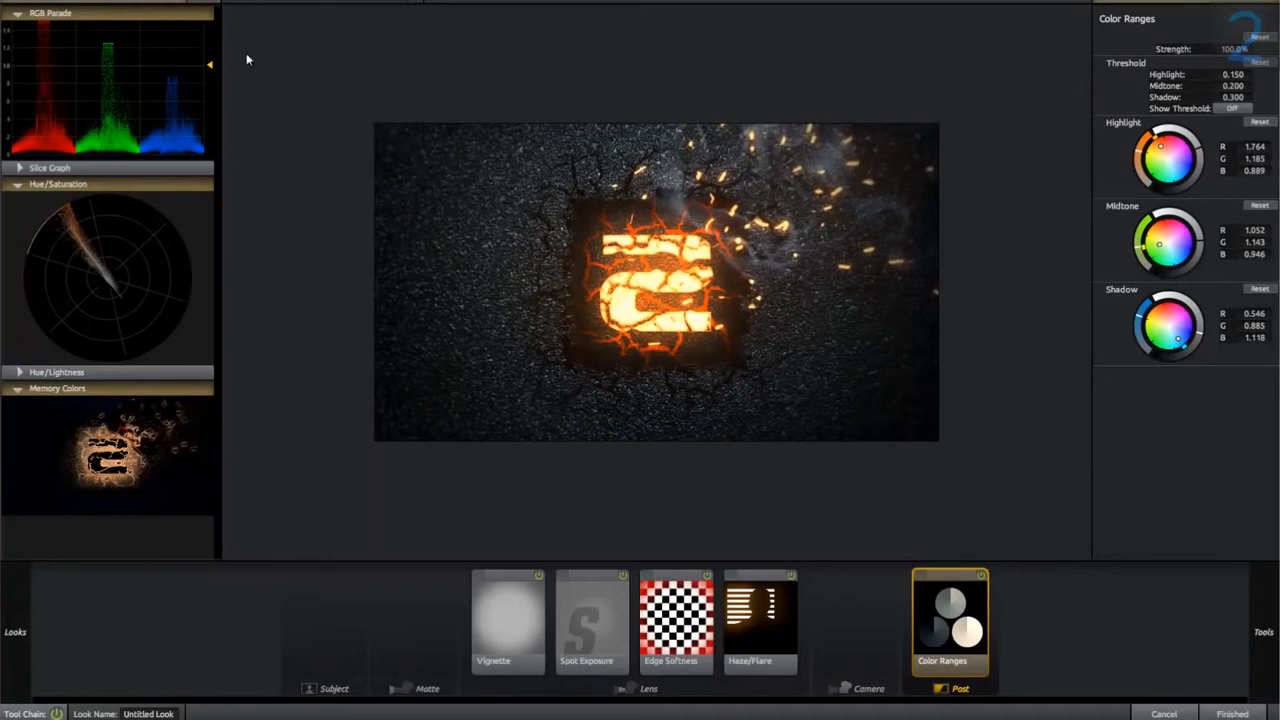
- Add an Auto Shoulder post tool, switch it off to compare the highlights, and apply the finished look to the adjustment layer
mouse_move(1267, 609)
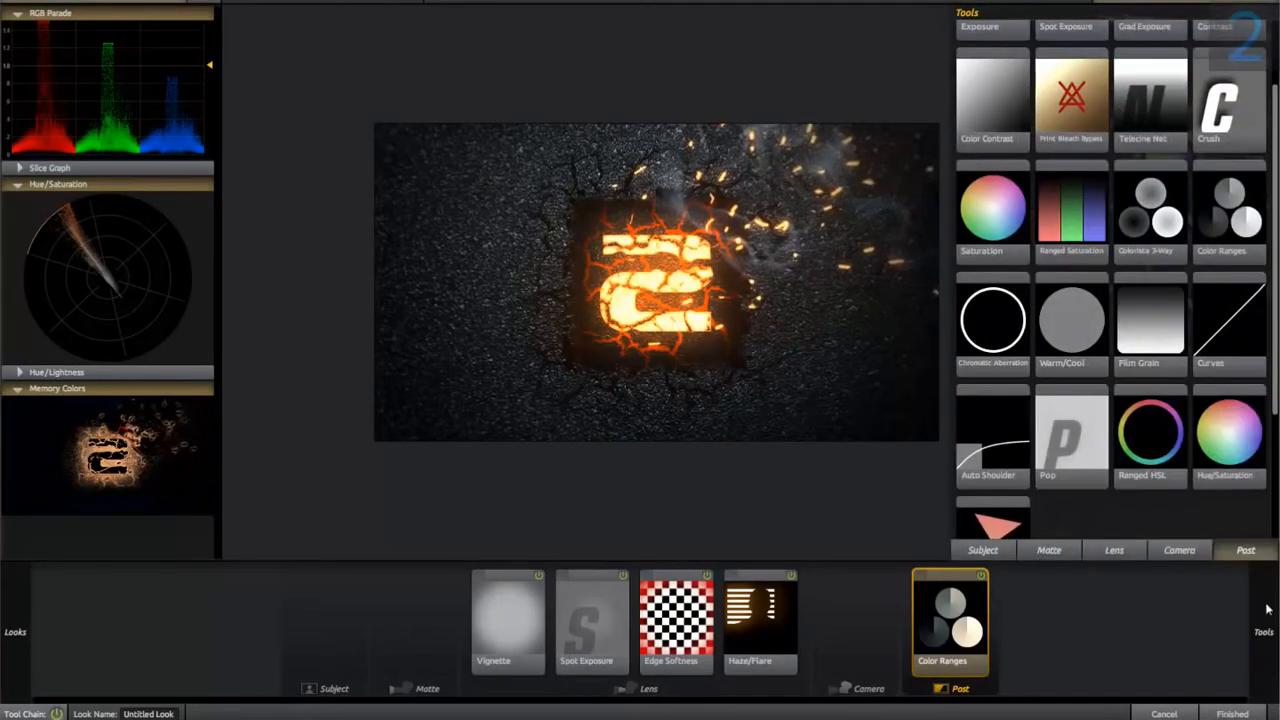
double_click(993, 459)
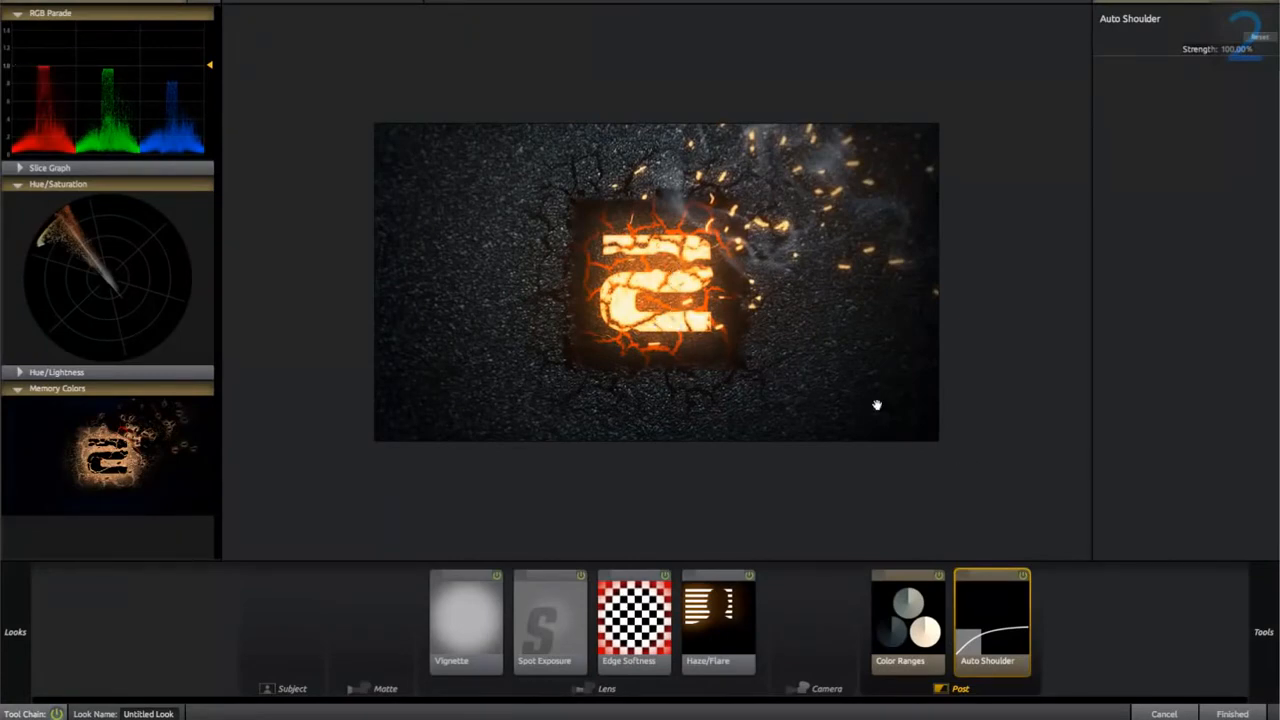
left_click(1026, 576)
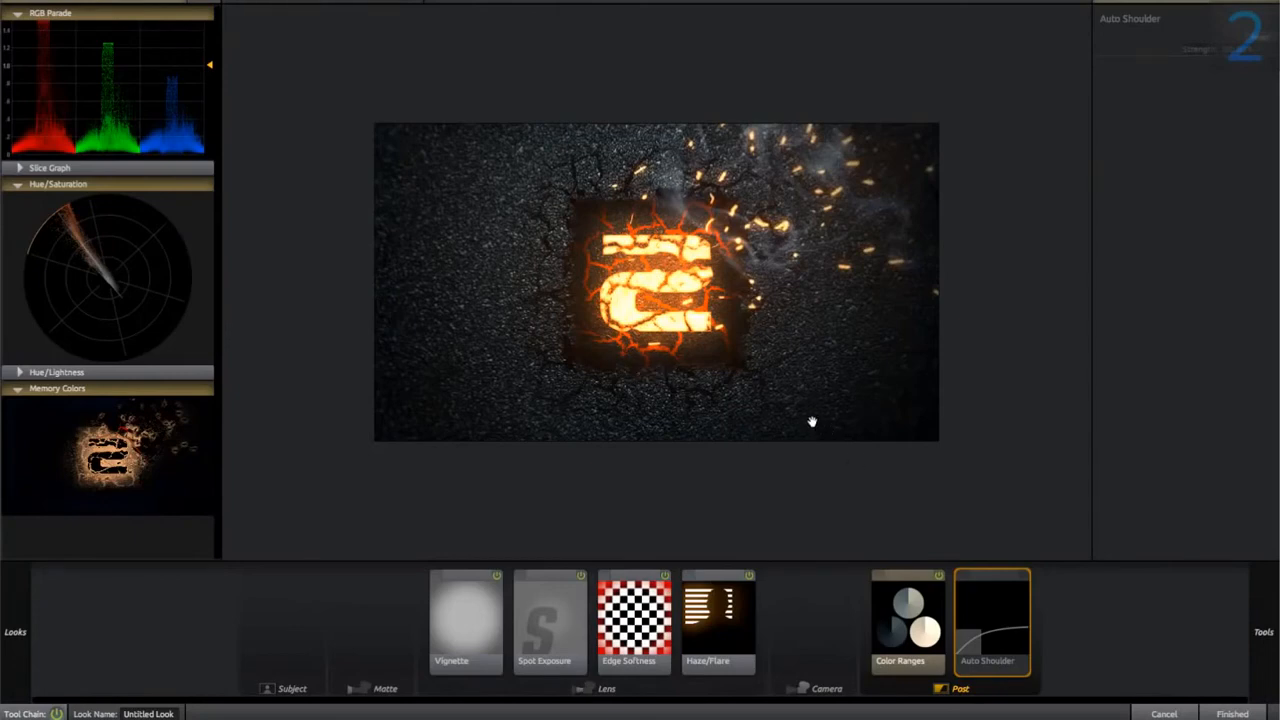
left_click(1218, 713)
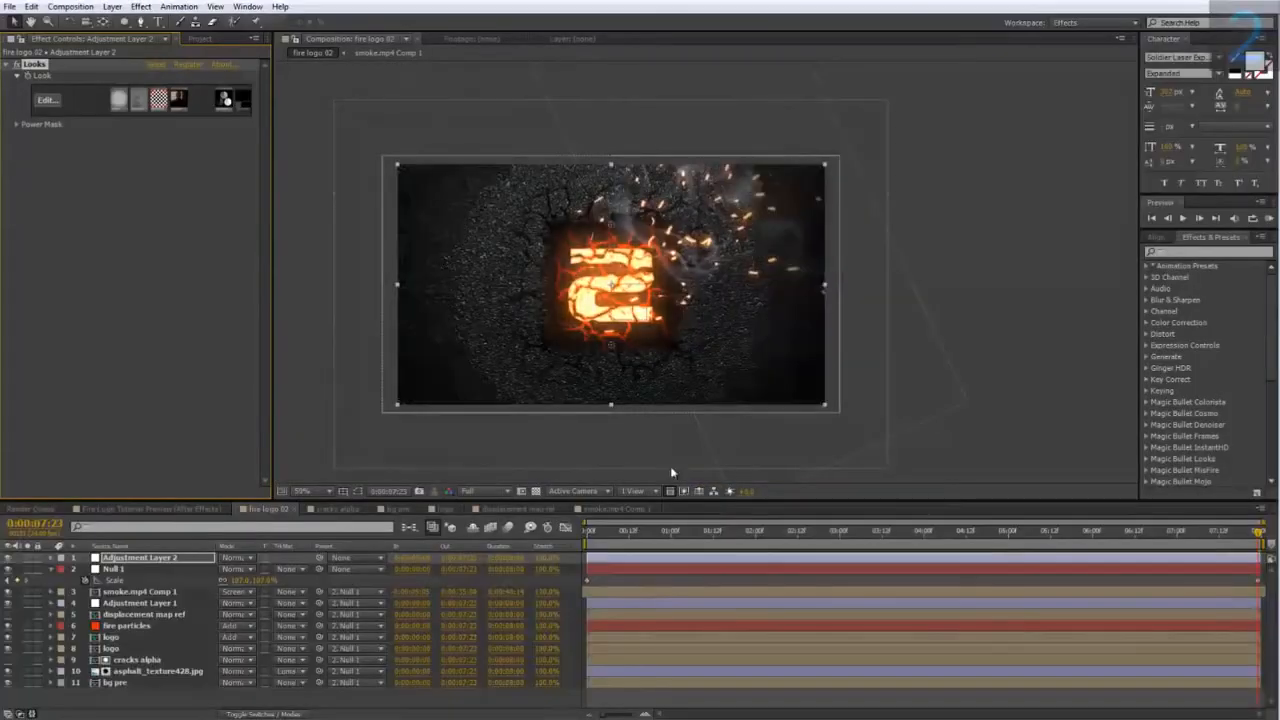
- Inspect the graded logo up close at 0:00:01:21 in the fire logo 02 composition
scroll(663, 476, "up", 2)
left_click_drag(602, 391, 752, 375)
scroll(760, 365, "down", 1)
mouse_move(748, 533)
left_mouse_down()
mouse_move(615, 536)
mouse_move(747, 538)
left_mouse_up()
left_click(674, 536)
scroll(674, 340, "up", 2)
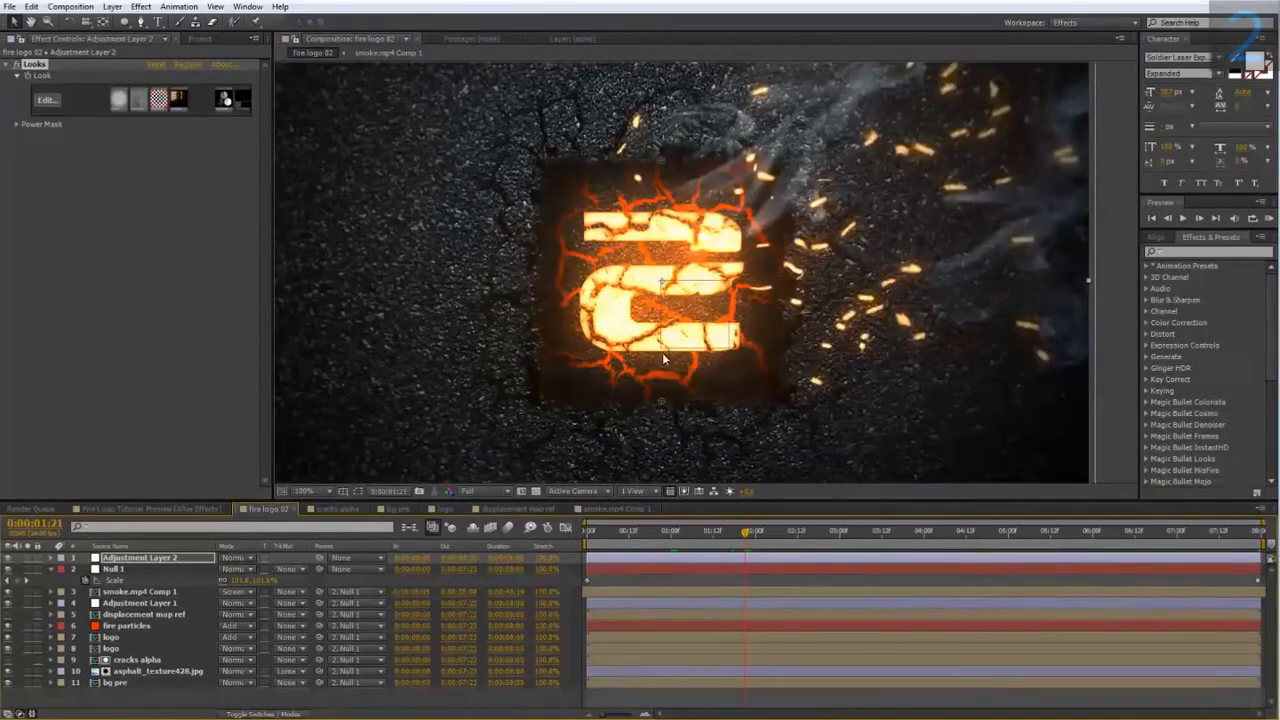
- Open the bg pre composition and add a new adjustment layer above the cracks and asphalt
double_click(120, 690)
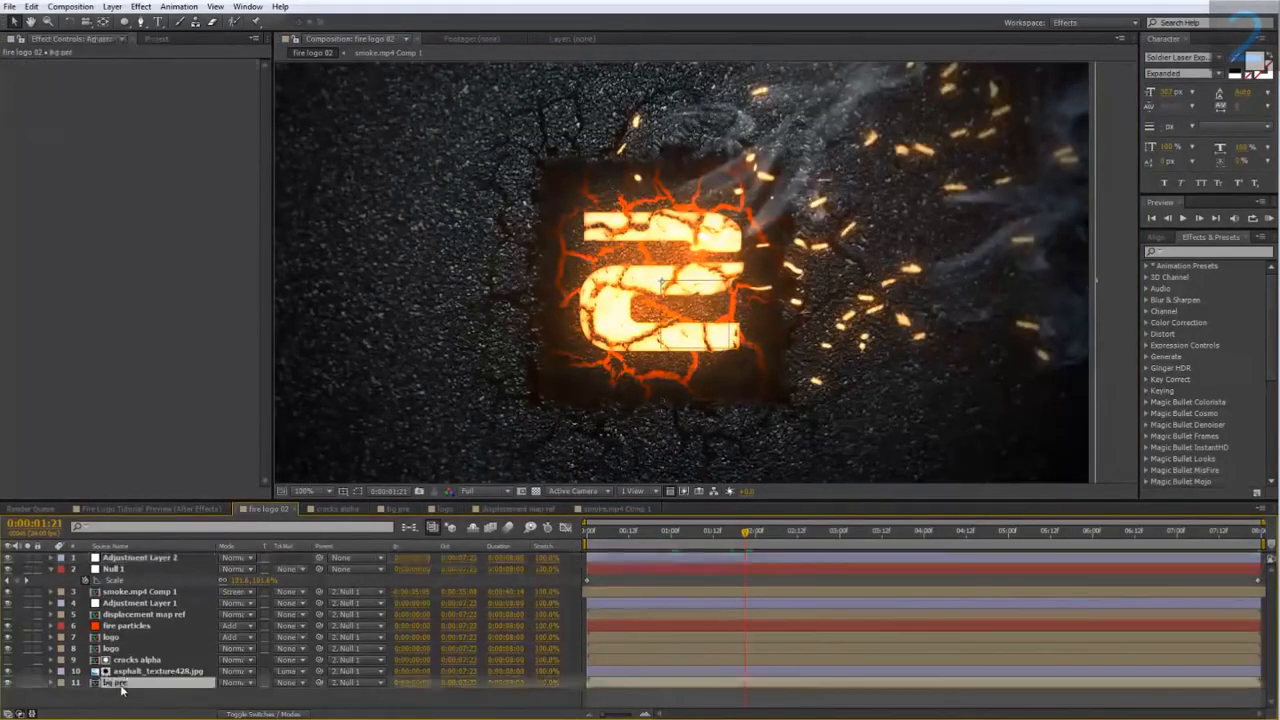
scroll(475, 343, "up", 1)
right_click(228, 626)
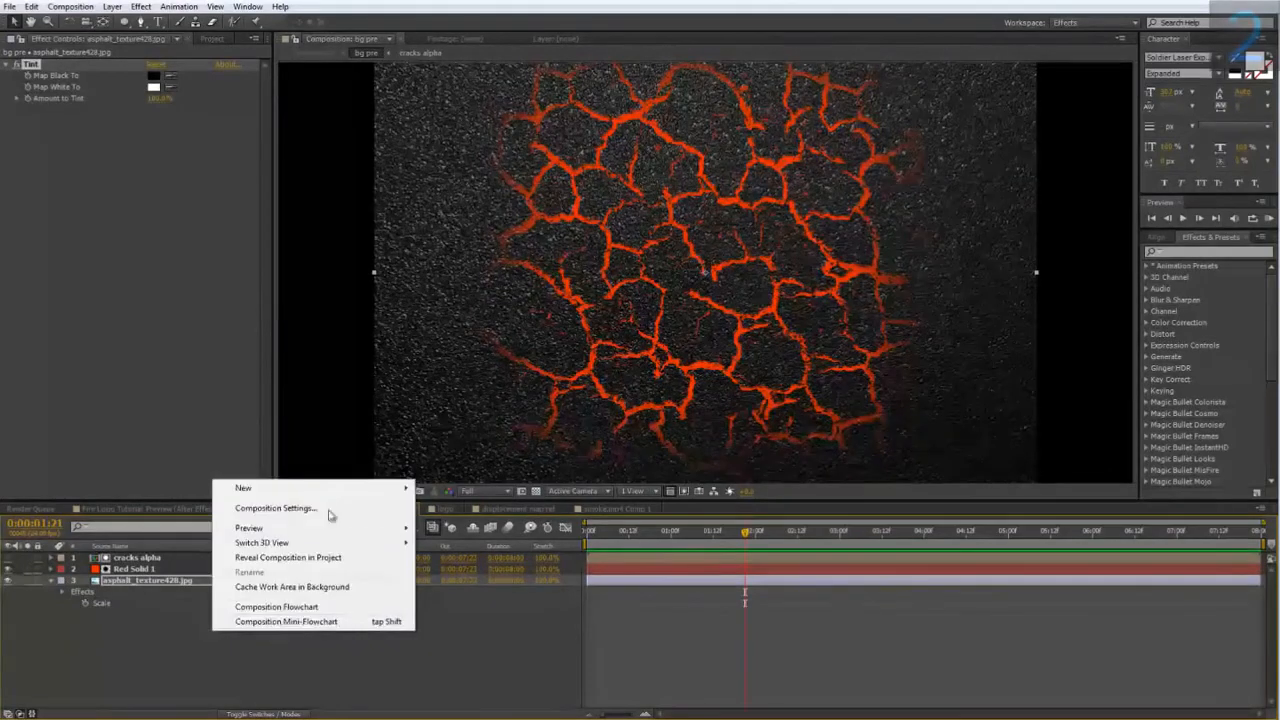
mouse_move(300, 487)
left_click(484, 604)
- Apply a Glow effect to the new adjustment layer in bg pre and fine-tune its threshold and radius
right_click(131, 563)
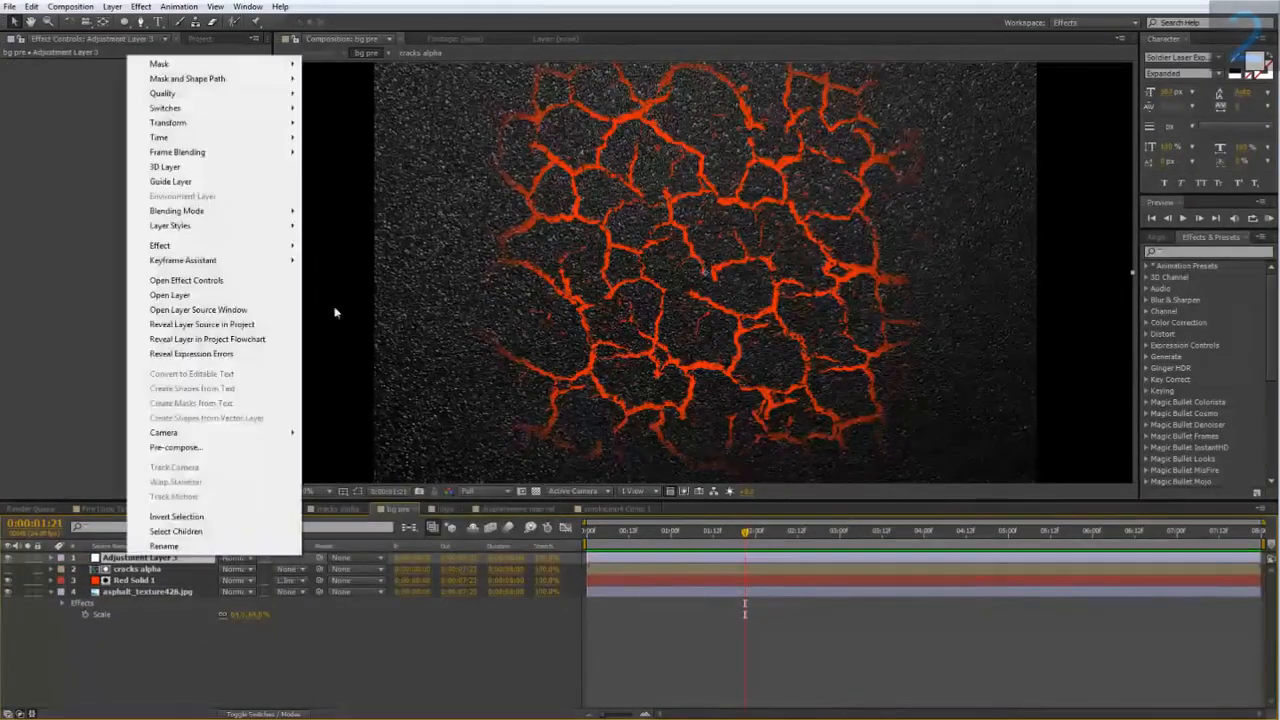
mouse_move(286, 246)
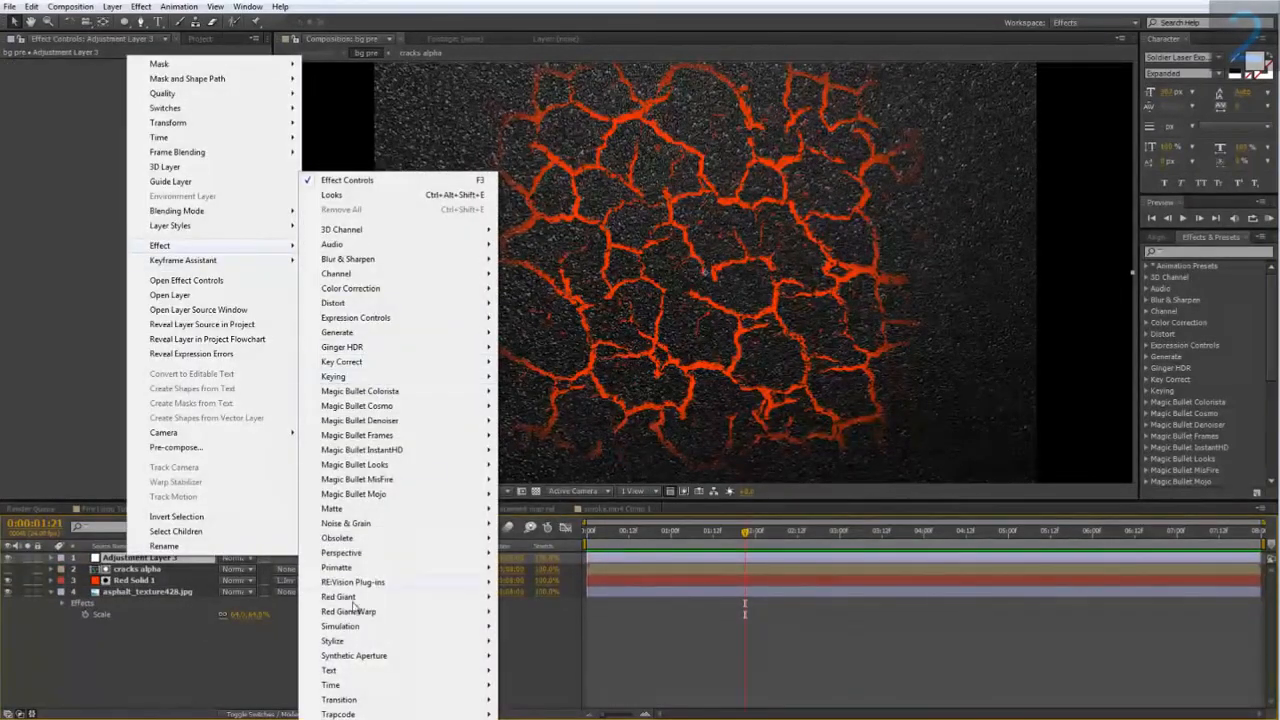
mouse_move(358, 643)
left_click(572, 526)
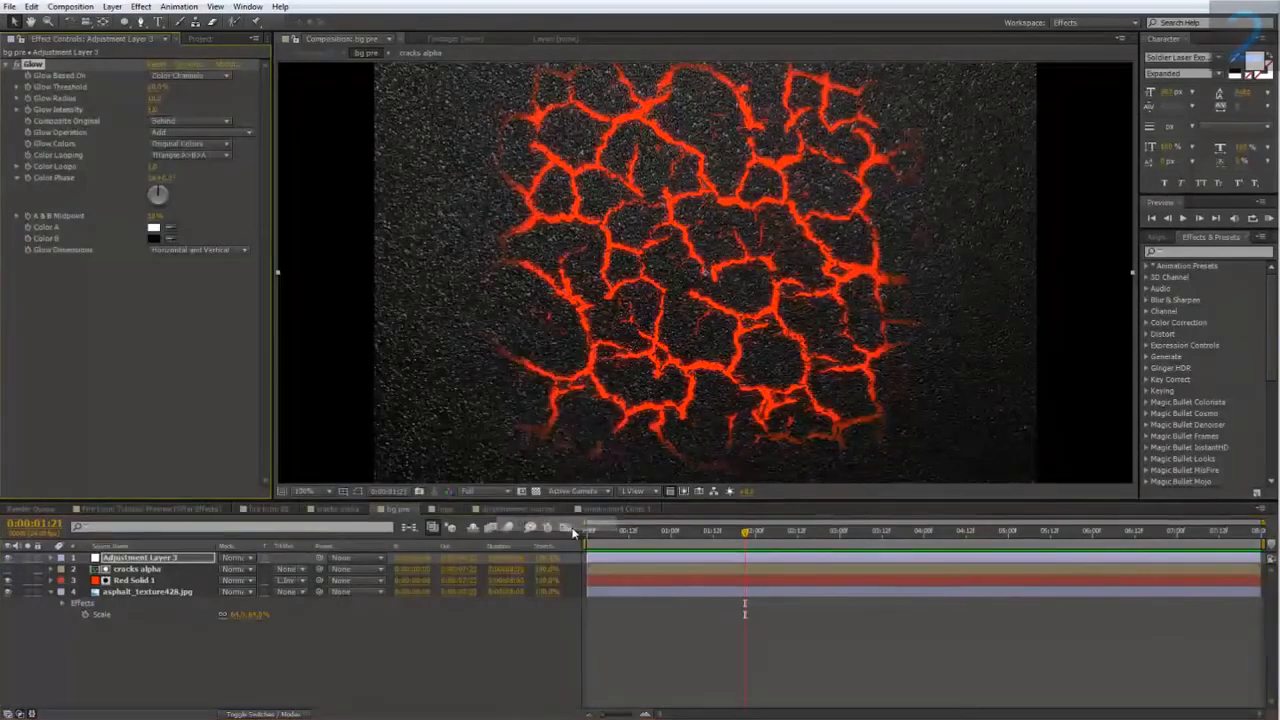
left_click_drag(157, 86, 163, 98)
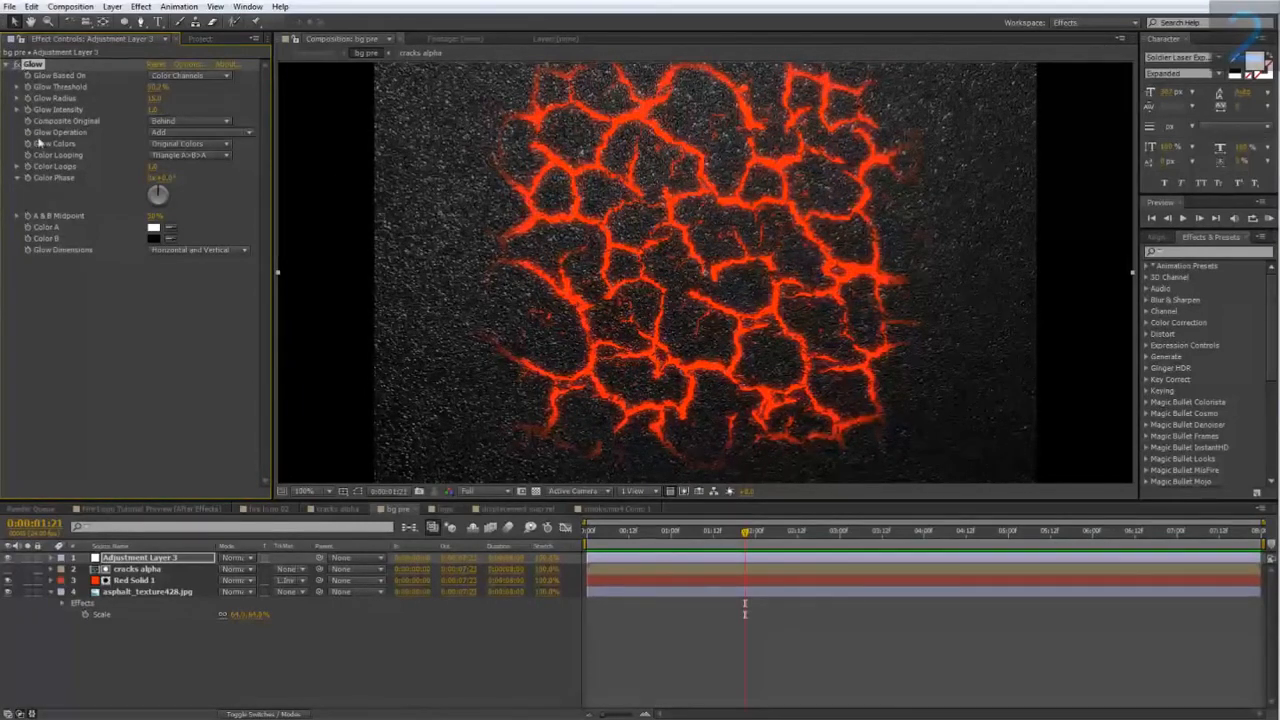
- Return to the fire logo 02 composition, check the glowing cracks around the logo, and start a RAM preview
left_click(264, 509)
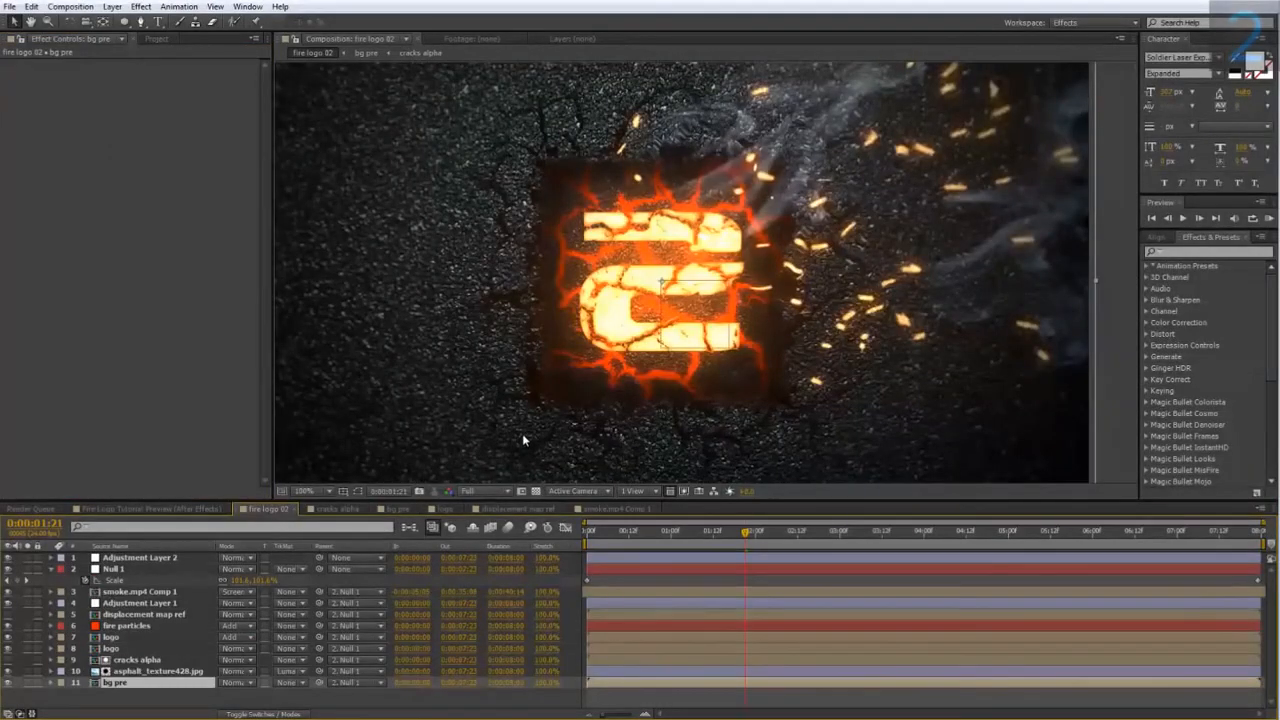
scroll(523, 435, "down", 1)
scroll(526, 433, "up", 1)
left_click(1268, 218)
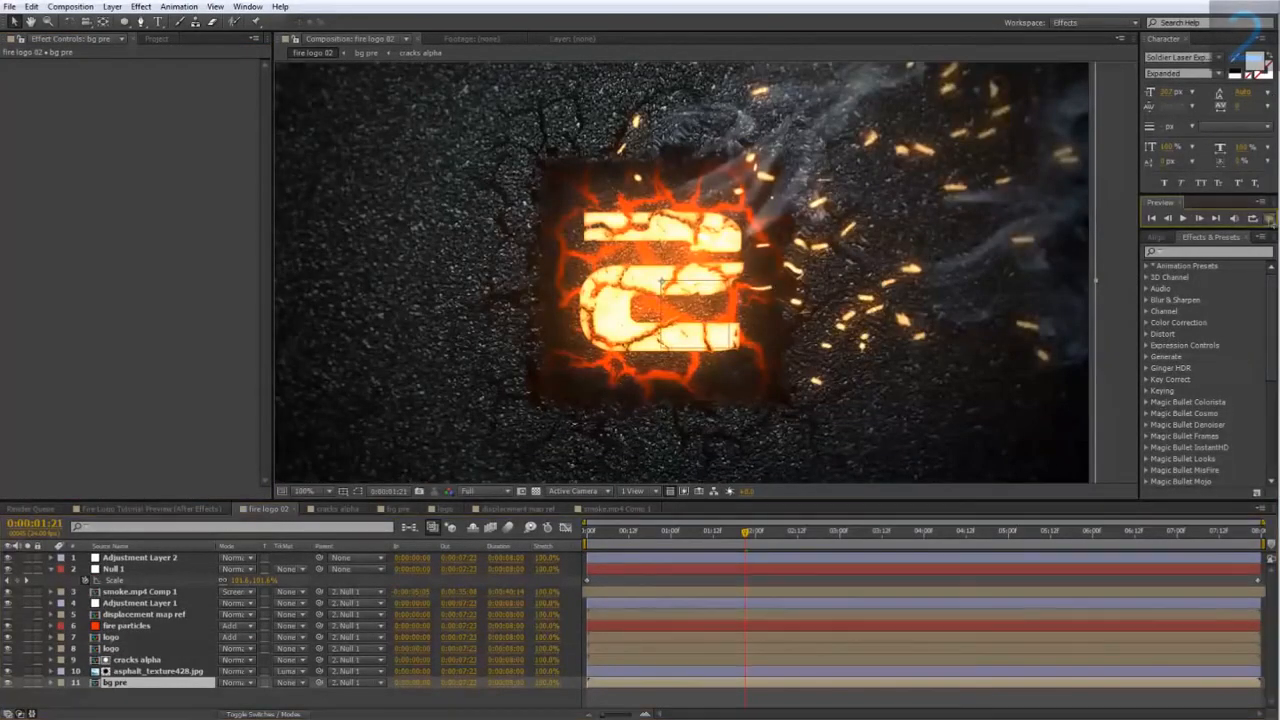